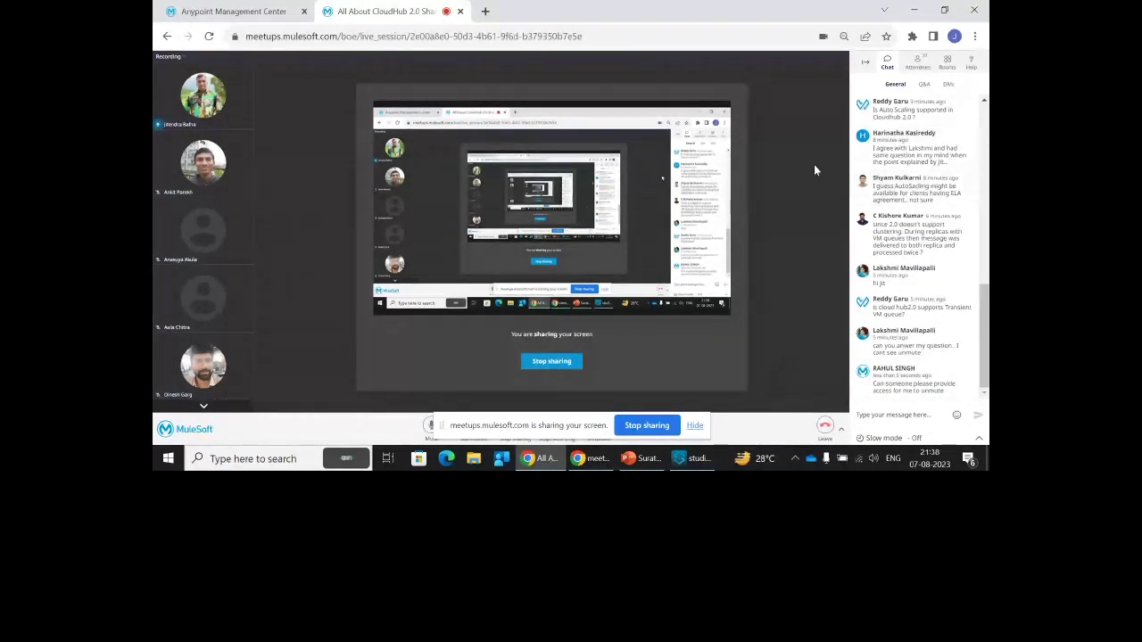
Hide the screen-sharing notice in the meeting and look through its attendee list
{"action": "left_click", "coordinate": [695, 428]}
{"action": "left_click", "coordinate": [629, 459]}
{"action": "left_click", "coordinate": [629, 458]}
{"action": "left_click", "coordinate": [917, 62]}
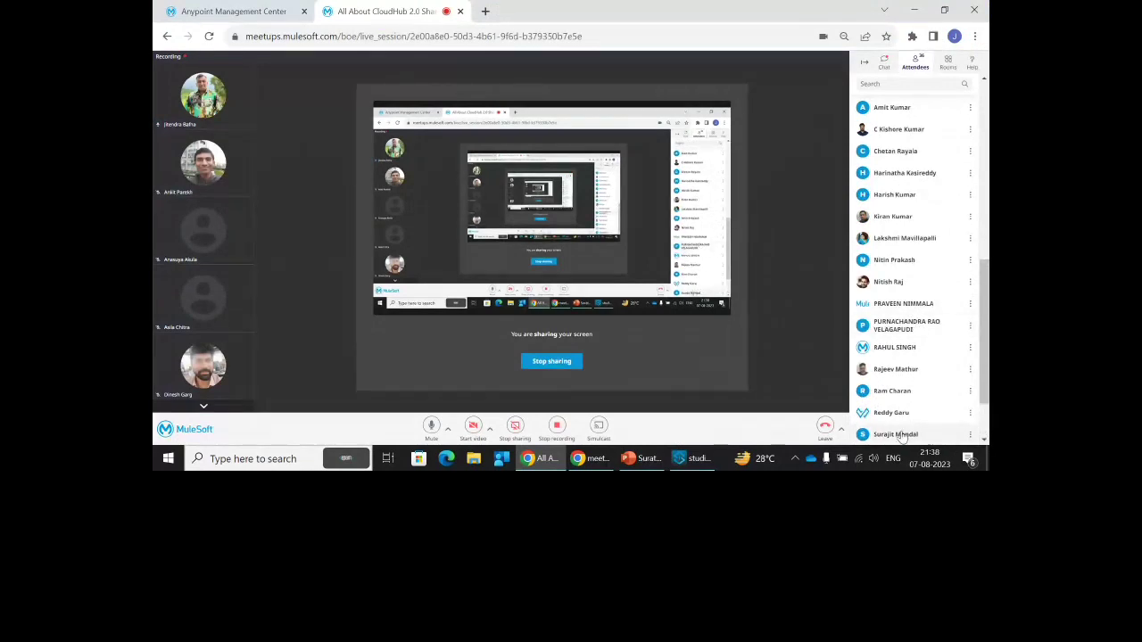
{"action": "scroll", "coordinate": [910, 397], "scroll_direction": "up", "scroll_amount": 1}
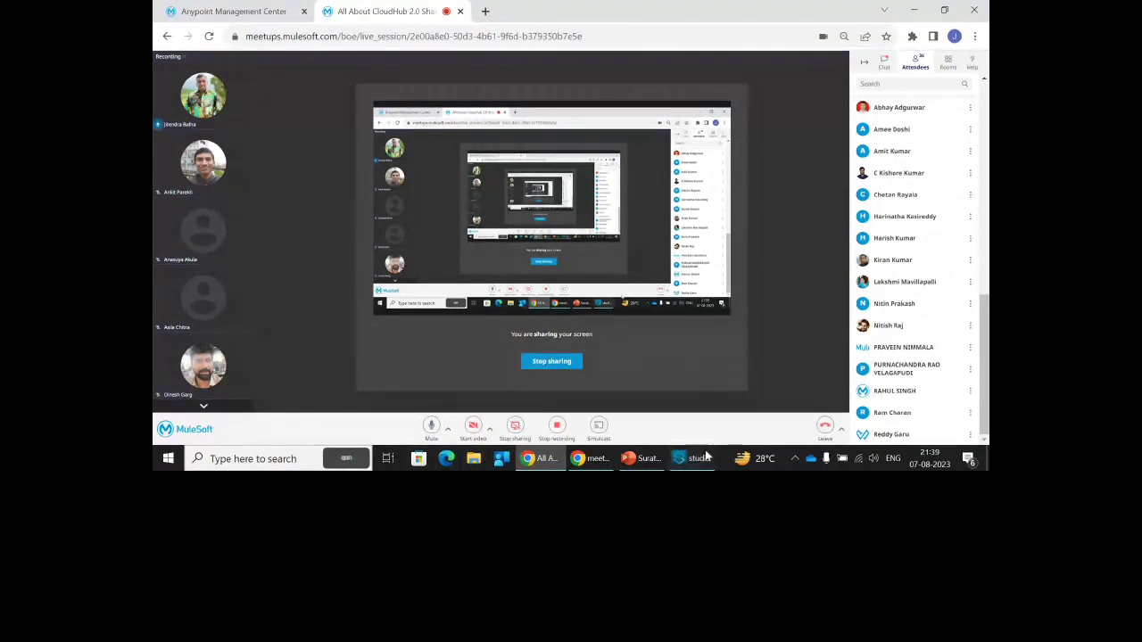
Switch to the Surat_MuleSoft_Meetup_25 presentation in PowerPoint and run the slide show from slide 8
{"action": "left_click", "coordinate": [640, 458]}
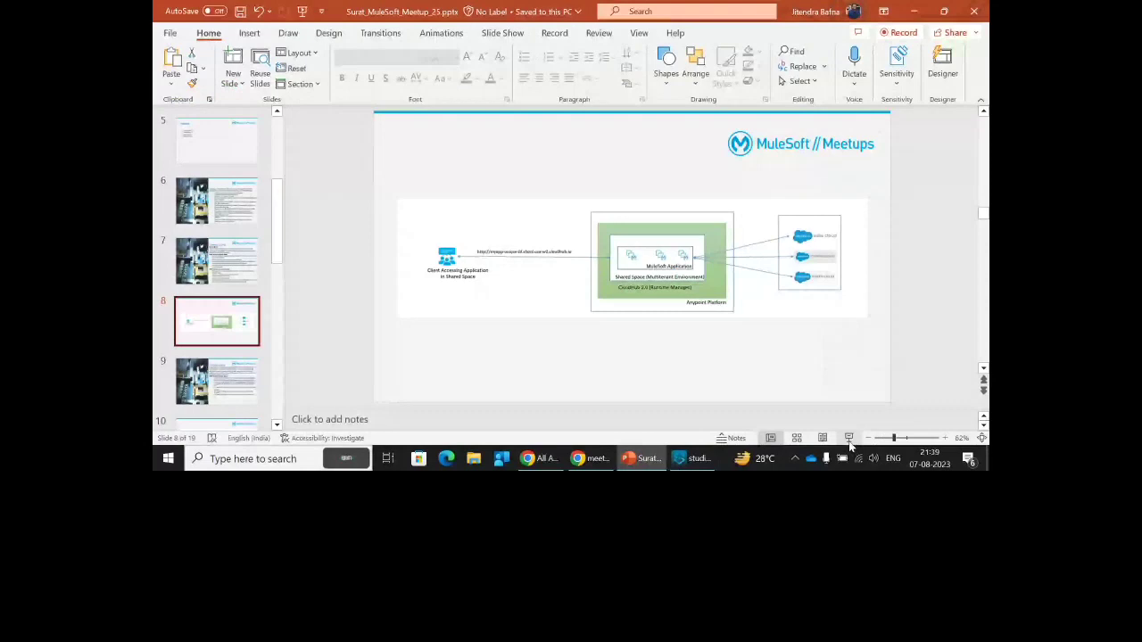
{"action": "left_click", "coordinate": [849, 440]}
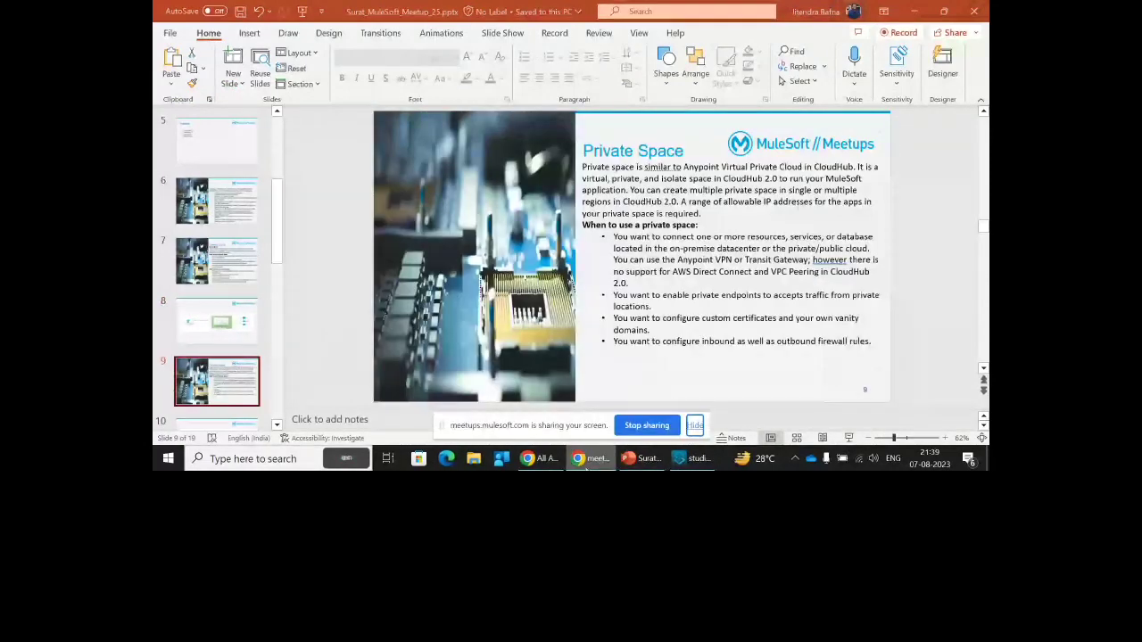
Switch to Chrome and check the network details of the mule-test-ps private space in Runtime Manager
{"action": "left_click", "coordinate": [586, 459]}
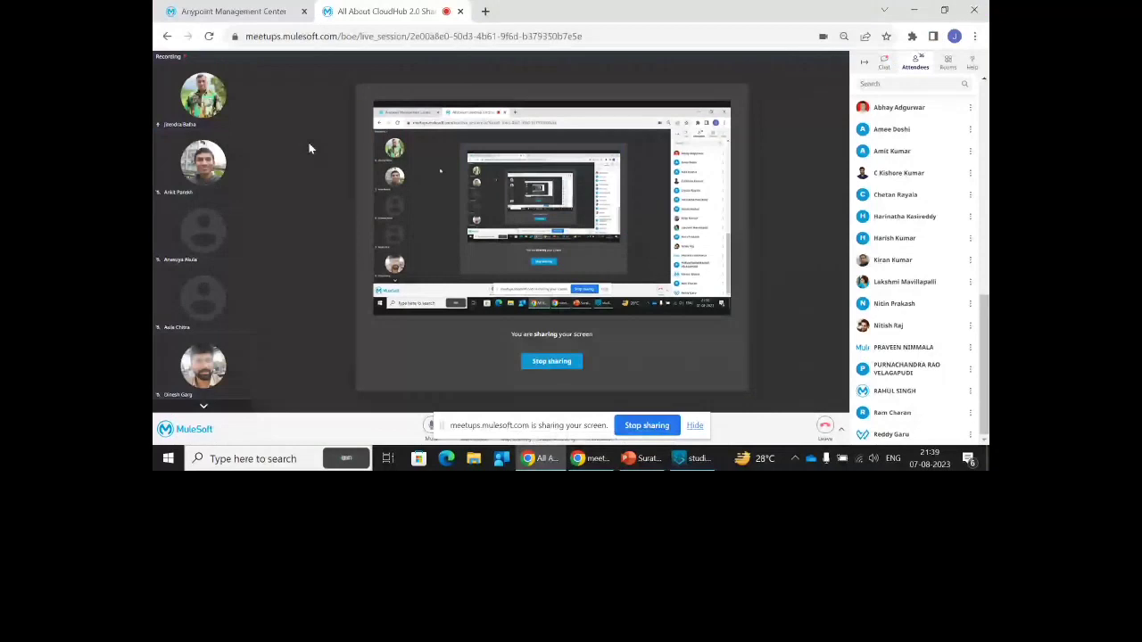
{"action": "left_click", "coordinate": [254, 9]}
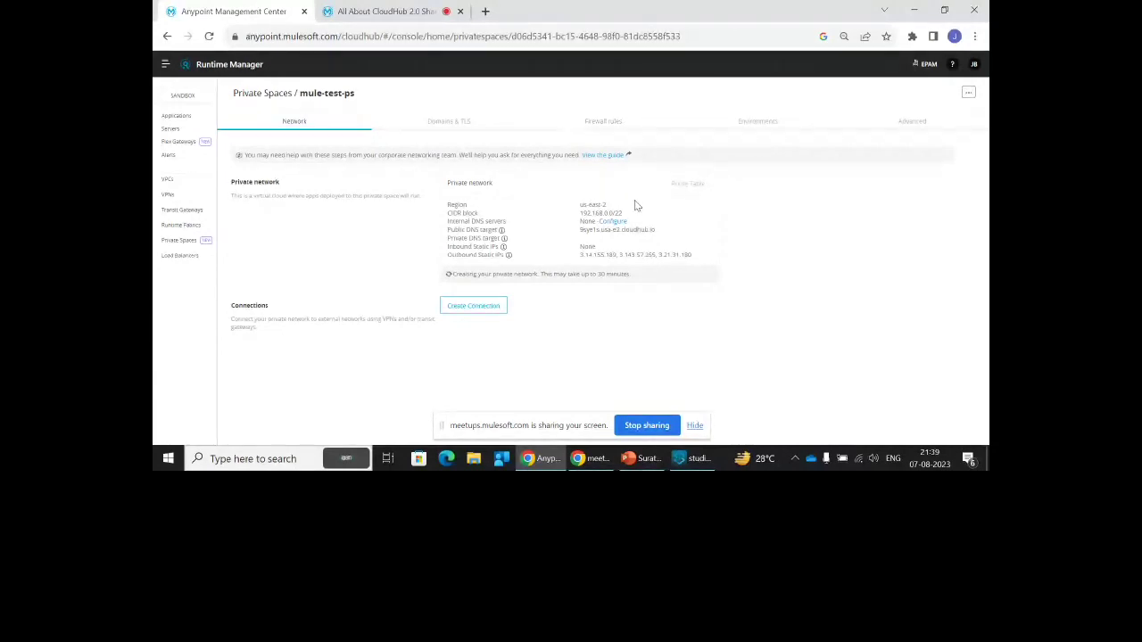
{"action": "left_click", "coordinate": [603, 460]}
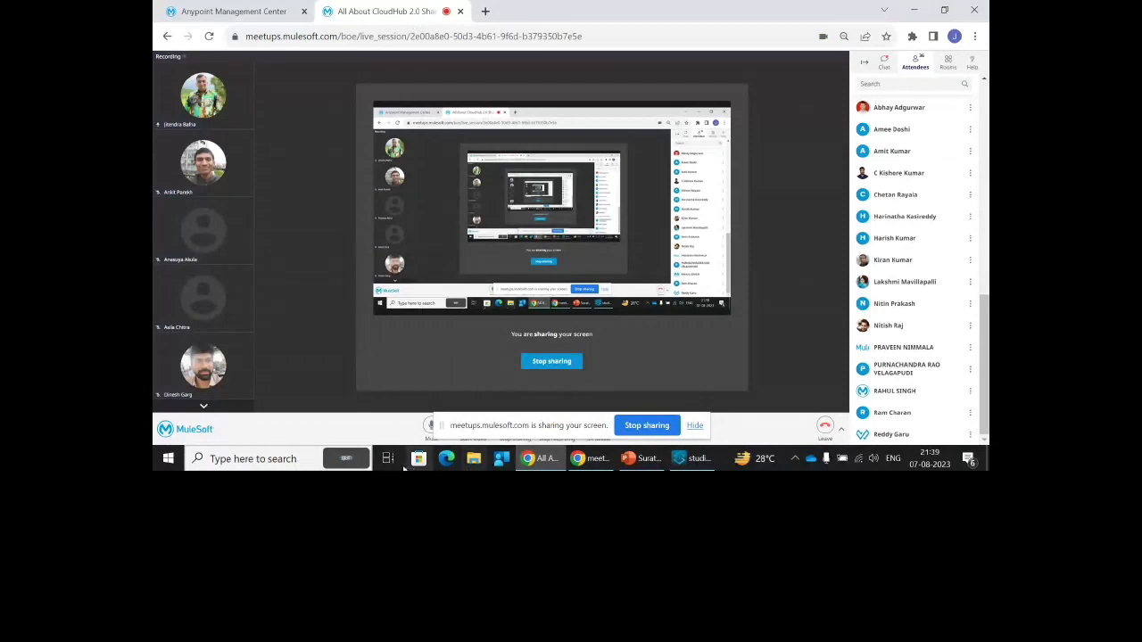
Hide the meeting's screen-sharing notice, and mute and unmute the microphone
{"action": "left_click", "coordinate": [695, 425]}
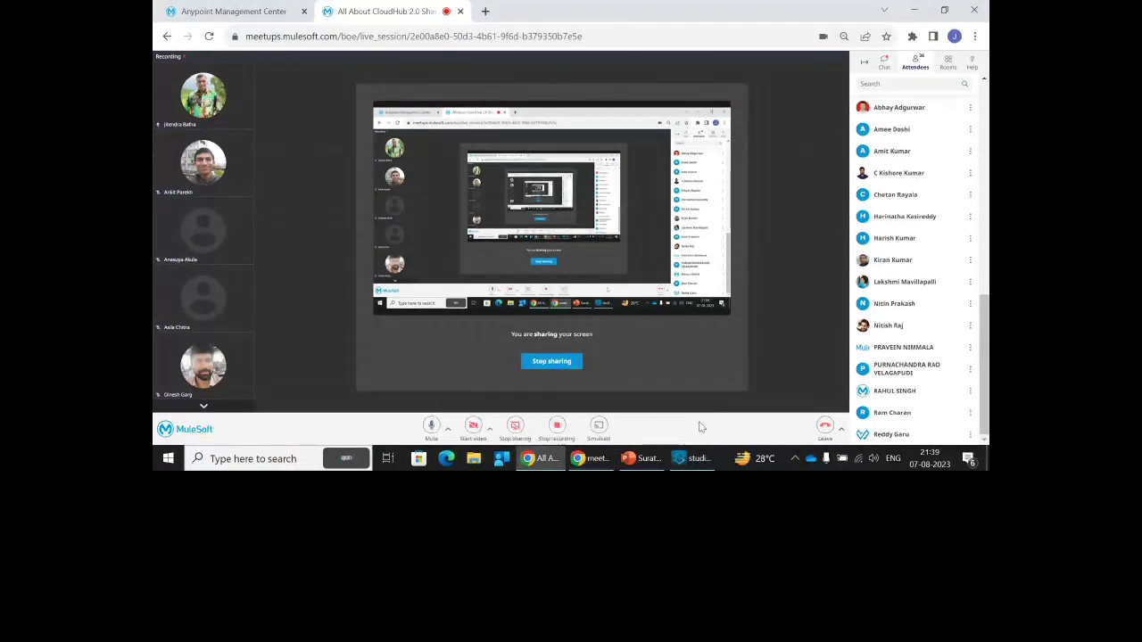
{"action": "left_click", "coordinate": [431, 427]}
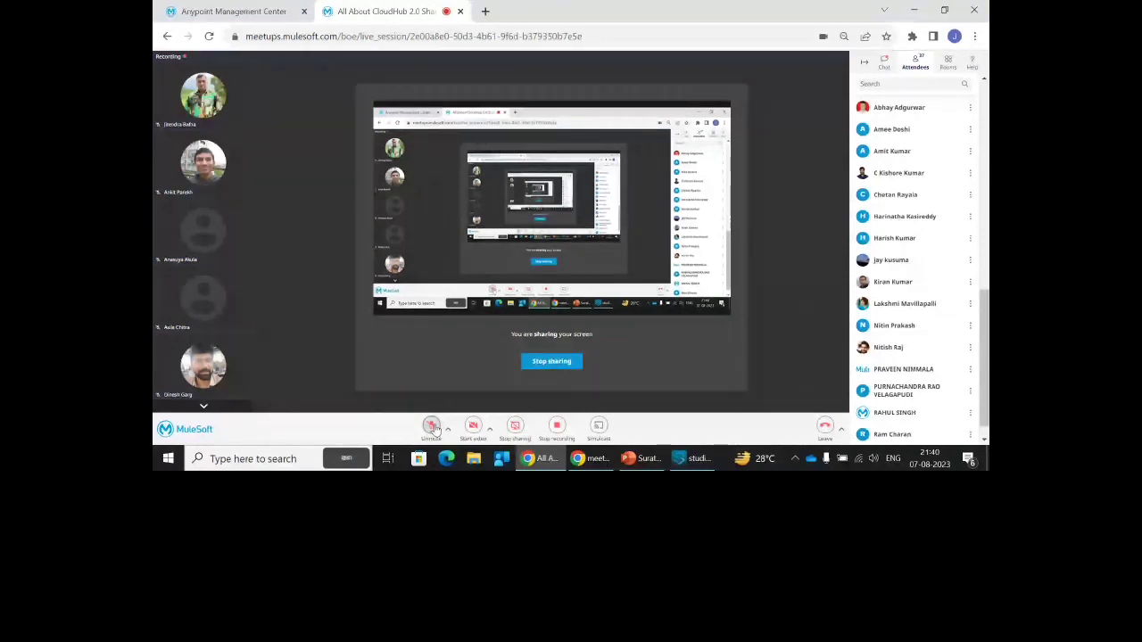
{"action": "left_click", "coordinate": [435, 429]}
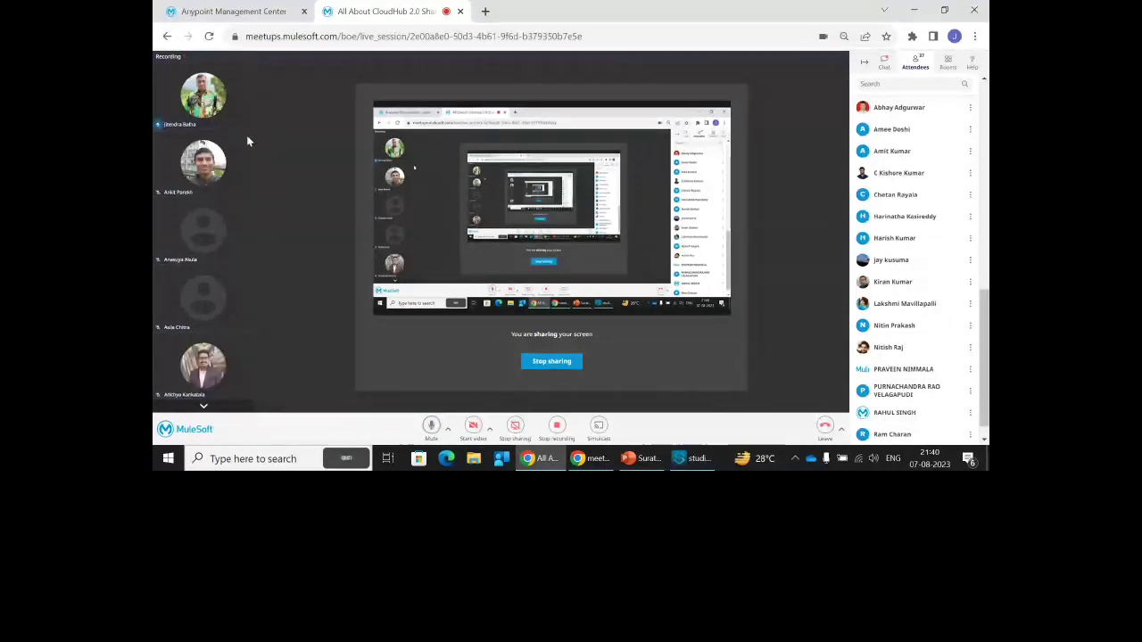
Reload the mule-test-ps private space page in Runtime Manager and open the sandbox's Applications page
{"action": "left_click", "coordinate": [234, 11]}
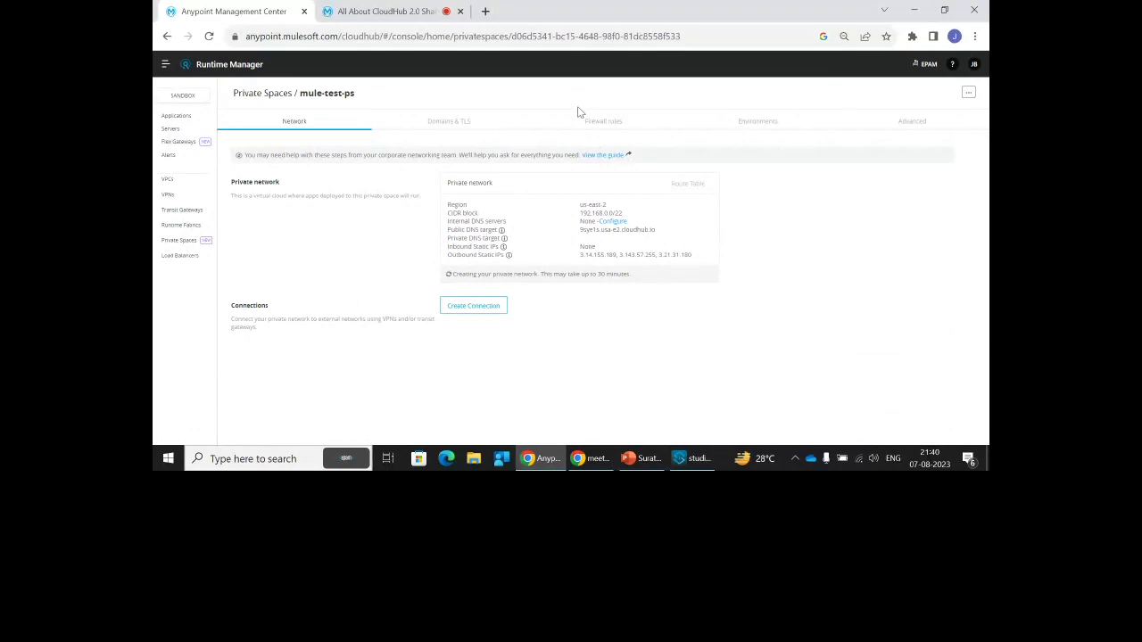
{"action": "left_click", "coordinate": [661, 38]}
{"action": "key", "text": "Return"}
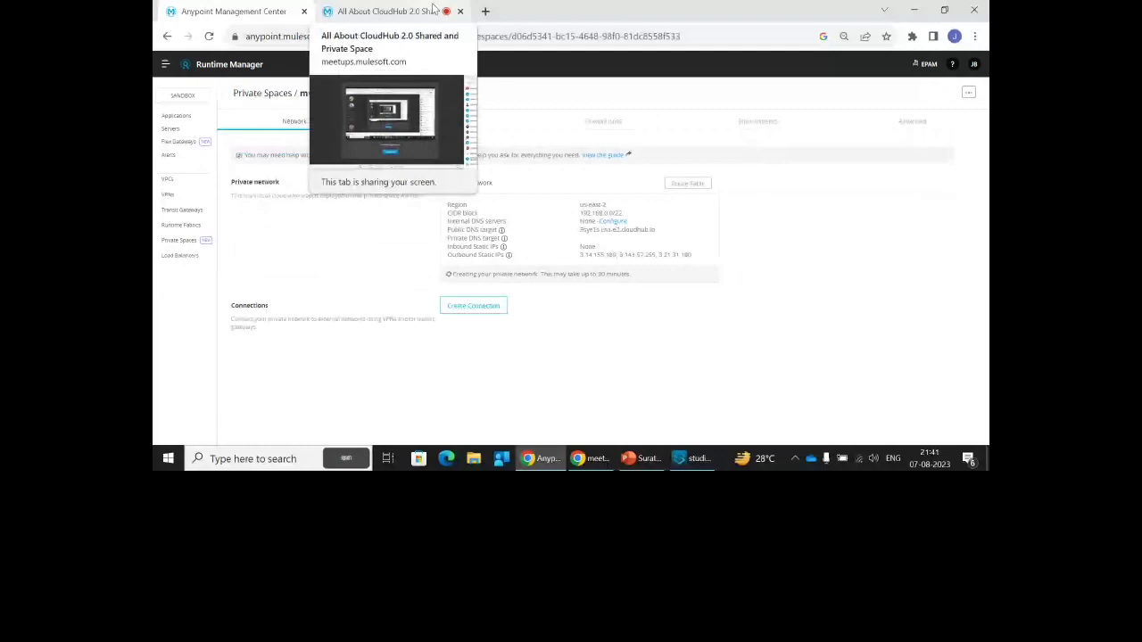
{"action": "left_click", "coordinate": [188, 118]}
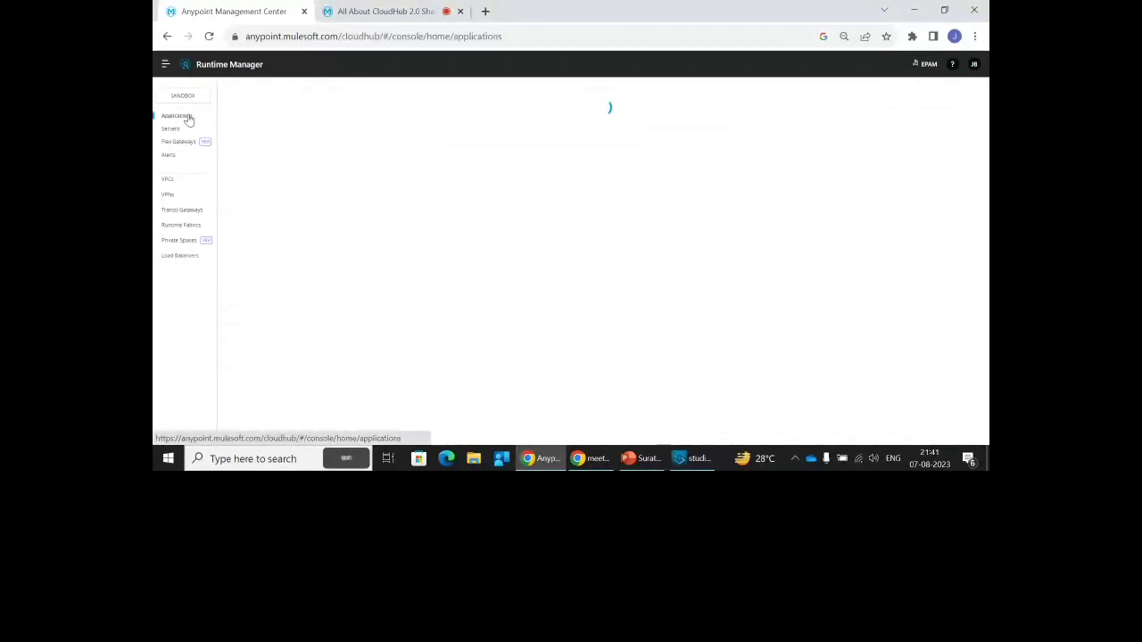
Browse the Downloads folder in File Explorer, jumping to Chapter09 and going through the files below it
{"action": "left_click", "coordinate": [474, 459]}
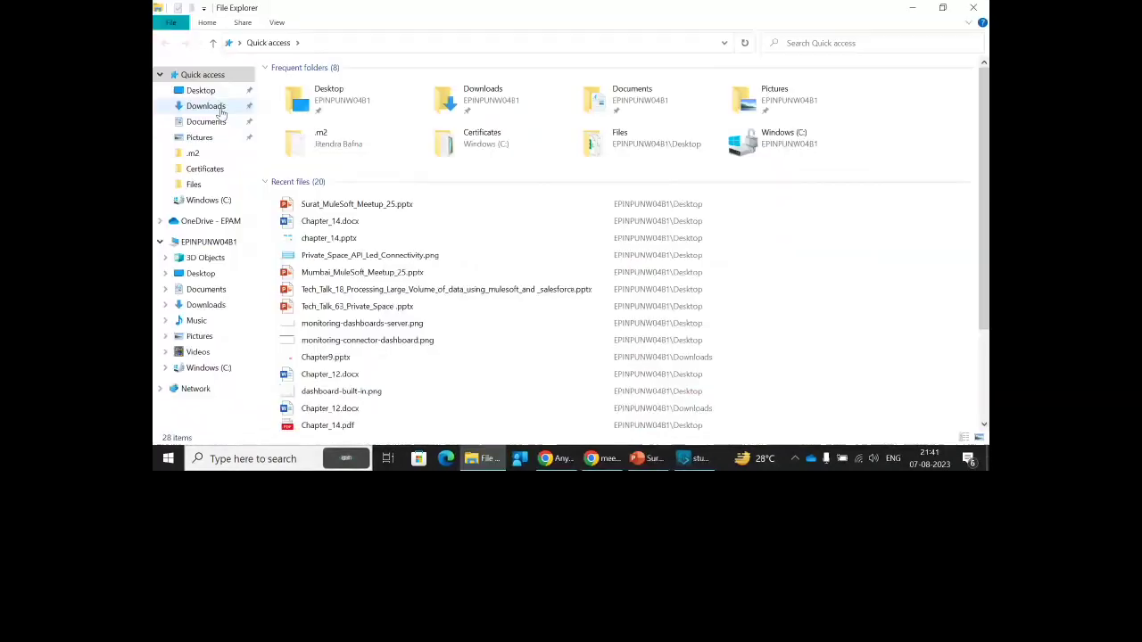
{"action": "left_click", "coordinate": [214, 107]}
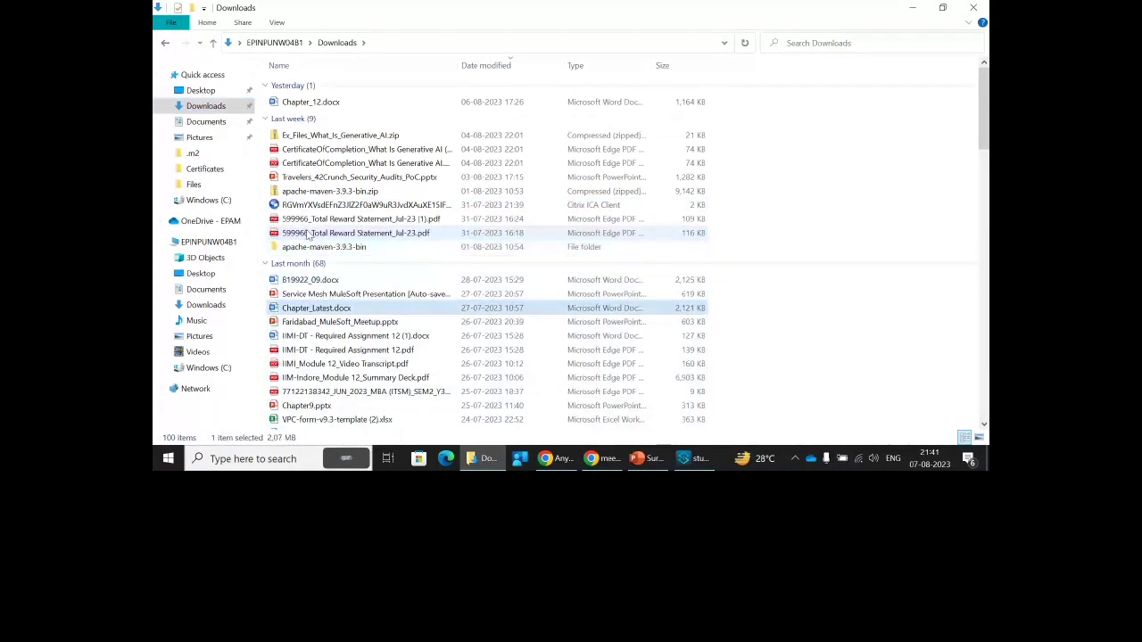
{"action": "type", "text": "chapter09"}
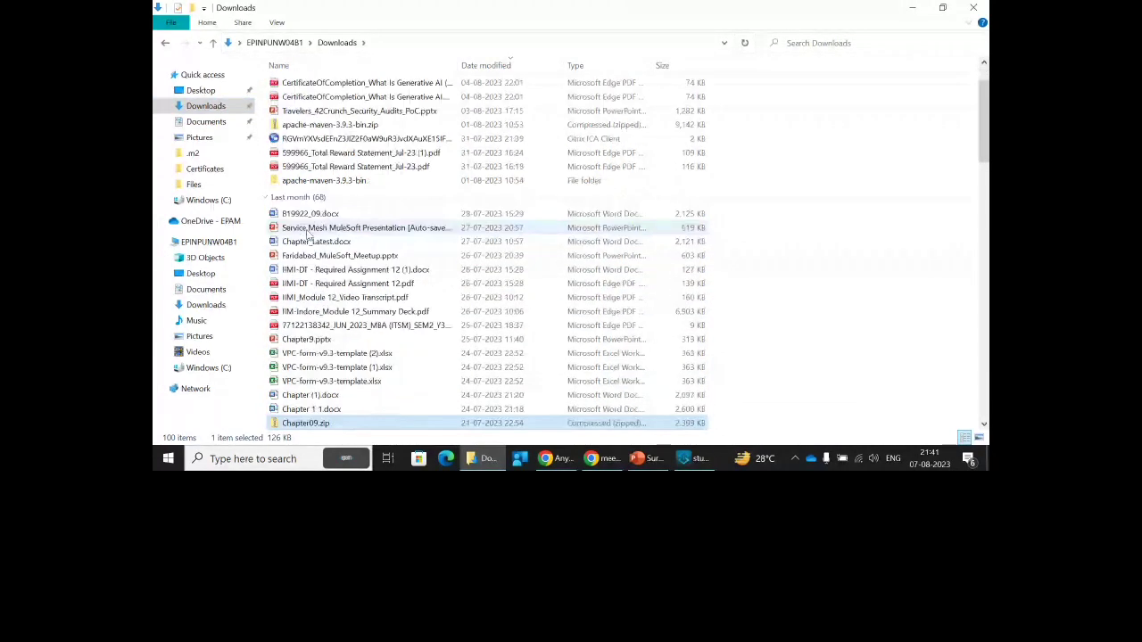
{"action": "key", "text": "Down"}
{"action": "key", "text": "Down"}
{"action": "key", "text": "Down"}
{"action": "key", "text": "Down"}
{"action": "key", "text": "Down"}
{"action": "key", "text": "Down"}
{"action": "key", "text": "Down"}
{"action": "key", "text": "Down"}
{"action": "key", "text": "Down"}
{"action": "key", "text": "Down"}
Switch to Anypoint Studio and open the mule-api-proj.xml flow file of the mule-api-proj project
{"action": "left_click", "coordinate": [689, 464]}
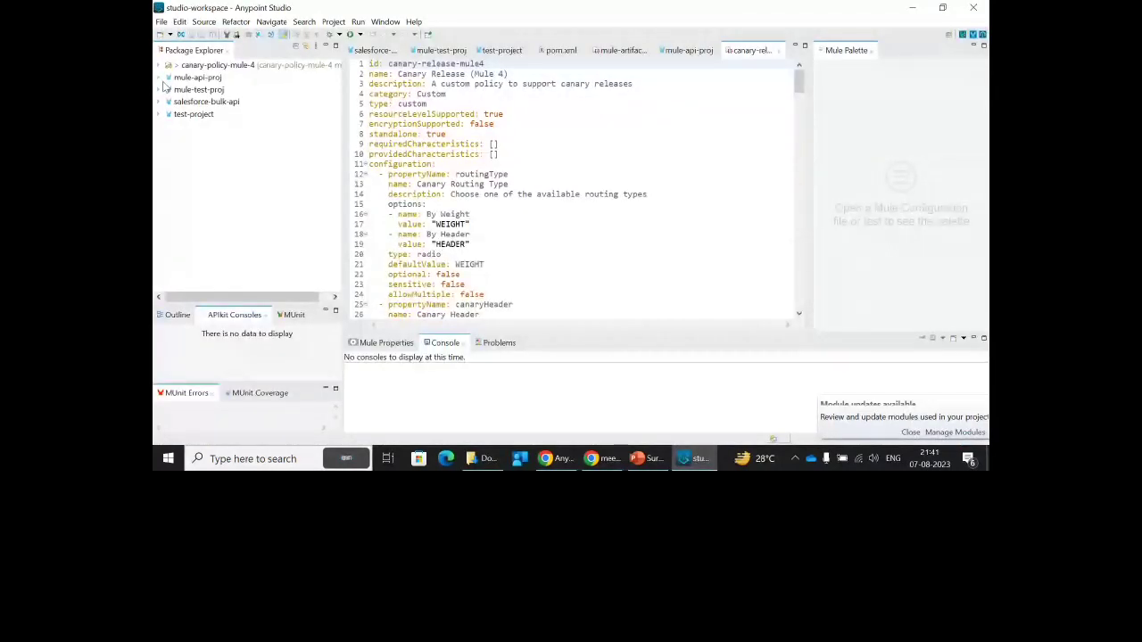
{"action": "left_click", "coordinate": [160, 80]}
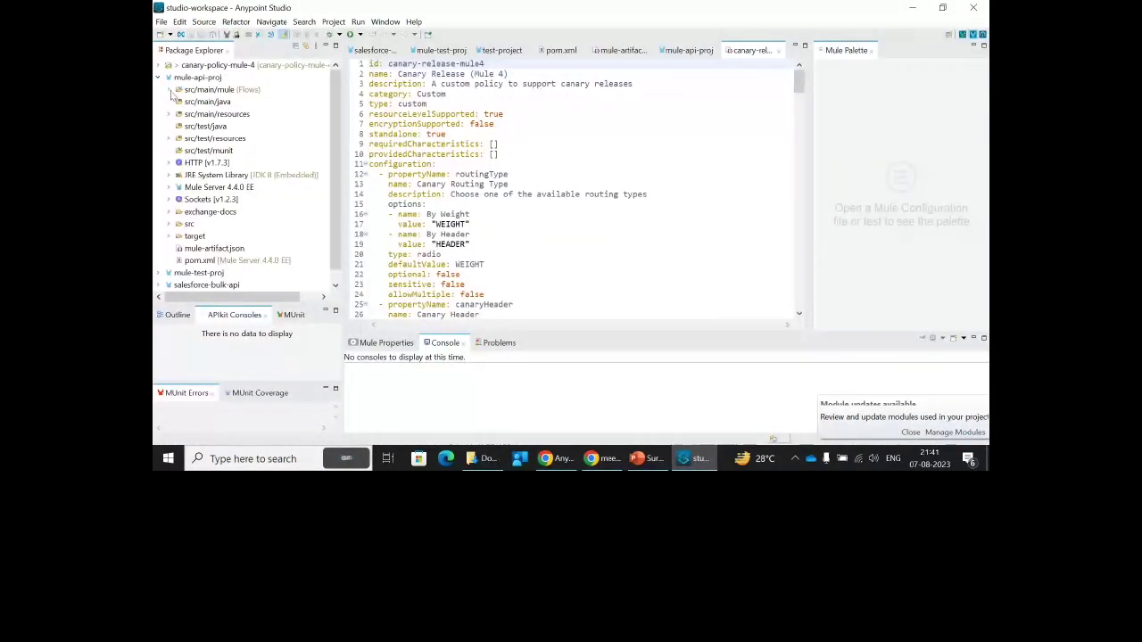
{"action": "left_click", "coordinate": [169, 90]}
{"action": "left_click", "coordinate": [198, 105]}
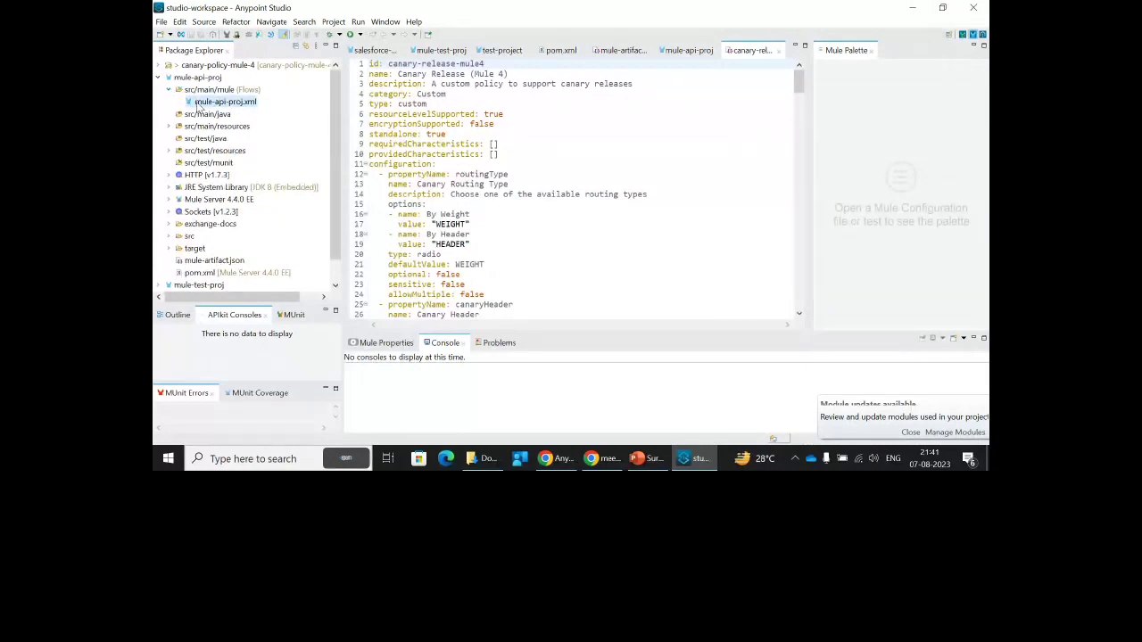
{"action": "double_click", "coordinate": [200, 105]}
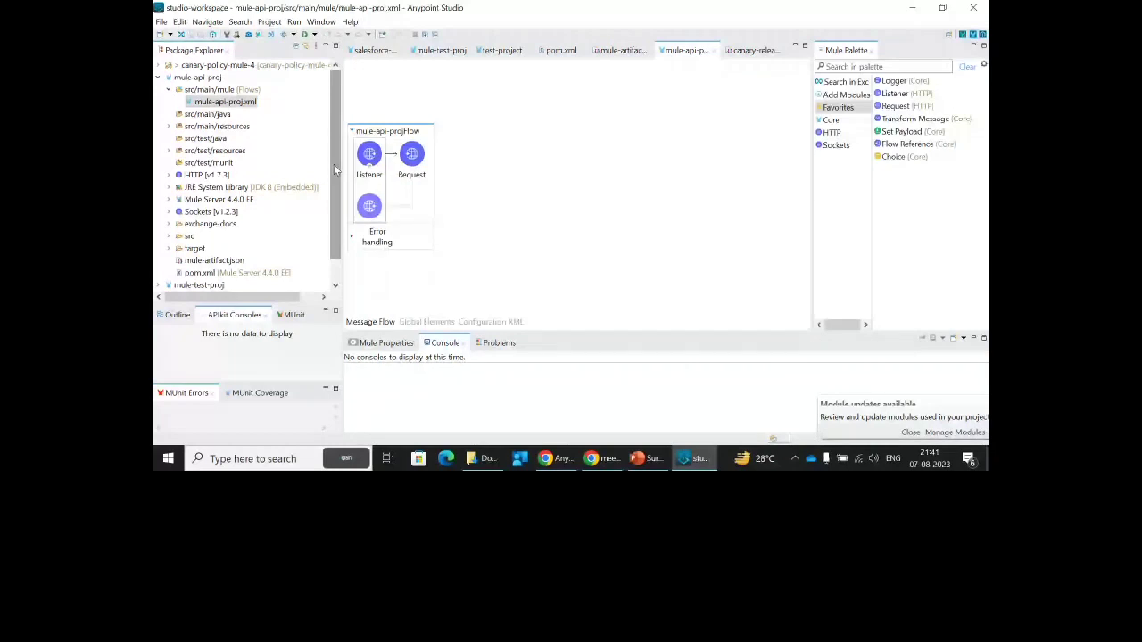
Collapse mule-api-proj and open the mule-test-proj.xml flow file of the mule-test-proj project
{"action": "left_click", "coordinate": [158, 78]}
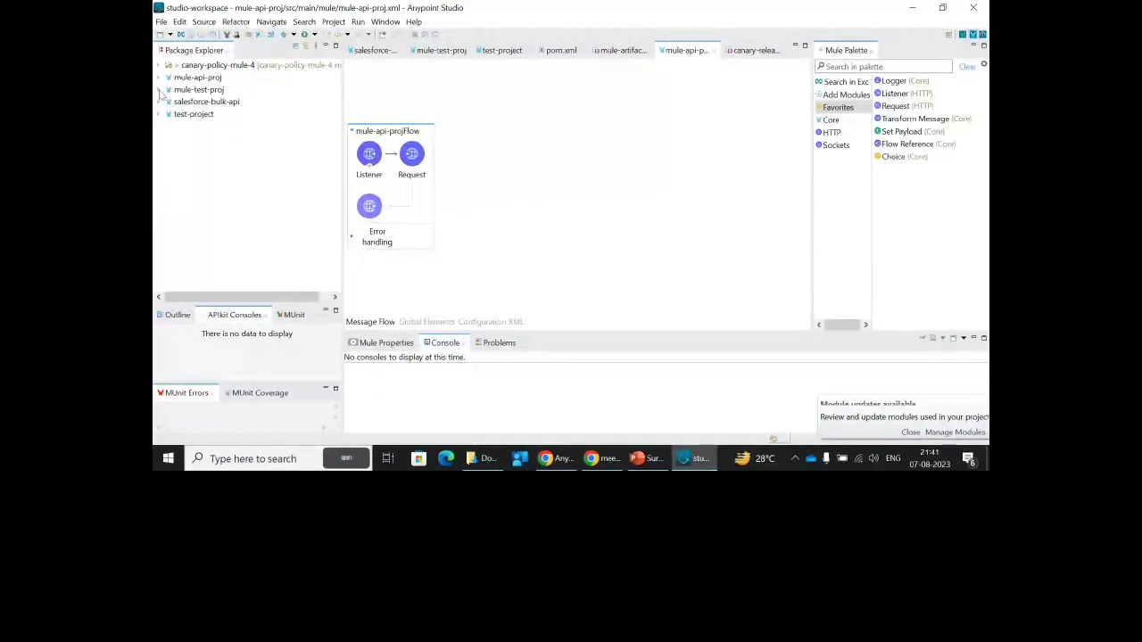
{"action": "left_click", "coordinate": [161, 91]}
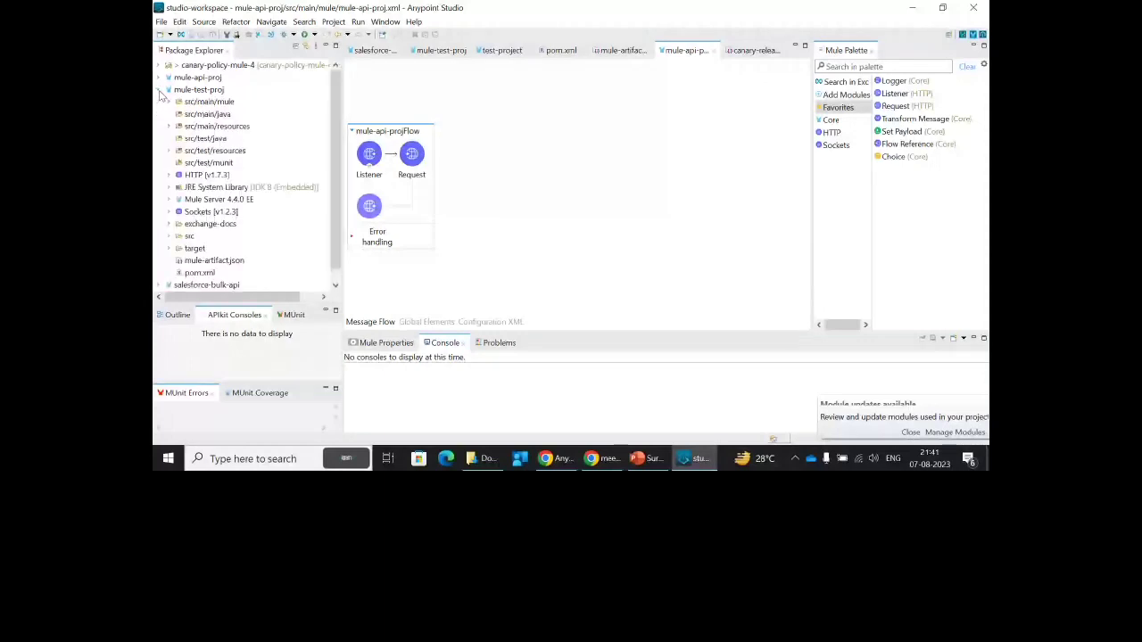
{"action": "left_click", "coordinate": [169, 102]}
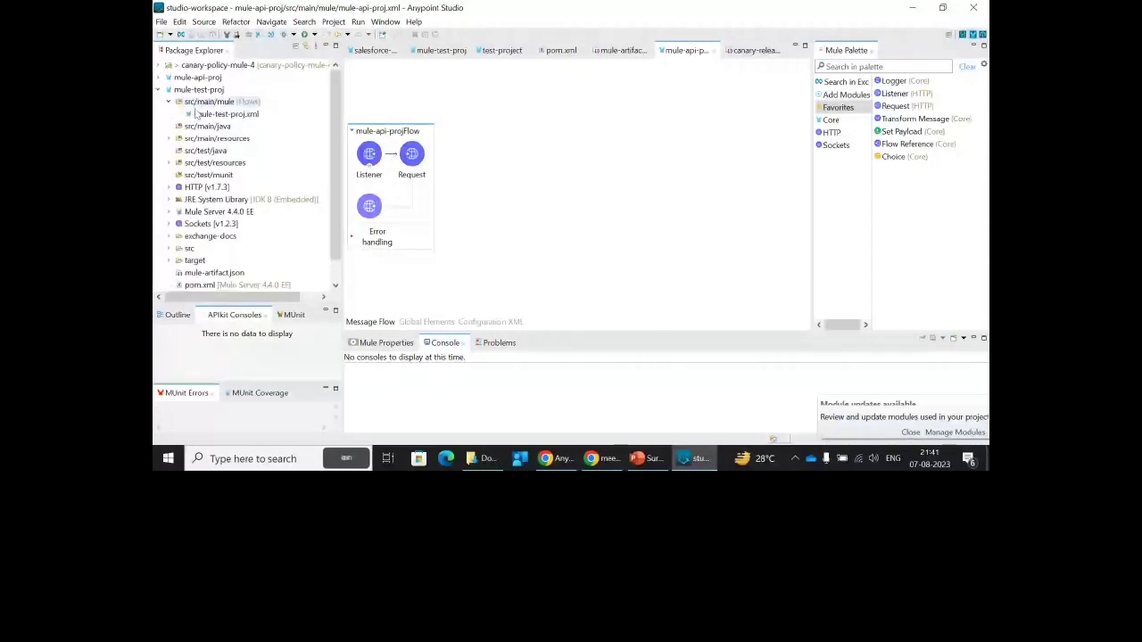
{"action": "double_click", "coordinate": [210, 115]}
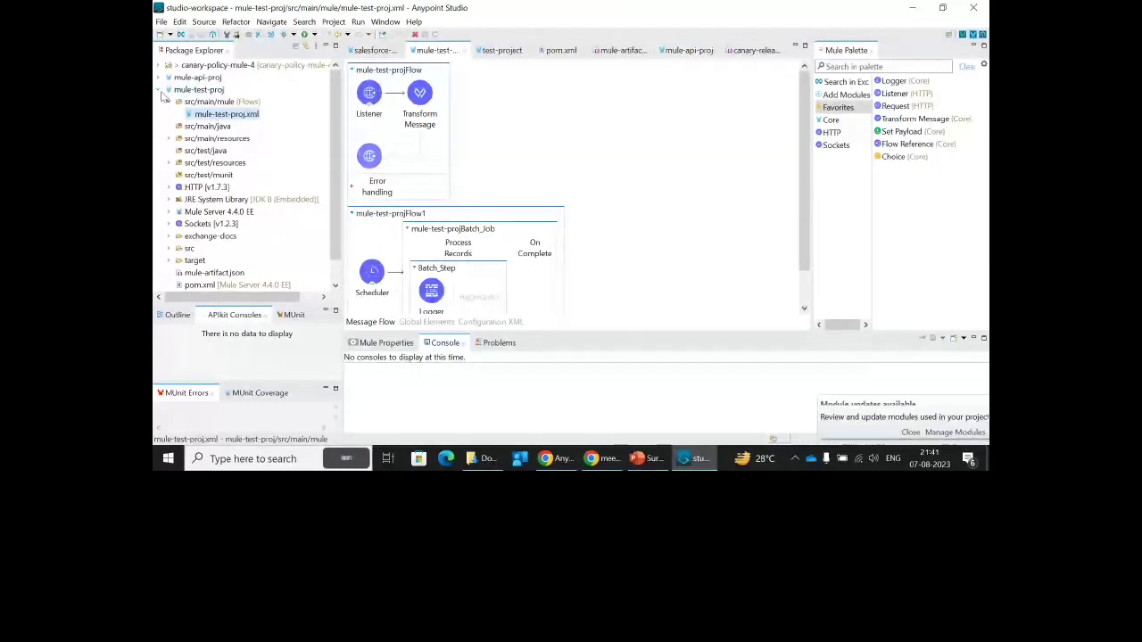
Collapse mule-test-proj and open the test-project.xml flow file of the test-project project
{"action": "left_click", "coordinate": [162, 91]}
{"action": "left_click", "coordinate": [162, 115]}
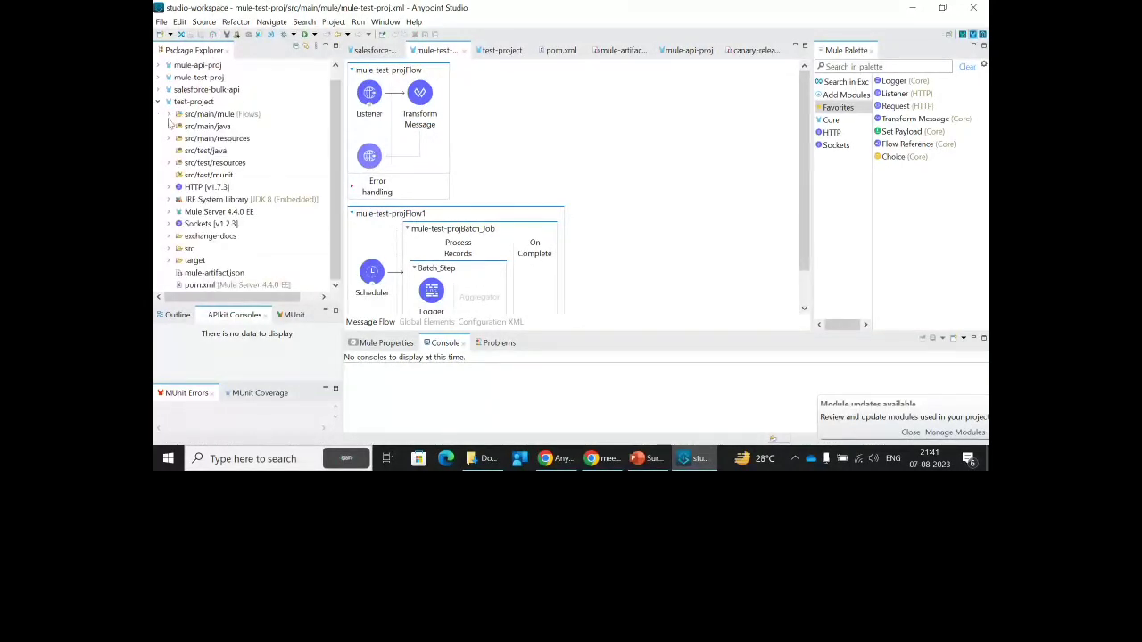
{"action": "left_click", "coordinate": [169, 114]}
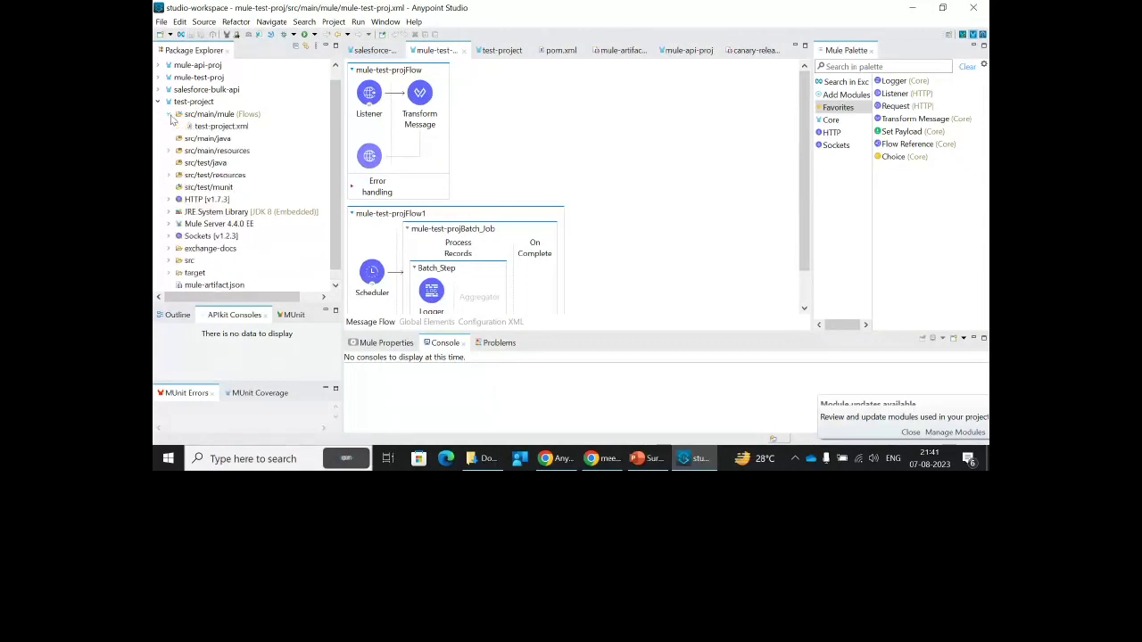
{"action": "double_click", "coordinate": [204, 127]}
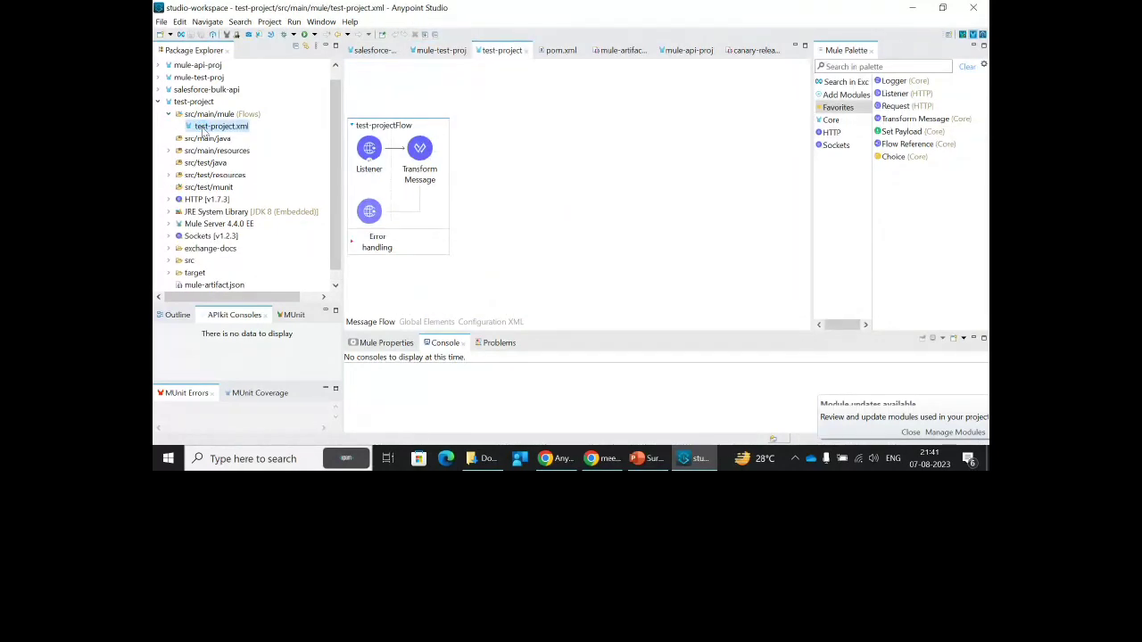
Review the Transform Message script and the Listener's path and HTTP_Listener_config settings in test-projectFlow
{"action": "left_click", "coordinate": [424, 150]}
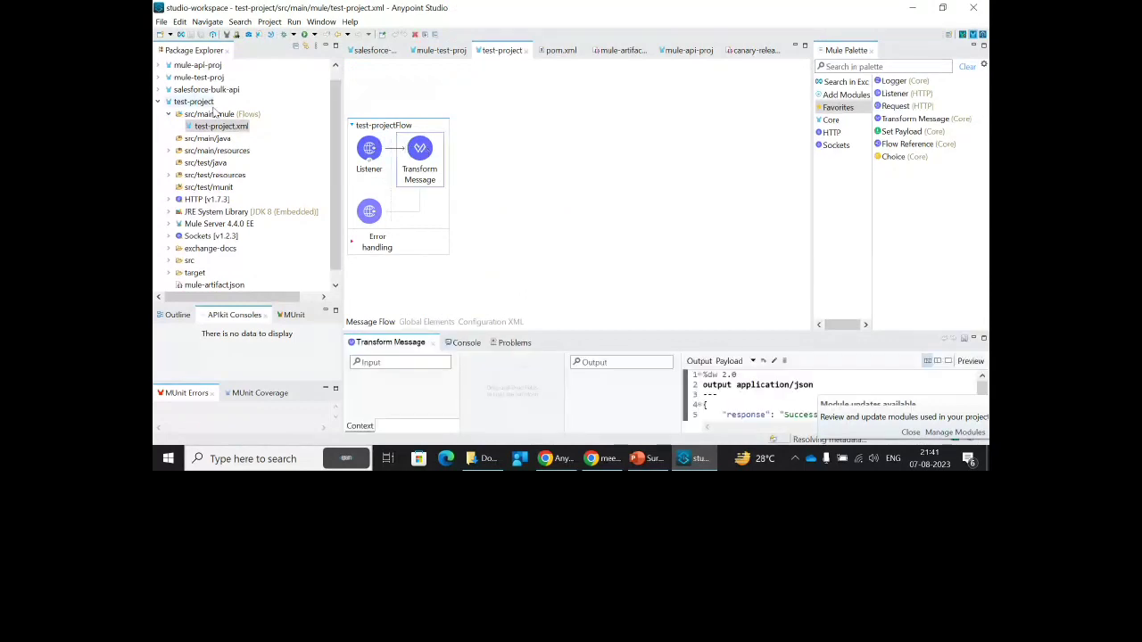
{"action": "left_click", "coordinate": [369, 149]}
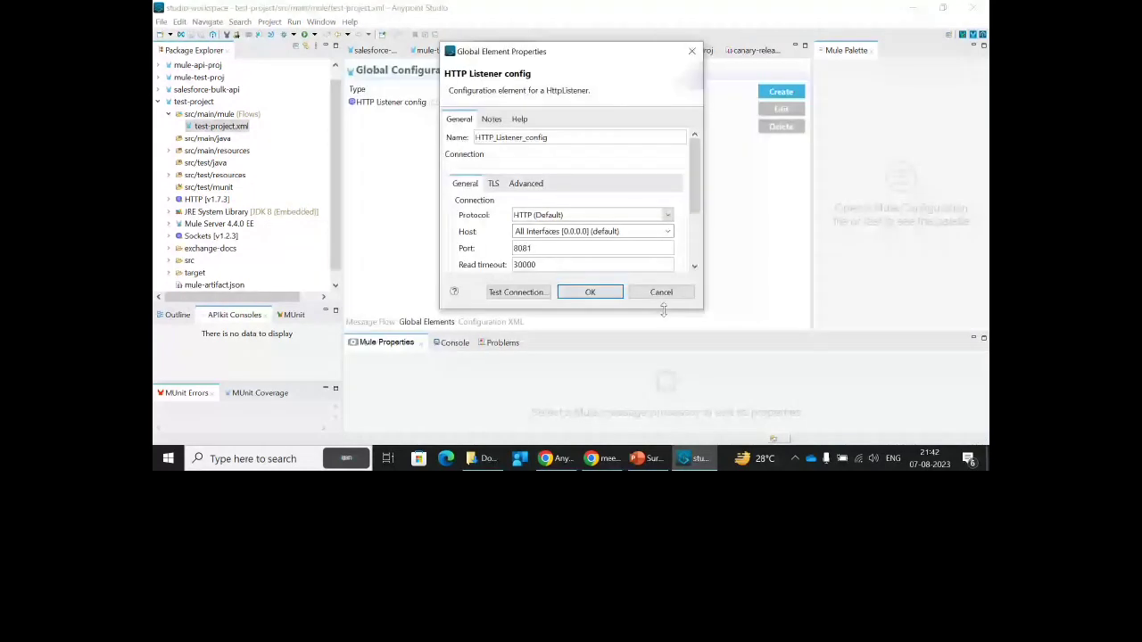
{"action": "left_click", "coordinate": [661, 290]}
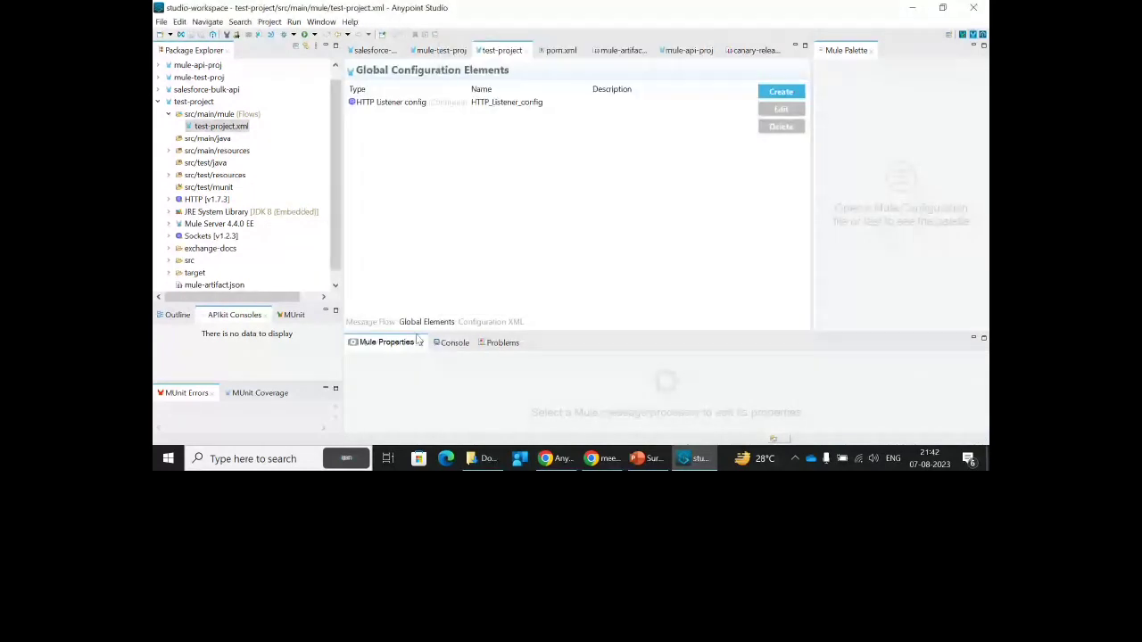
{"action": "left_click", "coordinate": [370, 322]}
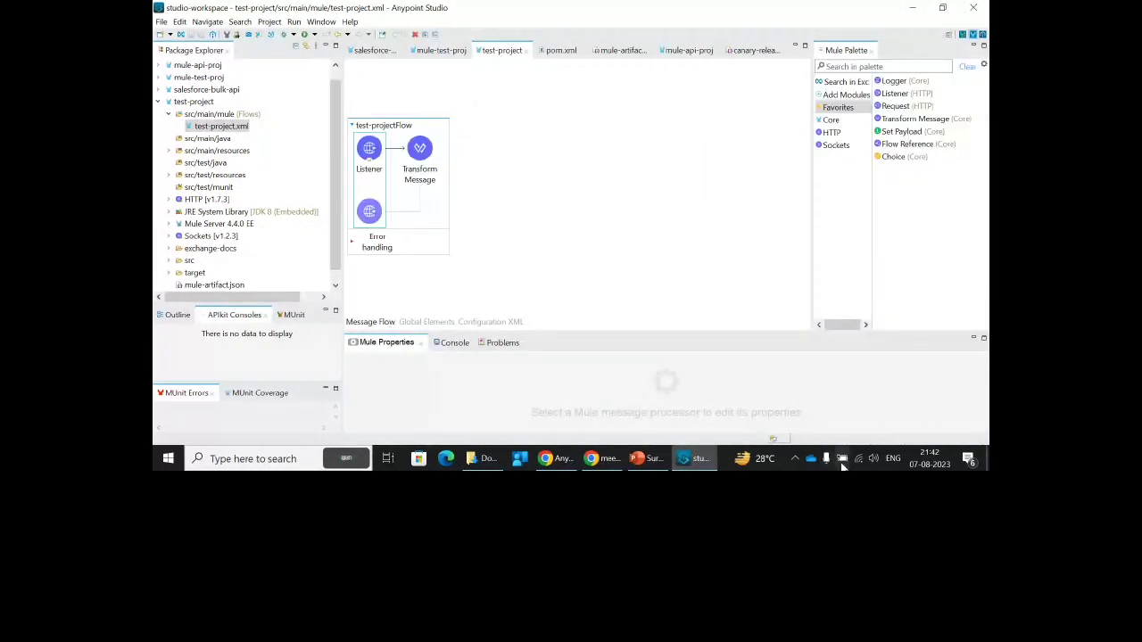
{"action": "left_click", "coordinate": [852, 427]}
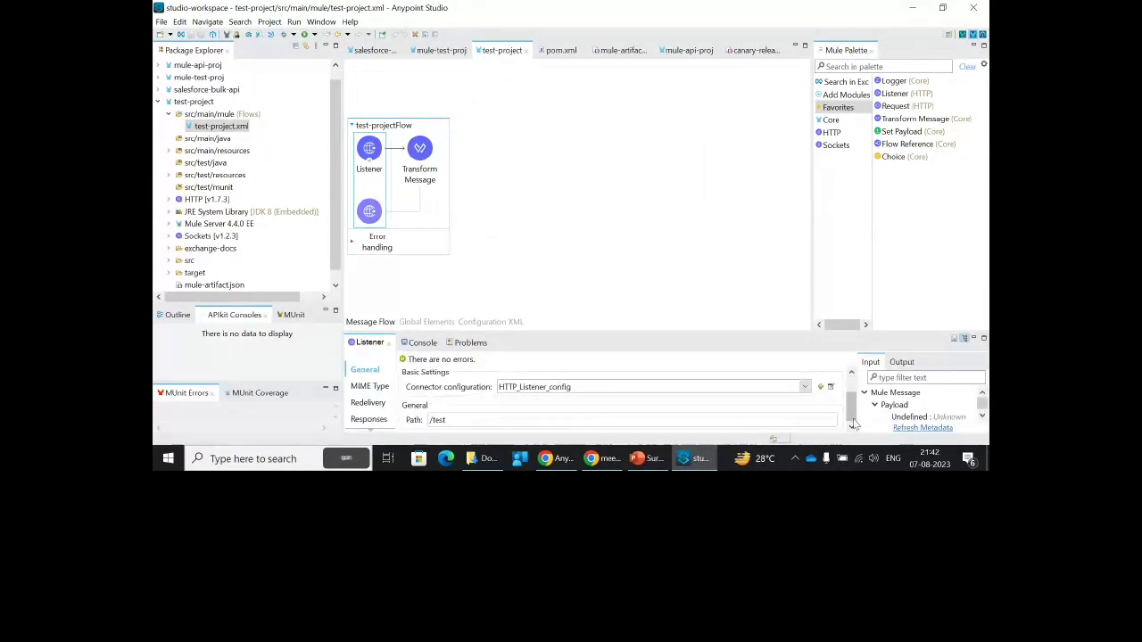
Export test-project as a deployable archive named test-project on the Desktop, with project sources and dependencies, replacing the existing file
{"action": "left_click", "coordinate": [209, 103]}
{"action": "right_click", "coordinate": [211, 107]}
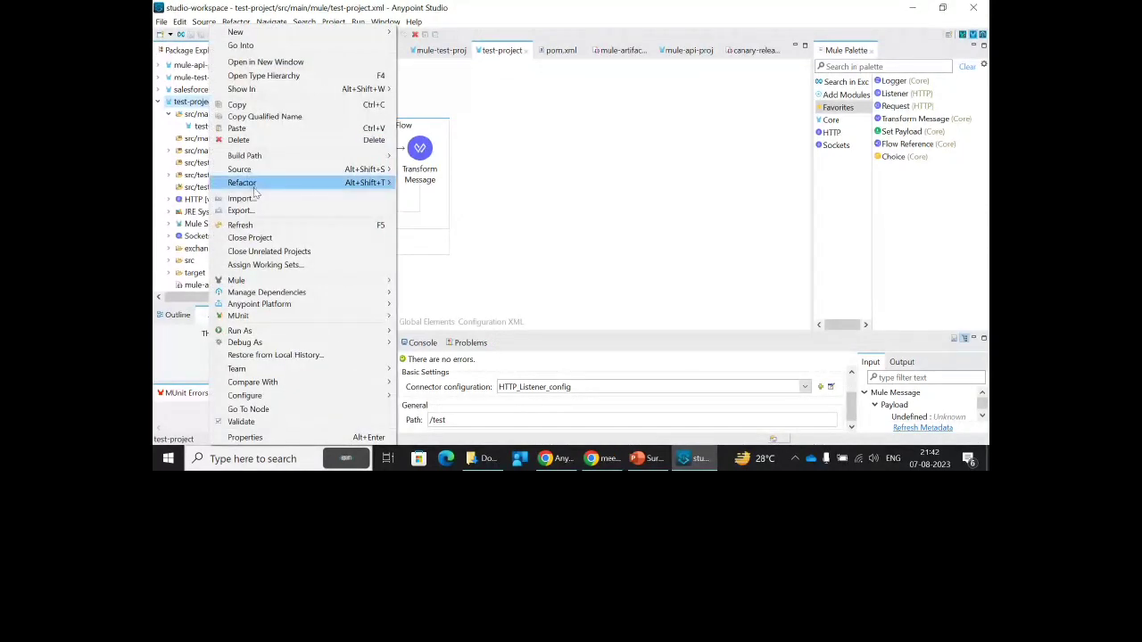
{"action": "left_click", "coordinate": [239, 211]}
{"action": "left_click", "coordinate": [535, 179]}
{"action": "left_click", "coordinate": [571, 266]}
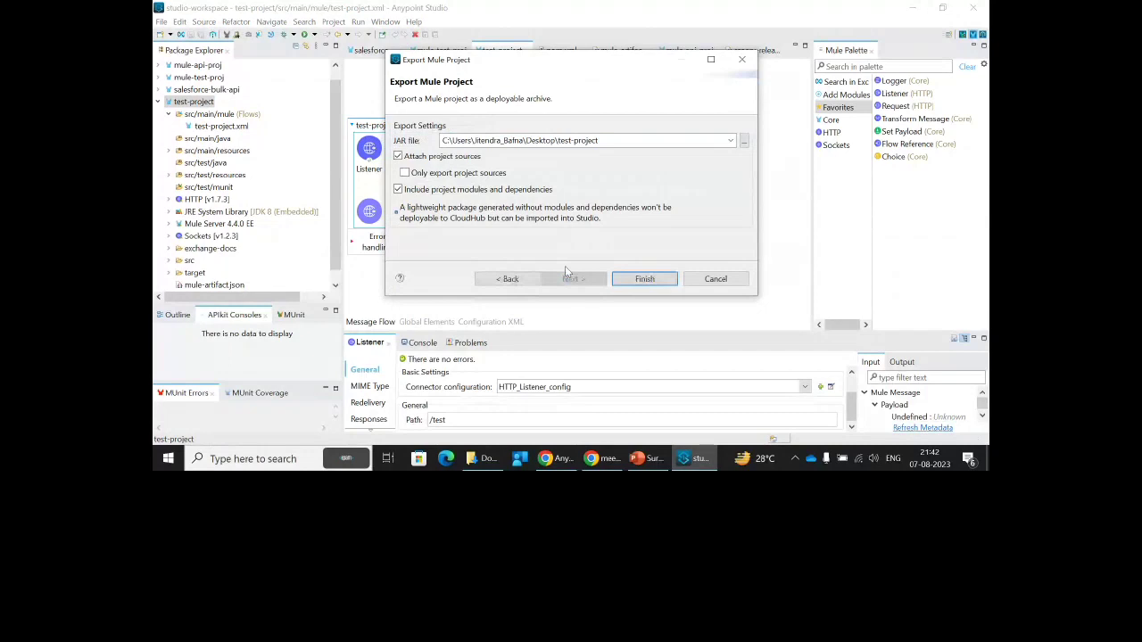
{"action": "left_click", "coordinate": [645, 279]}
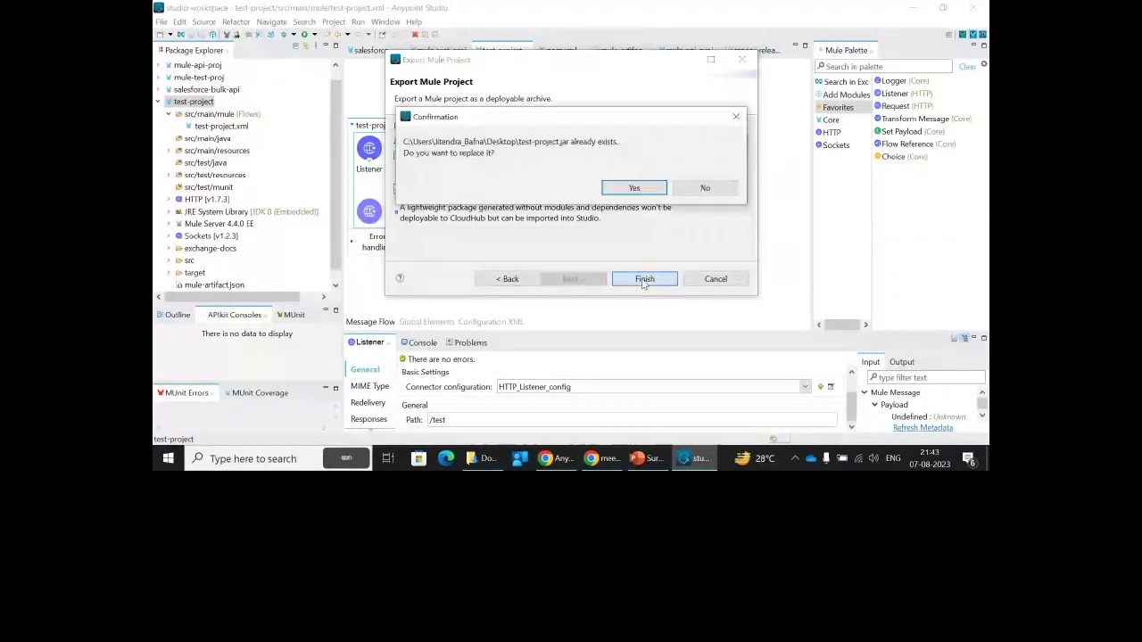
{"action": "left_click", "coordinate": [634, 189]}
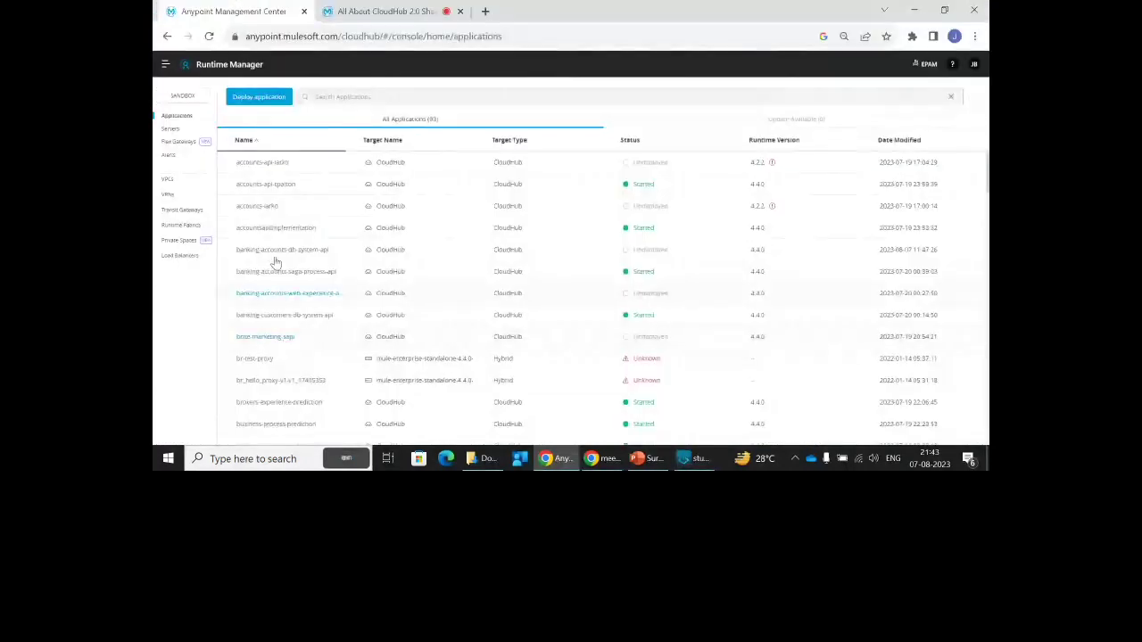
Start a new application deployment in Runtime Manager named mule-test-demo, targeting the CloudHub 2.0 Shared Space in US East (Ohio)
{"action": "left_click", "coordinate": [258, 96]}
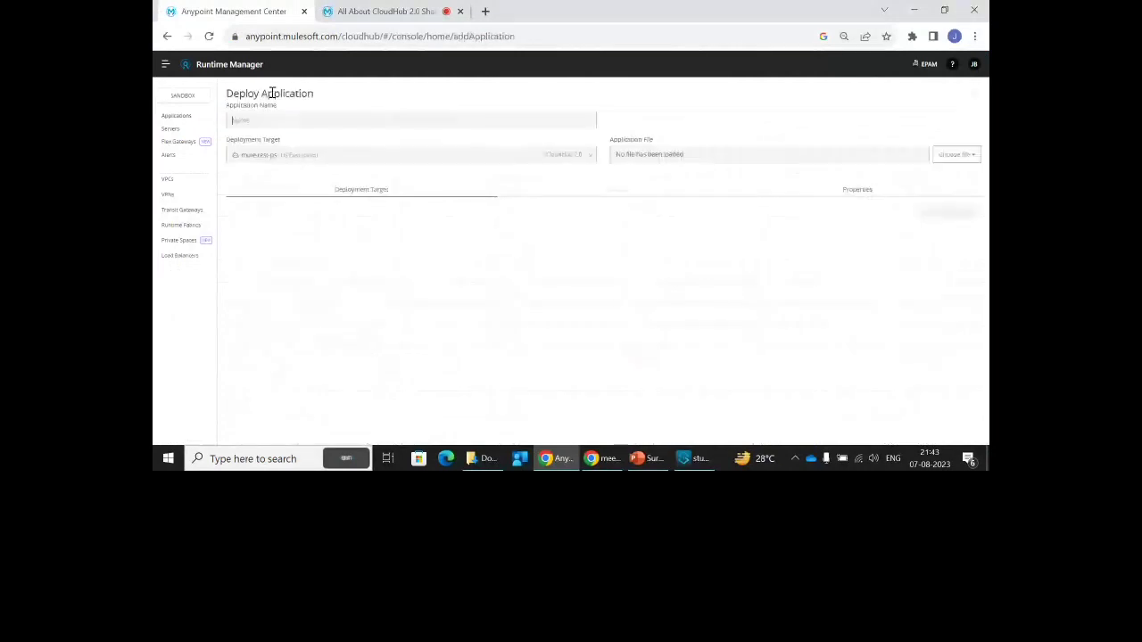
{"action": "left_click", "coordinate": [307, 158]}
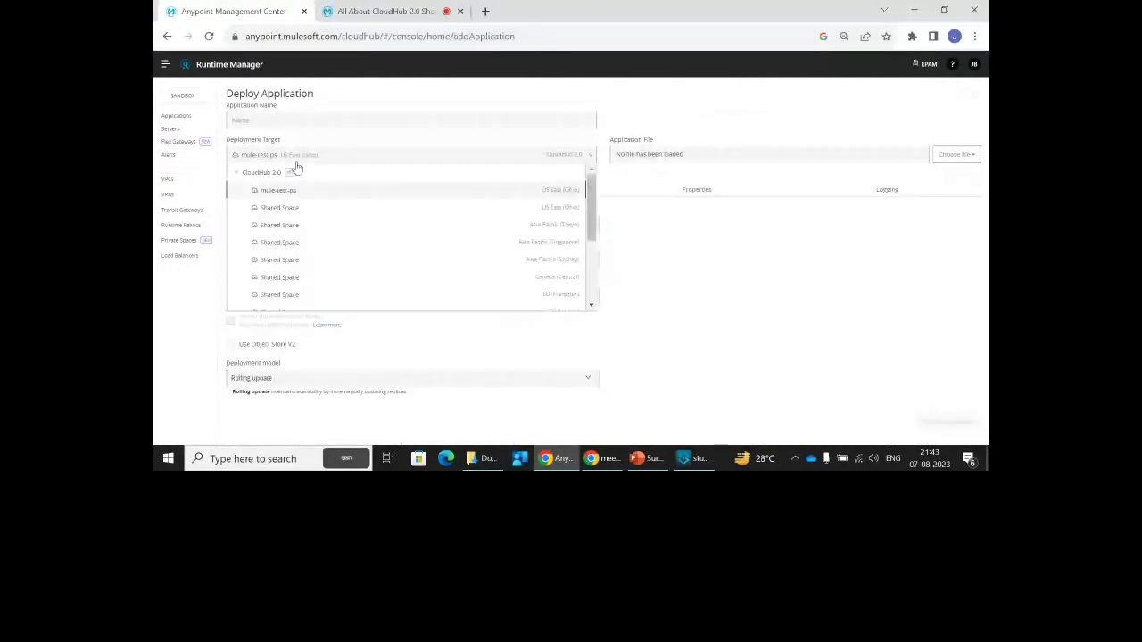
{"action": "left_click", "coordinate": [270, 221]}
{"action": "left_click", "coordinate": [346, 121]}
{"action": "type", "text": "mule"}
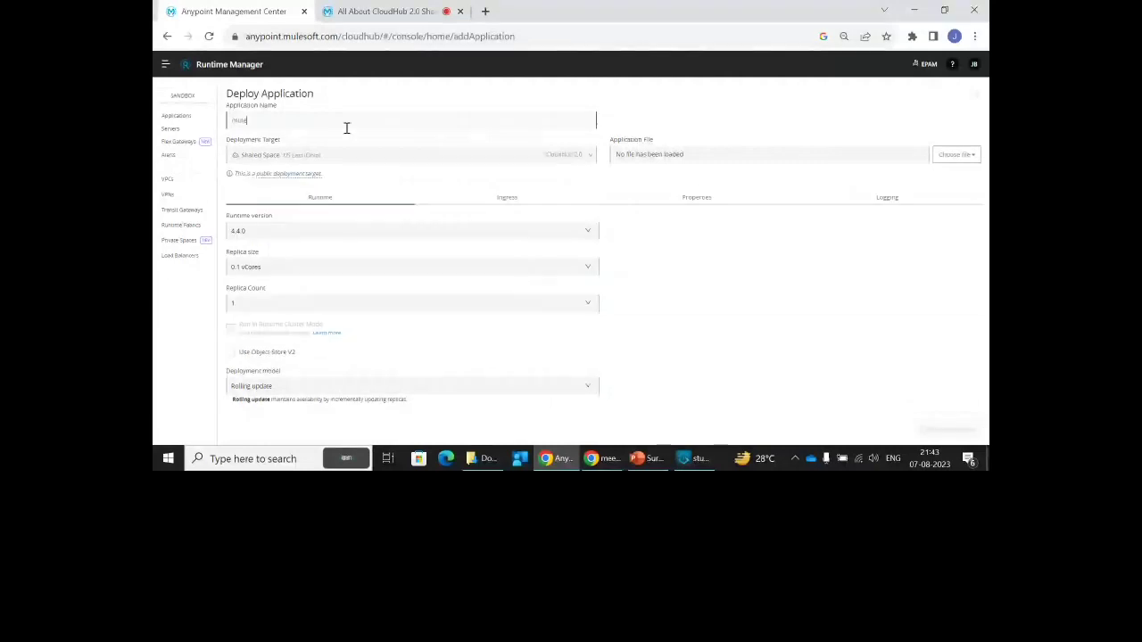
{"action": "type", "text": "-test-dem"}
{"action": "type", "text": "o"}
Examine the available runtime versions, replica sizes and replica counts, keeping the replica count at 1
{"action": "left_click", "coordinate": [297, 231]}
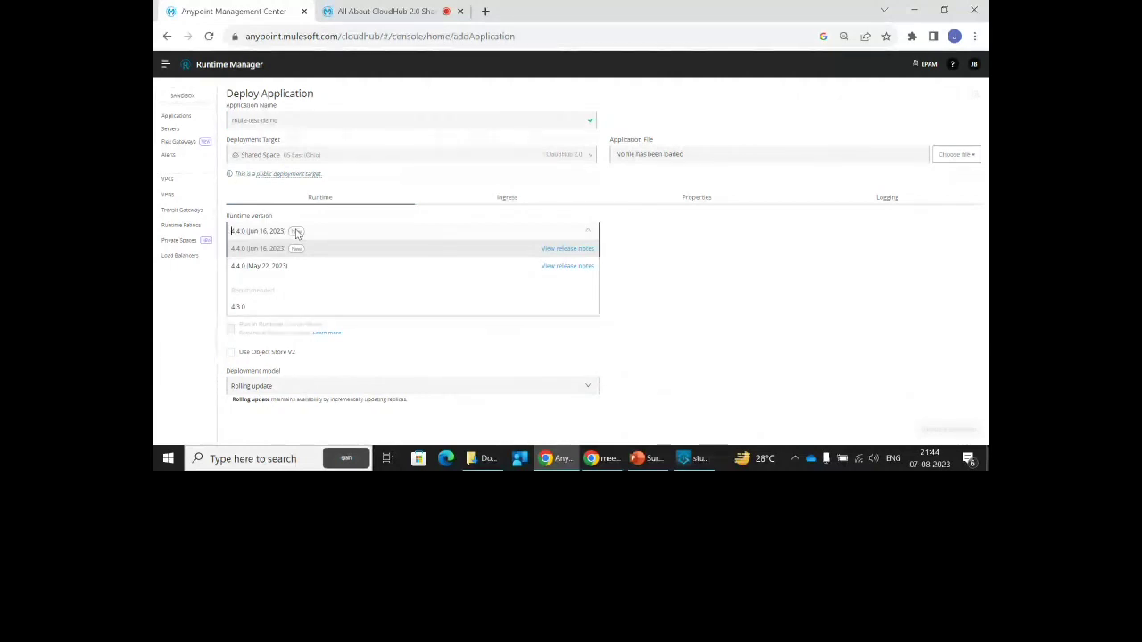
{"action": "left_click", "coordinate": [733, 261]}
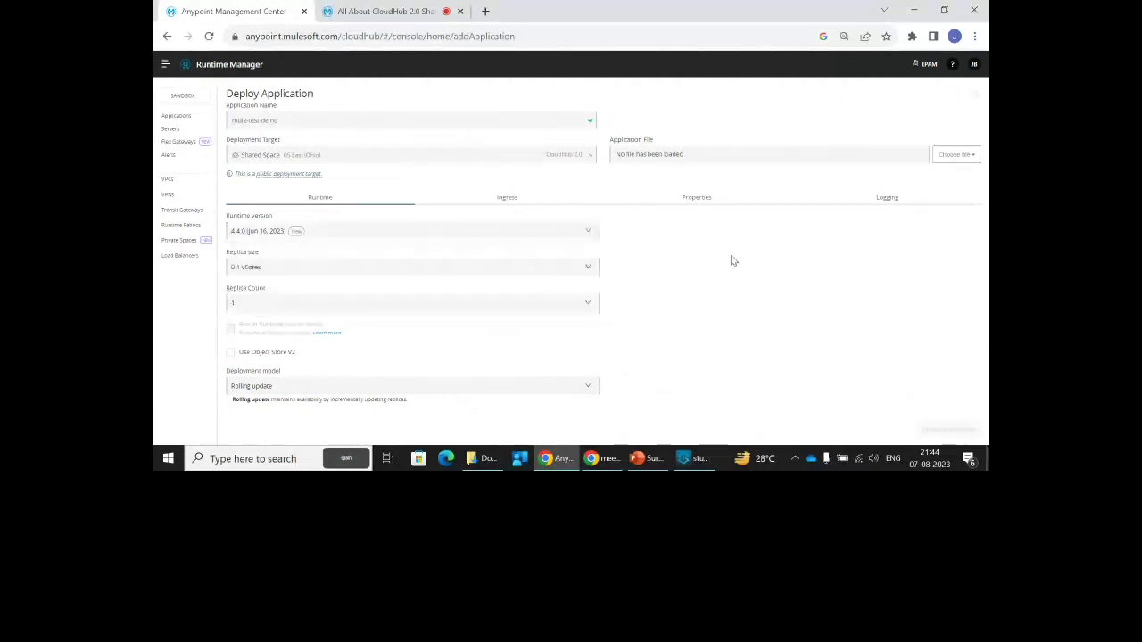
{"action": "left_click", "coordinate": [250, 267]}
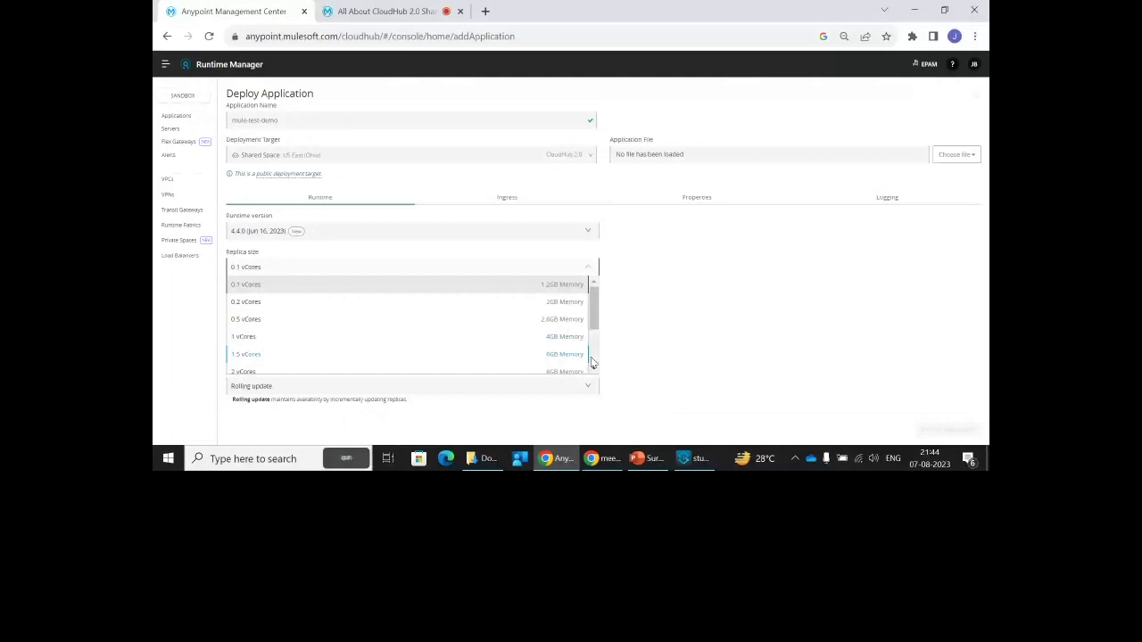
{"action": "left_click", "coordinate": [280, 306]}
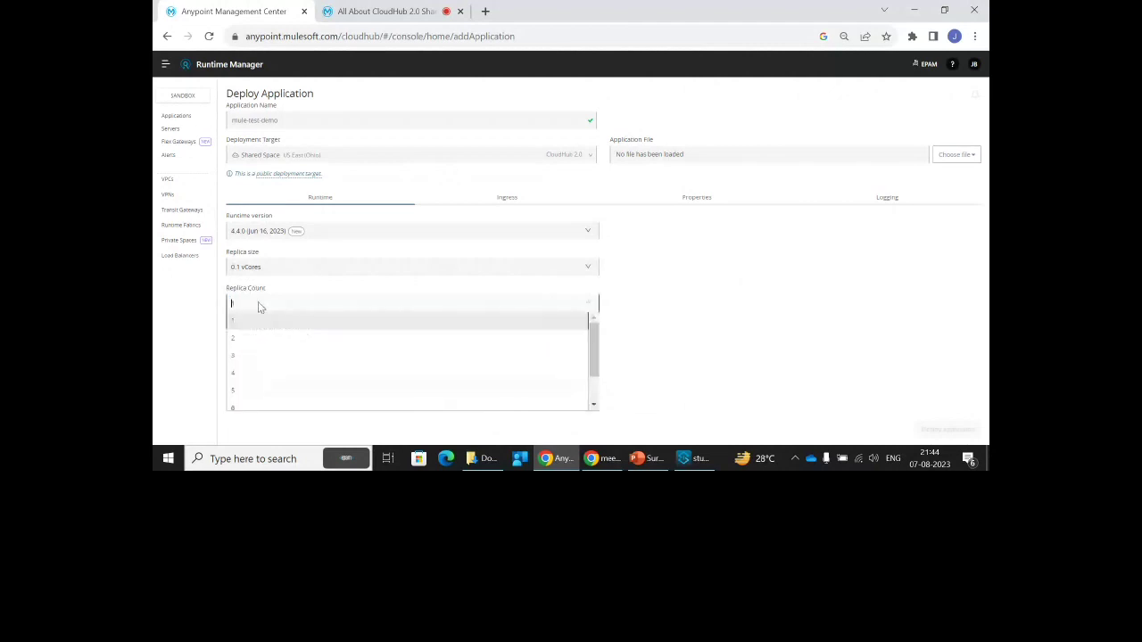
{"action": "left_click", "coordinate": [258, 319]}
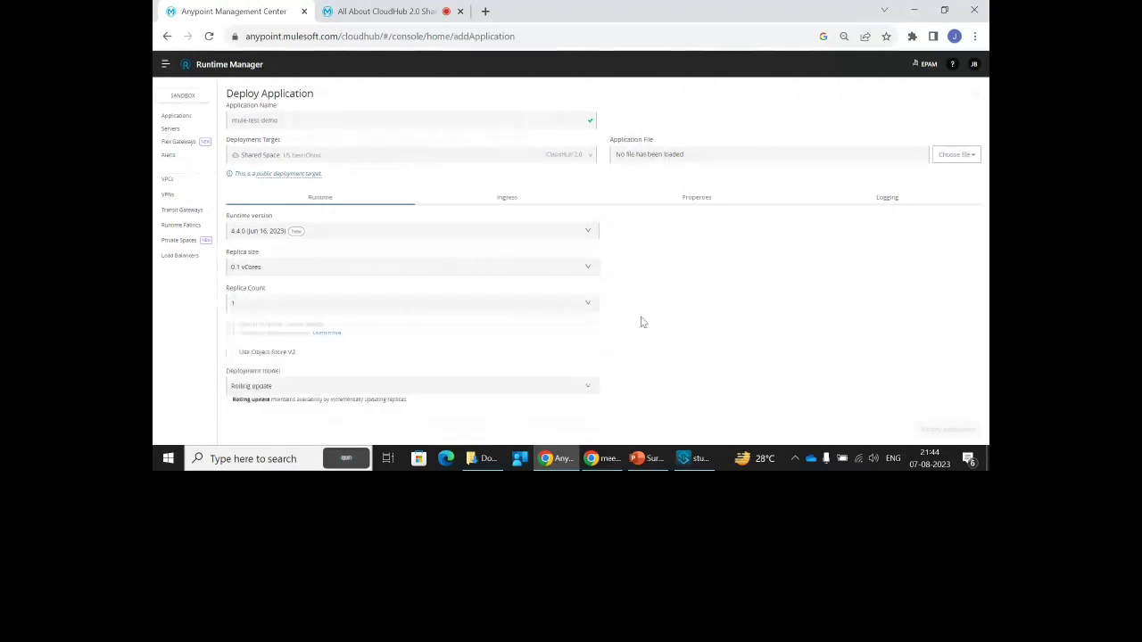
Try a replica count of 2 for the Run in Runtime Cluster Mode option, and return the count to 1
{"action": "left_click", "coordinate": [549, 304]}
{"action": "left_click", "coordinate": [538, 304]}
{"action": "left_click", "coordinate": [259, 305]}
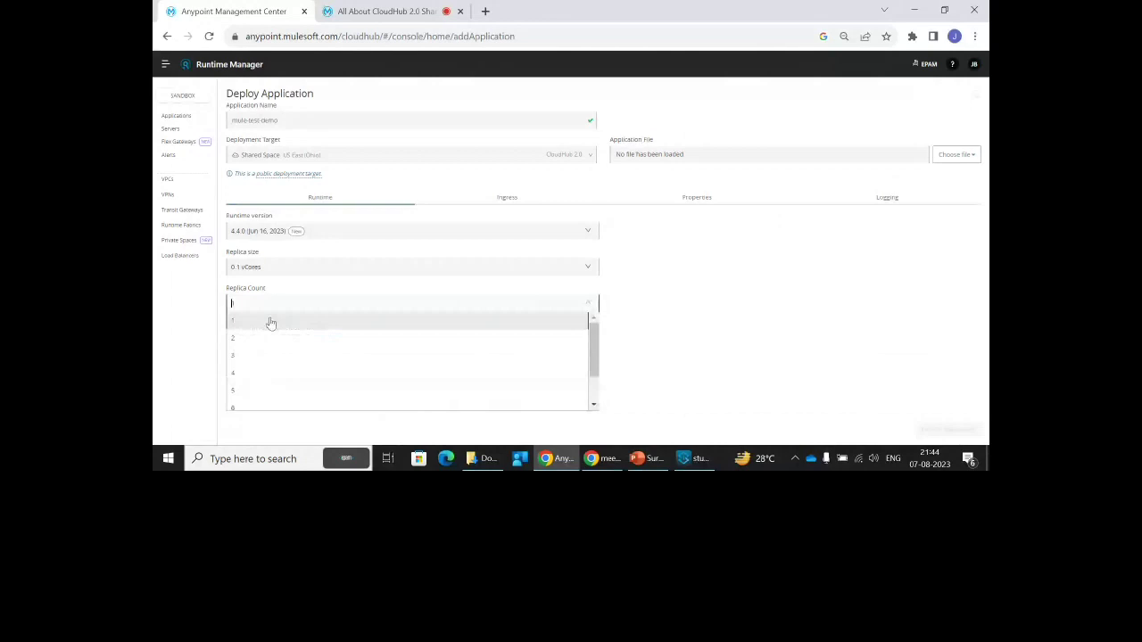
{"action": "left_click", "coordinate": [245, 338]}
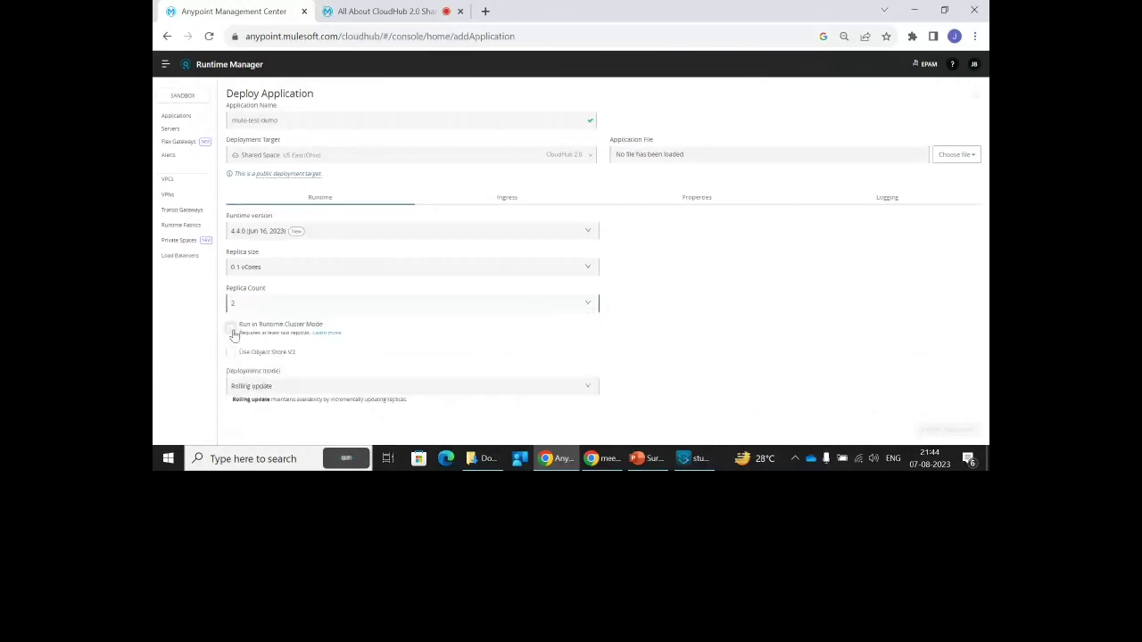
{"action": "left_click", "coordinate": [329, 307]}
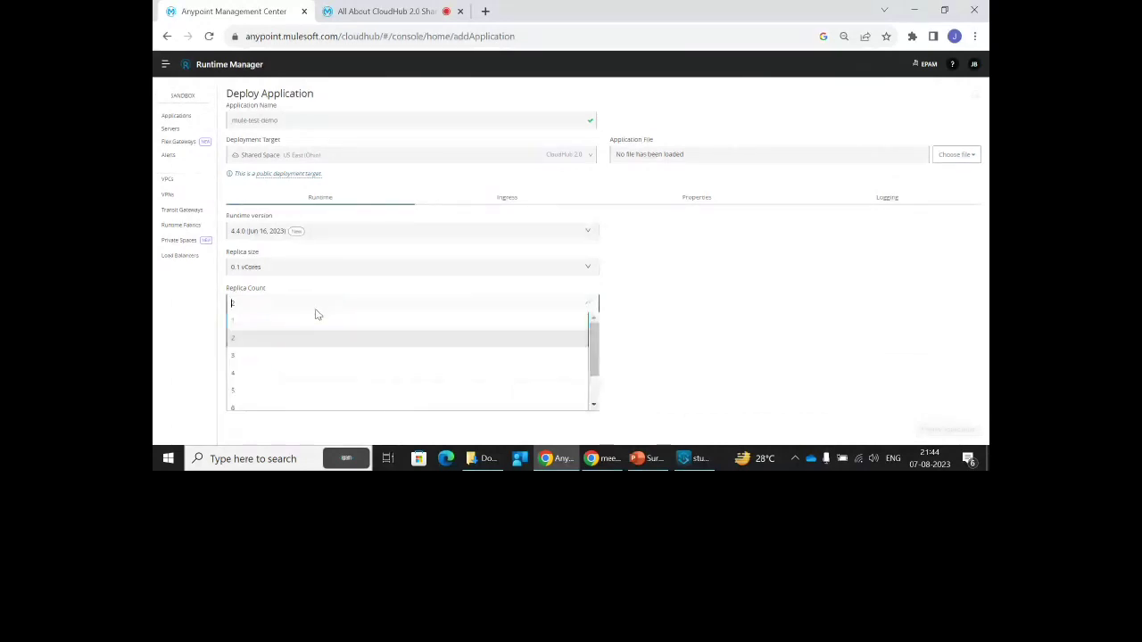
{"action": "left_click", "coordinate": [315, 318]}
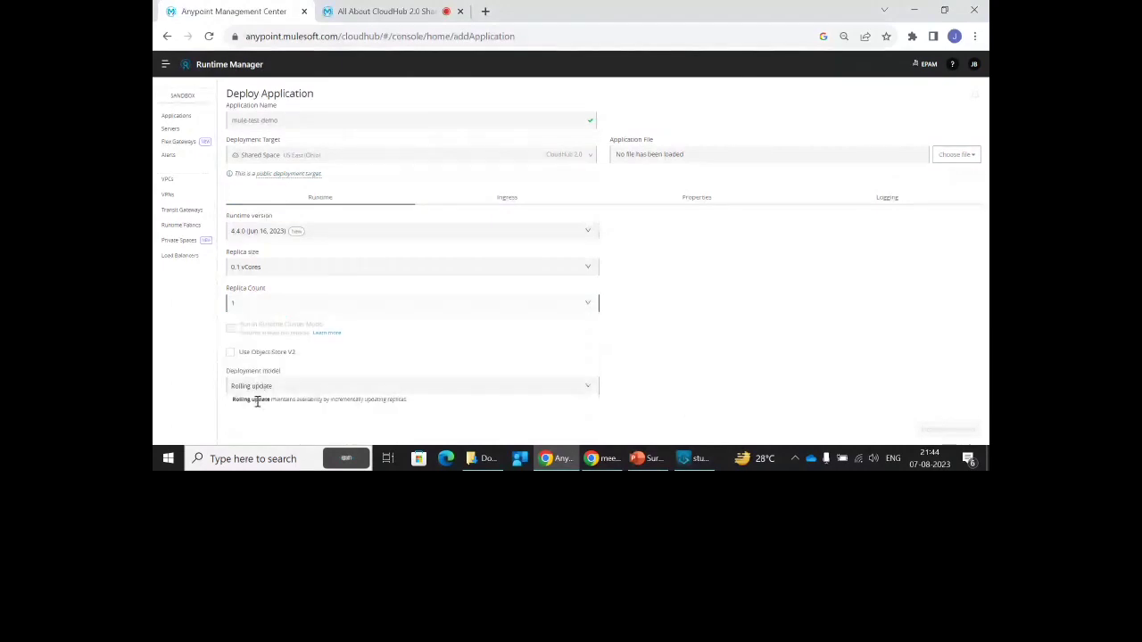
Set the deployment model to Recreate and check the Ingress options against the test-project flow in Anypoint Studio
{"action": "left_click", "coordinate": [255, 393]}
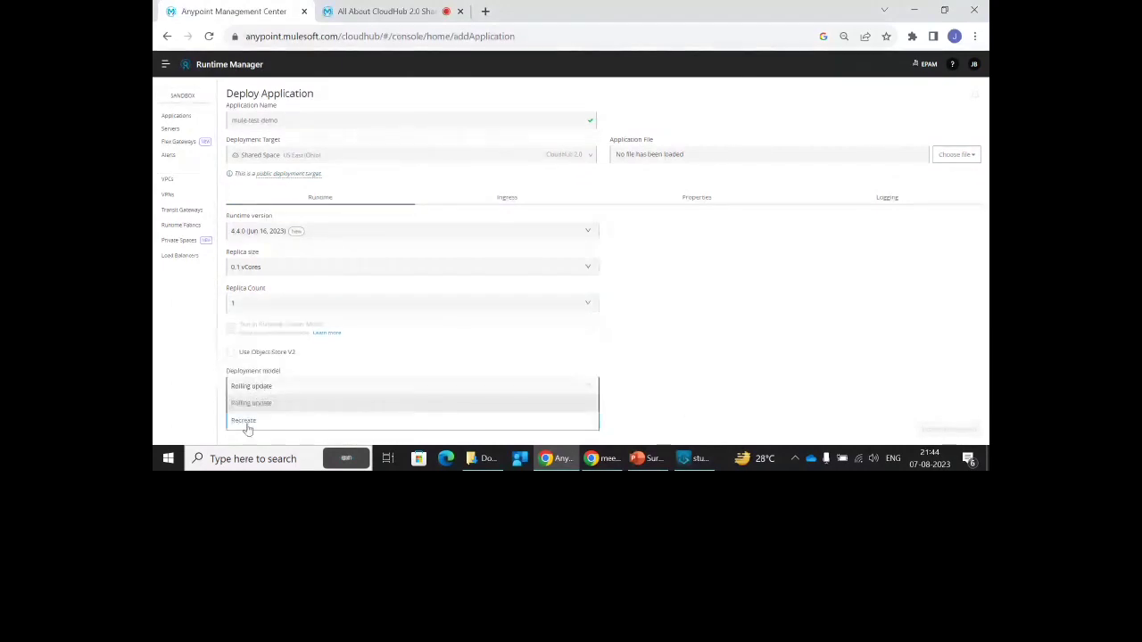
{"action": "left_click", "coordinate": [246, 423]}
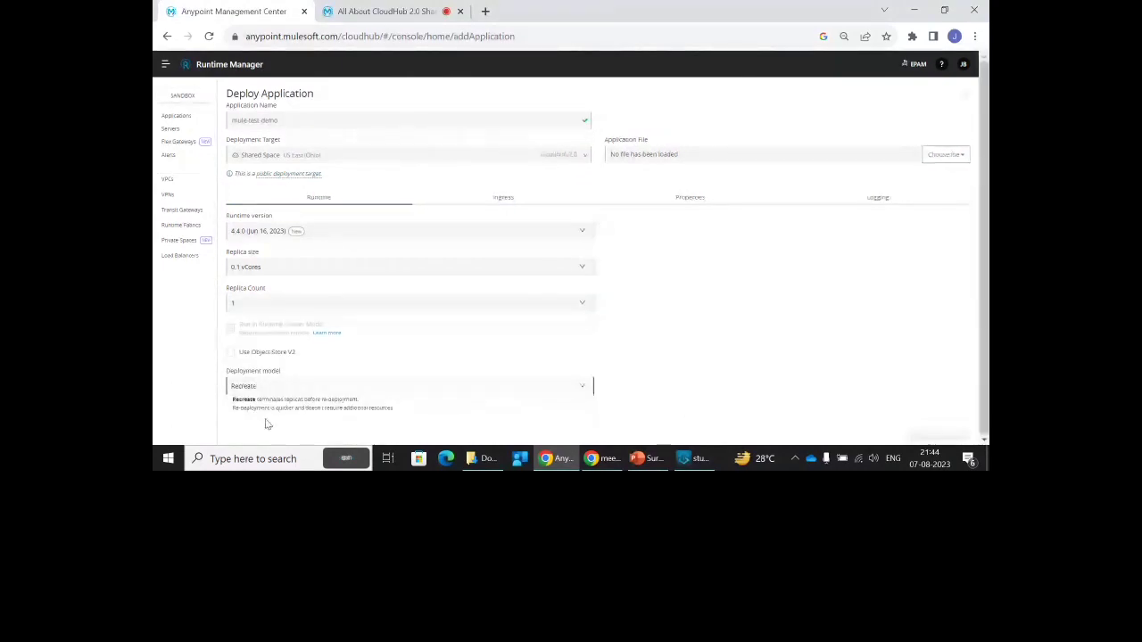
{"action": "left_click", "coordinate": [503, 198]}
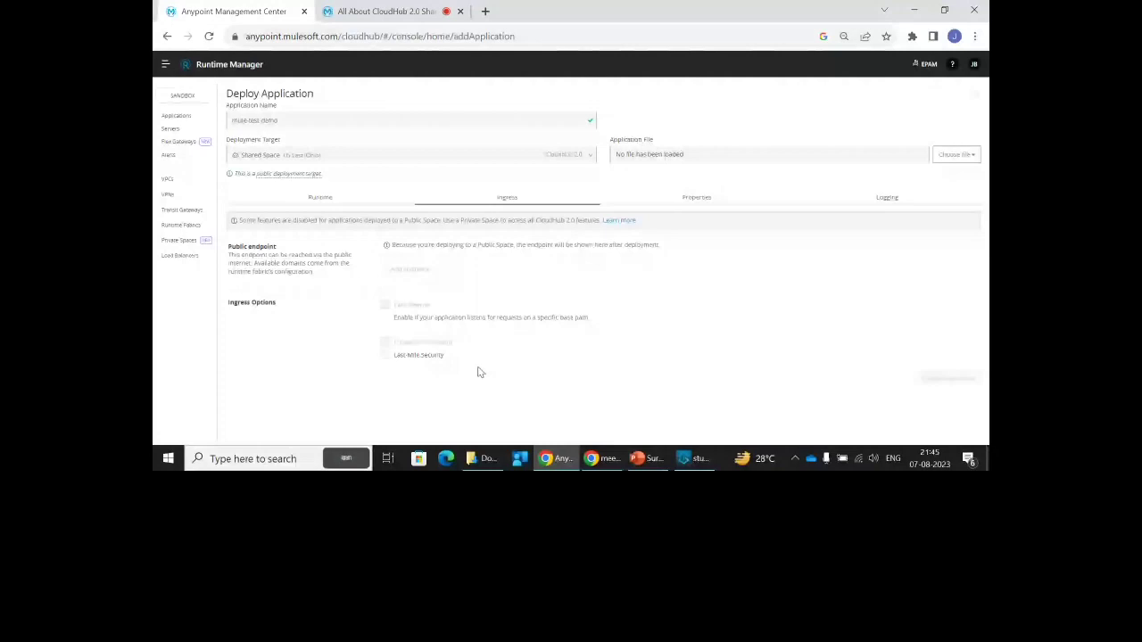
{"action": "left_click", "coordinate": [687, 460]}
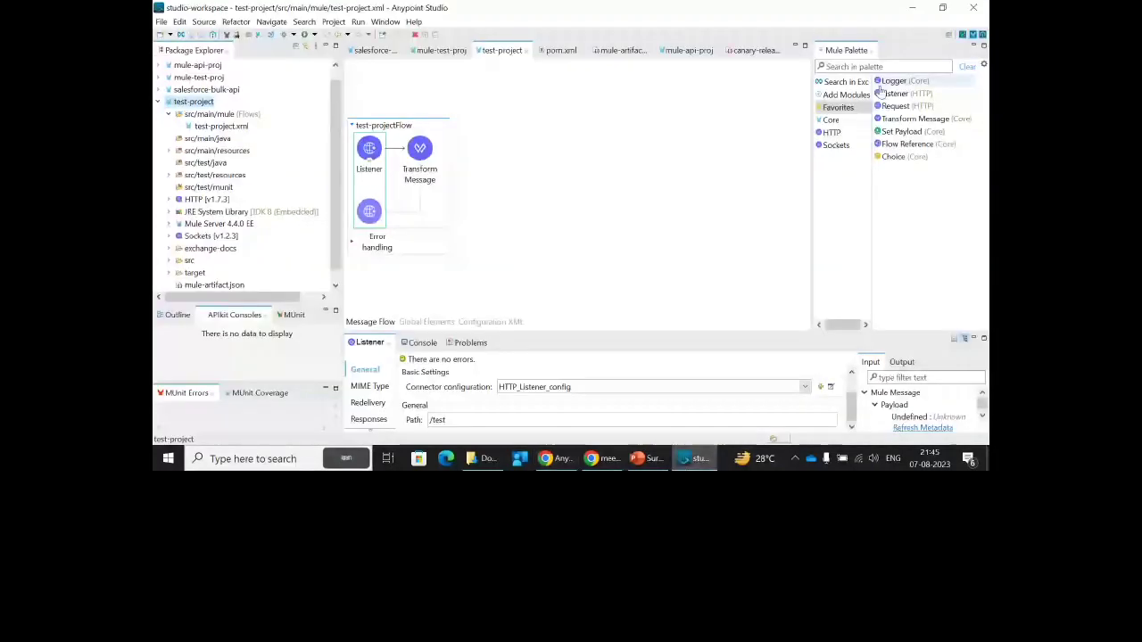
{"action": "left_click", "coordinate": [912, 7]}
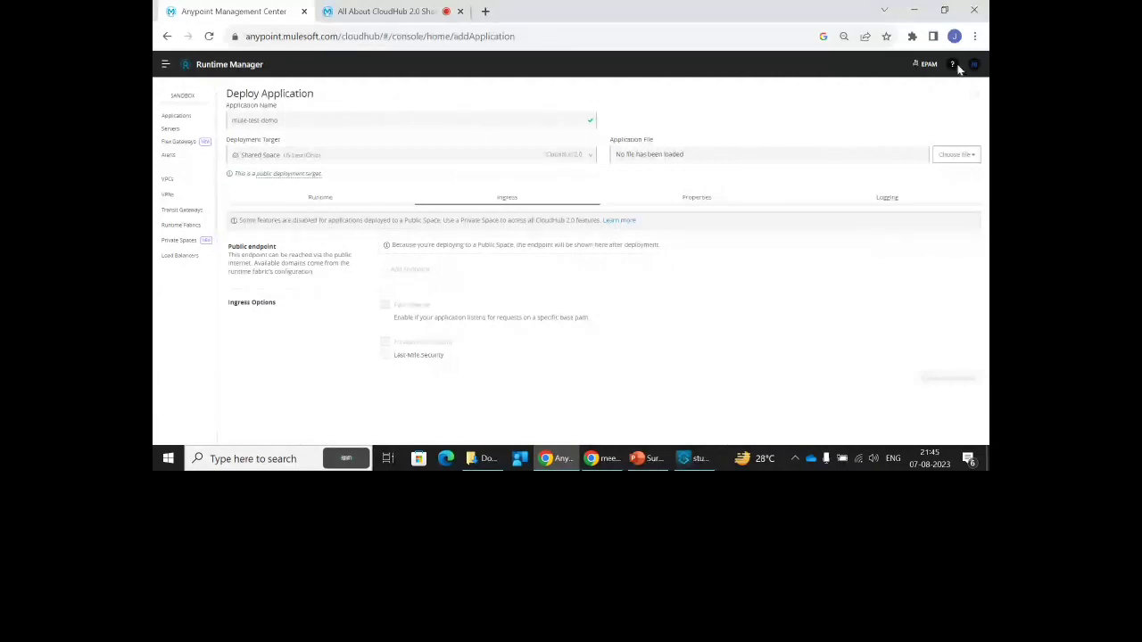
Load test-project.jar from the Desktop as the application file
{"action": "left_click", "coordinate": [955, 155]}
{"action": "left_click", "coordinate": [914, 191]}
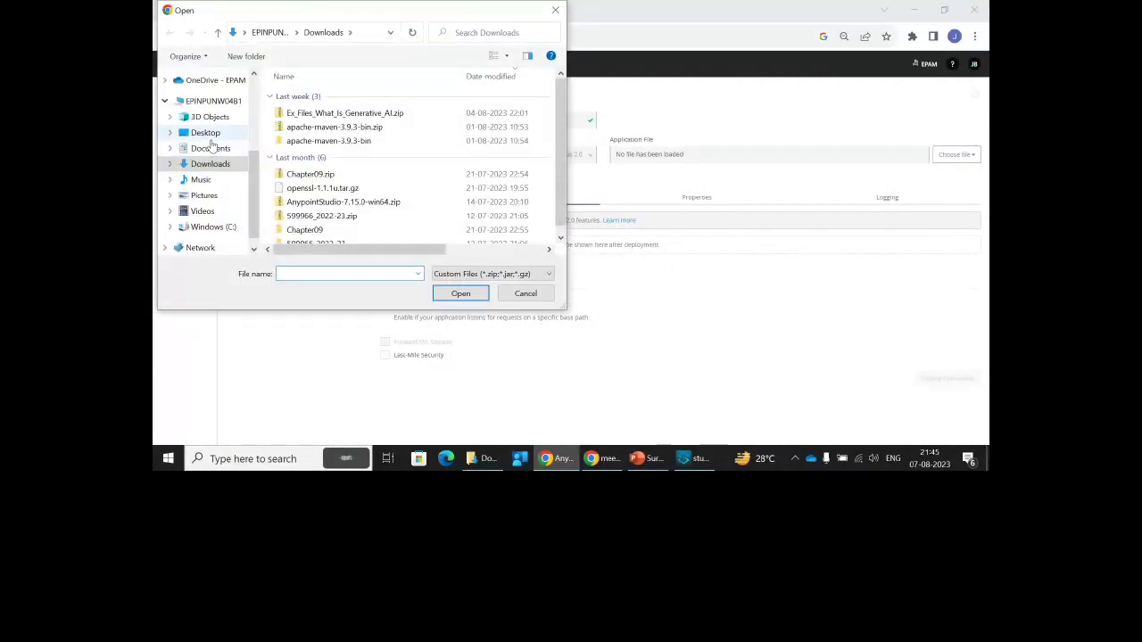
{"action": "left_click", "coordinate": [207, 134]}
{"action": "left_click", "coordinate": [301, 172]}
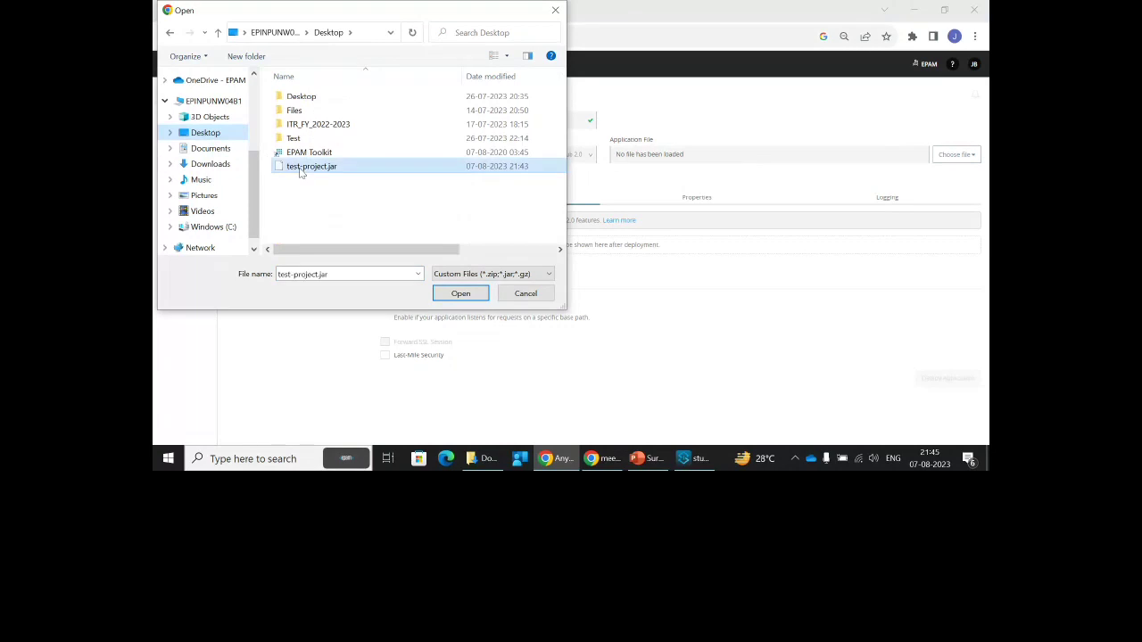
{"action": "double_click", "coordinate": [301, 171]}
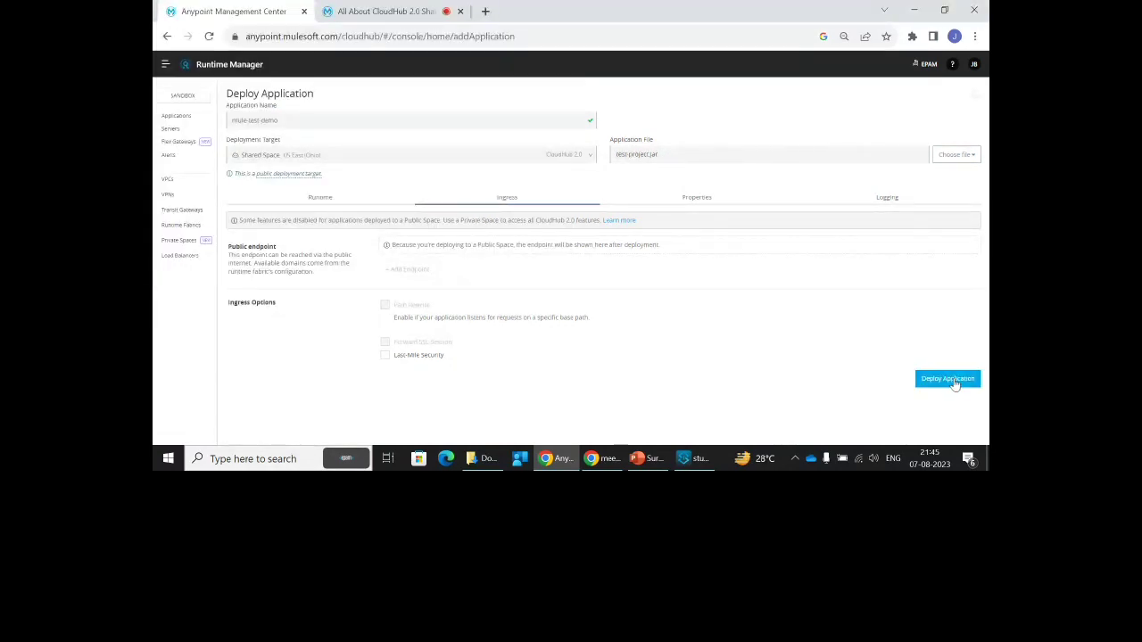
Review the Properties, Logging and Runtime settings of mule-test-demo and deploy the application
{"action": "left_click", "coordinate": [704, 198]}
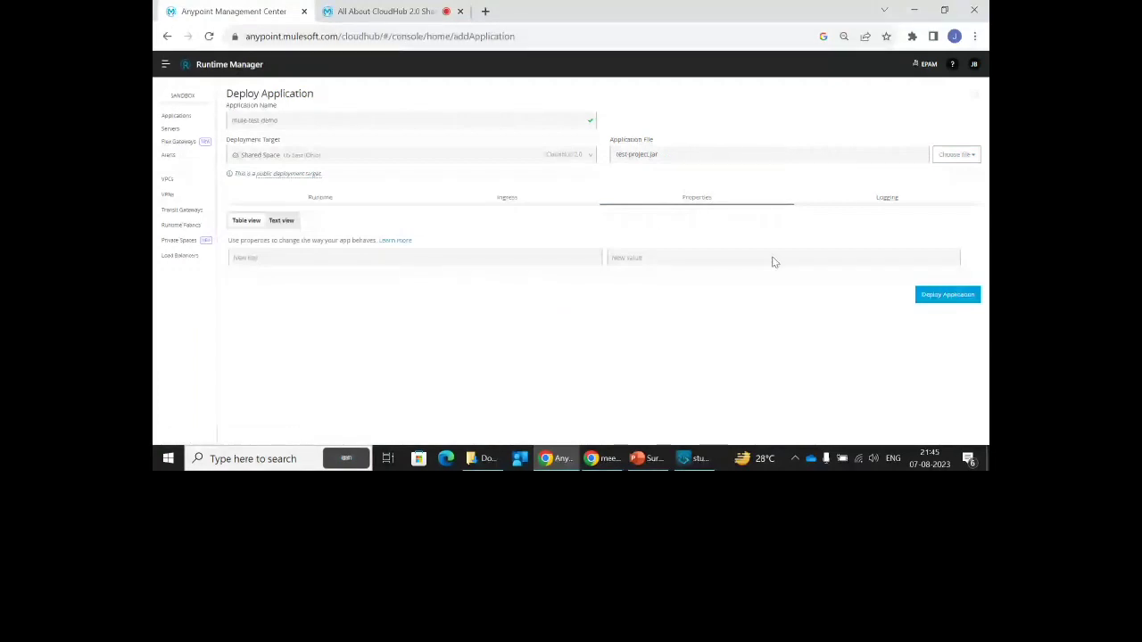
{"action": "left_click", "coordinate": [887, 198]}
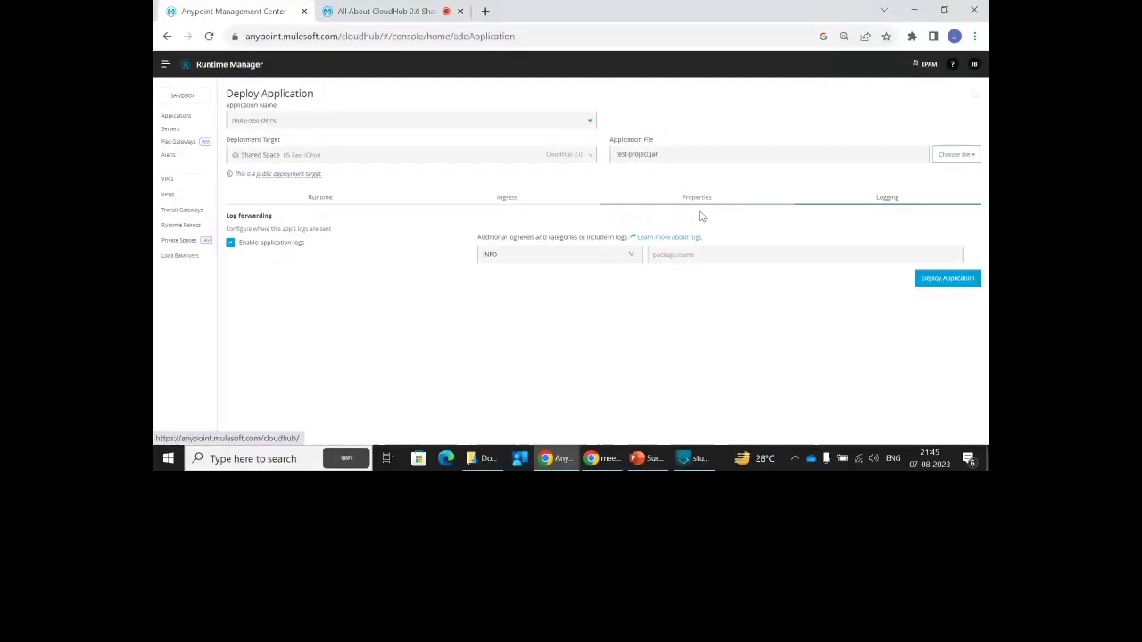
{"action": "left_click", "coordinate": [321, 197]}
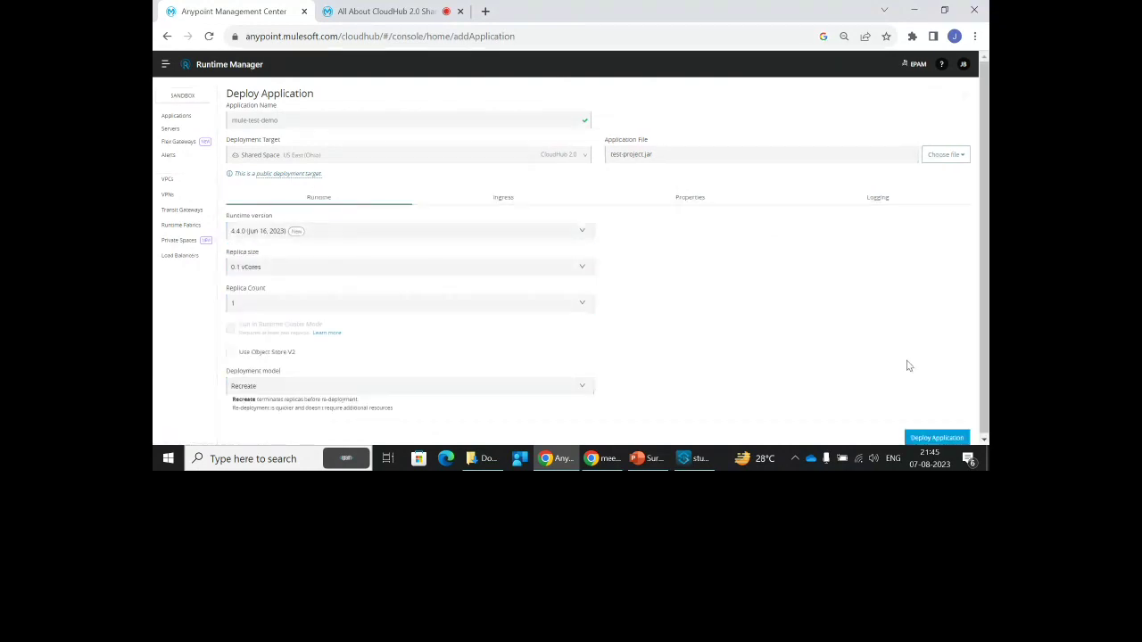
{"action": "left_click", "coordinate": [954, 439]}
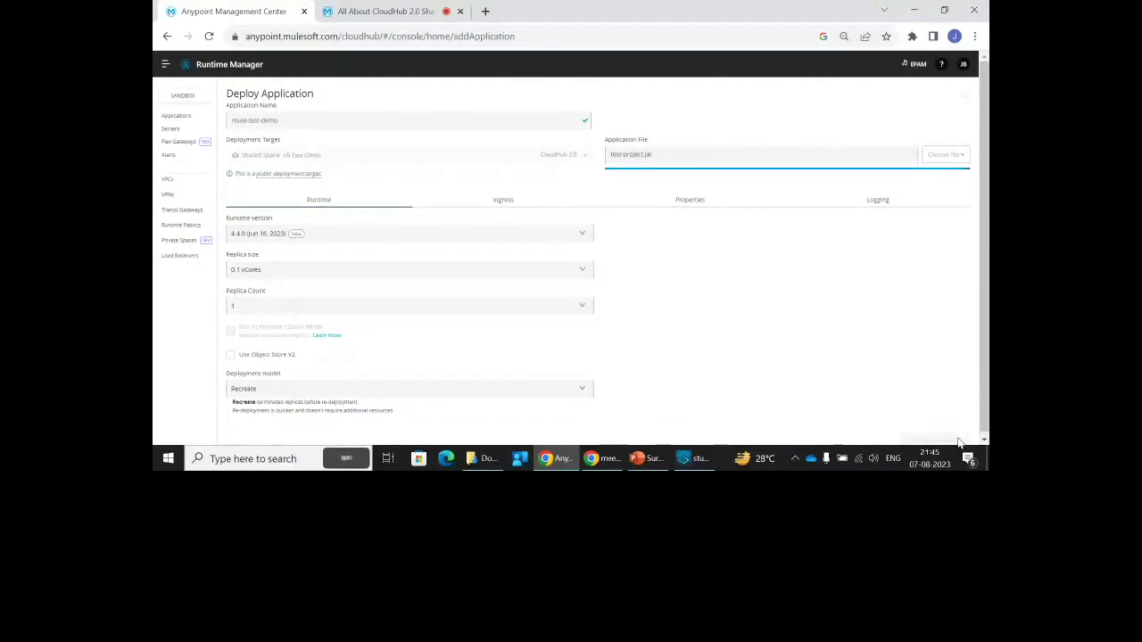
Switch to the meetup session and read the latest general chat messages from attendees
{"action": "left_click", "coordinate": [410, 15]}
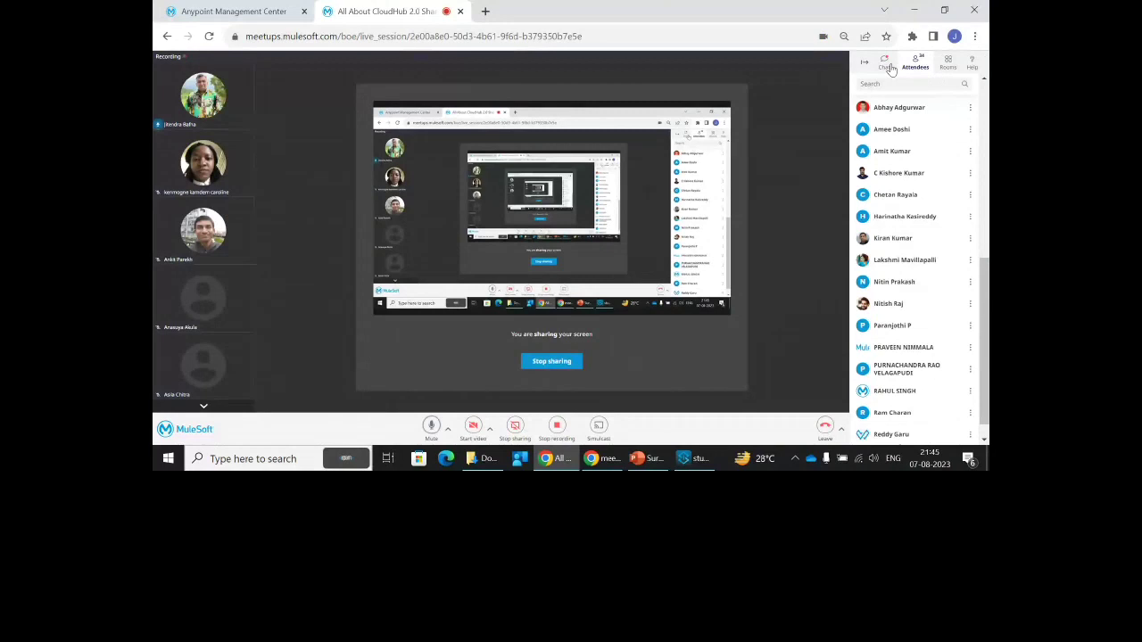
{"action": "left_click", "coordinate": [892, 305]}
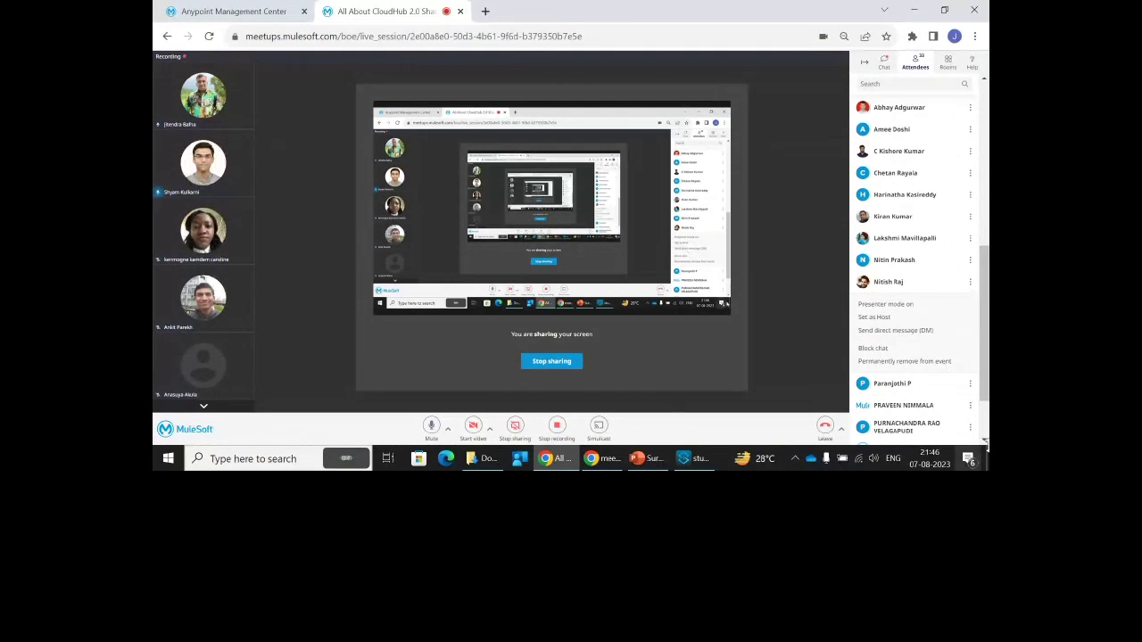
{"action": "scroll", "coordinate": [985, 441], "scroll_direction": "down", "scroll_amount": 2}
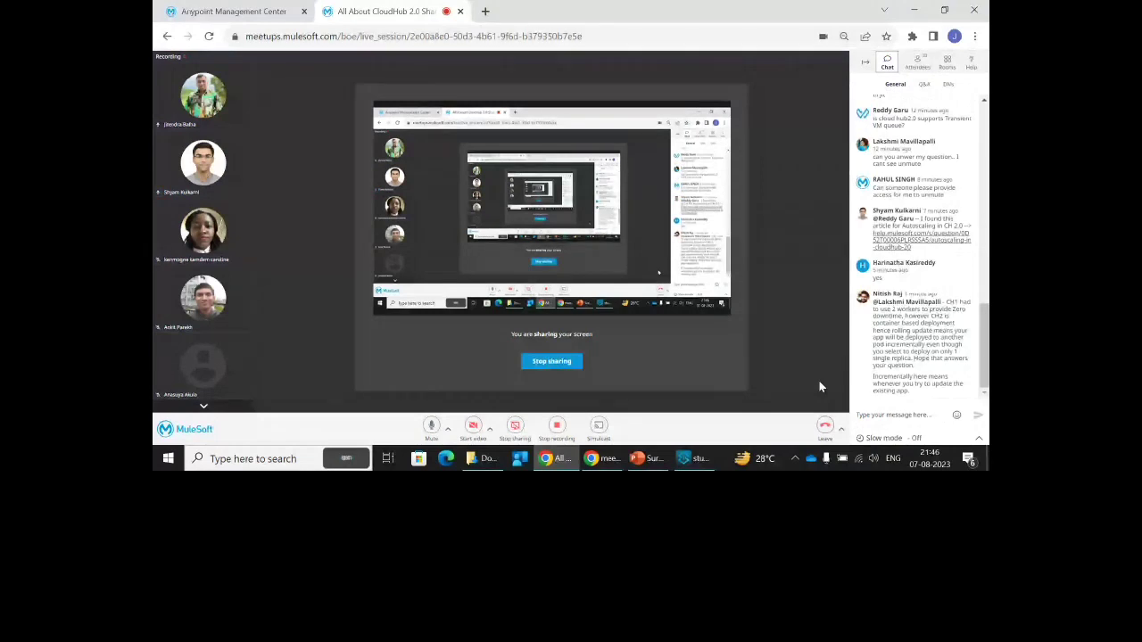
Return to Runtime Manager, filter the applications list by "test" and open mule-test-demo
{"action": "left_click", "coordinate": [254, 7]}
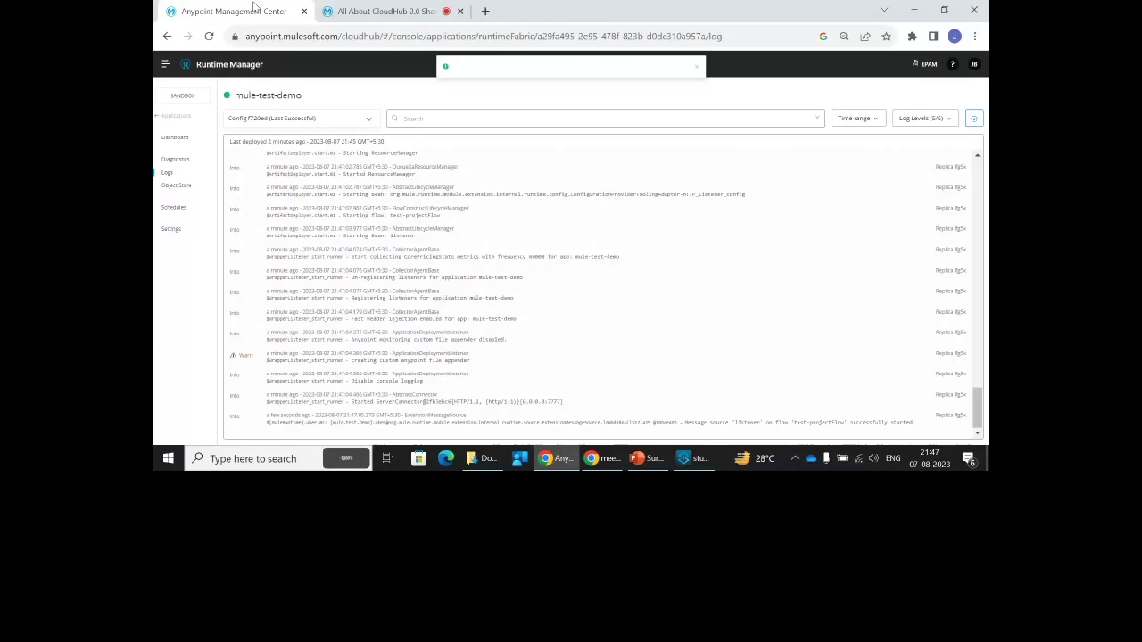
{"action": "left_click", "coordinate": [183, 120]}
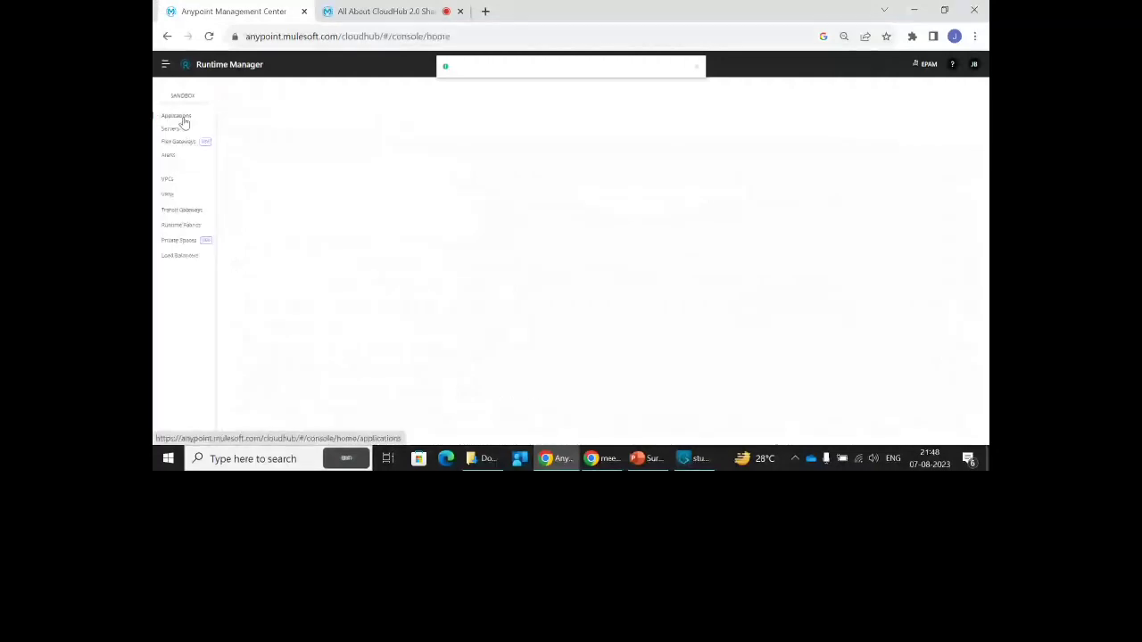
{"action": "left_click", "coordinate": [182, 118]}
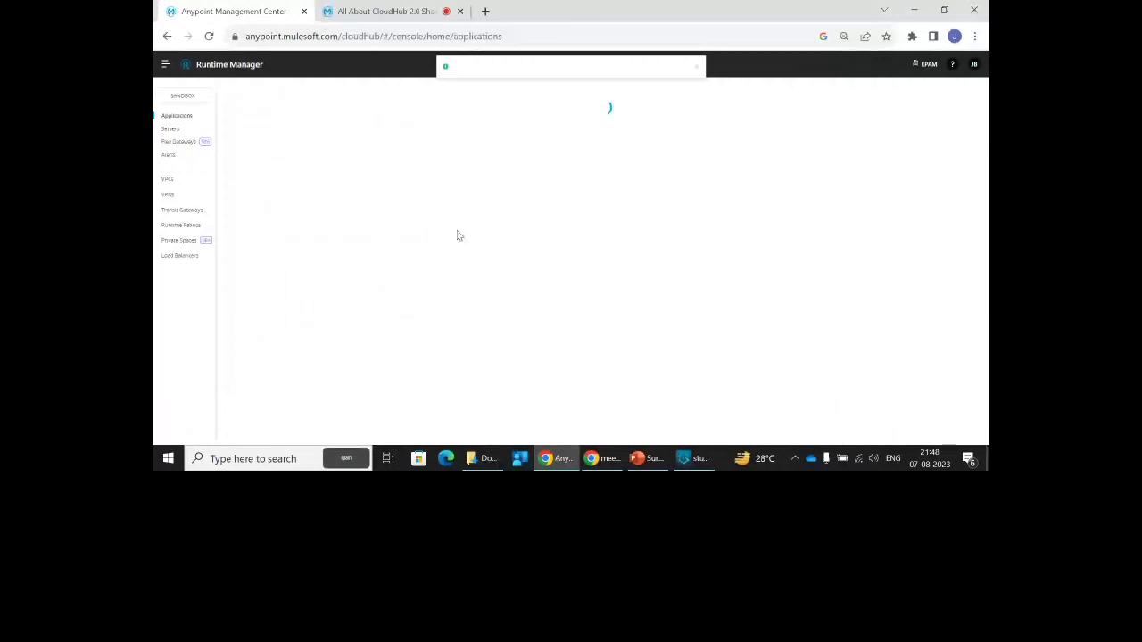
{"action": "left_click", "coordinate": [415, 103]}
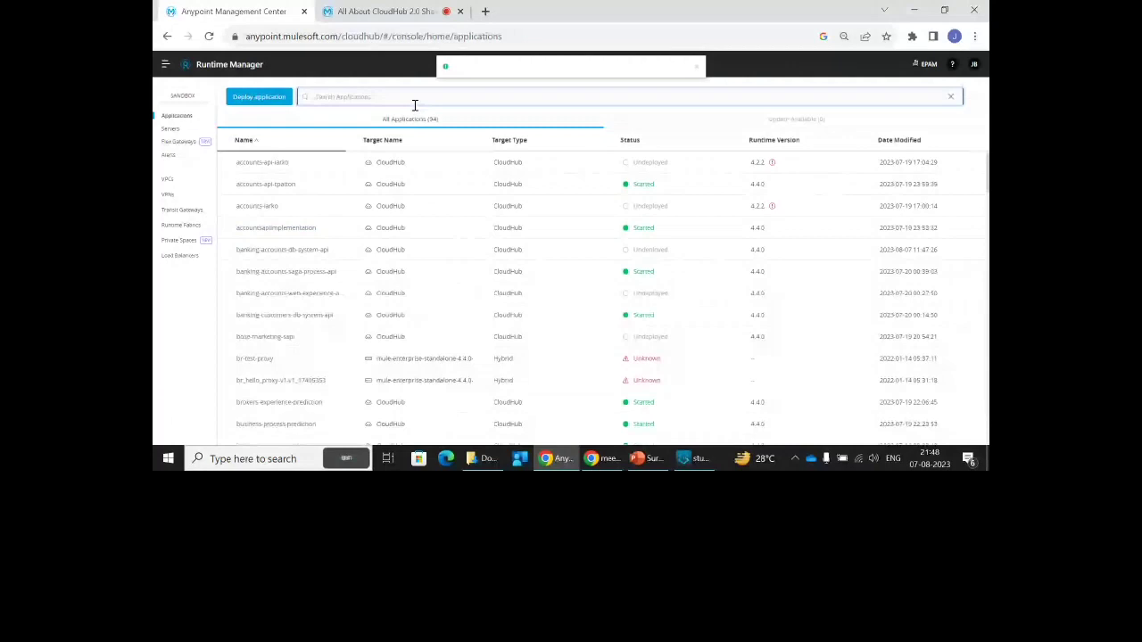
{"action": "type", "text": "test"}
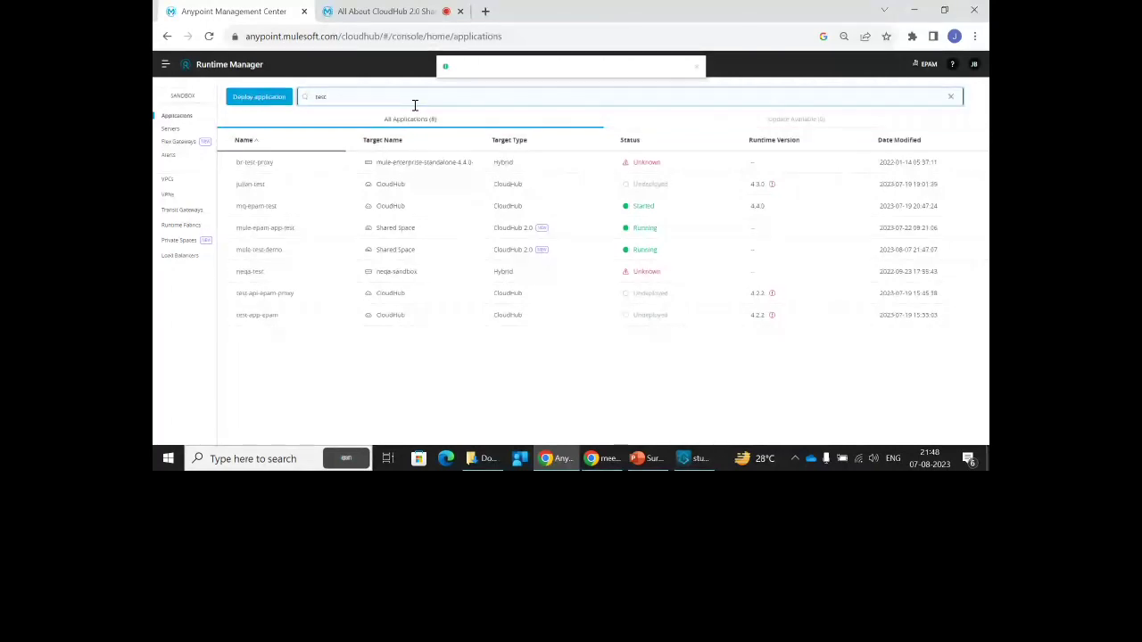
{"action": "left_click", "coordinate": [259, 250]}
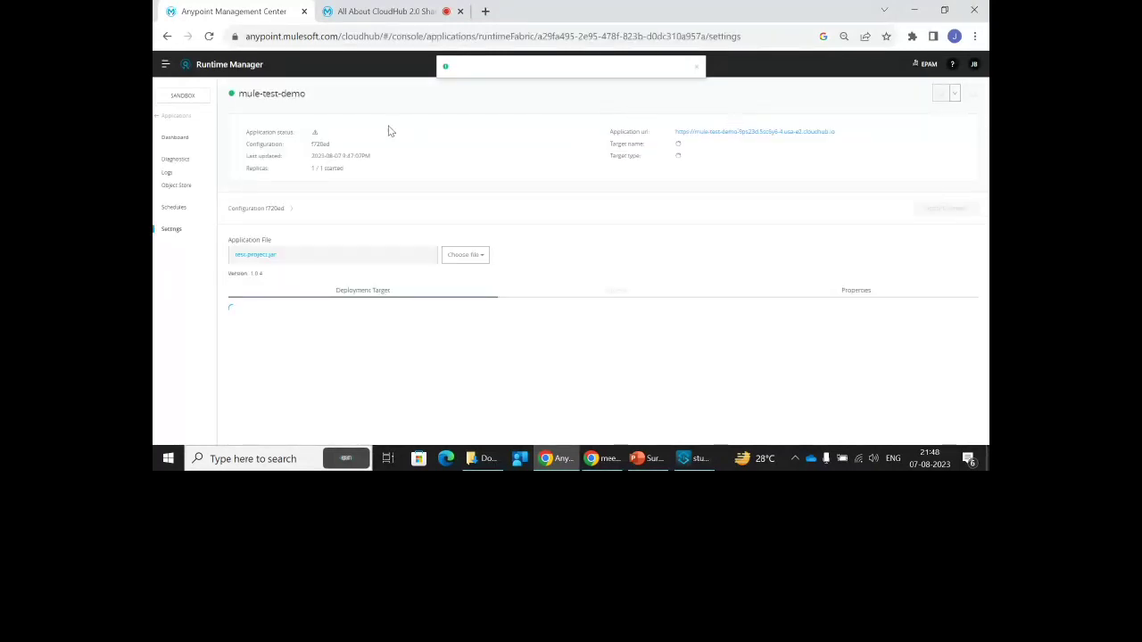
Open the public endpoint of mule-test-demo in the browser and request its /test path
{"action": "left_click", "coordinate": [718, 134]}
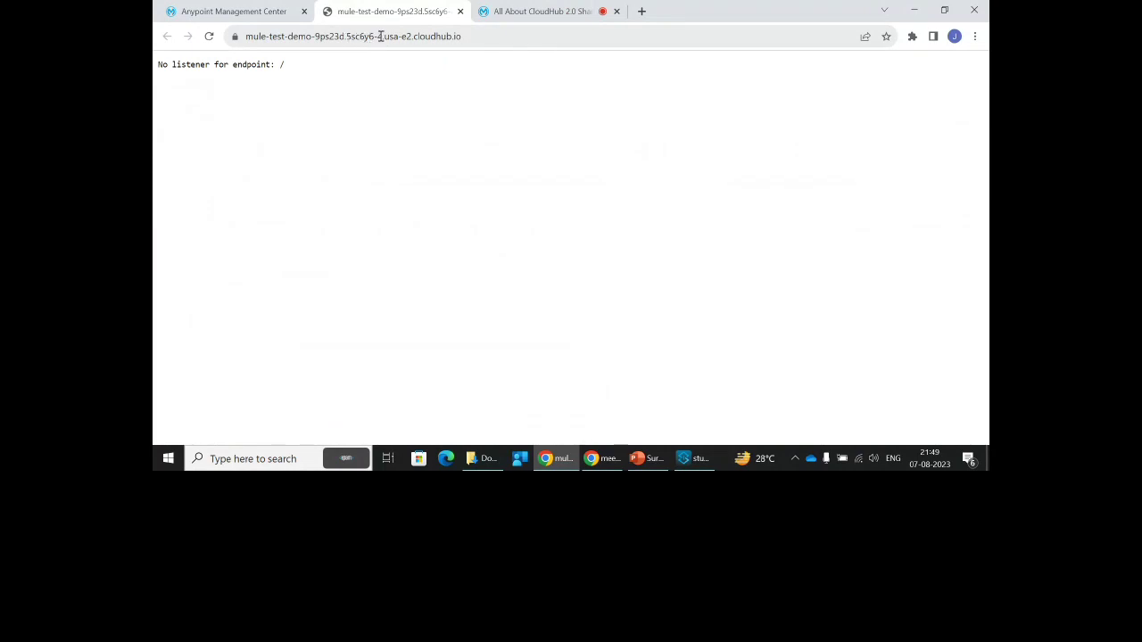
{"action": "left_click", "coordinate": [487, 36]}
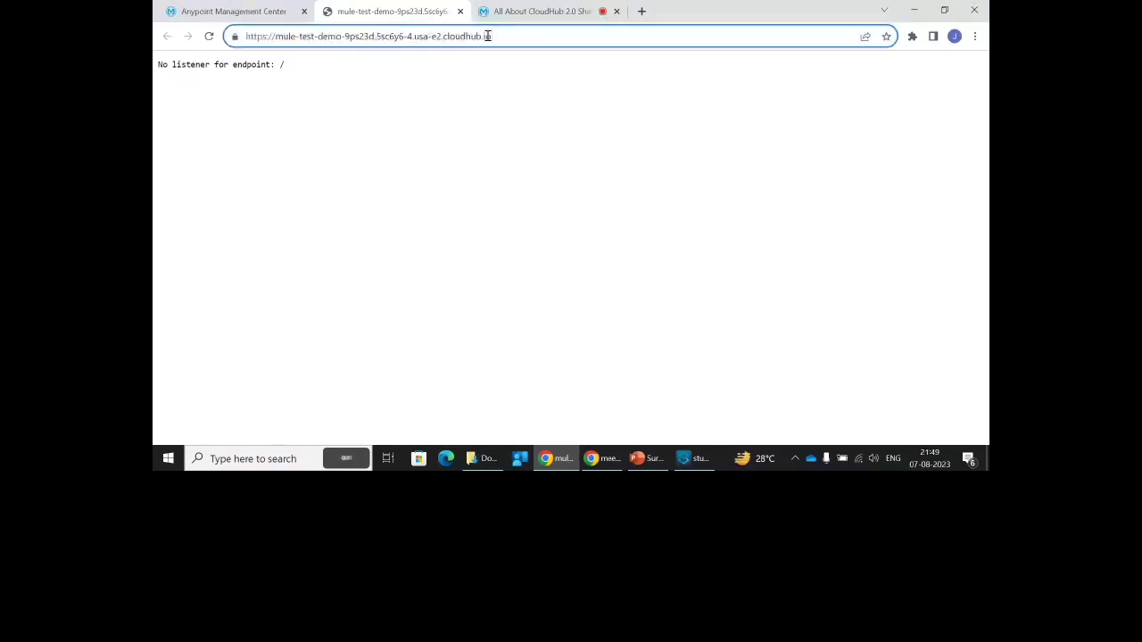
{"action": "type", "text": "/test"}
{"action": "key", "text": "Return"}
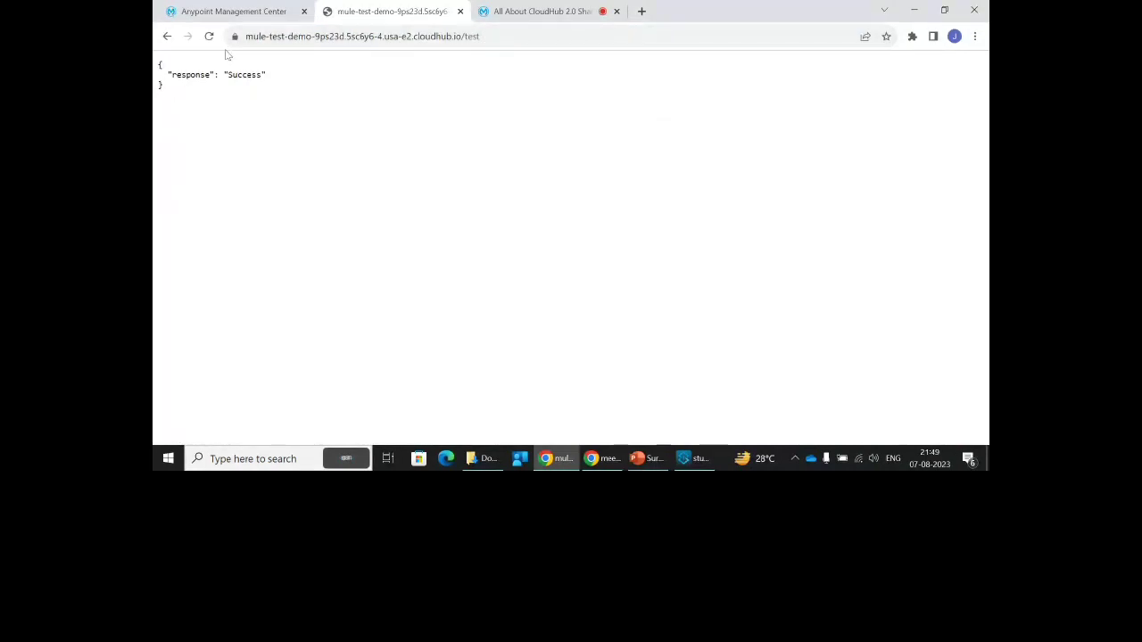
{"action": "left_click", "coordinate": [326, 37]}
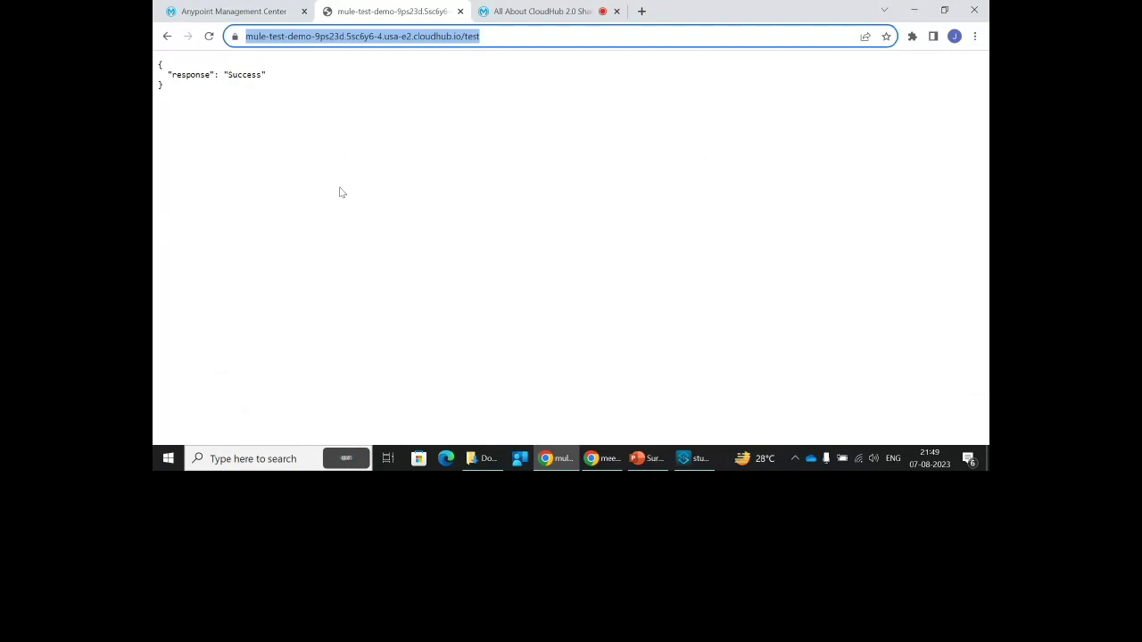
Return to the mule-test-demo settings and review its Ingress options, including Last-Mile Security
{"action": "left_click", "coordinate": [524, 10]}
{"action": "left_click", "coordinate": [253, 9]}
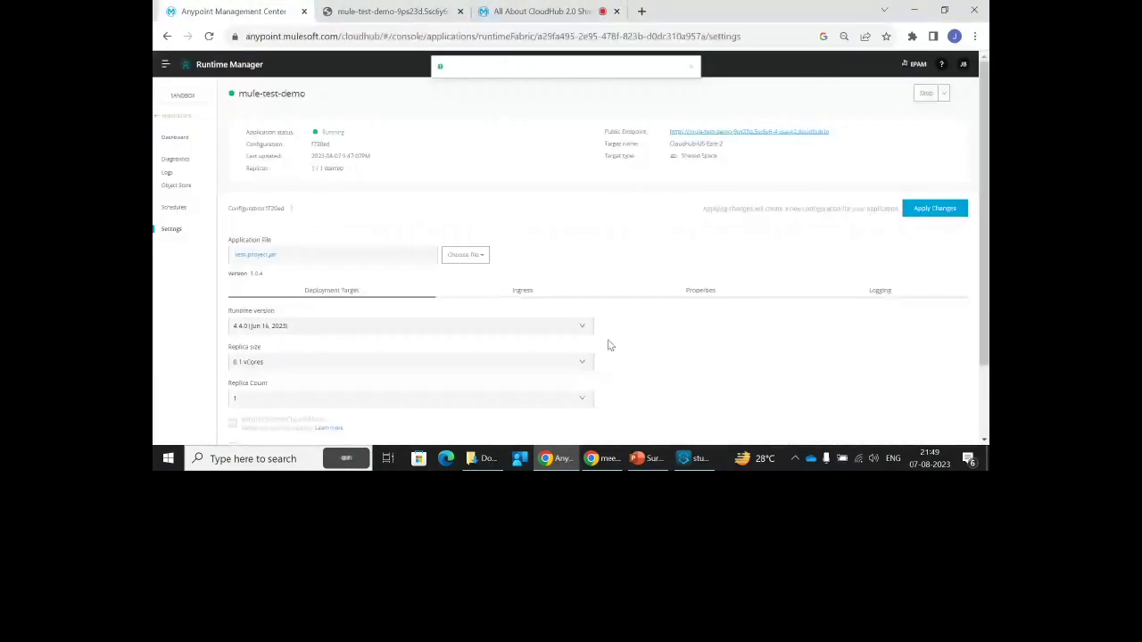
{"action": "left_click", "coordinate": [523, 292]}
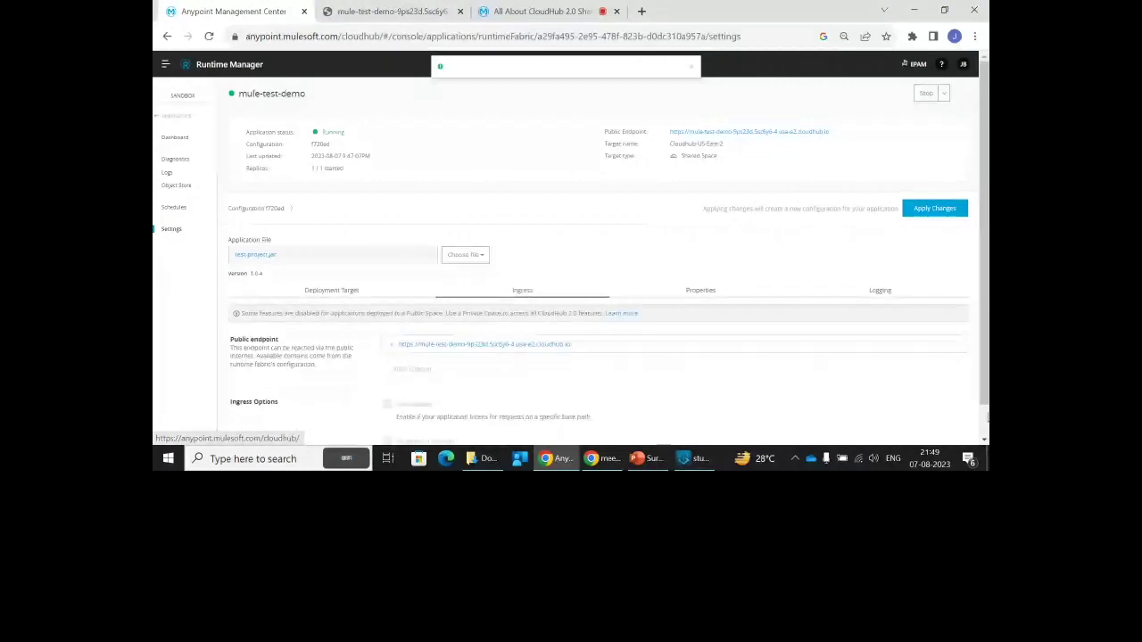
{"action": "scroll", "coordinate": [987, 417], "scroll_direction": "down", "scroll_amount": 1}
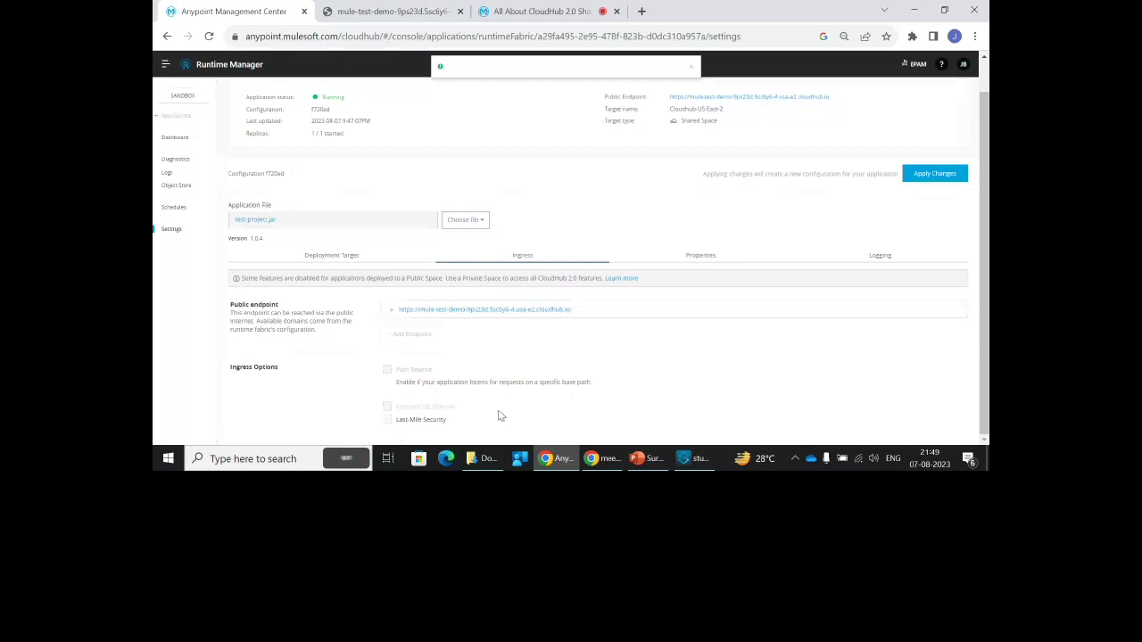
In Anypoint Studio, examine the Edit inline TLS settings of HTTP_Listener_config and discard the change
{"action": "key", "text": "alt+Tab"}
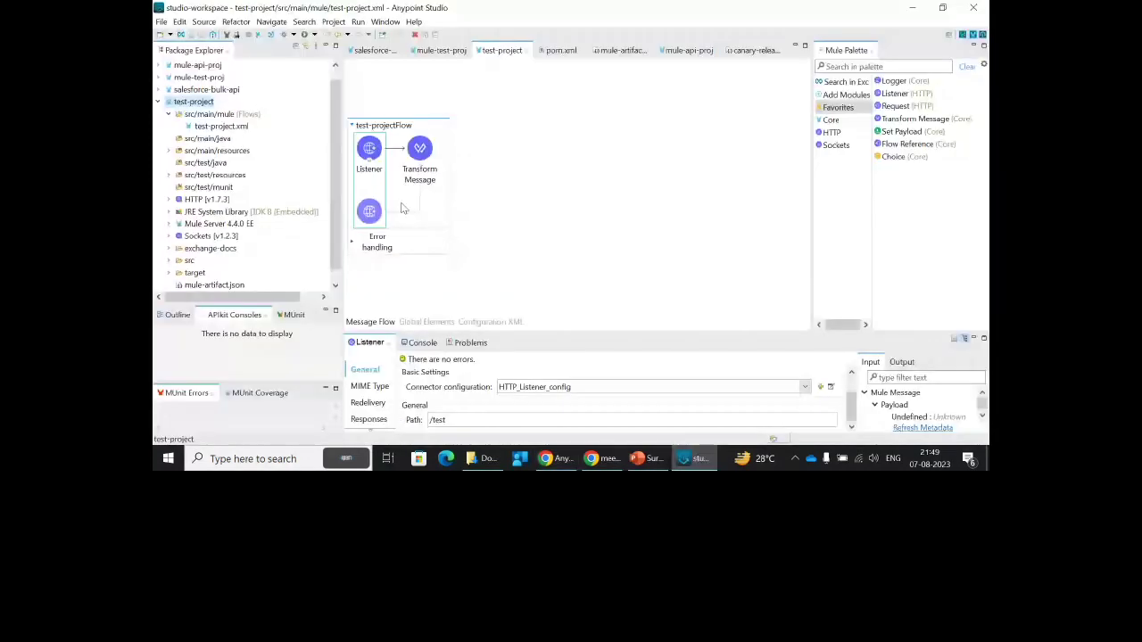
{"action": "left_click", "coordinate": [831, 387]}
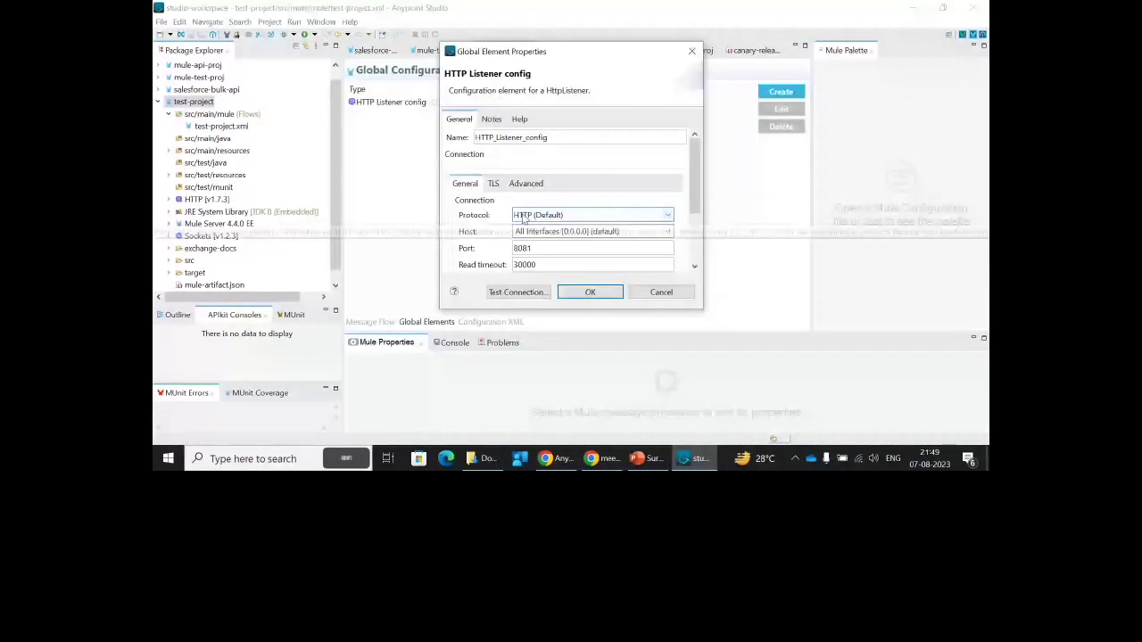
{"action": "left_click", "coordinate": [494, 183]}
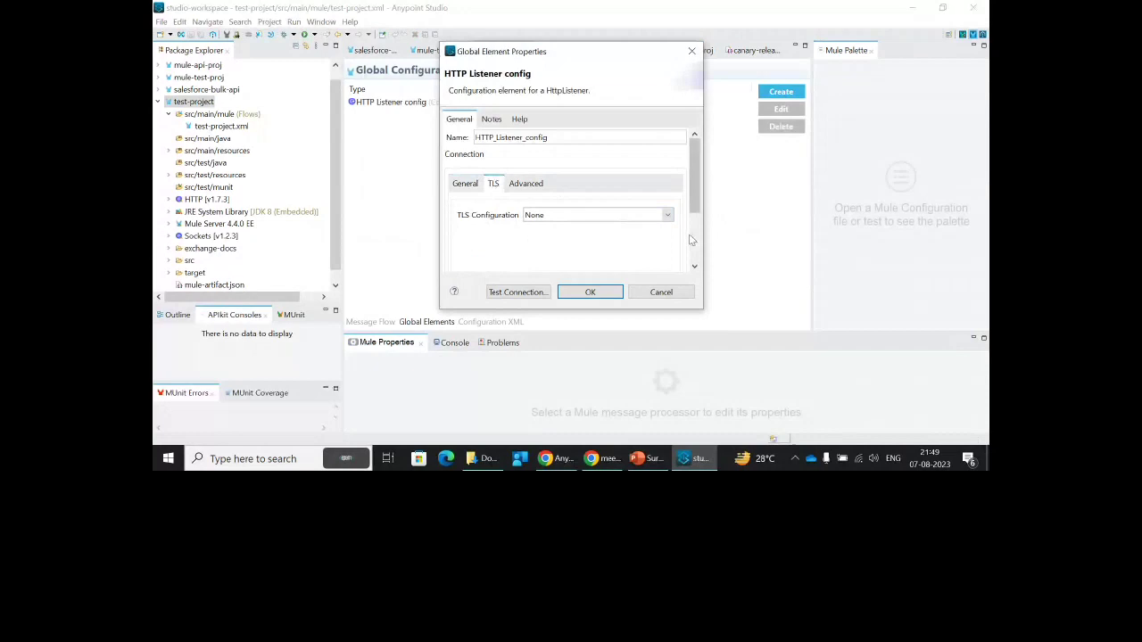
{"action": "left_click", "coordinate": [635, 217]}
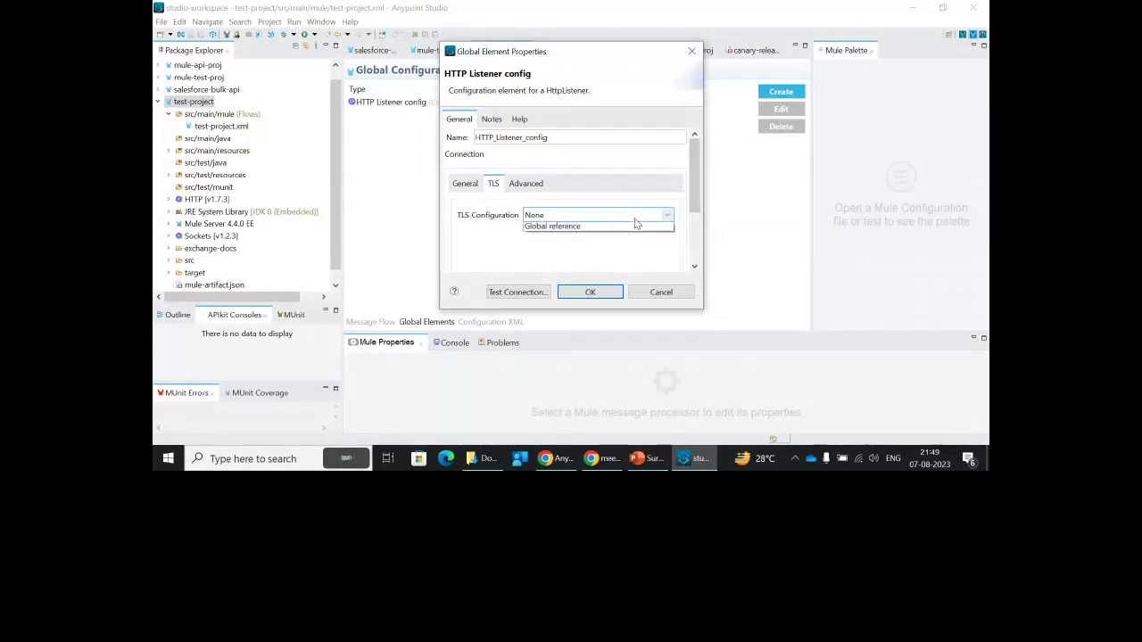
{"action": "left_click", "coordinate": [589, 238]}
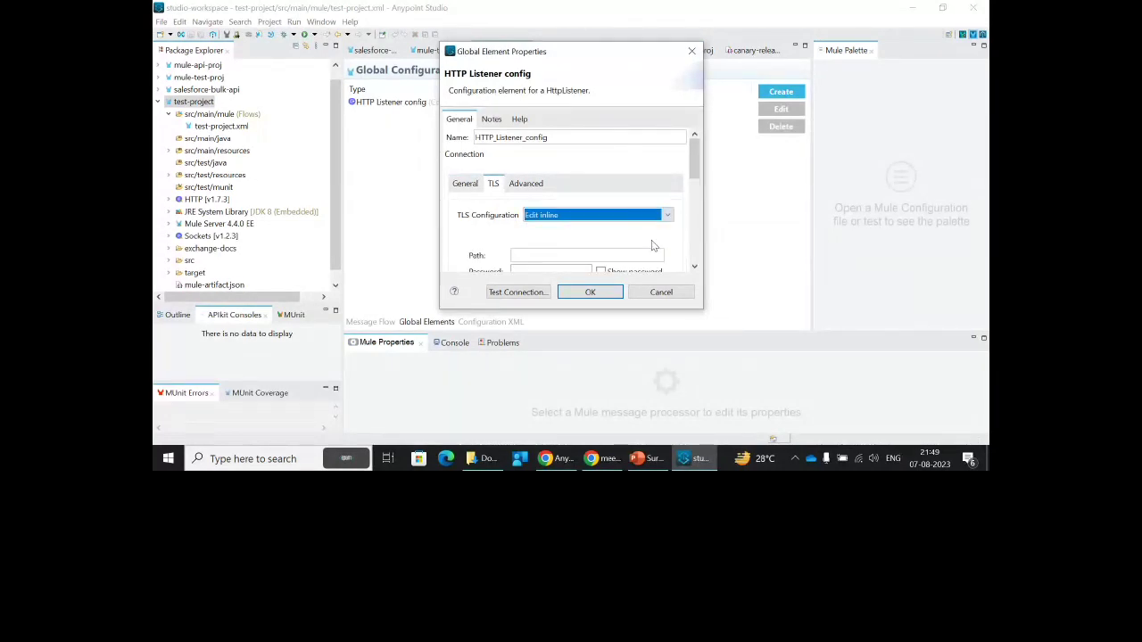
{"action": "scroll", "coordinate": [694, 242], "scroll_direction": "down", "scroll_amount": 8}
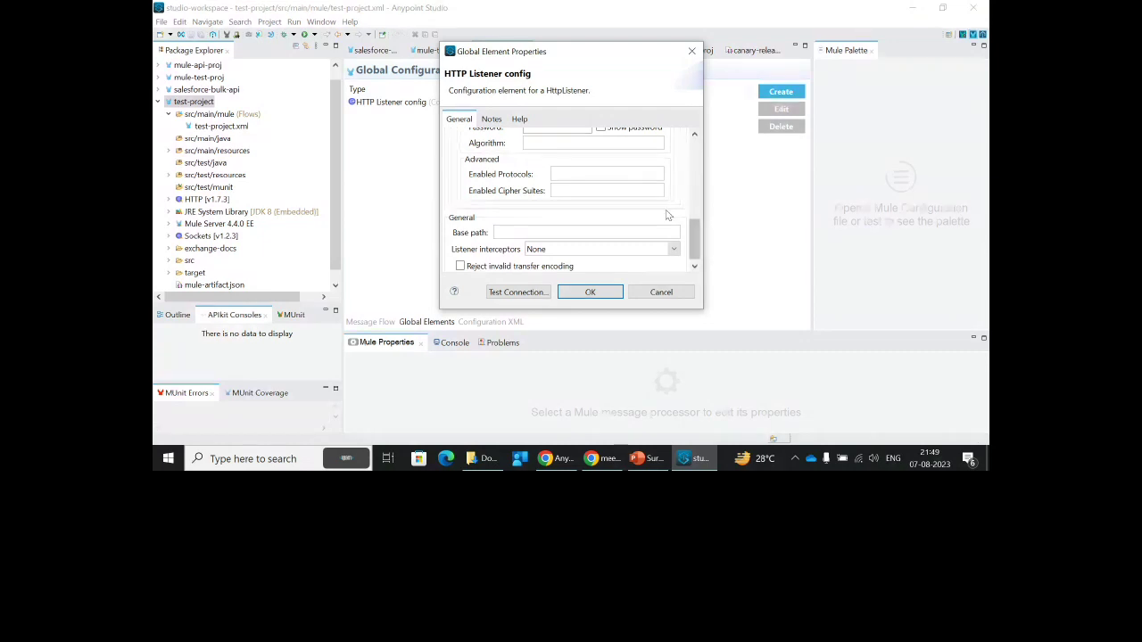
{"action": "left_click", "coordinate": [662, 293]}
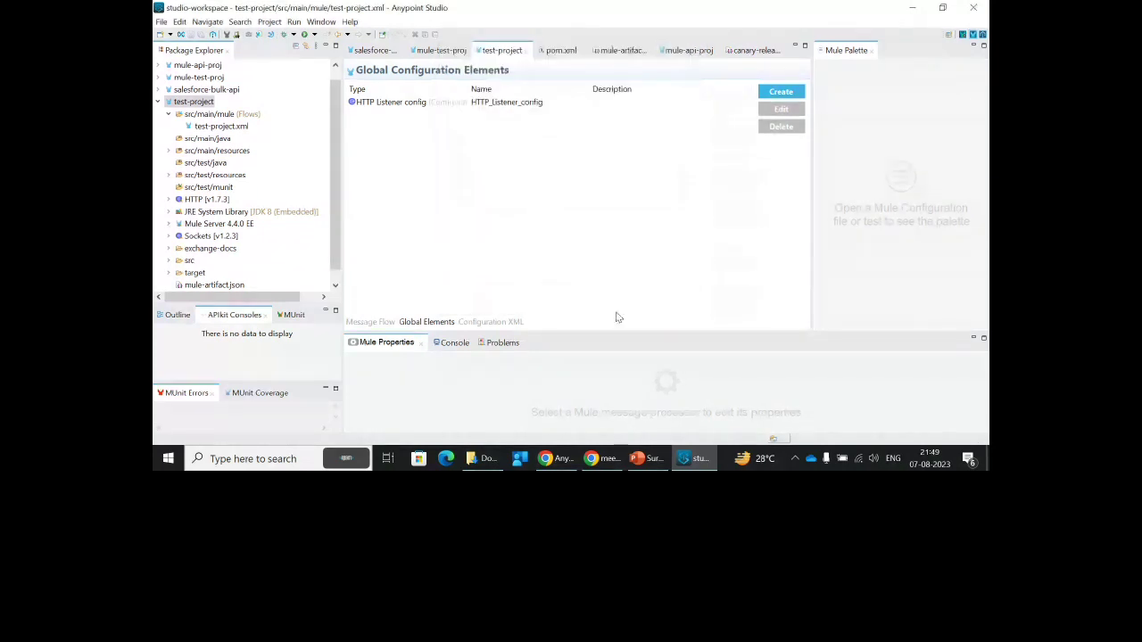
Go back to the Runtime Manager applications list and switch to the Private Space slide in PowerPoint
{"action": "left_click", "coordinate": [562, 458]}
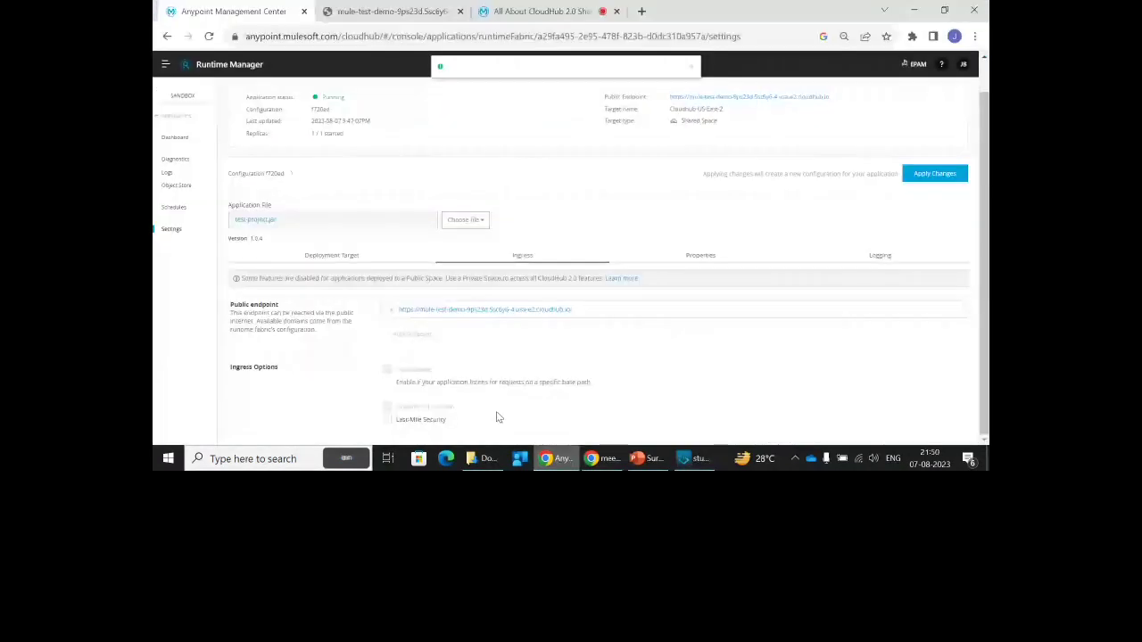
{"action": "left_click", "coordinate": [172, 115]}
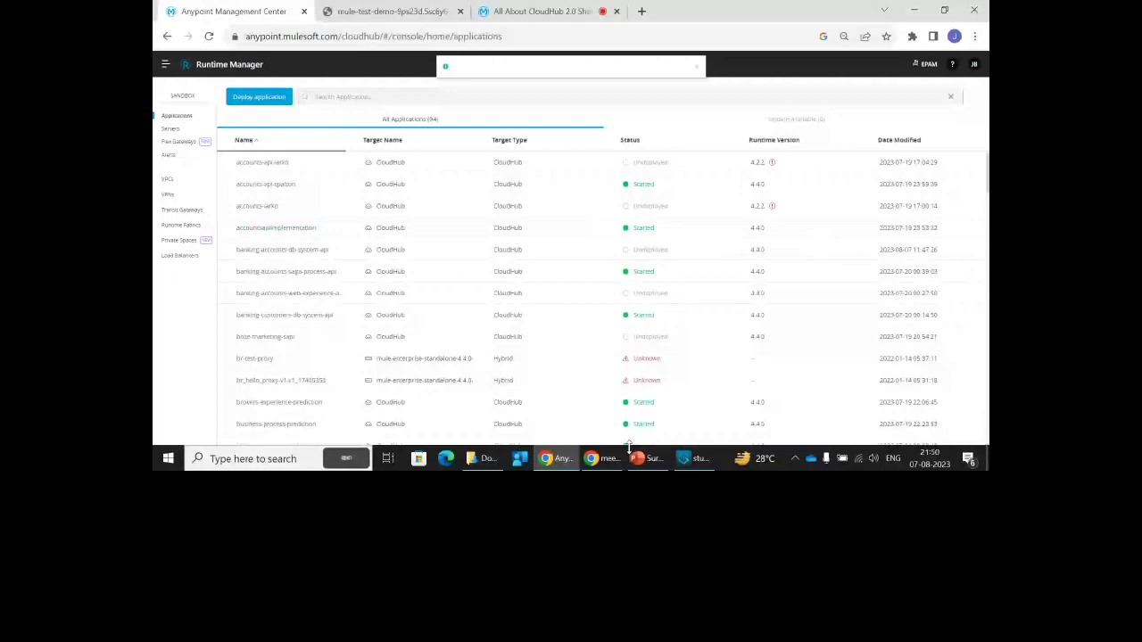
{"action": "left_click", "coordinate": [635, 456]}
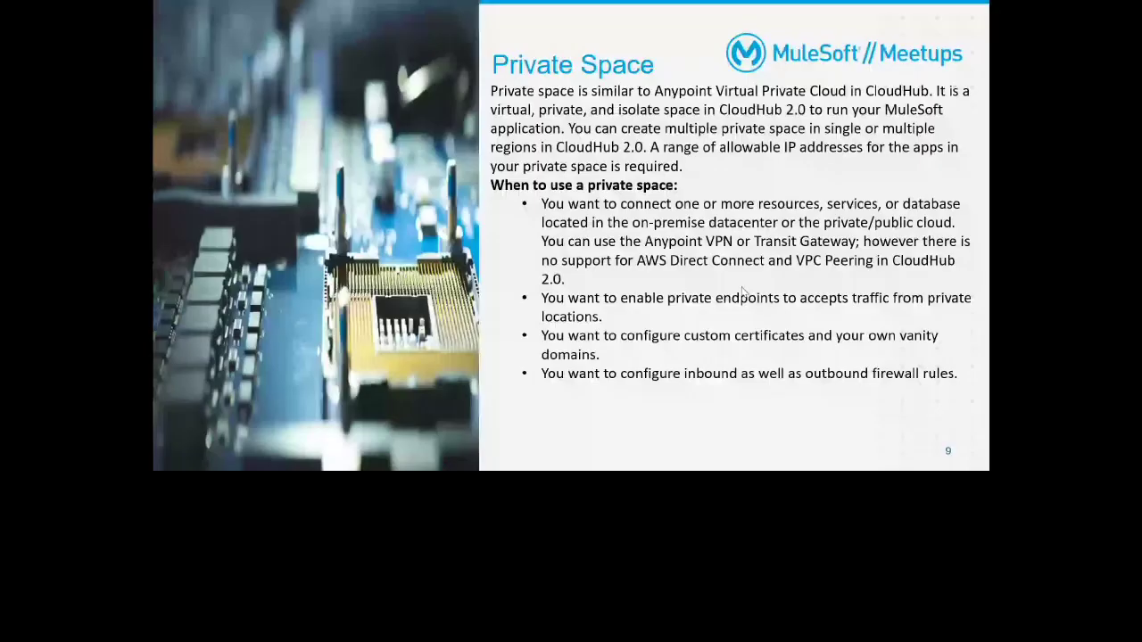
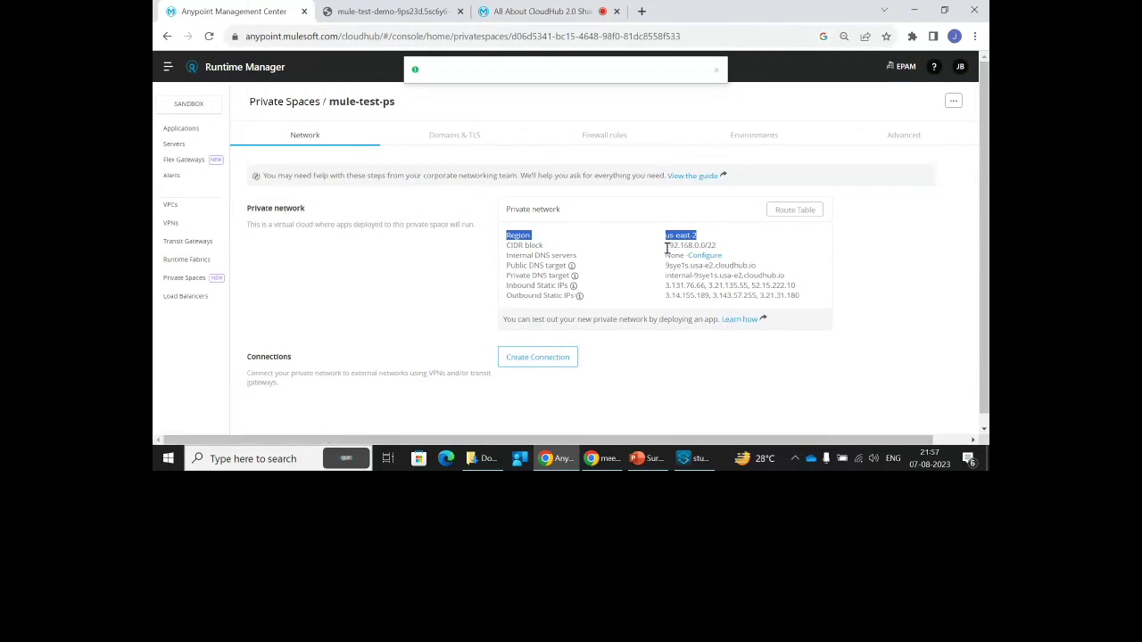
Open the Internal DNS Servers configuration of the mule-test-ps private space, and open a blank maximized Notepad window
{"action": "left_click", "coordinate": [704, 255]}
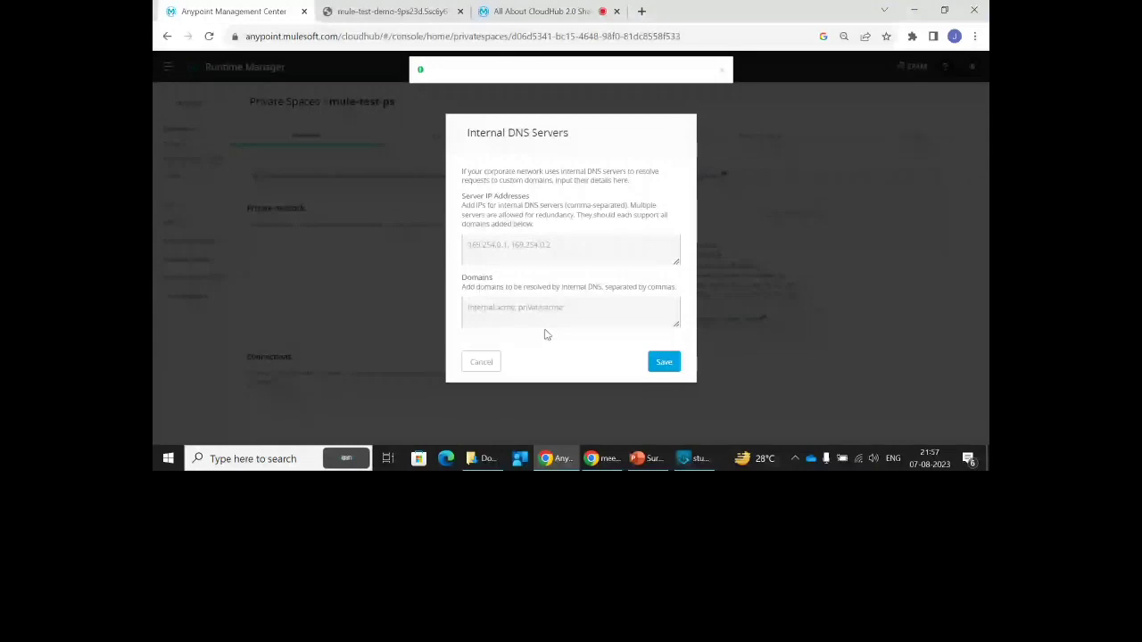
{"action": "left_click", "coordinate": [259, 458]}
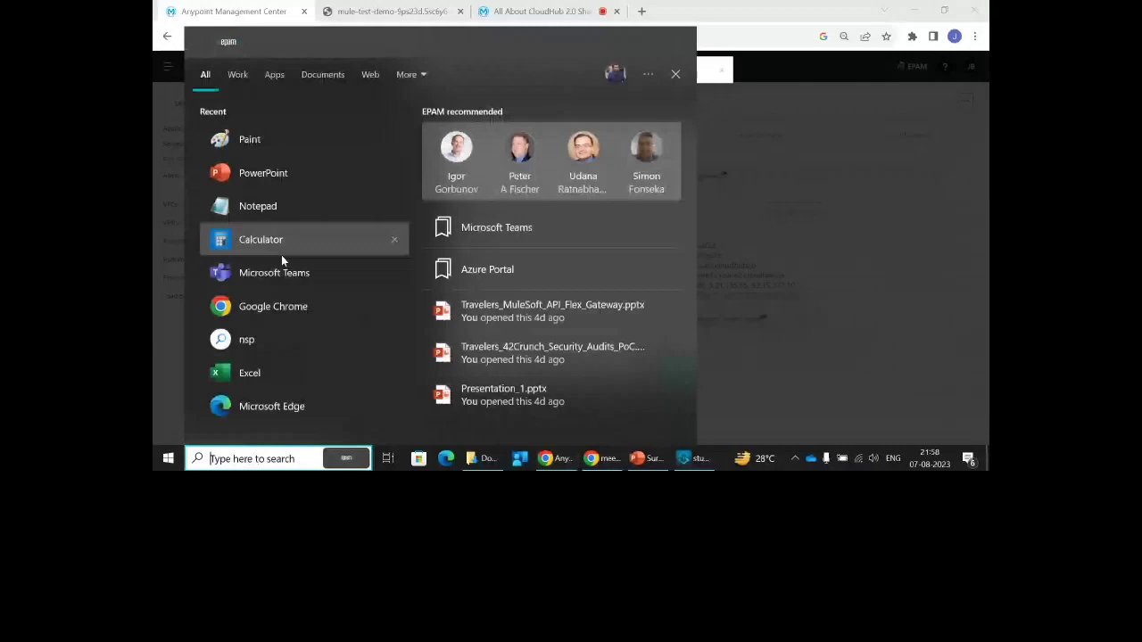
{"action": "left_click", "coordinate": [258, 206]}
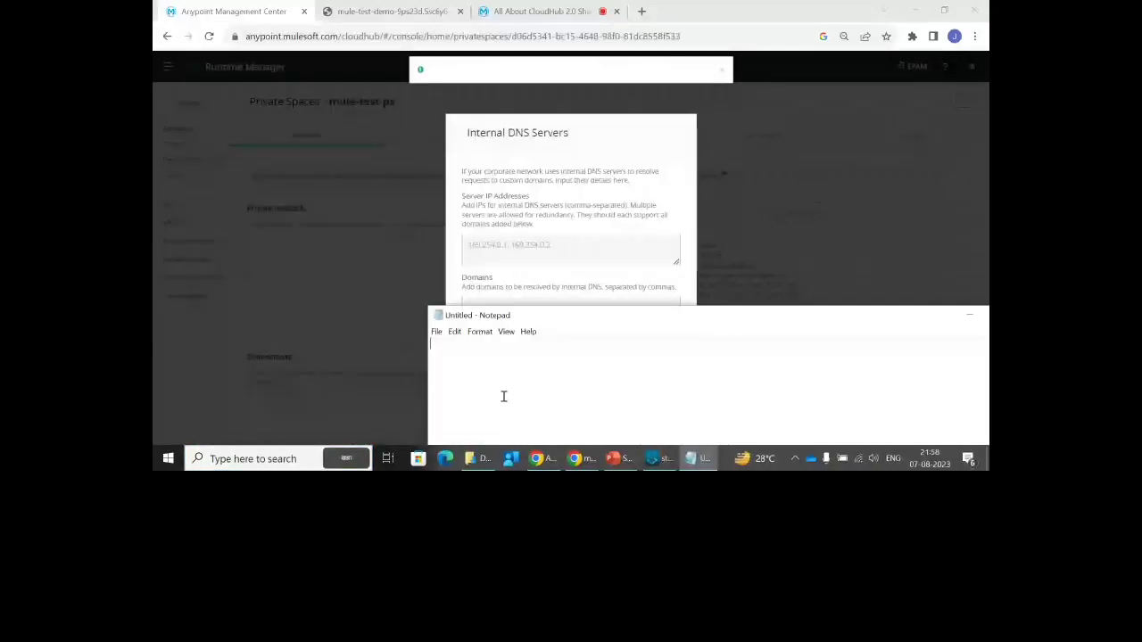
{"action": "double_click", "coordinate": [762, 313]}
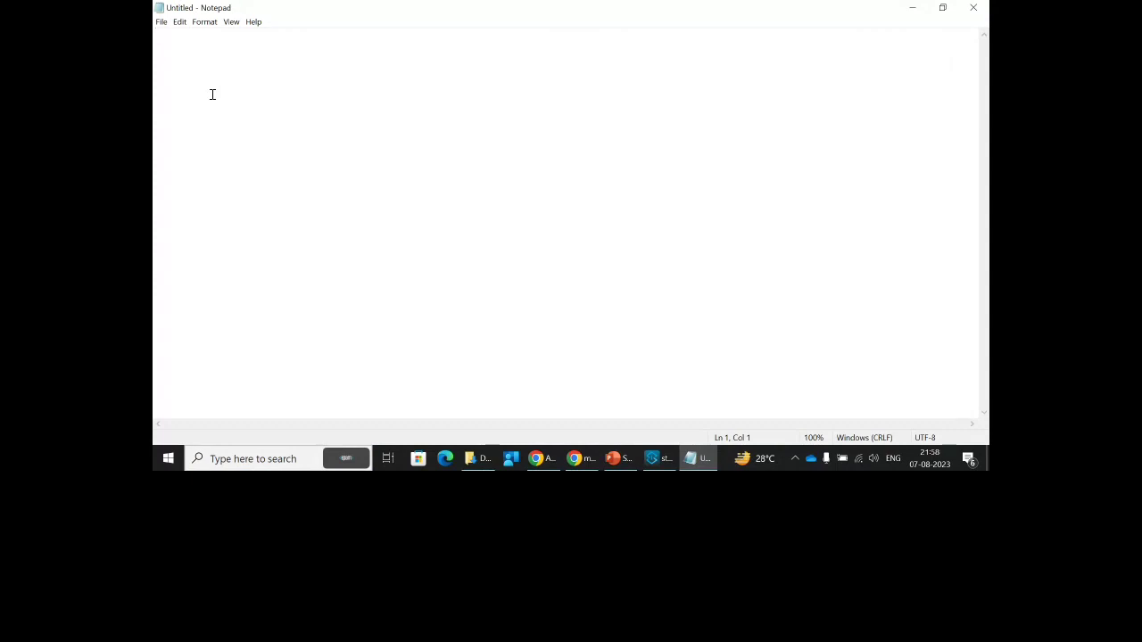
Write two note lines: "api.example.com ==> Prod" and "api.example.com ==> UAT"
{"action": "type", "text": "api.example.com"}
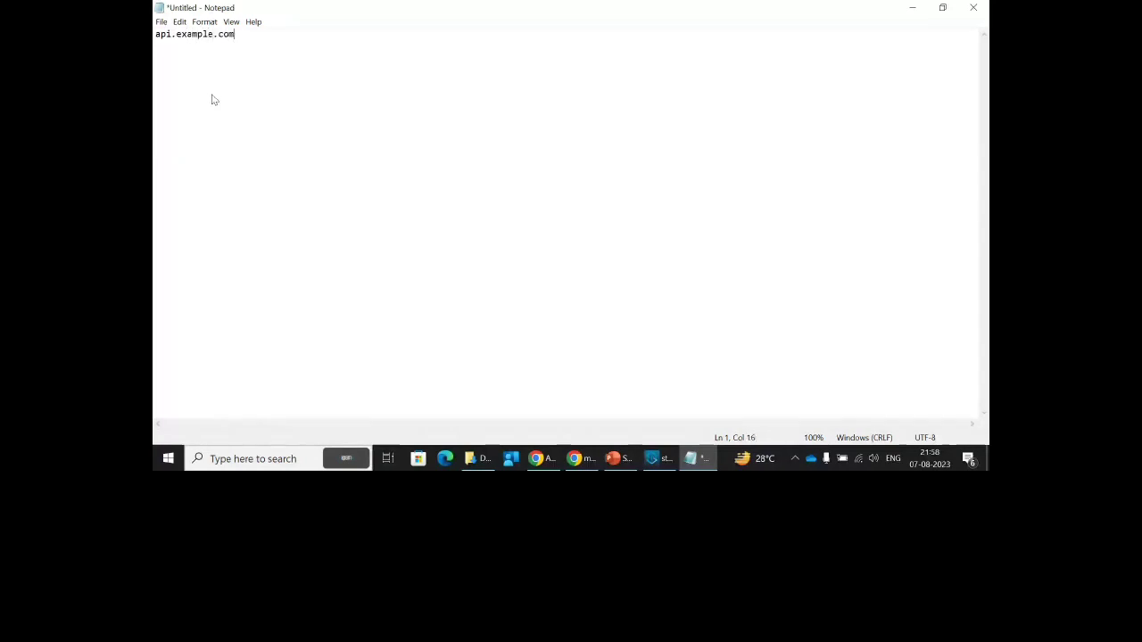
{"action": "type", "text": " ==> Prod"}
{"action": "key", "text": "Return"}
{"action": "type", "text": "api.example.com ==> UAT"}
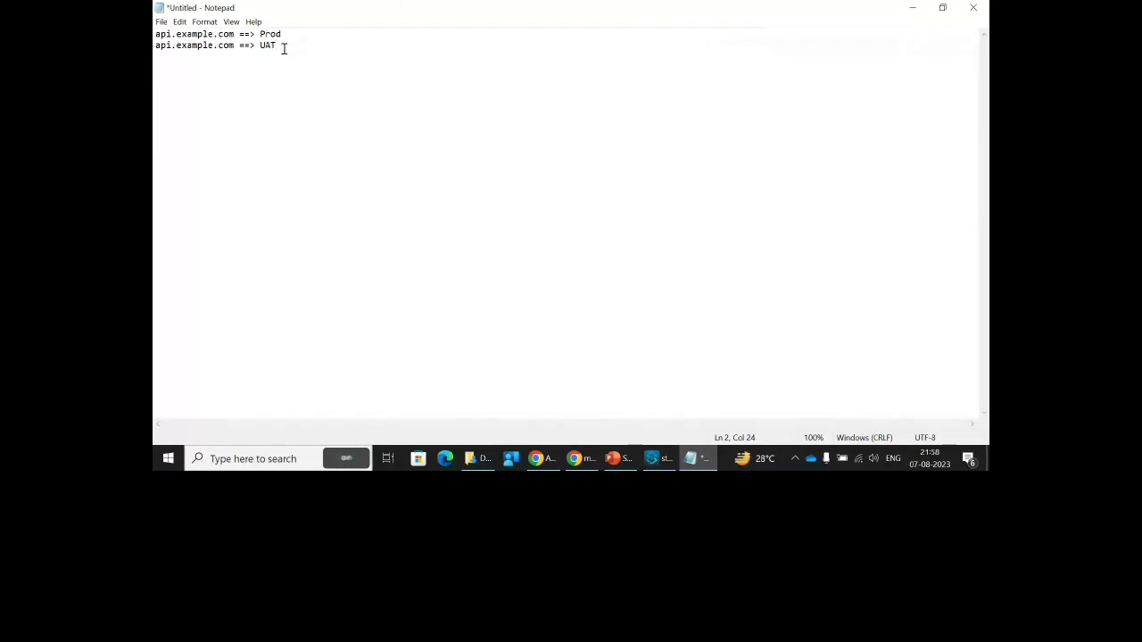
Insert the IP address 238.99.88.77 followed by "==>" before UAT in the second note line
{"action": "left_click", "coordinate": [236, 45]}
{"action": "type", "text": "==> 1"}
{"action": "key", "text": "BackSpace"}
{"action": "type", "text": "238.99.88.77 ==>"}
Copy the UAT line's IP address in front of Prod, change it to 237.99.88.78 and add "==>" after it
{"action": "left_click_drag", "start_coordinate": [324, 46], "coordinate": [262, 44]}
{"action": "key", "text": "ctrl+c"}
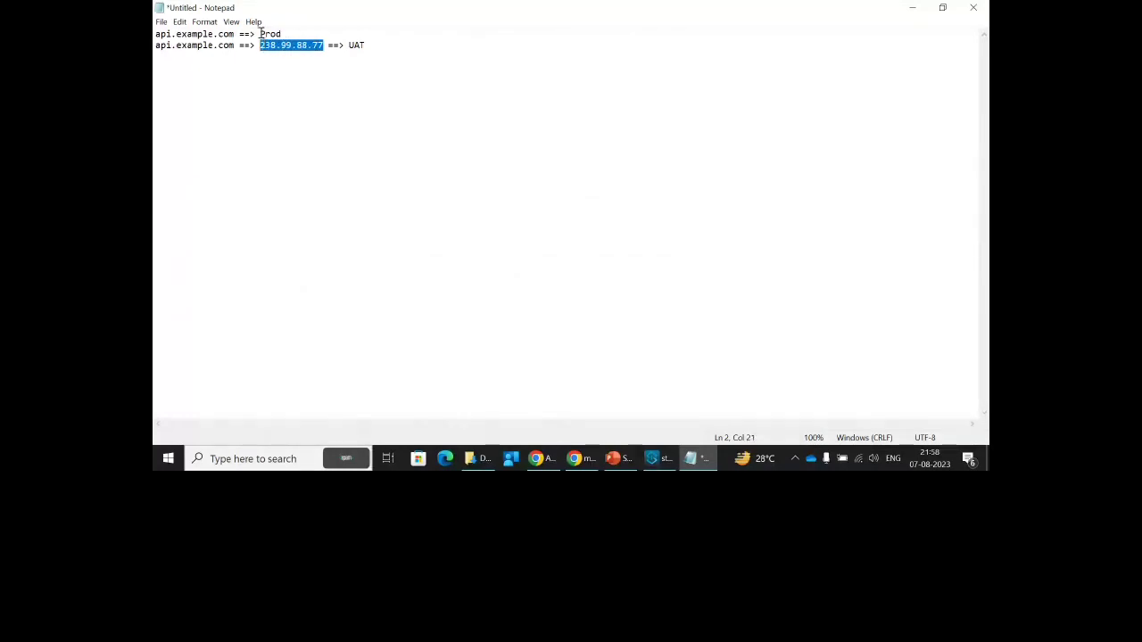
{"action": "left_click", "coordinate": [259, 34]}
{"action": "key", "text": "ctrl+v"}
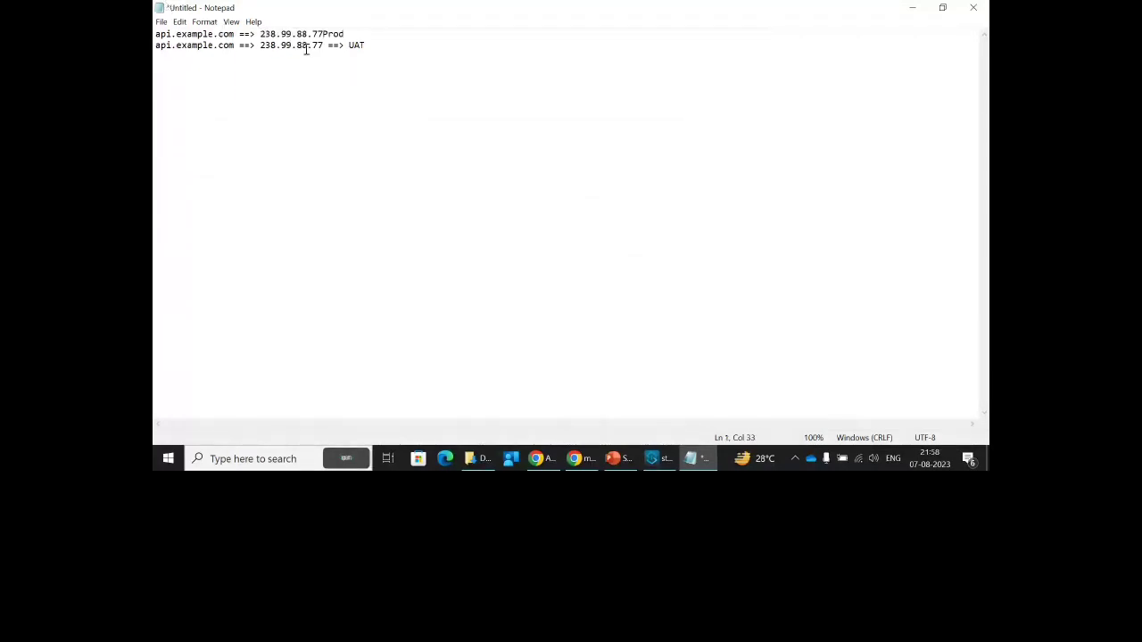
{"action": "left_click", "coordinate": [276, 34]}
{"action": "key", "text": "BackSpace"}
{"action": "type", "text": "7"}
{"action": "left_click", "coordinate": [322, 34]}
{"action": "key", "text": "BackSpace"}
{"action": "type", "text": "8 ==>"}
Review the Internal DNS Servers dialog's Server IP Addresses field against the Prod and UAT lines in Notepad, and cancel the dialog
{"action": "left_click", "coordinate": [541, 459]}
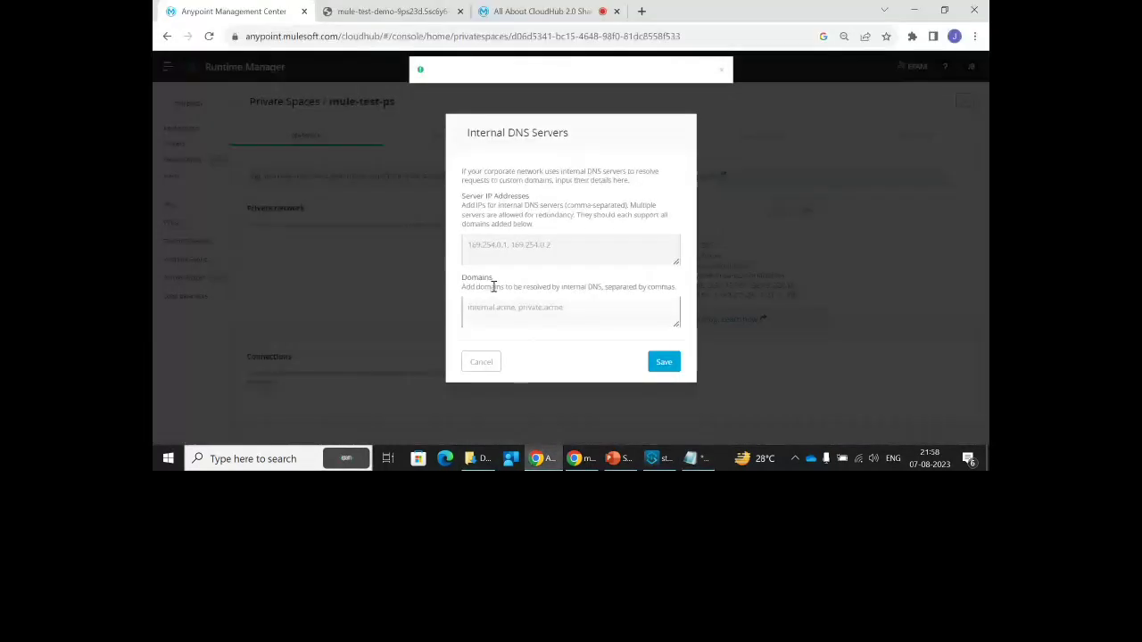
{"action": "left_click", "coordinate": [497, 247]}
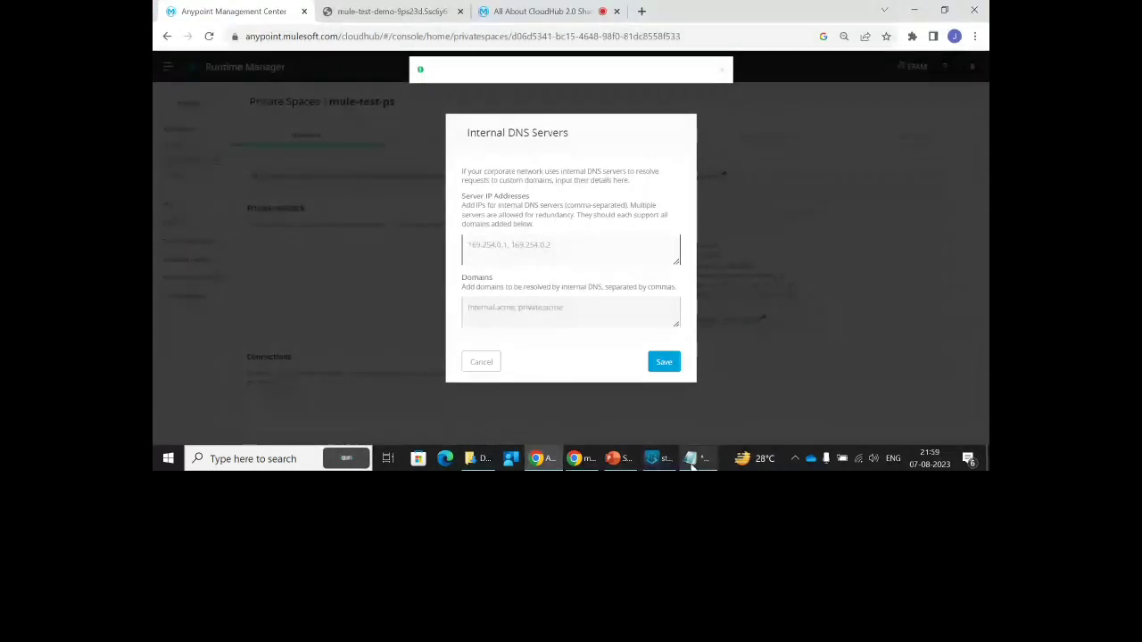
{"action": "mouse_move", "coordinate": [691, 461]}
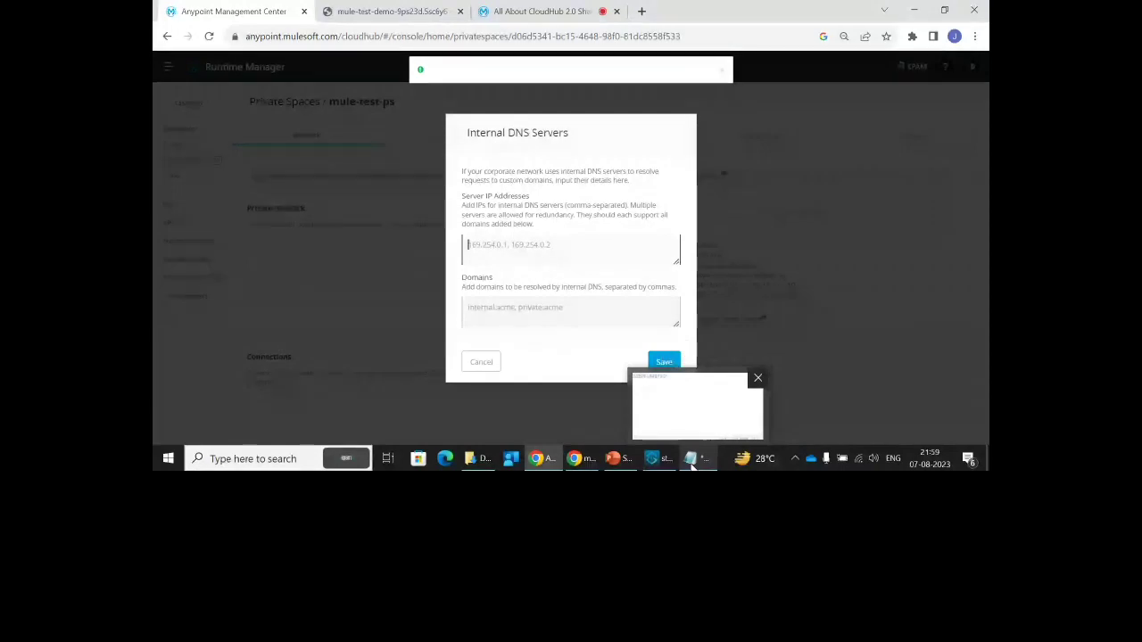
{"action": "left_click", "coordinate": [692, 460]}
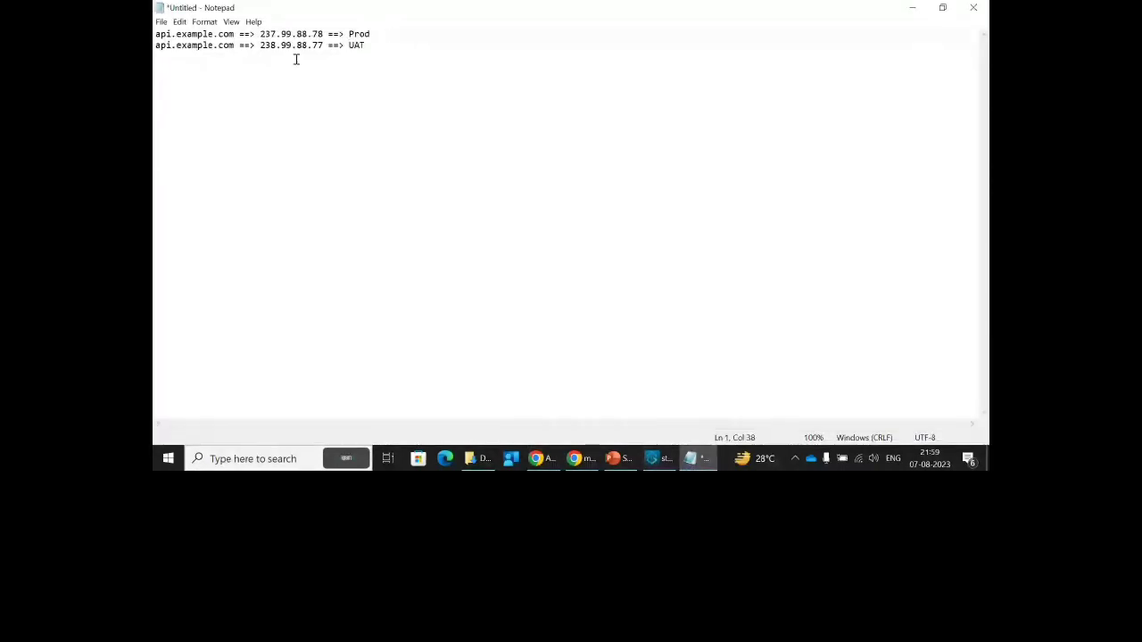
{"action": "double_click", "coordinate": [260, 48]}
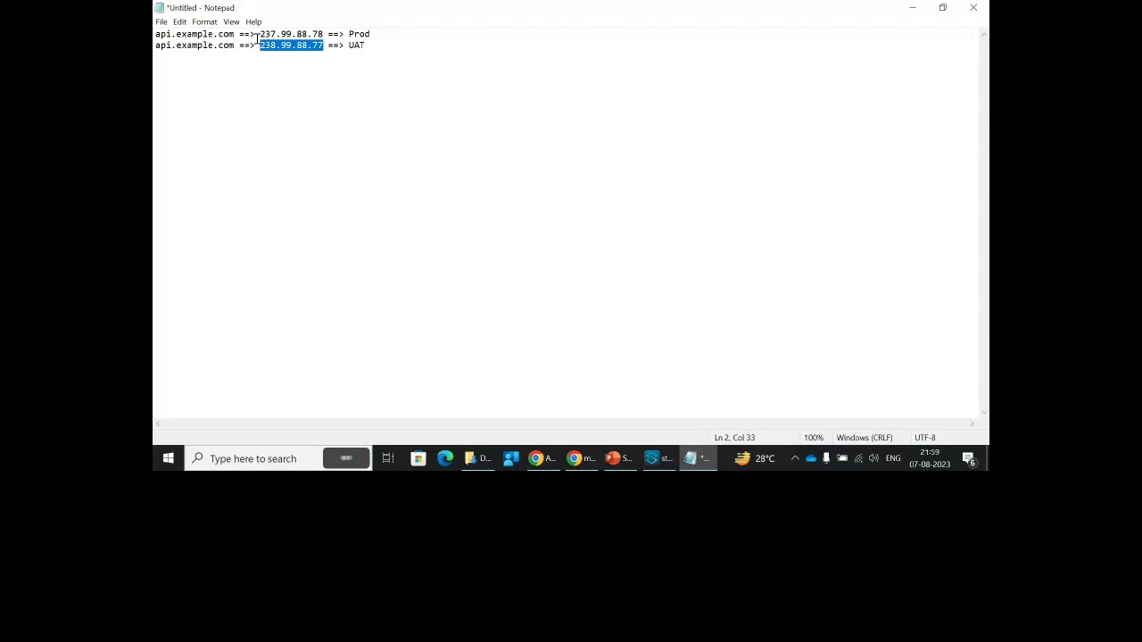
{"action": "left_click_drag", "start_coordinate": [257, 35], "coordinate": [366, 35]}
{"action": "left_click_drag", "start_coordinate": [339, 147], "coordinate": [344, 147]}
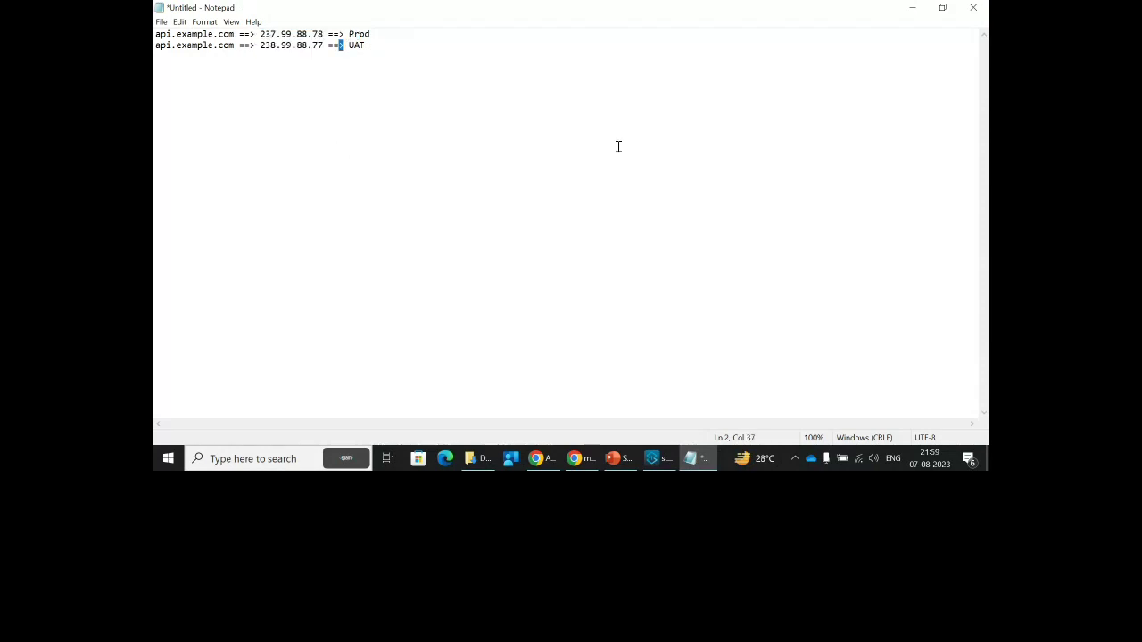
{"action": "left_click", "coordinate": [912, 7]}
{"action": "left_click", "coordinate": [493, 363]}
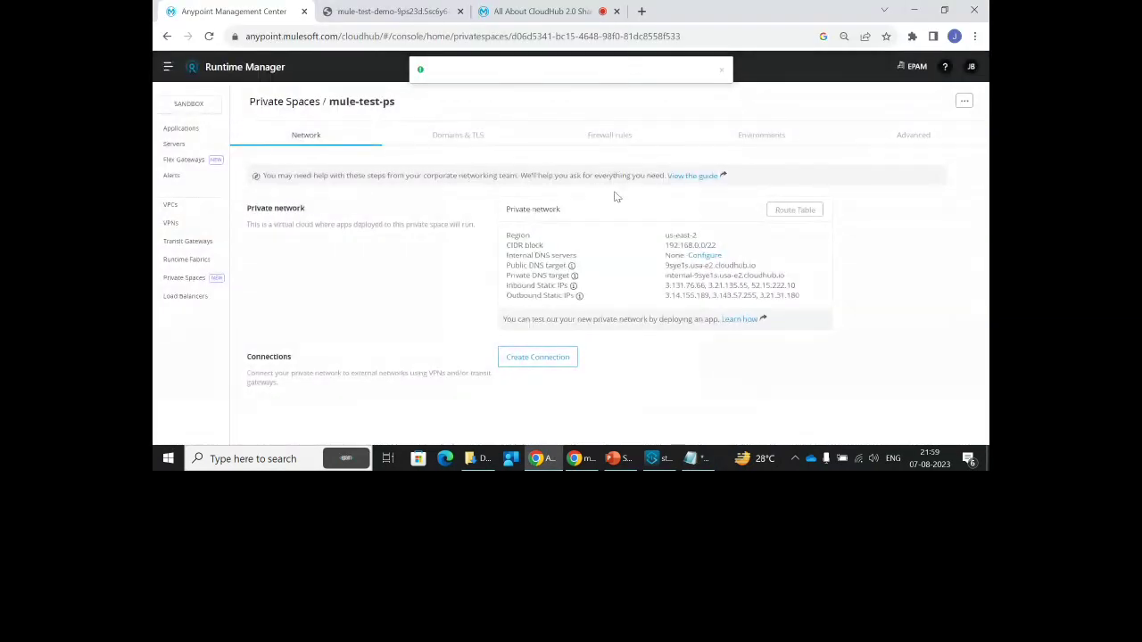
Copy the public DNS target and run "nslookup 9sye1s.usa-e2.cloudhub.io" in a new Command Prompt window
{"action": "left_click_drag", "start_coordinate": [665, 265], "coordinate": [763, 268]}
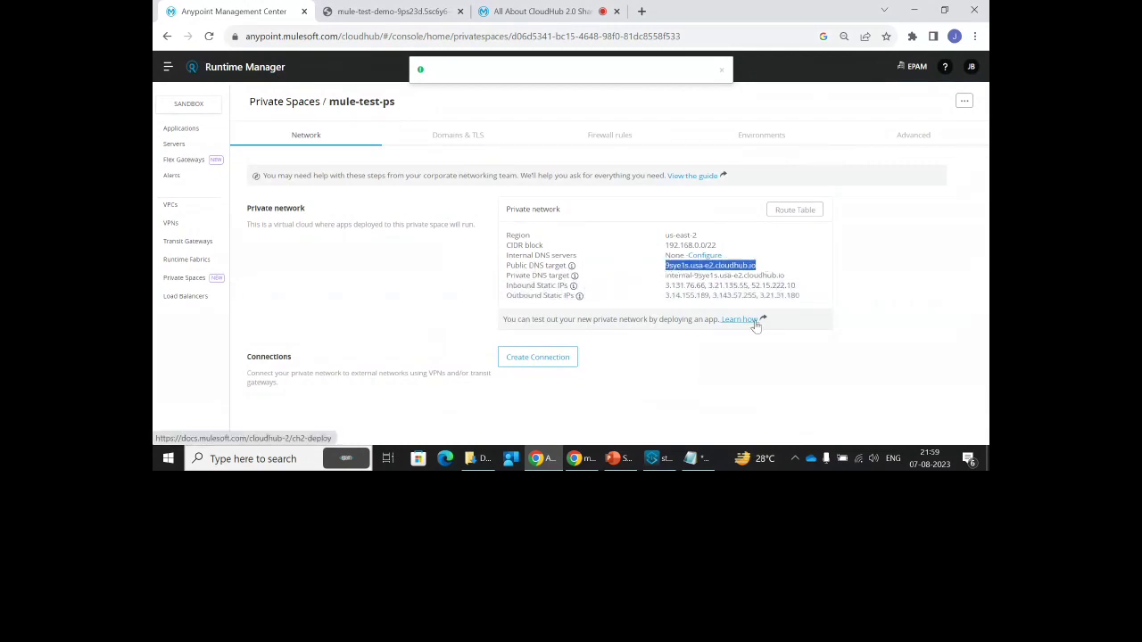
{"action": "left_click", "coordinate": [256, 459]}
{"action": "type", "text": "cmd"}
{"action": "key", "text": "Return"}
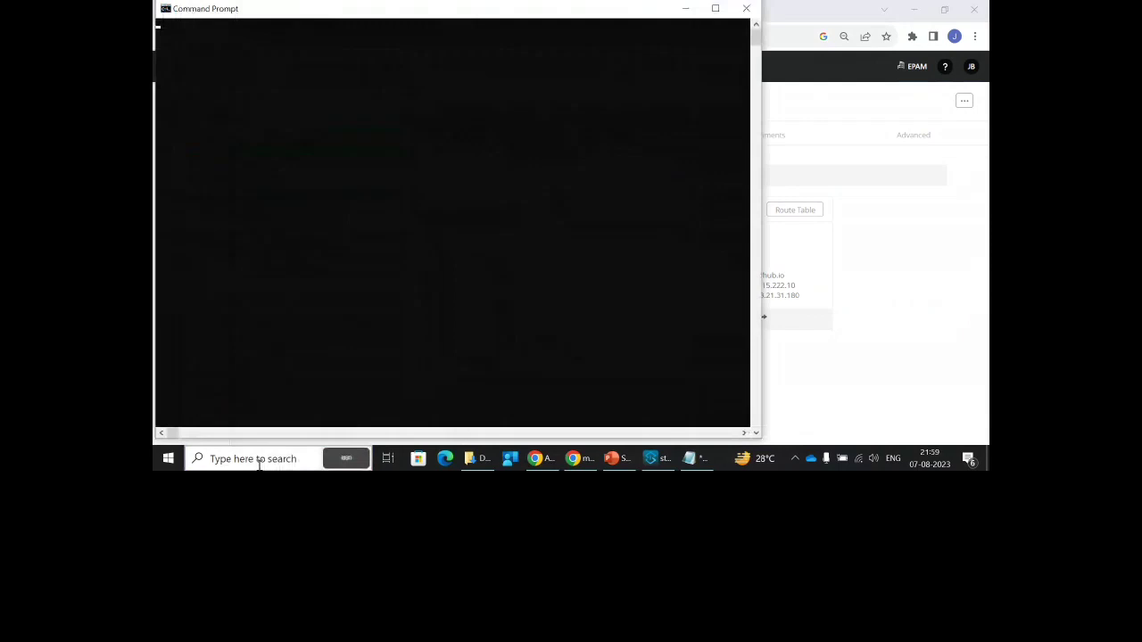
{"action": "type", "text": "nslook"}
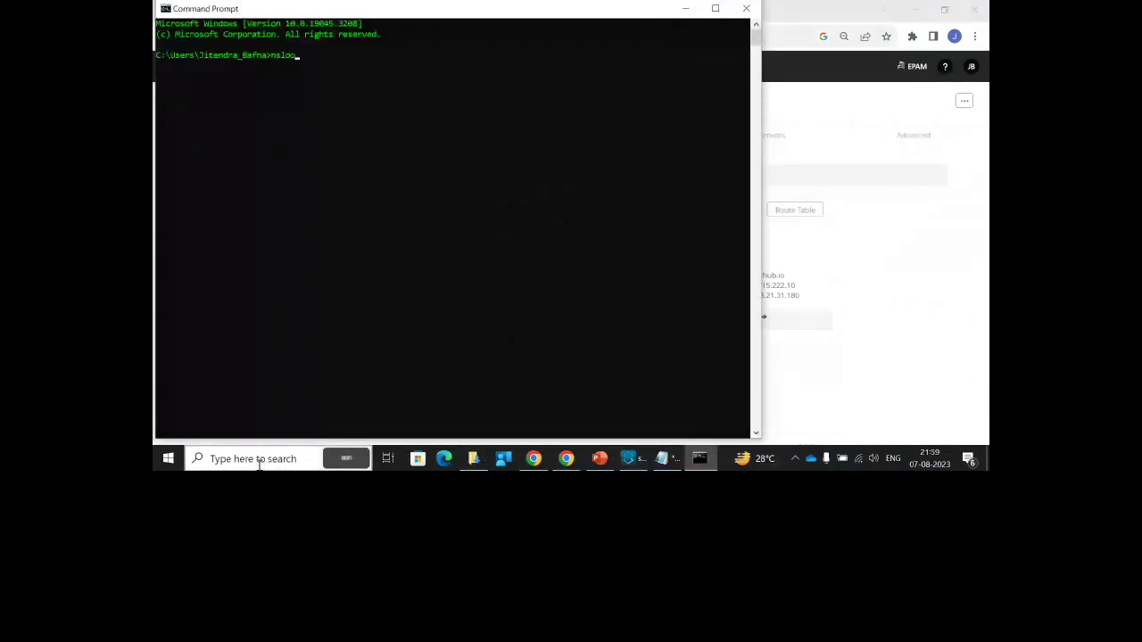
{"action": "type", "text": "up"}
{"action": "type", "text": "9syels.usa-e2.cloudhub.io"}
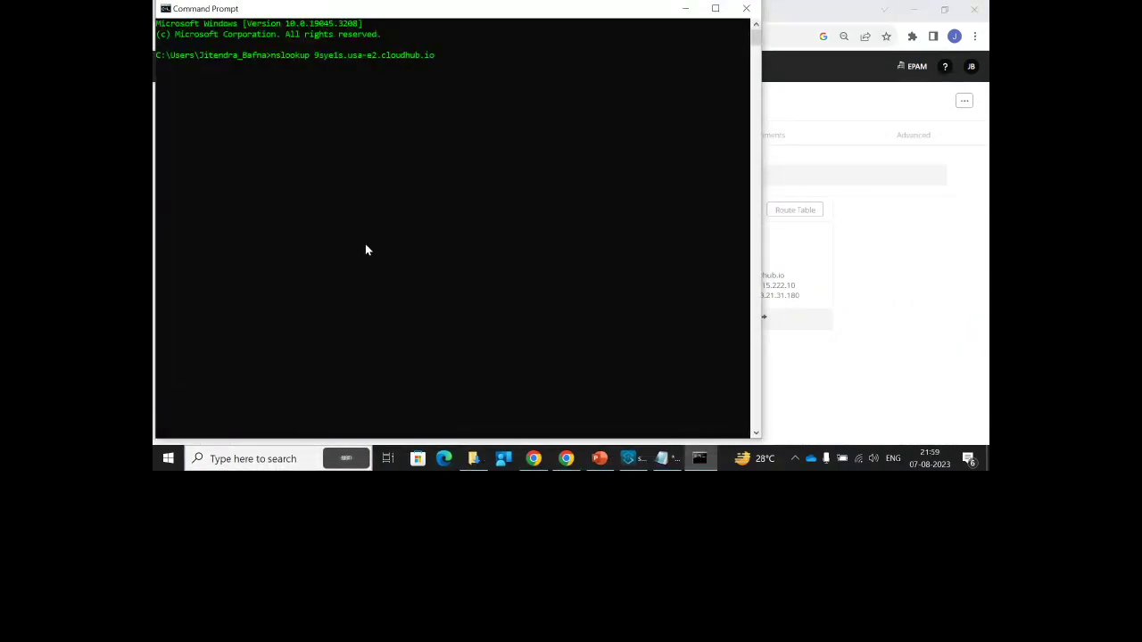
{"action": "key", "text": "Return"}
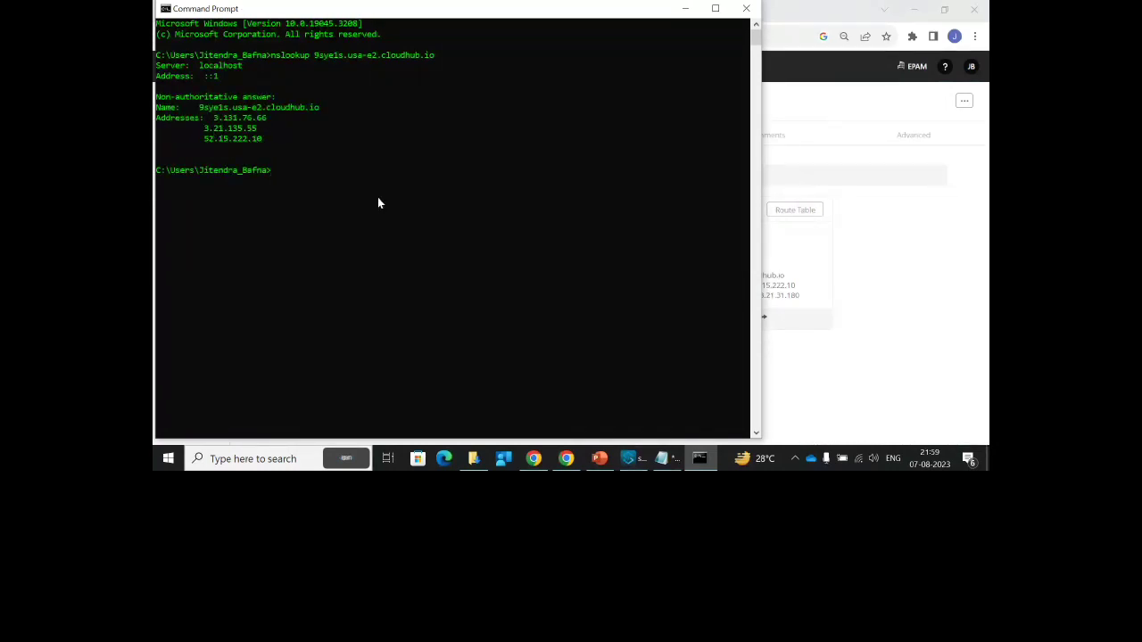
Compare the private network's inbound static IPs in Runtime Manager with the addresses from the public DNS target lookup
{"action": "left_click", "coordinate": [758, 261]}
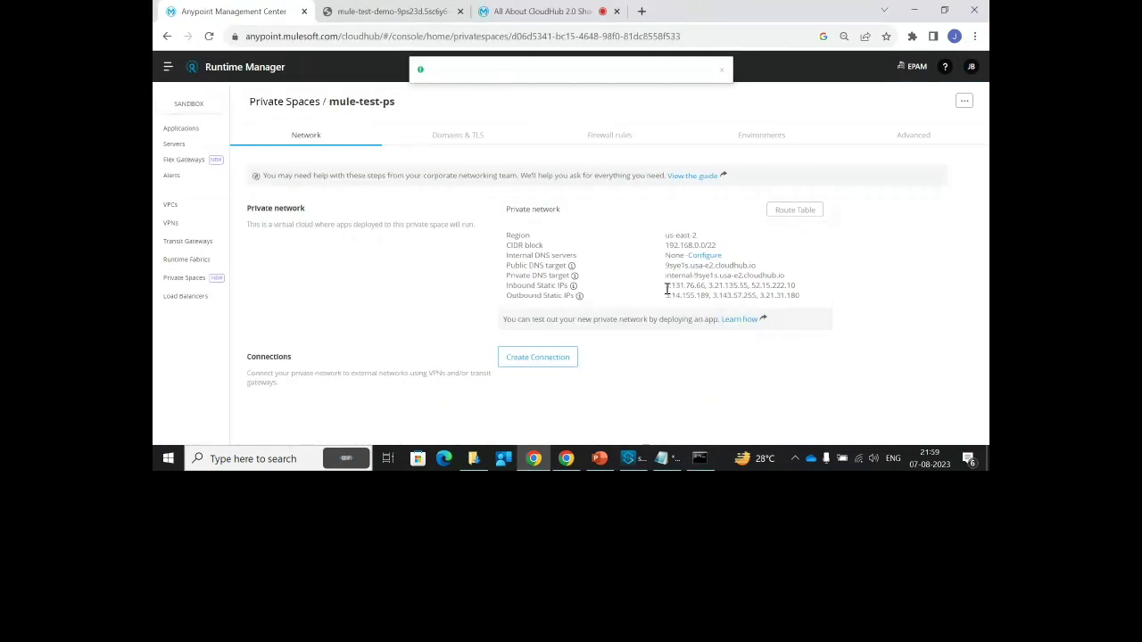
{"action": "left_click_drag", "start_coordinate": [667, 287], "coordinate": [828, 295]}
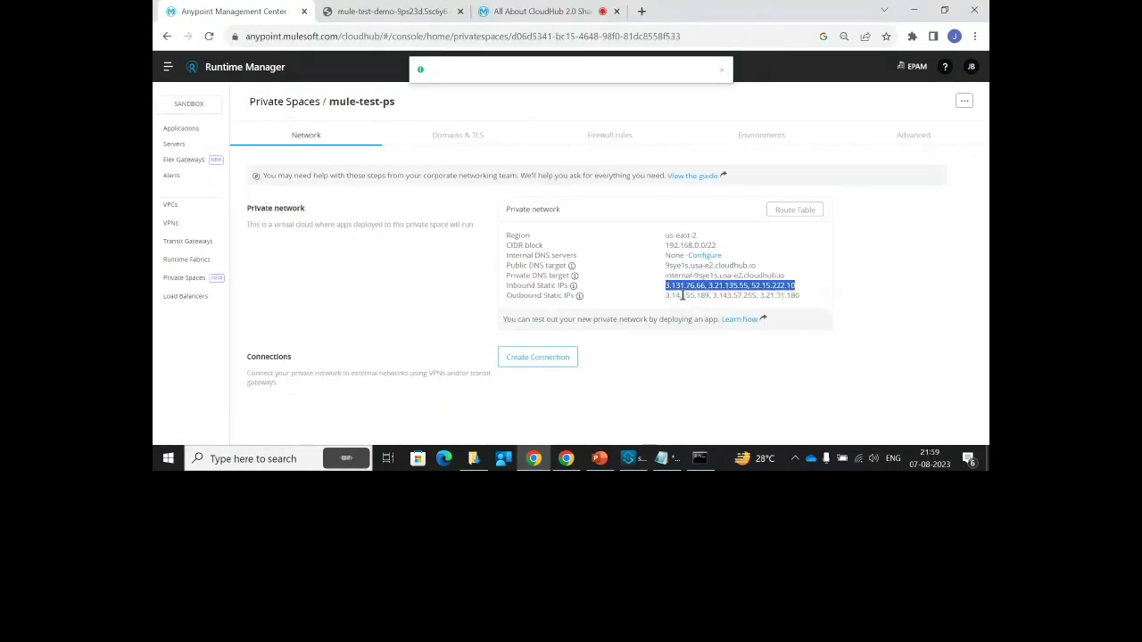
{"action": "left_click", "coordinate": [704, 456]}
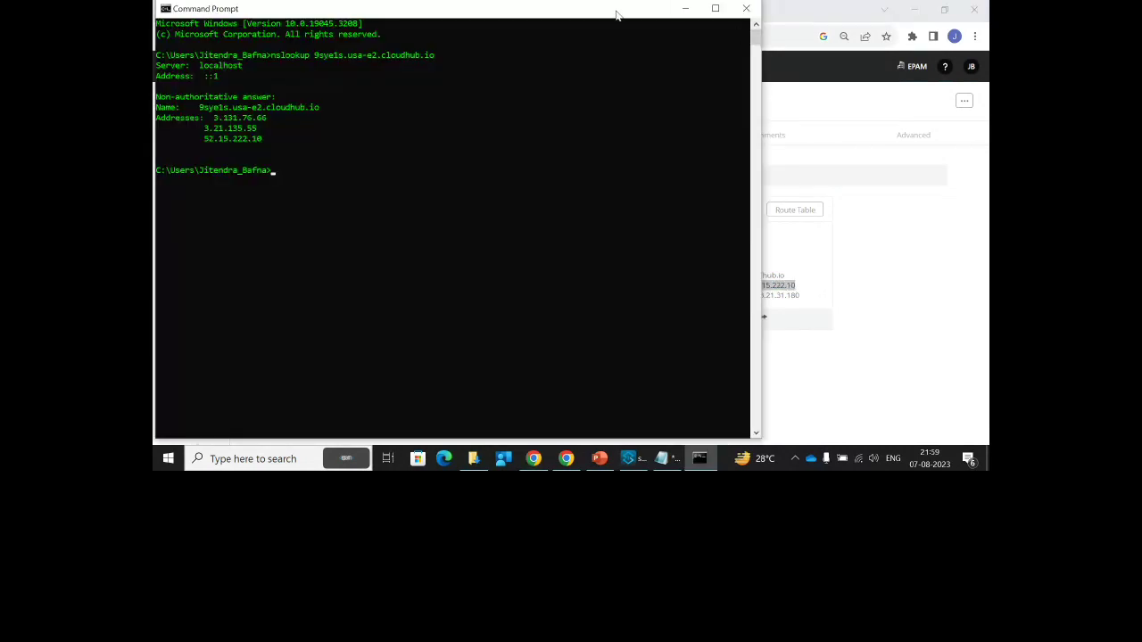
{"action": "key", "text": "alt+Tab"}
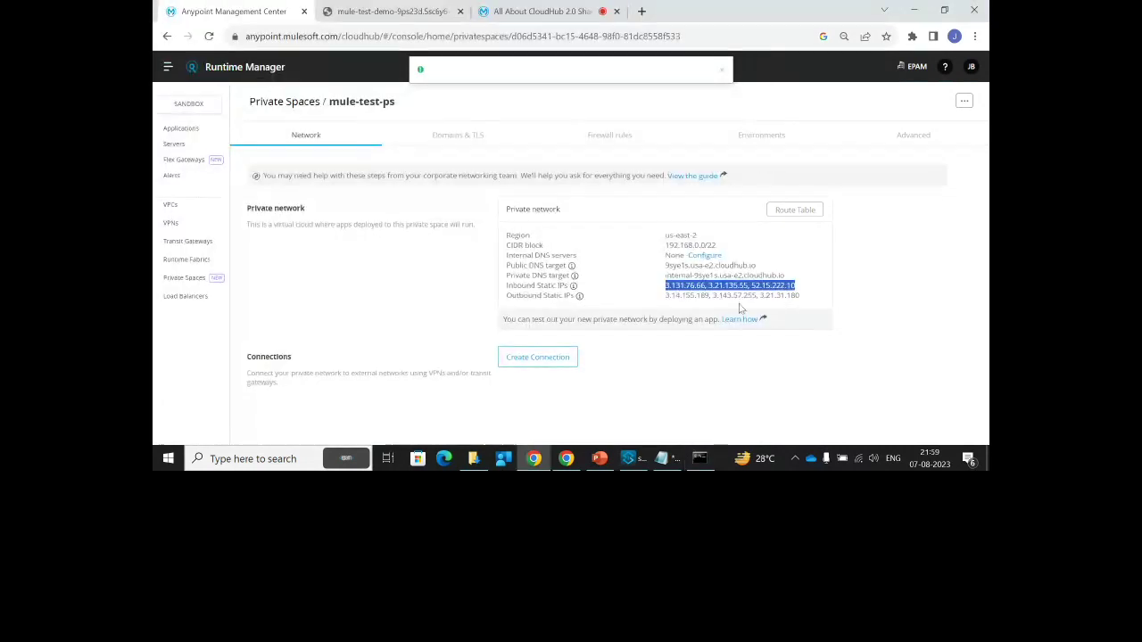
{"action": "left_click", "coordinate": [676, 287]}
{"action": "left_click_drag", "start_coordinate": [665, 286], "coordinate": [692, 285]}
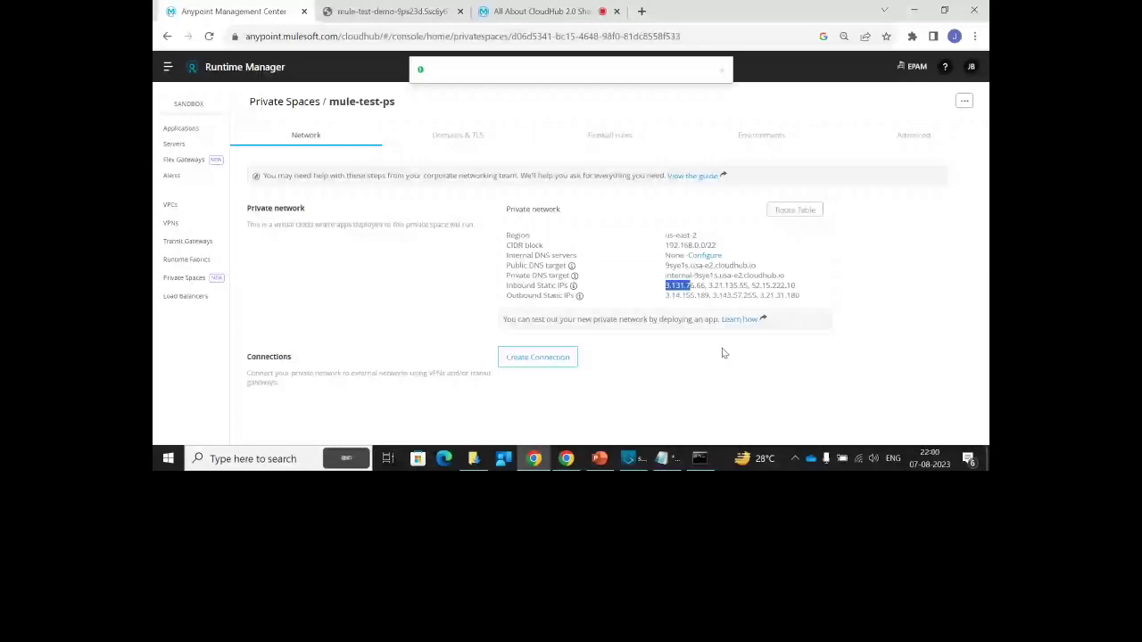
Copy the private DNS target and run "nslookup internal-9sye1s.usa-e2.cloudhub.io" in Command Prompt
{"action": "mouse_move", "coordinate": [579, 296]}
{"action": "left_click_drag", "start_coordinate": [664, 276], "coordinate": [786, 276]}
{"action": "key", "text": "ctrl+c"}
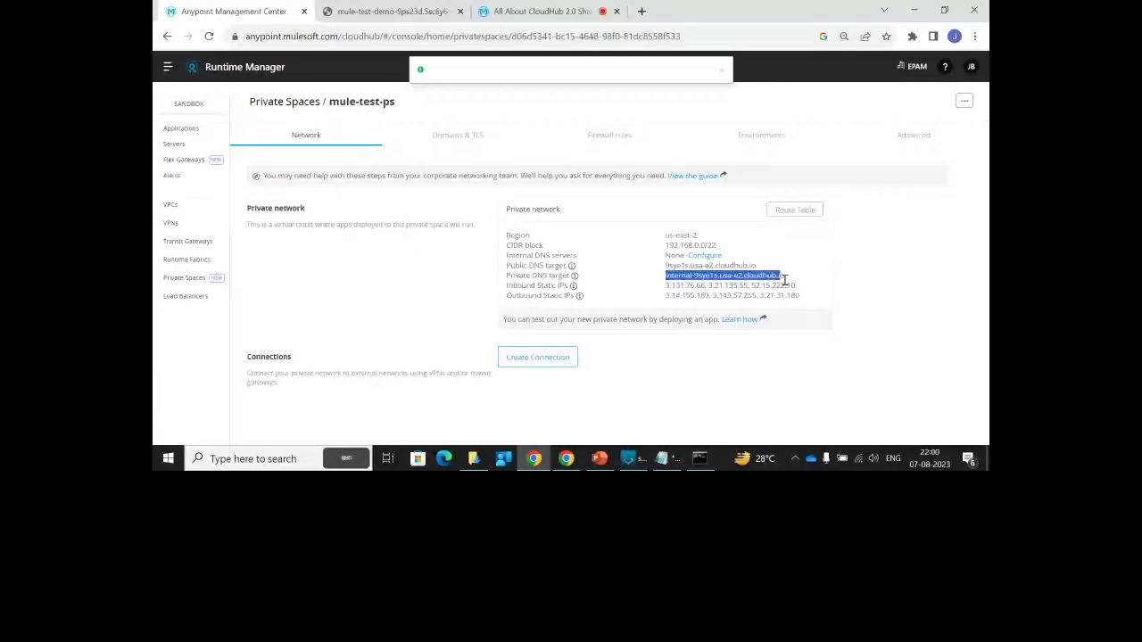
{"action": "left_click", "coordinate": [700, 458]}
{"action": "type", "text": "nslookup"}
{"action": "key", "text": "ctrl+v"}
{"action": "key", "text": "Return"}
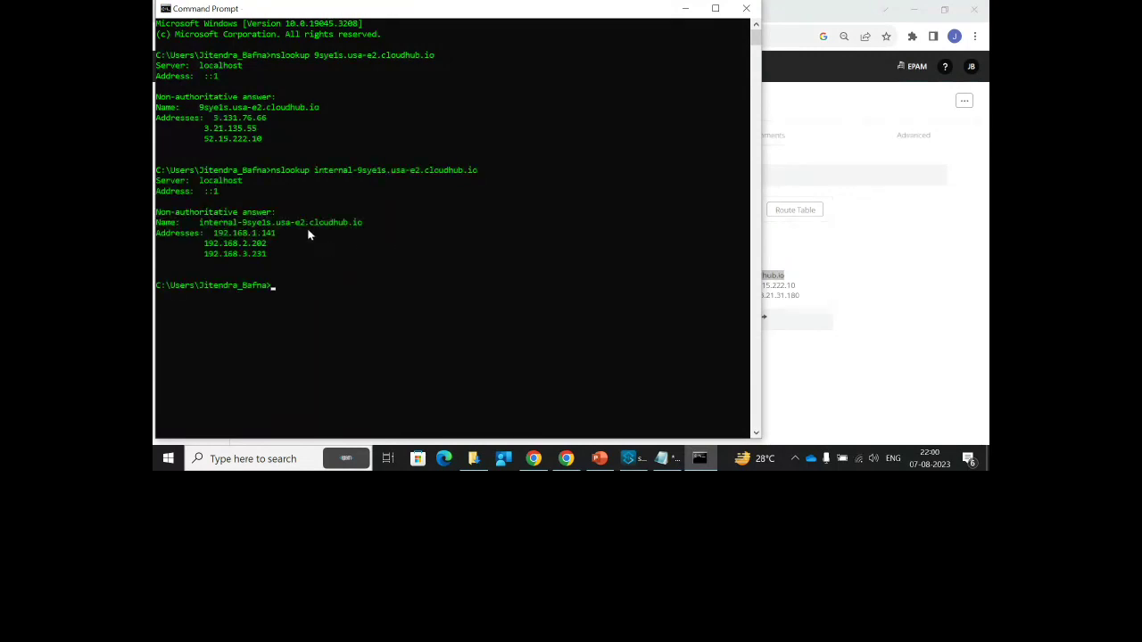
Compare the addresses from the private DNS target lookup with the private network's CIDR block in Runtime Manager
{"action": "left_click", "coordinate": [215, 235]}
{"action": "left_click_drag", "start_coordinate": [214, 230], "coordinate": [281, 222]}
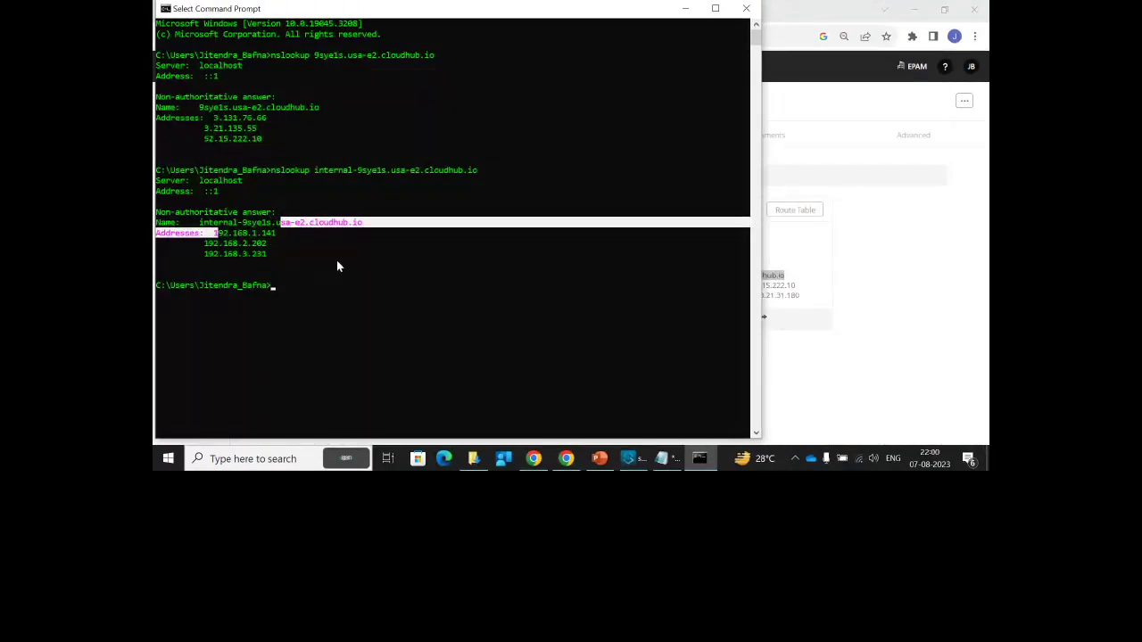
{"action": "left_click", "coordinate": [912, 254]}
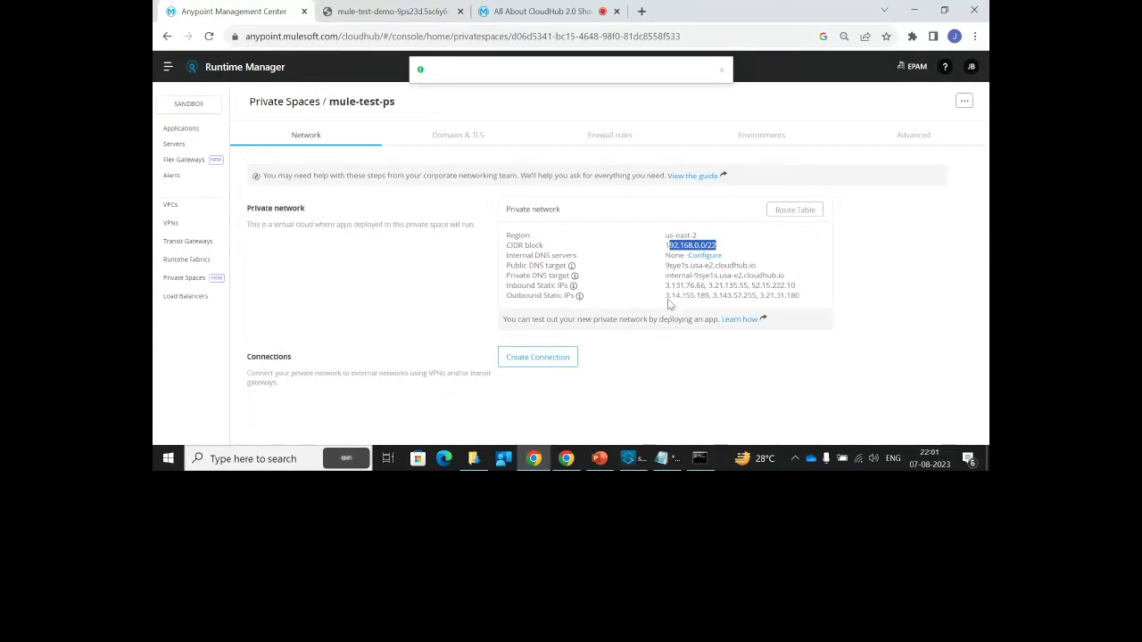
Review the outbound static IPs, public DNS target and private DNS target of the mule-test-ps private network
{"action": "left_click_drag", "start_coordinate": [665, 296], "coordinate": [797, 300]}
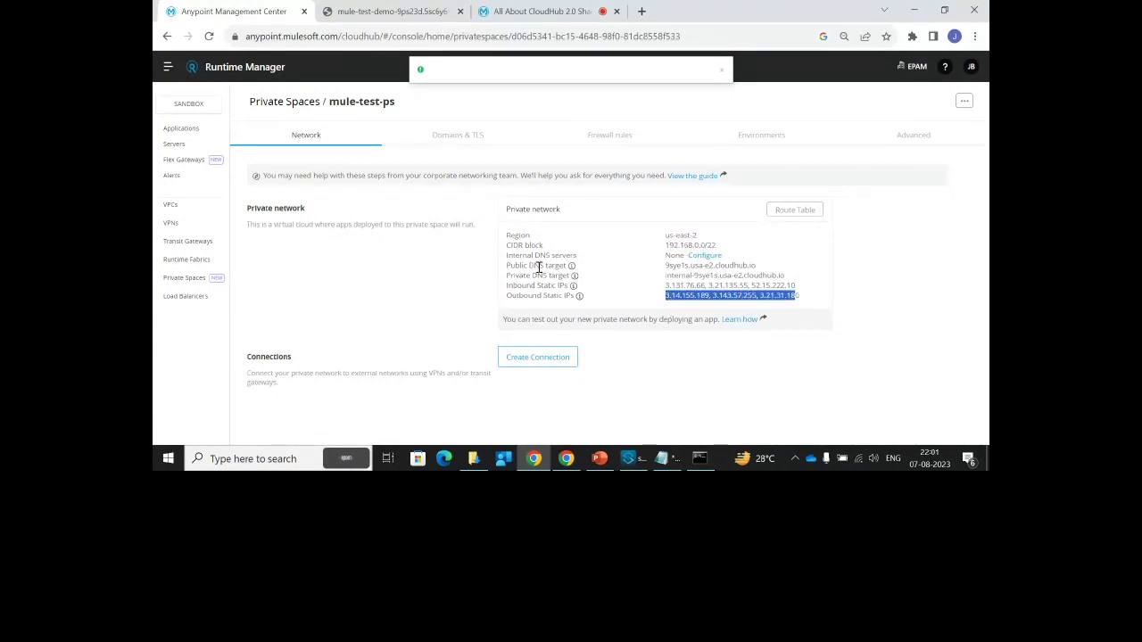
{"action": "left_click", "coordinate": [666, 266]}
{"action": "left_click_drag", "start_coordinate": [667, 265], "coordinate": [754, 268]}
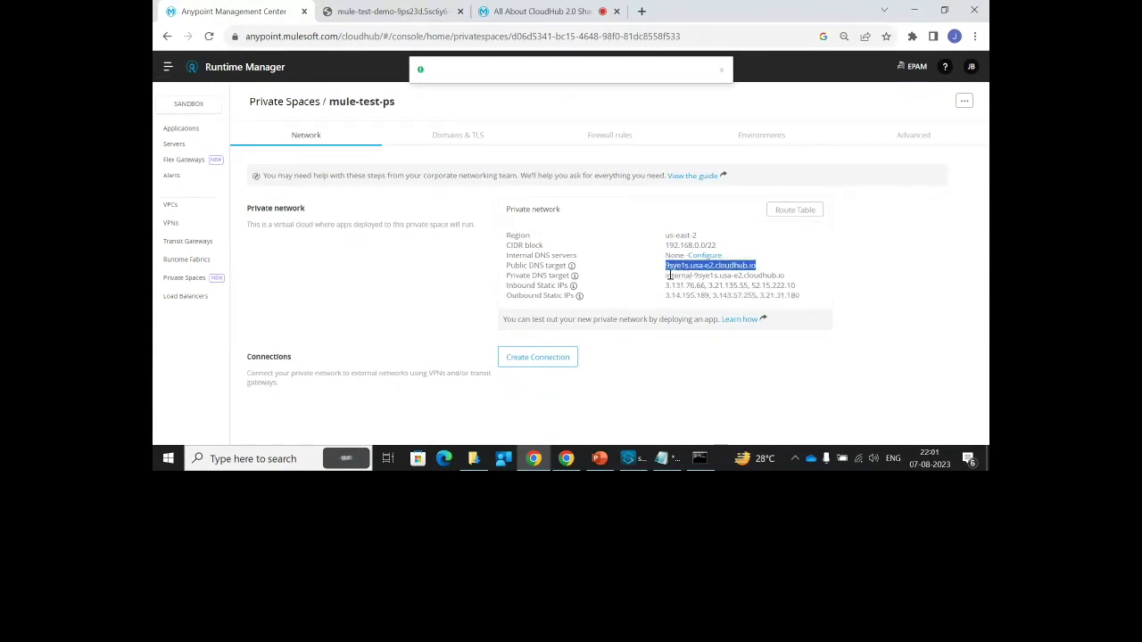
{"action": "left_click_drag", "start_coordinate": [668, 275], "coordinate": [793, 279]}
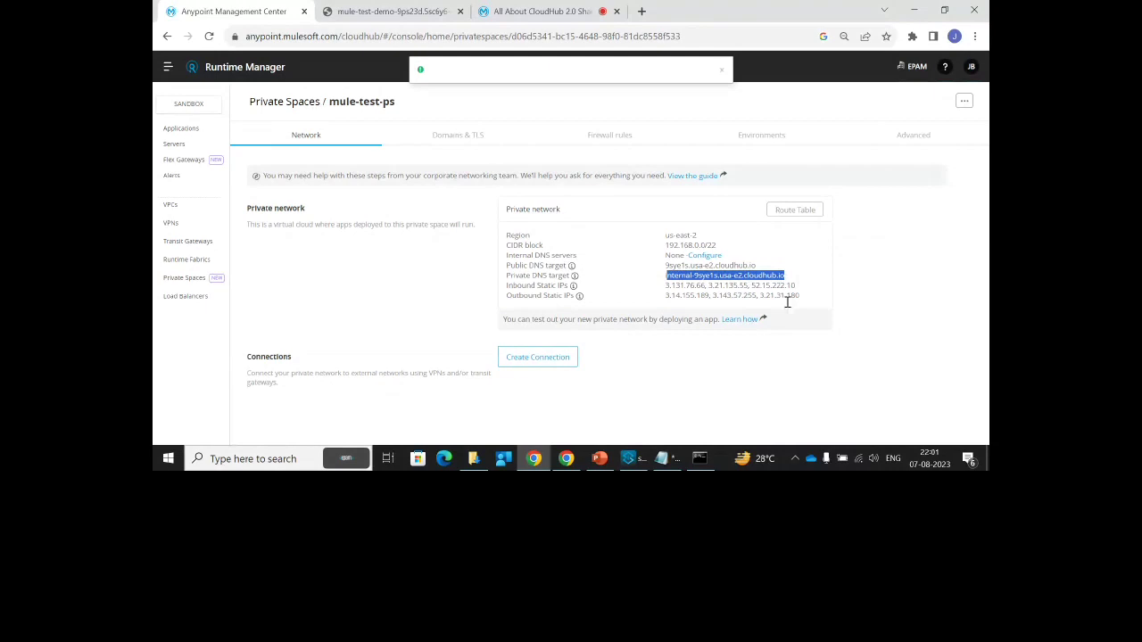
Examine the destinations and targets in the private space's Route Table, and close it without adding a route
{"action": "left_click", "coordinate": [795, 209]}
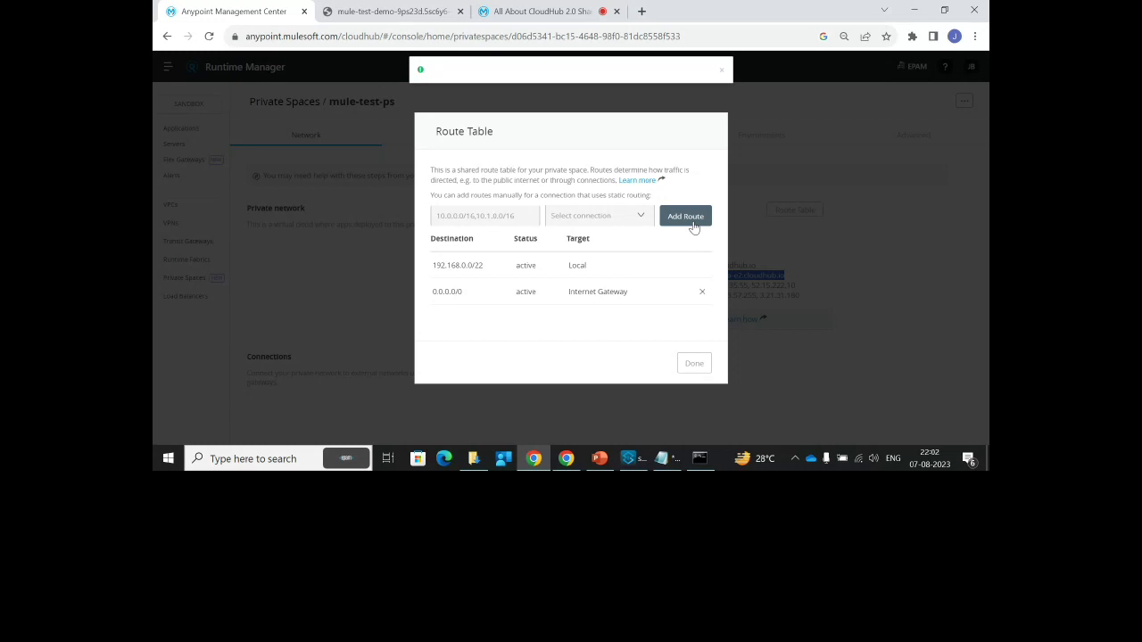
{"action": "key", "text": "Escape"}
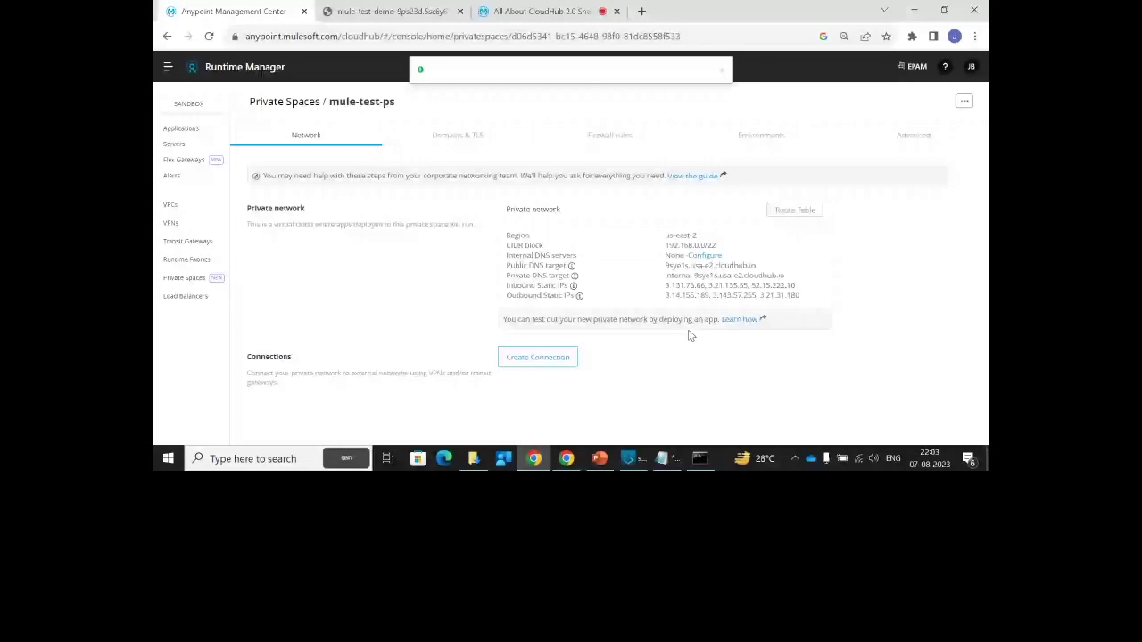
{"action": "mouse_move", "coordinate": [661, 459]}
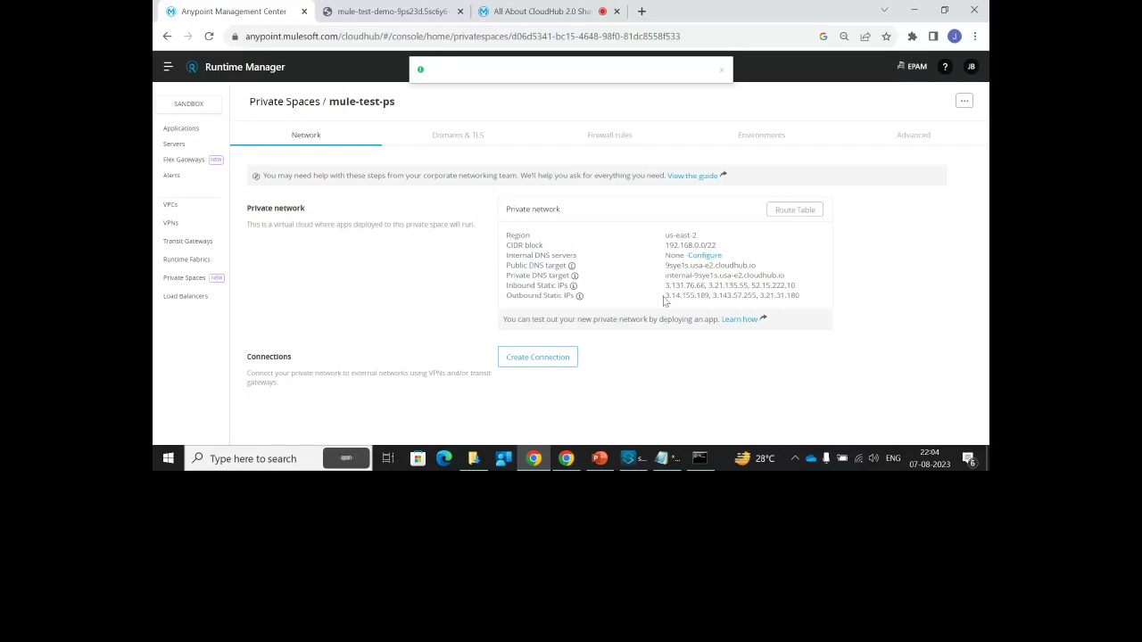
Highlight the outbound static IPs of the mule-test-ps private network for explanation, and clear the selection
{"action": "left_click_drag", "start_coordinate": [662, 301], "coordinate": [799, 297]}
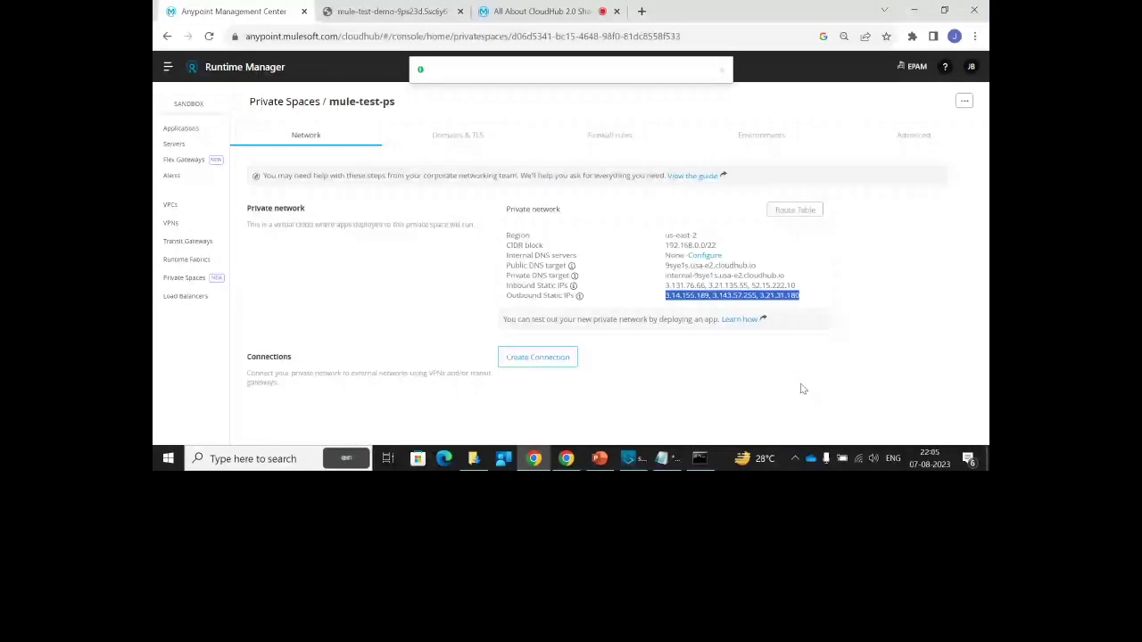
{"action": "left_click", "coordinate": [846, 353]}
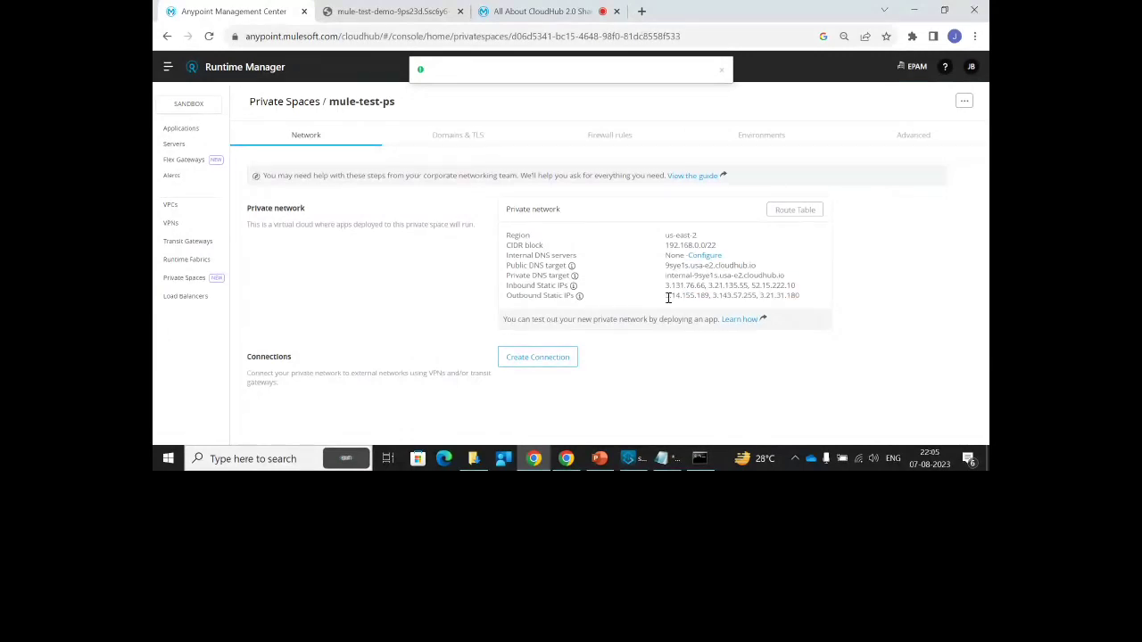
{"action": "left_click_drag", "start_coordinate": [666, 295], "coordinate": [810, 306]}
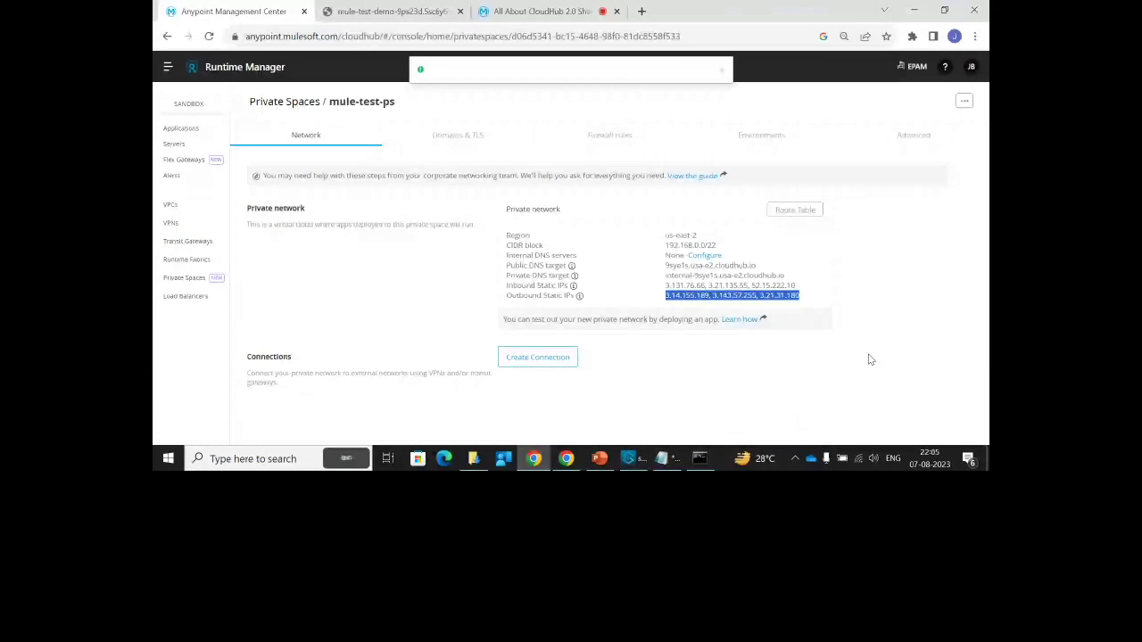
{"action": "left_click", "coordinate": [702, 373]}
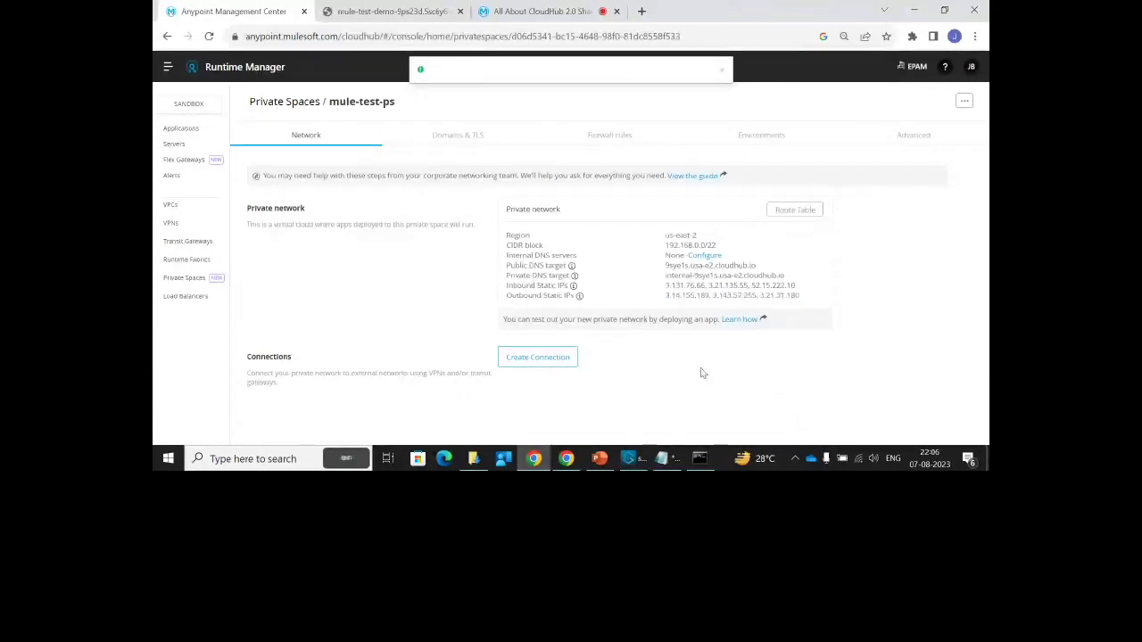
{"action": "left_click_drag", "start_coordinate": [666, 295], "coordinate": [800, 302]}
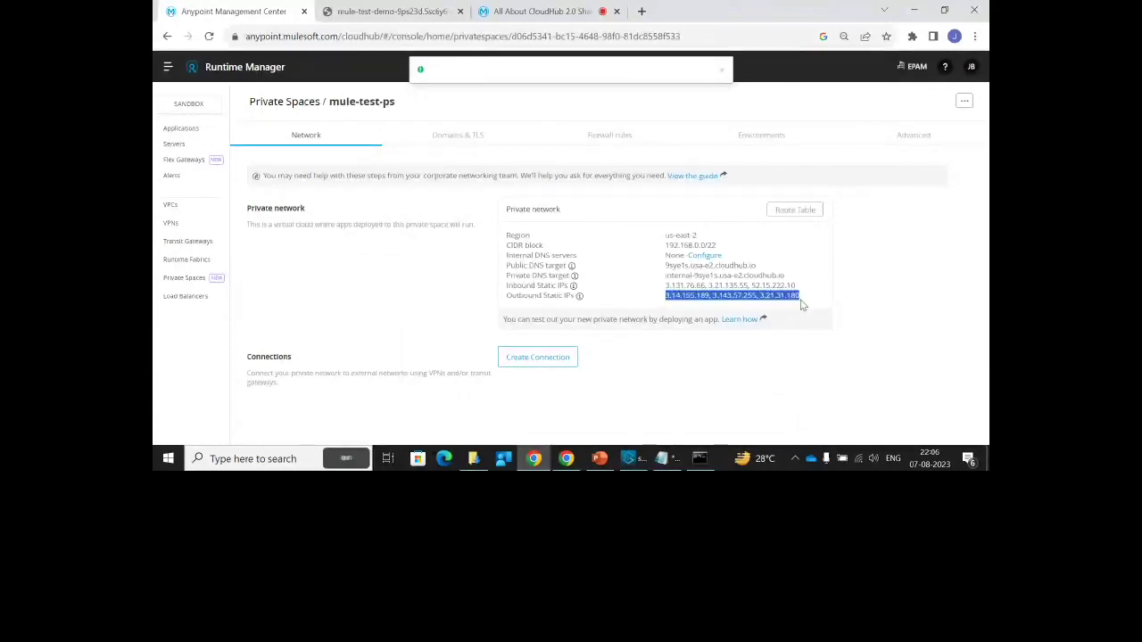
{"action": "left_click", "coordinate": [793, 363]}
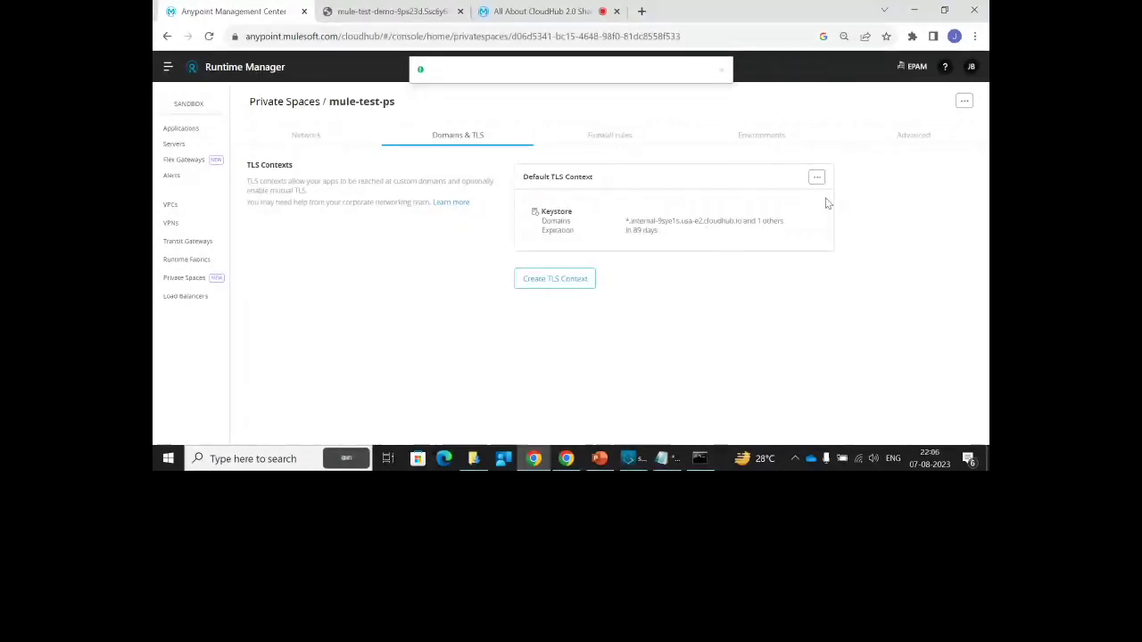
Open the details of the Default TLS Context and examine the keystore's domains
{"action": "left_click", "coordinate": [817, 179]}
{"action": "left_click", "coordinate": [785, 193]}
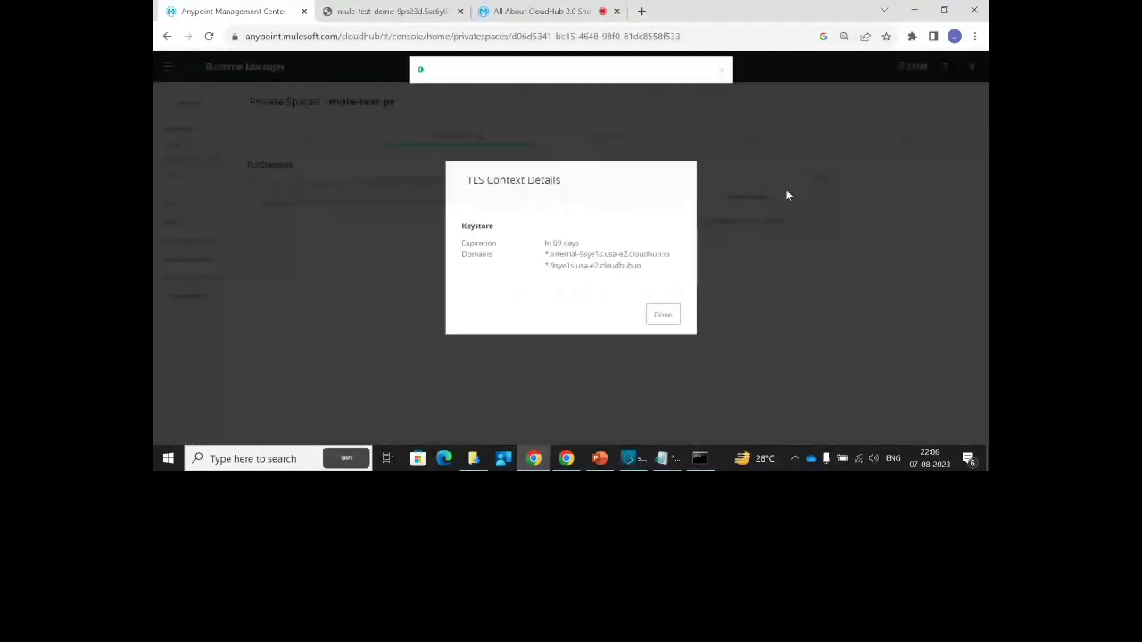
{"action": "left_click_drag", "start_coordinate": [546, 254], "coordinate": [667, 254]}
{"action": "left_click", "coordinate": [613, 278]}
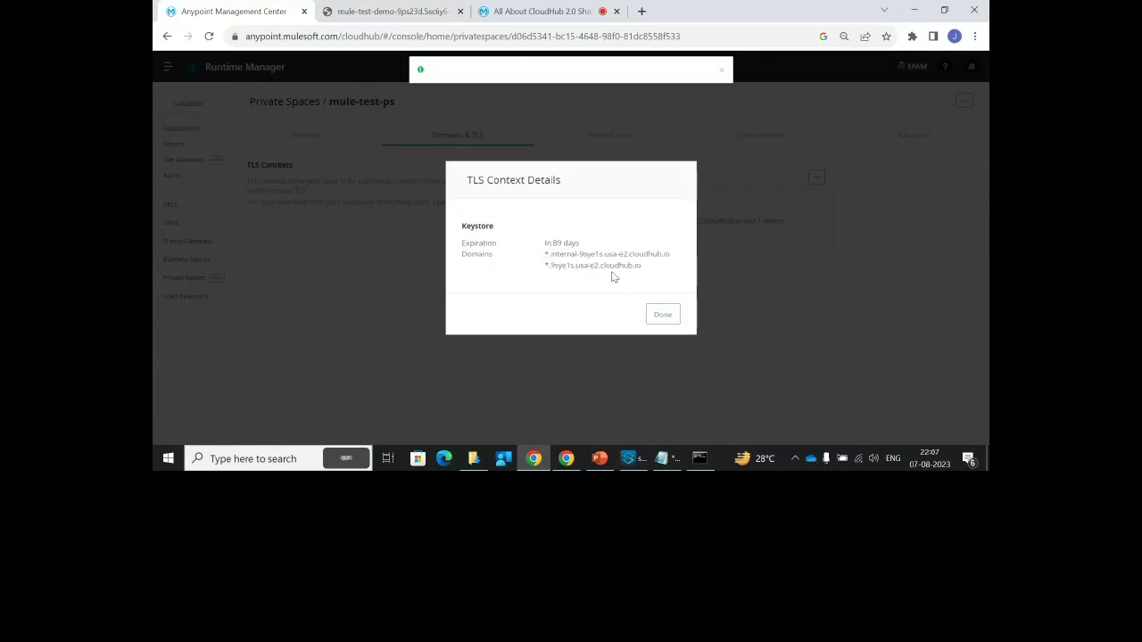
Close the TLS context details and show the keystore files in the C: drive's Certificates folder in File Explorer
{"action": "left_click", "coordinate": [661, 314]}
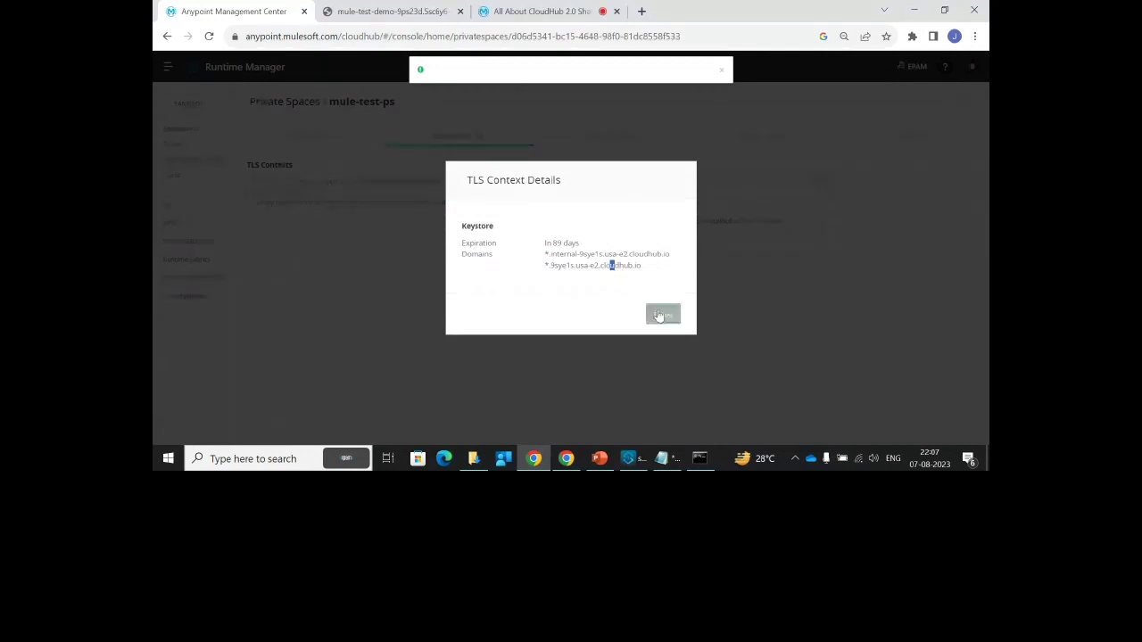
{"action": "left_click", "coordinate": [472, 458]}
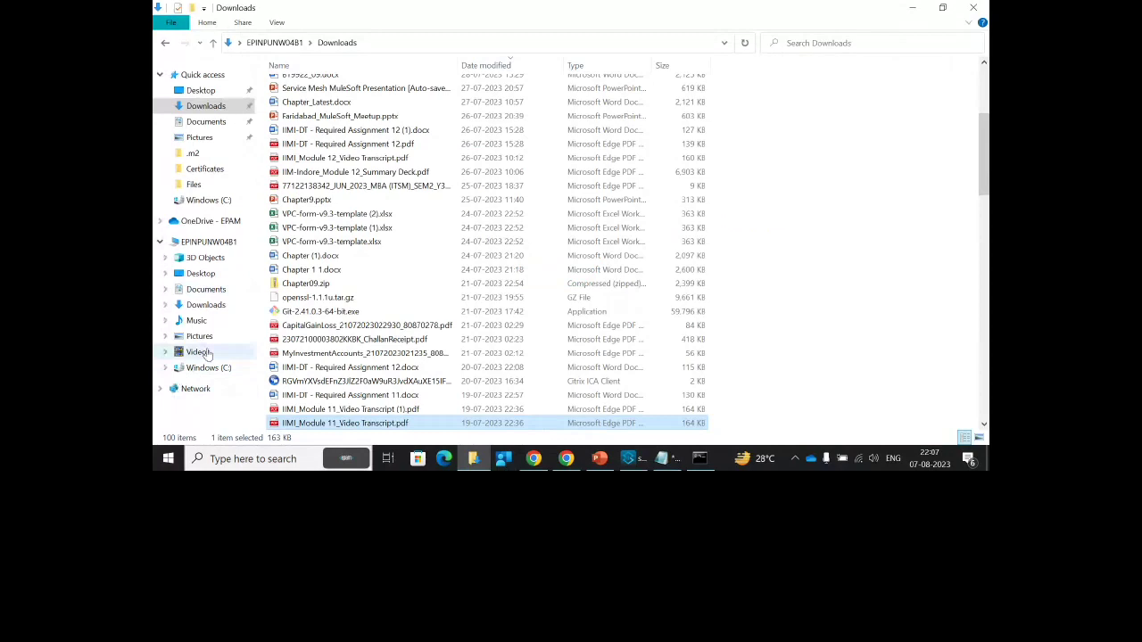
{"action": "left_click", "coordinate": [207, 368]}
{"action": "double_click", "coordinate": [288, 180]}
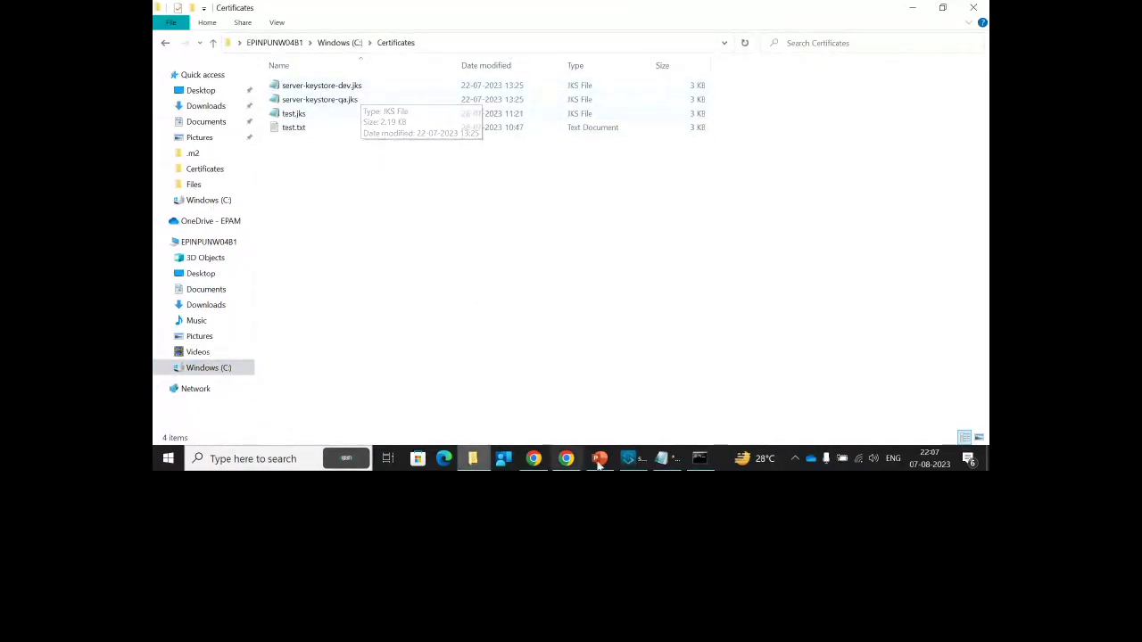
Return to Chrome and start a TLS context from a JKS file, using server-keystore-dev.jks from C:\Certificates as the keystore
{"action": "left_click", "coordinate": [533, 459]}
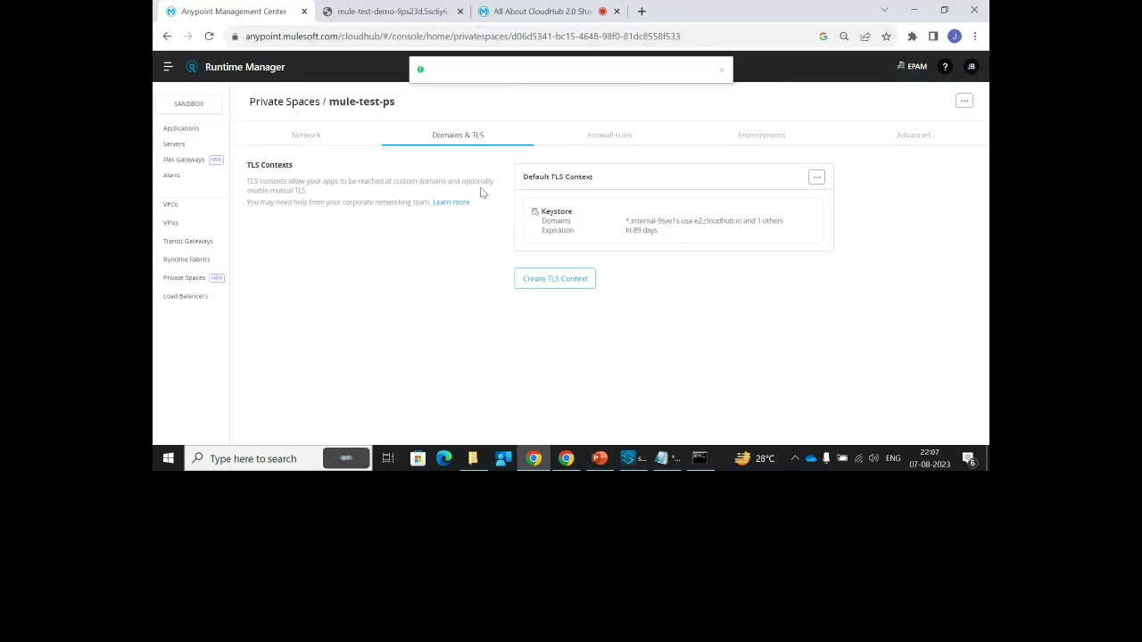
{"action": "left_click", "coordinate": [555, 278]}
{"action": "left_click", "coordinate": [524, 248]}
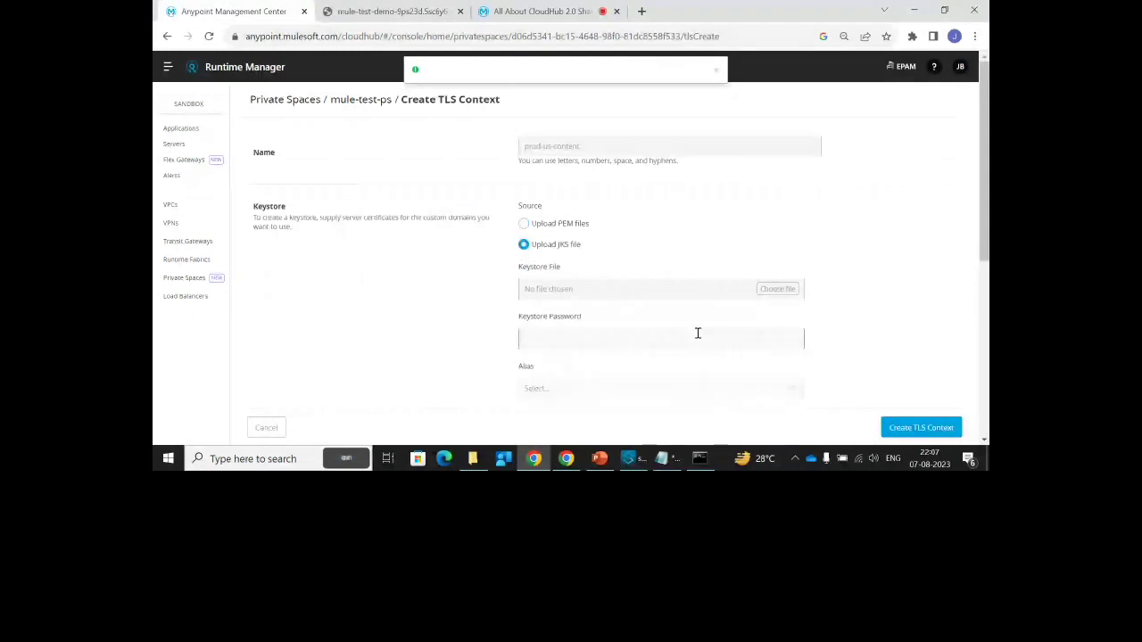
{"action": "left_click", "coordinate": [761, 289]}
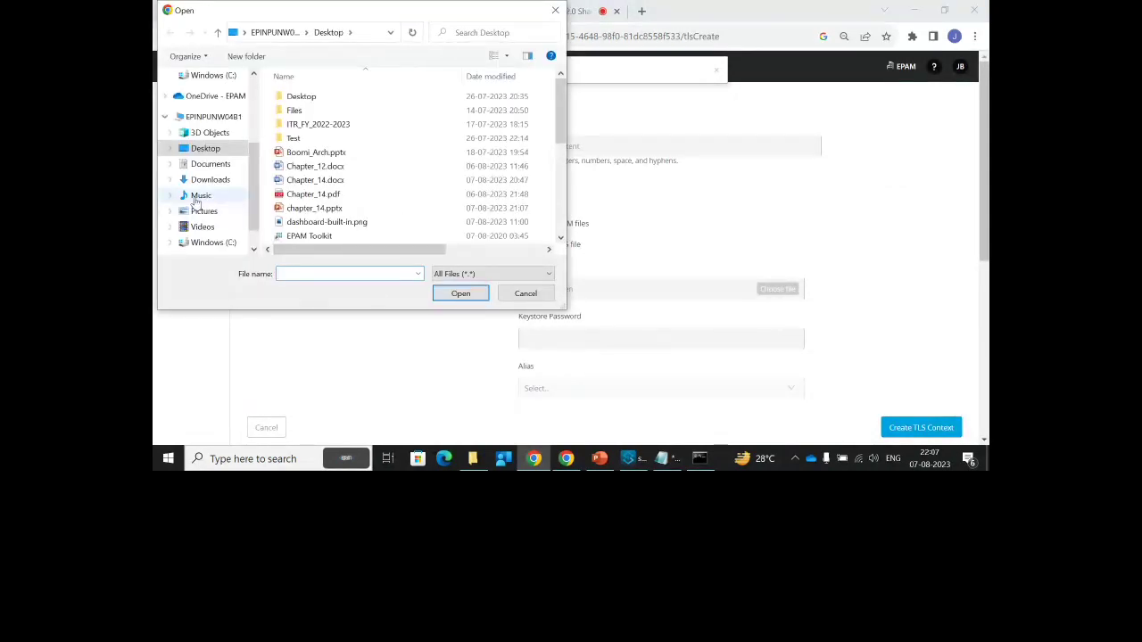
{"action": "left_click", "coordinate": [213, 241]}
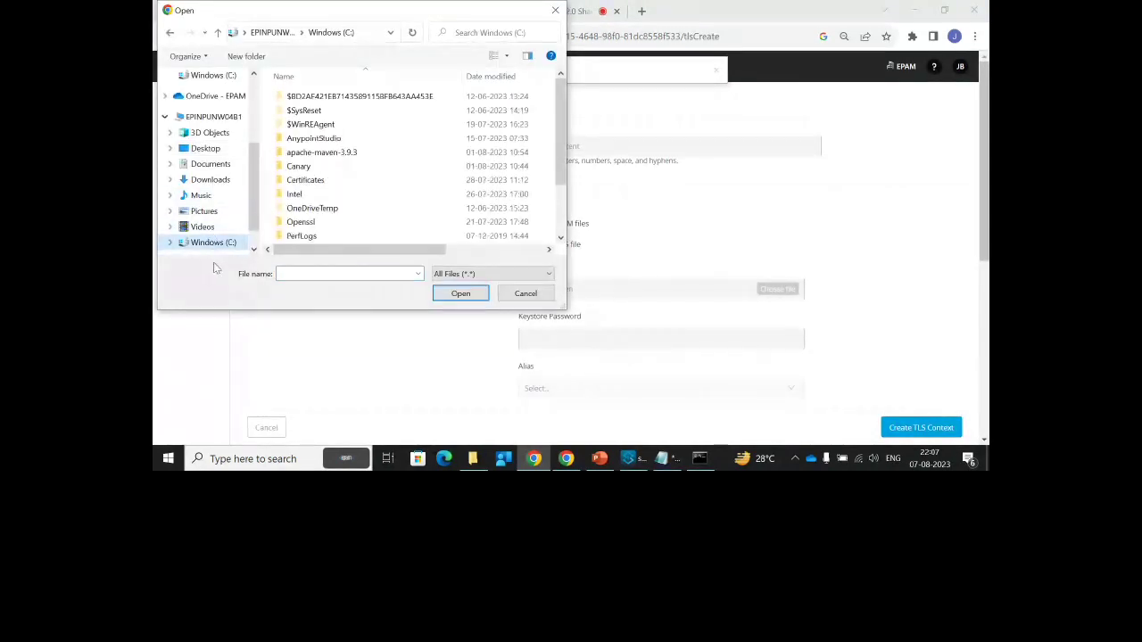
{"action": "double_click", "coordinate": [306, 179]}
{"action": "double_click", "coordinate": [325, 97]}
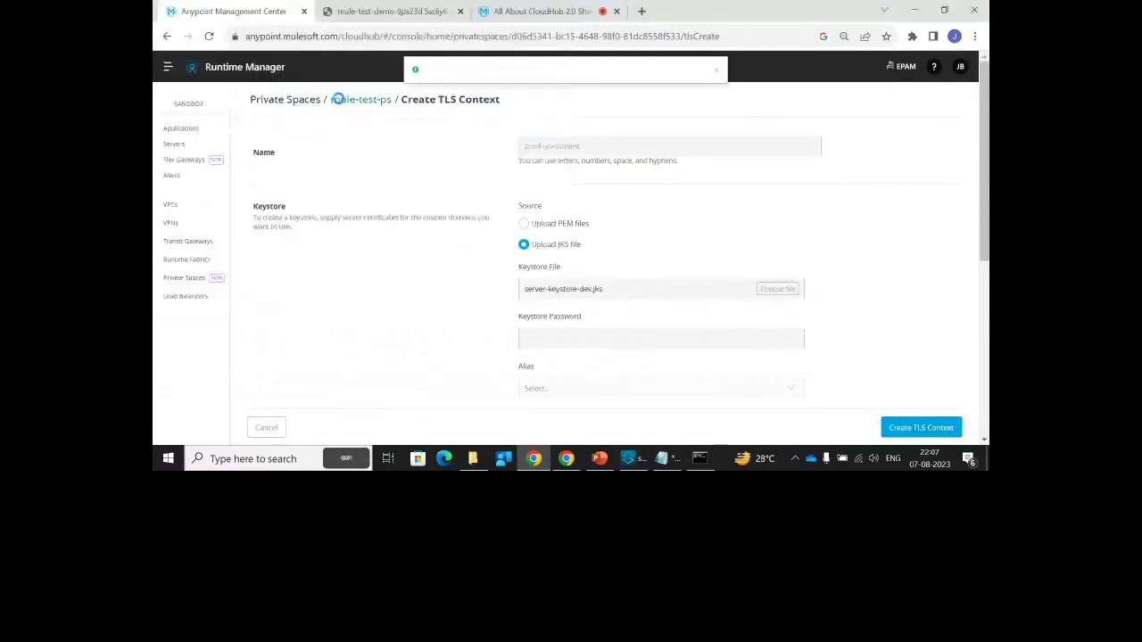
Name the TLS context api-domain-dev and enter the keystore password
{"action": "left_click", "coordinate": [584, 148]}
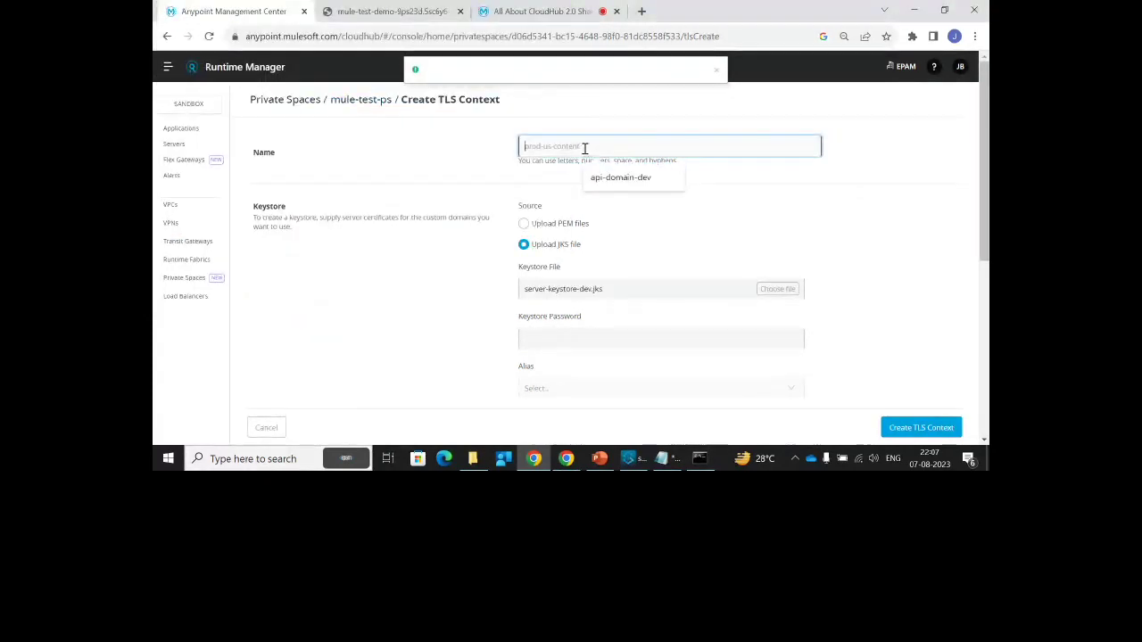
{"action": "left_click", "coordinate": [651, 179]}
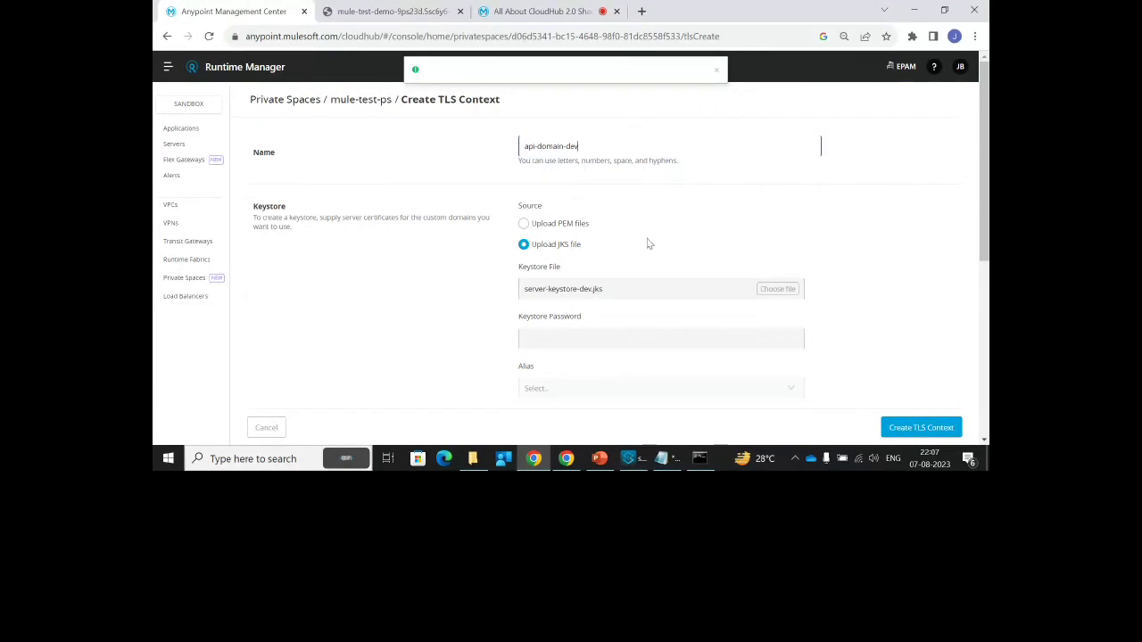
{"action": "left_click", "coordinate": [607, 339]}
{"action": "type", "text": "******"}
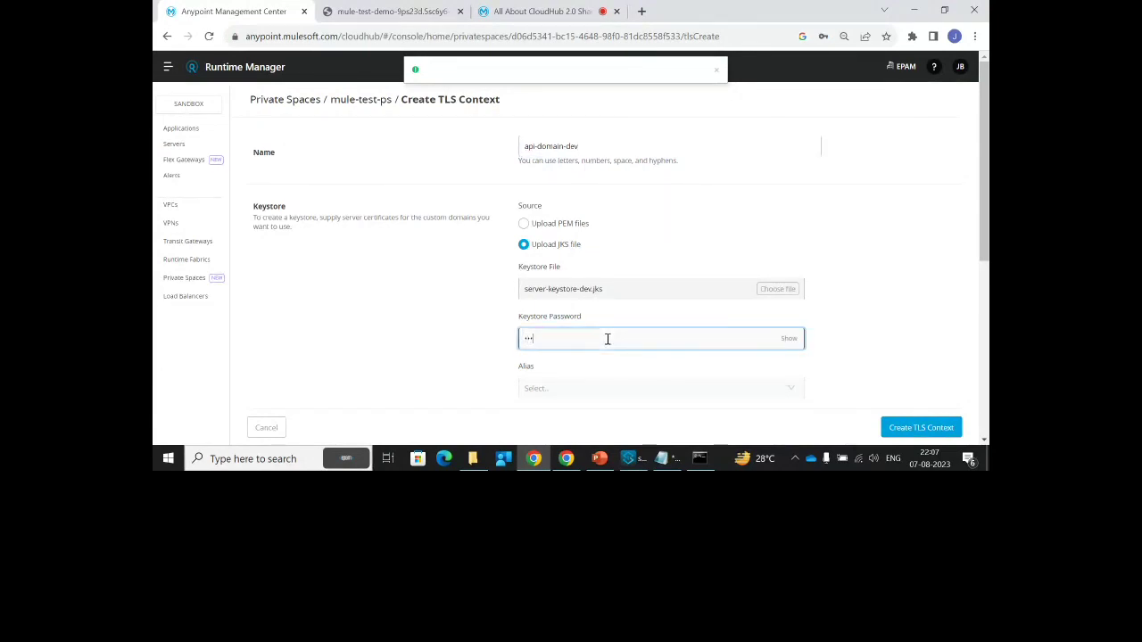
{"action": "type", "text": "**"}
Select the mule-server alias for the dev keystore and enter the key password
{"action": "scroll", "coordinate": [579, 304], "scroll_direction": "down", "scroll_amount": 3}
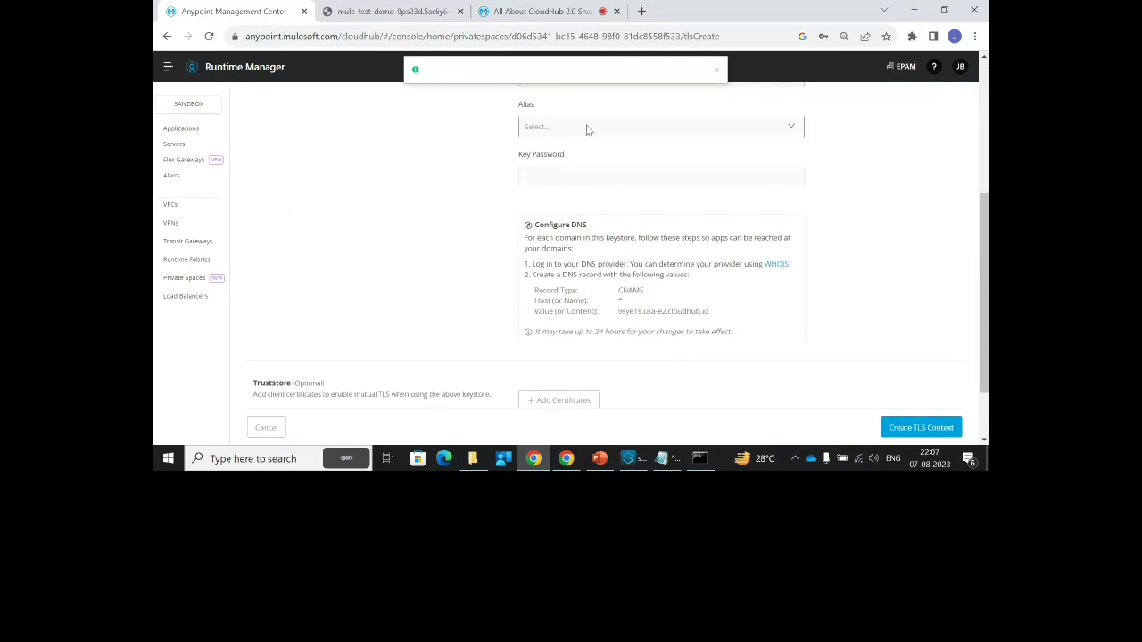
{"action": "left_click", "coordinate": [795, 127]}
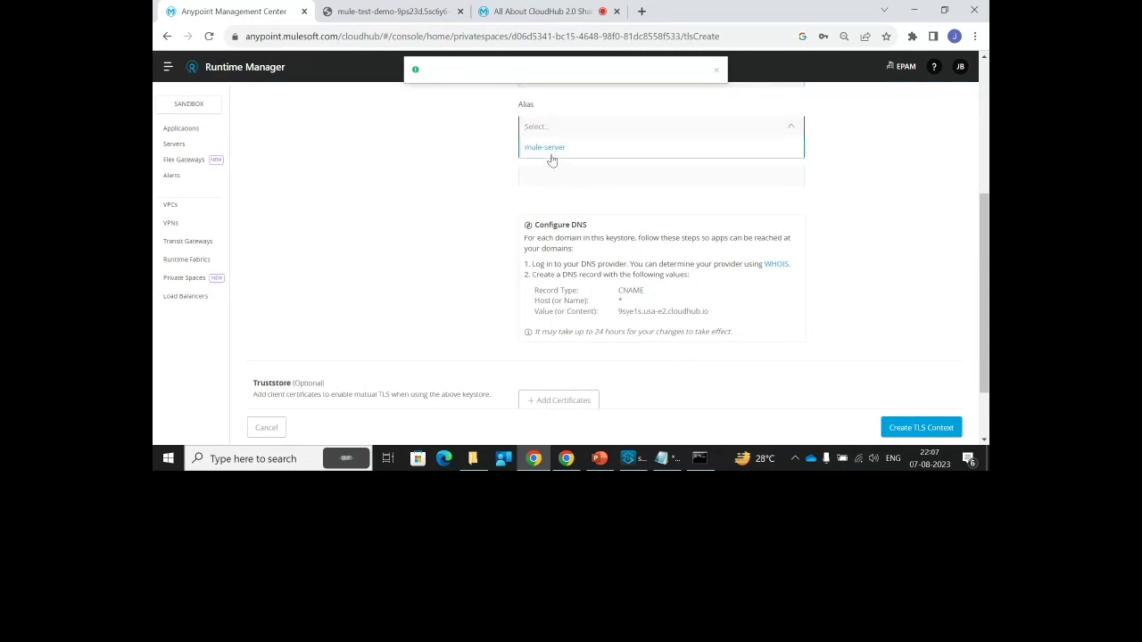
{"action": "left_click", "coordinate": [550, 152]}
{"action": "left_click", "coordinate": [565, 237]}
{"action": "type", "text": "••"}
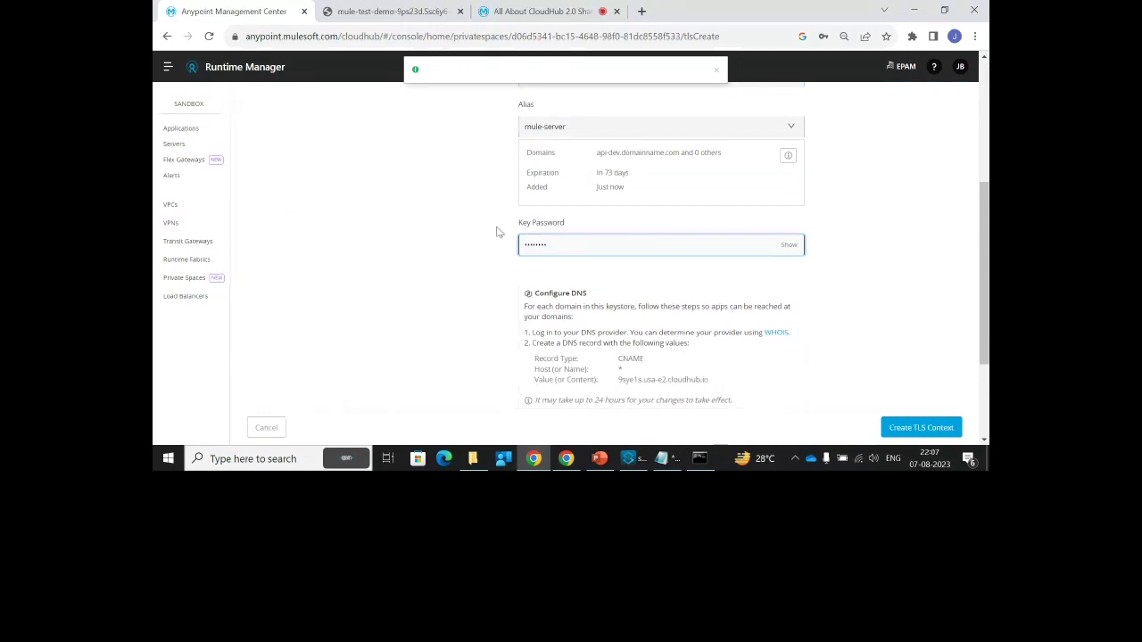
Review the DNS and optional truststore sections, and create the api-domain-dev TLS context without adding client certificates
{"action": "scroll", "coordinate": [497, 232], "scroll_direction": "down", "scroll_amount": 2}
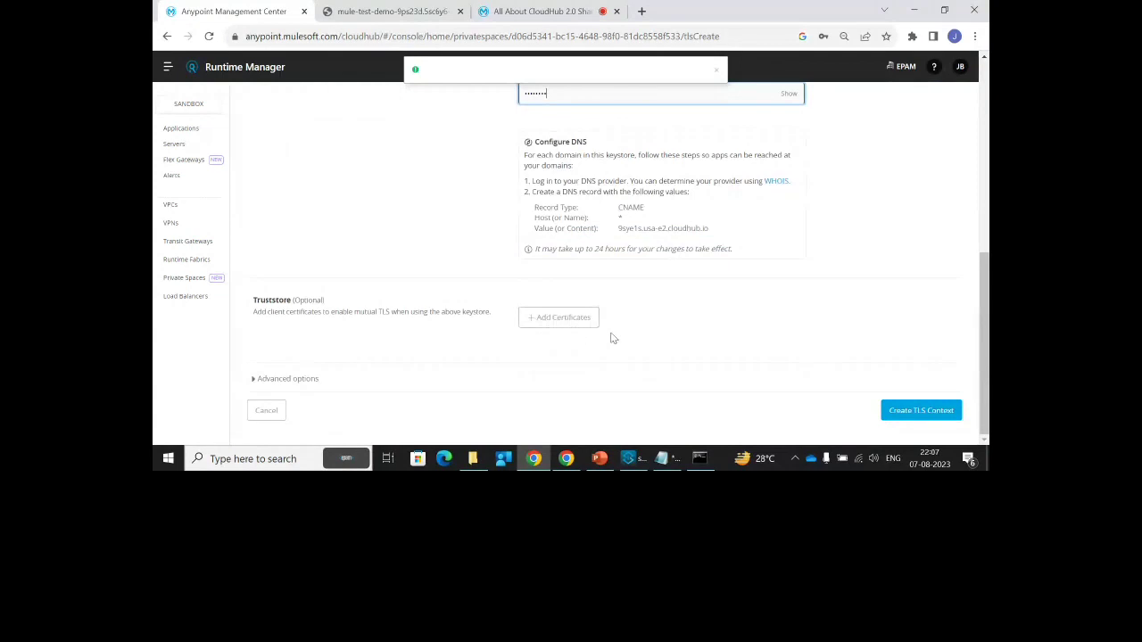
{"action": "scroll", "coordinate": [562, 179], "scroll_direction": "up", "scroll_amount": 3}
{"action": "scroll", "coordinate": [790, 370], "scroll_direction": "down", "scroll_amount": 3}
{"action": "left_click_drag", "start_coordinate": [253, 300], "coordinate": [345, 300]}
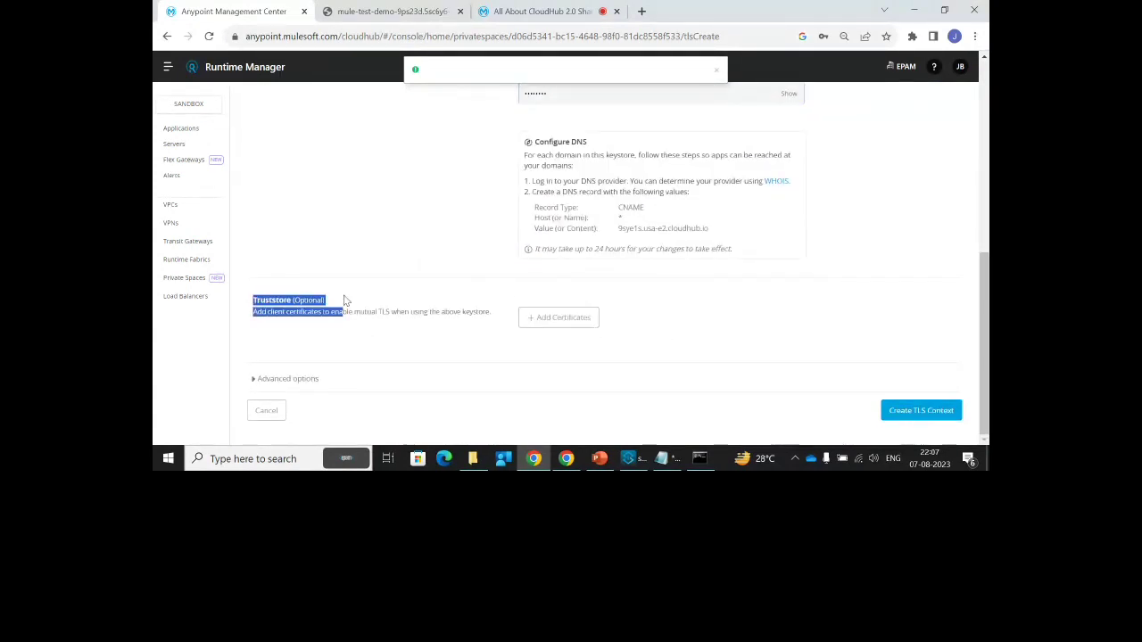
{"action": "scroll", "coordinate": [434, 349], "scroll_direction": "up", "scroll_amount": 3}
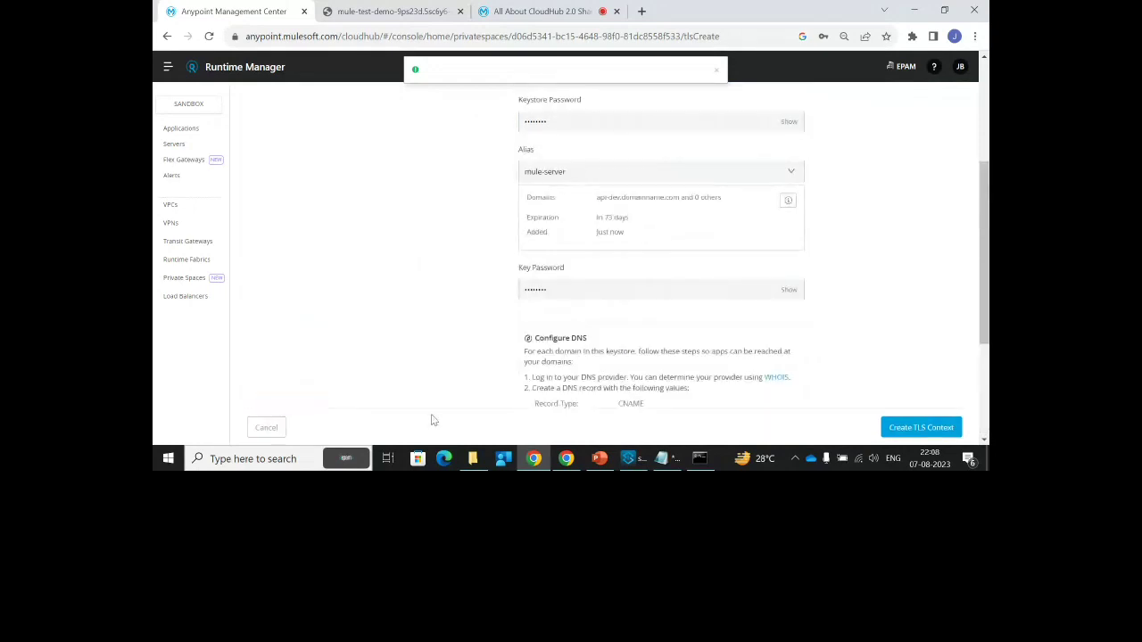
{"action": "scroll", "coordinate": [532, 206], "scroll_direction": "up", "scroll_amount": 3}
{"action": "scroll", "coordinate": [556, 258], "scroll_direction": "down", "scroll_amount": 5}
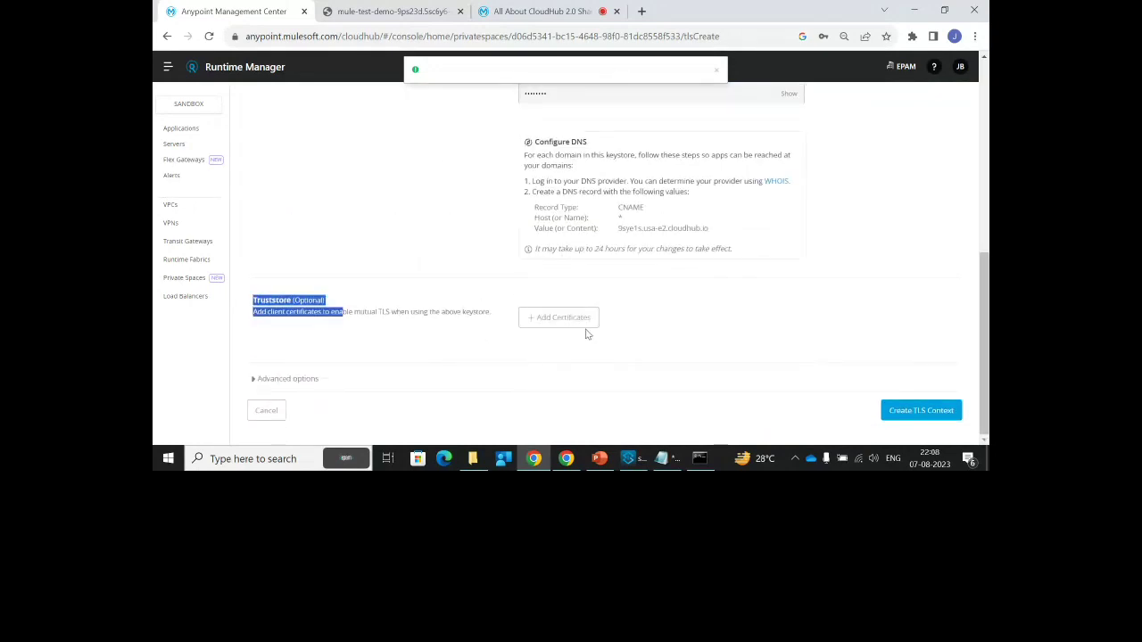
{"action": "left_click", "coordinate": [888, 411]}
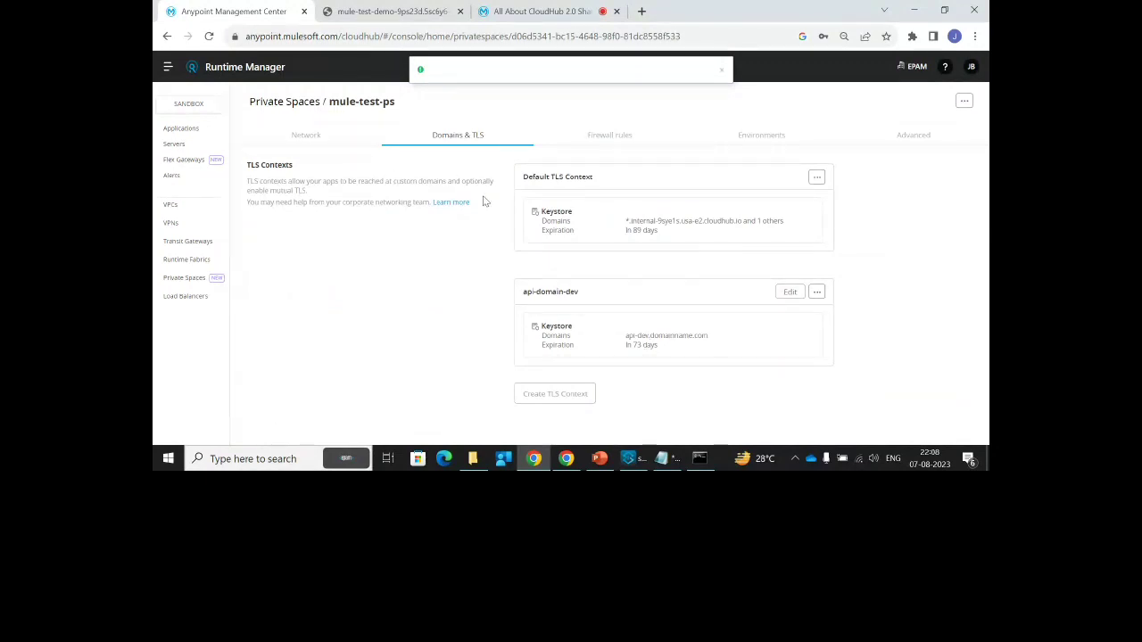
Start another TLS context and name it api-domain-qa
{"action": "left_click", "coordinate": [563, 403]}
{"action": "left_click", "coordinate": [568, 142]}
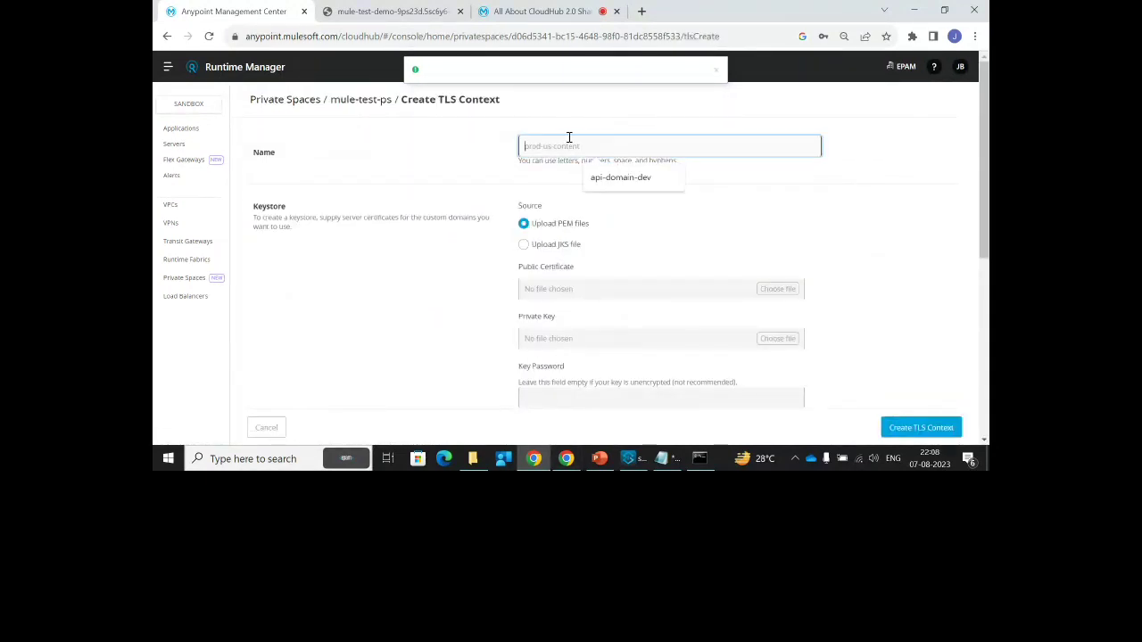
{"action": "left_click", "coordinate": [614, 178]}
{"action": "key", "text": "BackSpace"}
{"action": "key", "text": "BackSpace"}
{"action": "key", "text": "BackSpace"}
{"action": "type", "text": "qa"}
Set the keystore source to a JKS file, choose server-keystore-qa.jks and enter the keystore password
{"action": "left_click", "coordinate": [524, 245]}
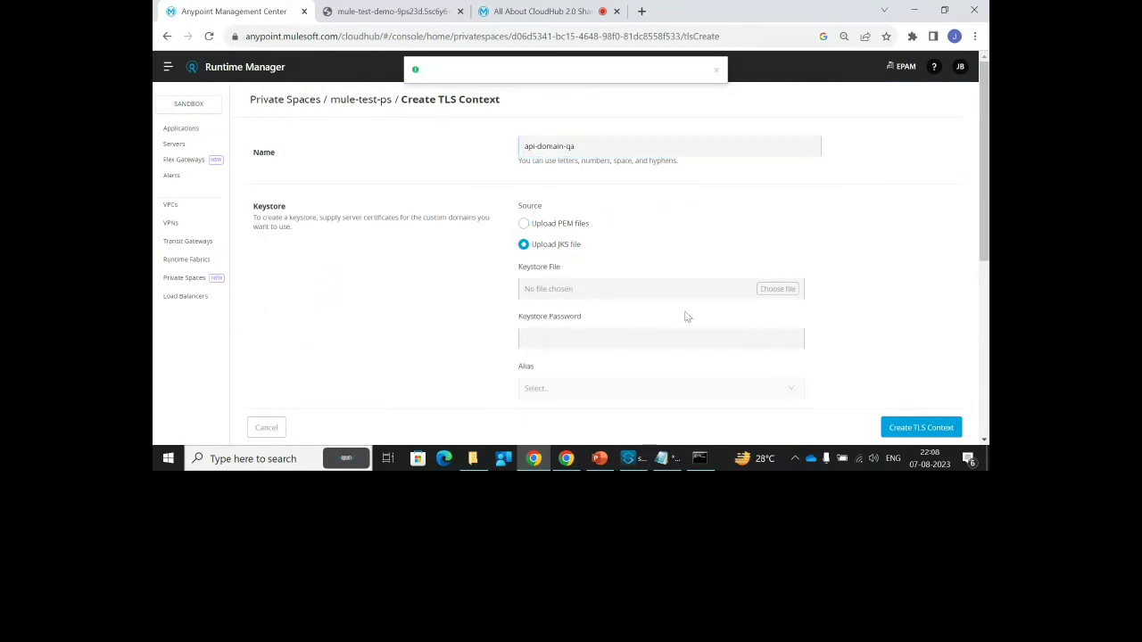
{"action": "left_click", "coordinate": [777, 289]}
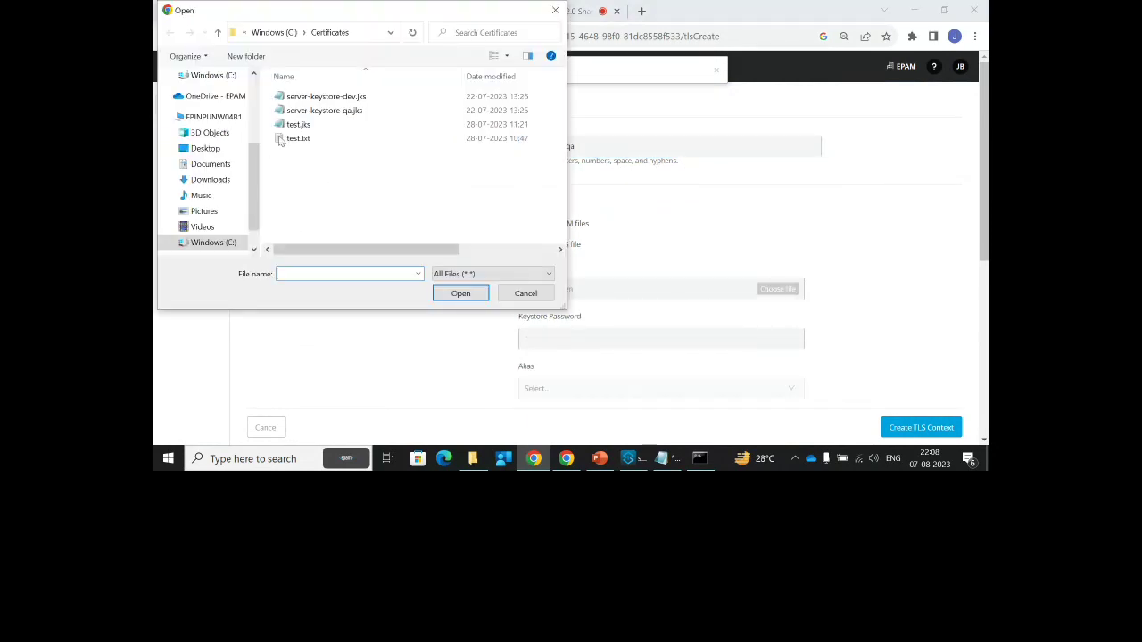
{"action": "double_click", "coordinate": [352, 112]}
{"action": "left_click", "coordinate": [630, 340]}
{"action": "type", "text": "*****"}
Select the mule-server alias, enter the key password and create the api-domain-qa TLS context
{"action": "scroll", "coordinate": [630, 340], "scroll_direction": "down", "scroll_amount": 3}
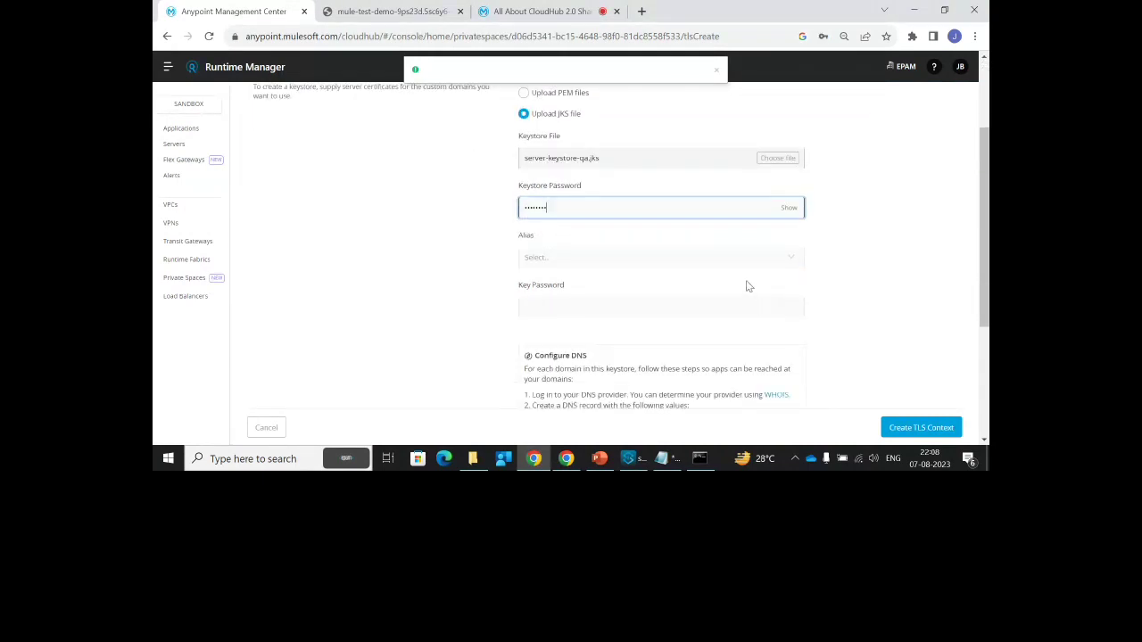
{"action": "left_click", "coordinate": [546, 261]}
{"action": "left_click", "coordinate": [545, 282]}
{"action": "left_click", "coordinate": [556, 373]}
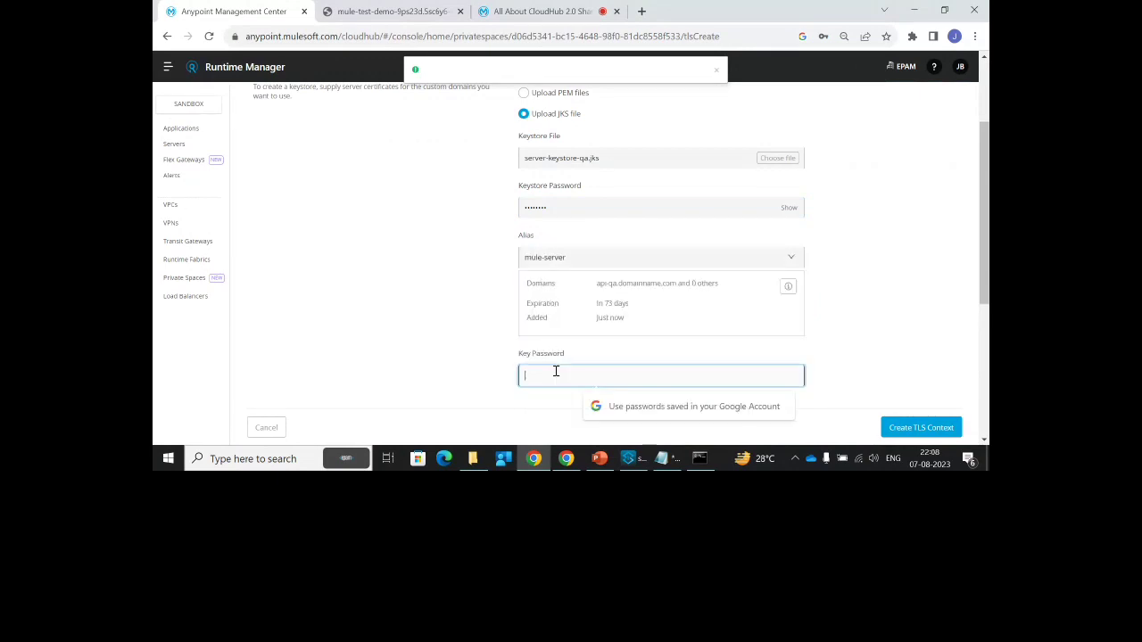
{"action": "type", "text": "****"}
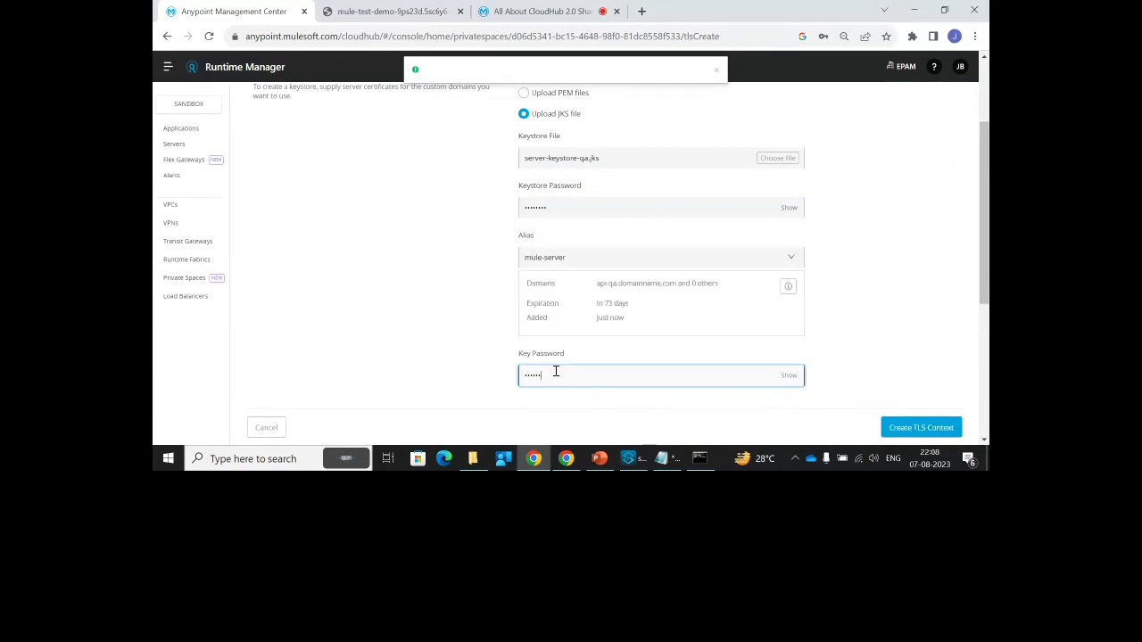
{"action": "scroll", "coordinate": [630, 371], "scroll_direction": "down", "scroll_amount": 5}
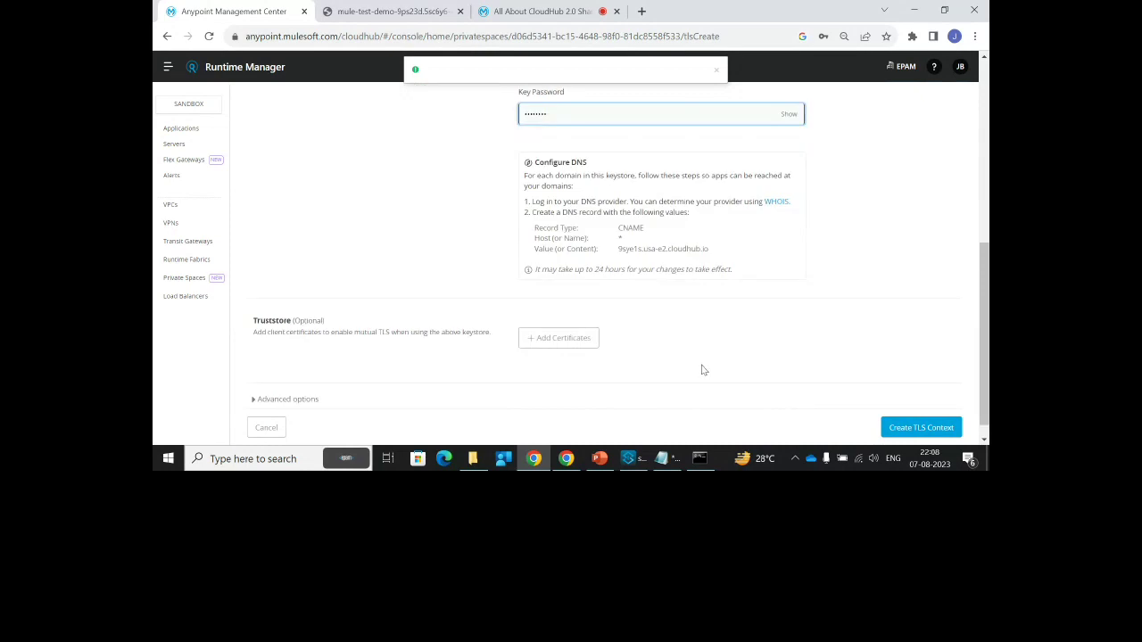
{"action": "left_click", "coordinate": [942, 425]}
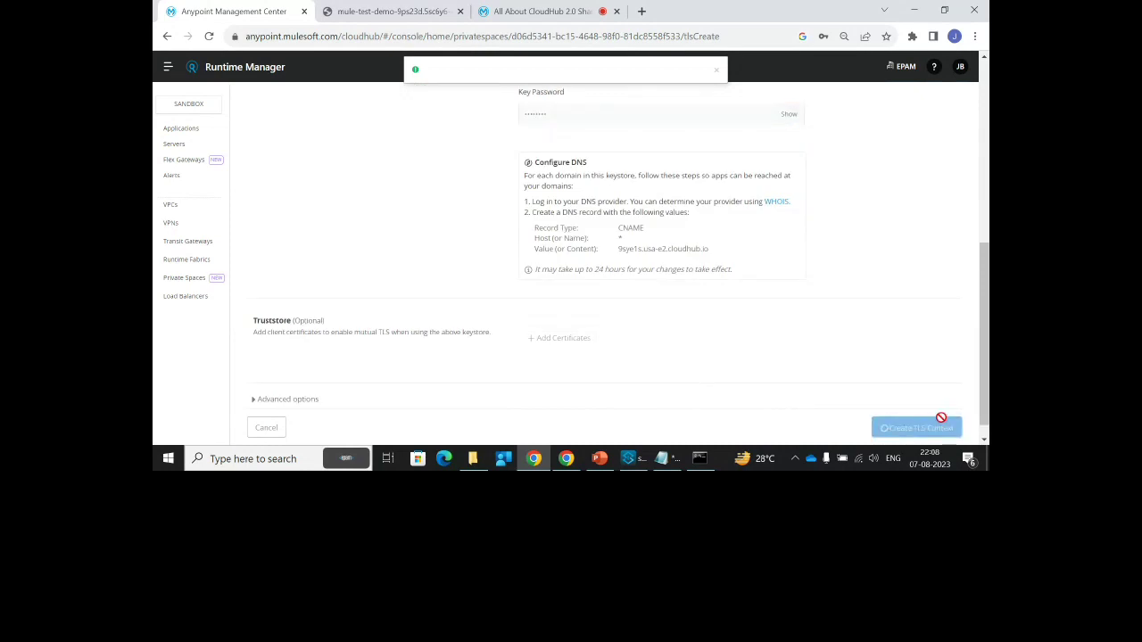
Highlight the keystore domains of api-domain-dev and the Default TLS Context, and open the default context's details
{"action": "scroll", "coordinate": [607, 366], "scroll_direction": "down", "scroll_amount": 1}
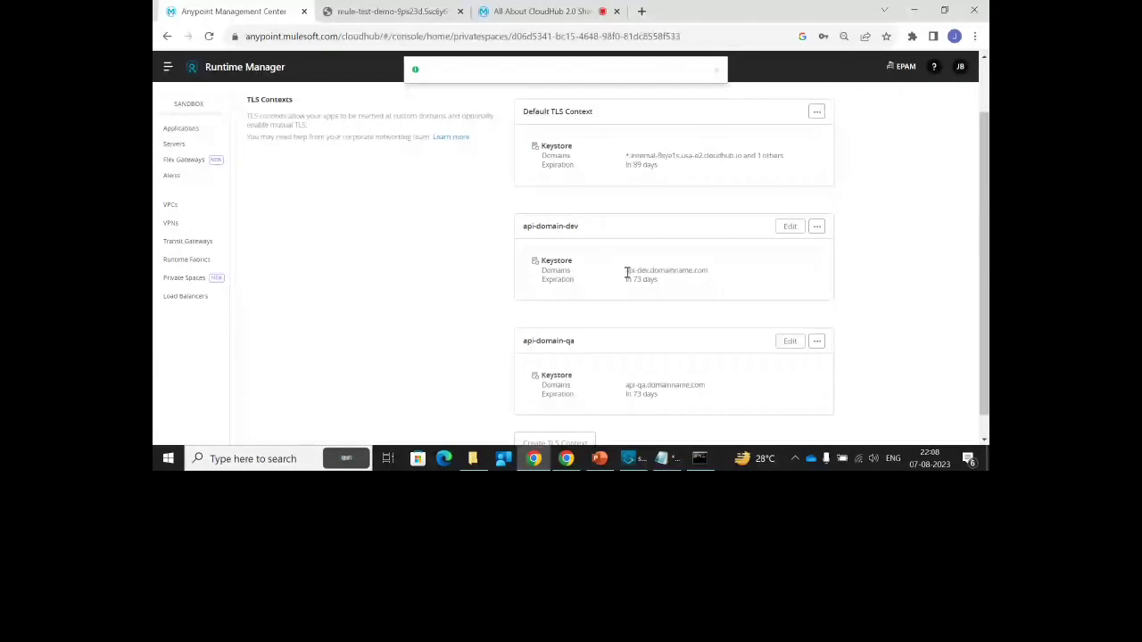
{"action": "left_click_drag", "start_coordinate": [627, 272], "coordinate": [708, 280]}
{"action": "left_click_drag", "start_coordinate": [627, 156], "coordinate": [783, 156]}
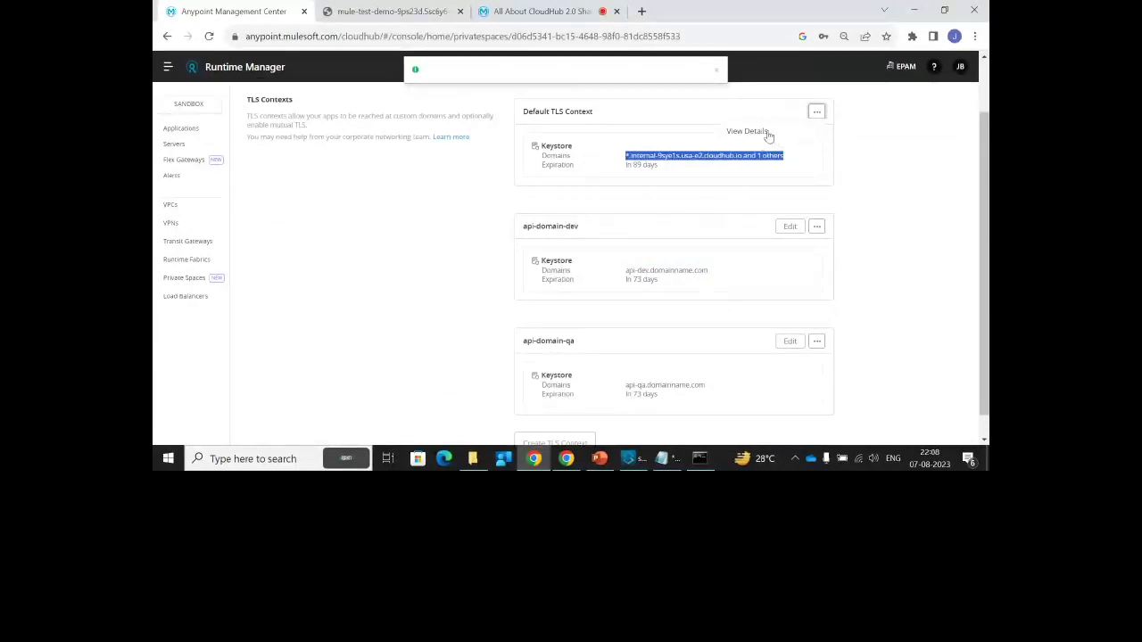
{"action": "left_click", "coordinate": [762, 132]}
Copy the domain internal-9sye1s.usa-e2.cloudhub.io from the details into Notepad, replacing the existing text
{"action": "left_click_drag", "start_coordinate": [548, 255], "coordinate": [685, 256]}
{"action": "key", "text": "ctrl+c"}
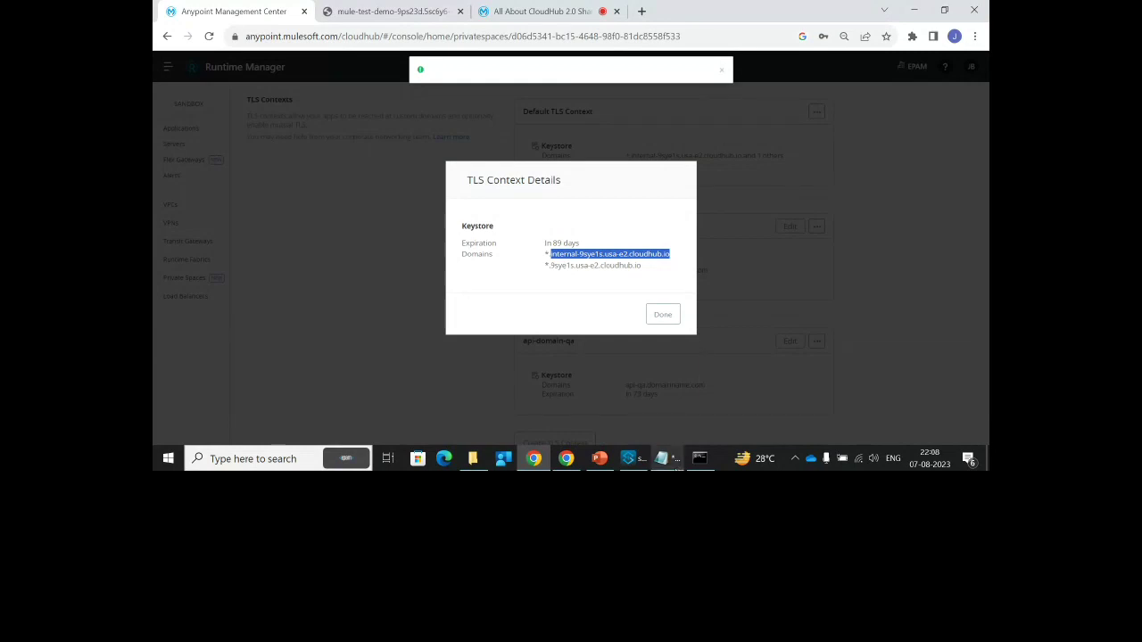
{"action": "left_click", "coordinate": [661, 459]}
{"action": "left_click_drag", "start_coordinate": [367, 46], "coordinate": [154, 34]}
{"action": "key", "text": "ctrl+v"}
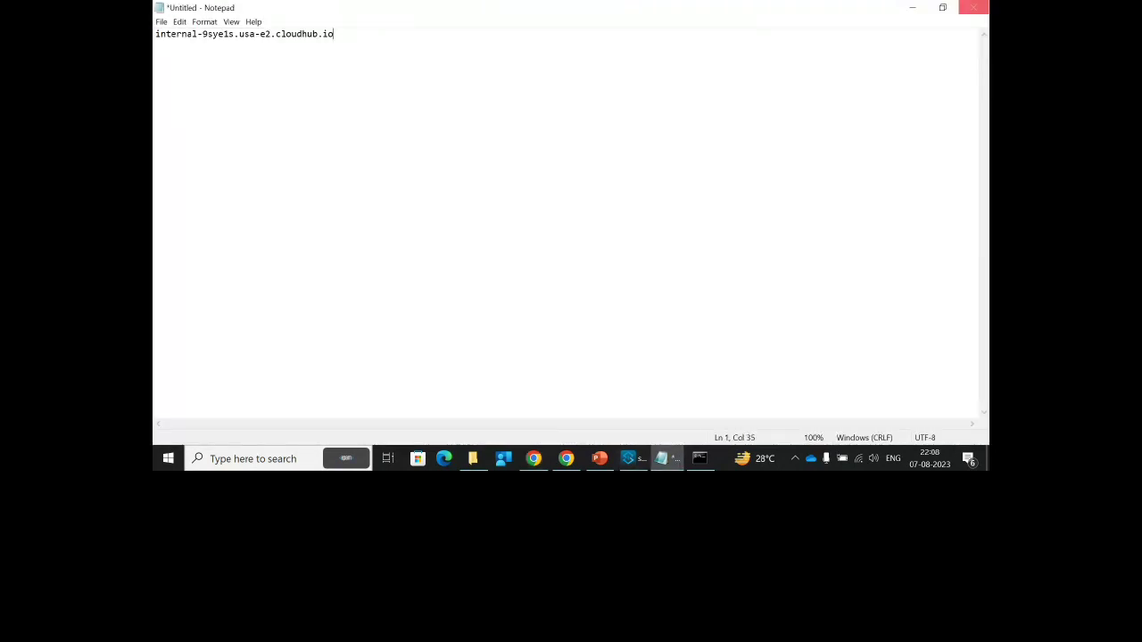
Add the public domain 9sye1s.usa-e2.cloudhub.io on a new line above the internal domain
{"action": "left_click_drag", "start_coordinate": [337, 33], "coordinate": [208, 34]}
{"action": "key", "text": "ctrl+c"}
{"action": "left_click", "coordinate": [156, 36]}
{"action": "key", "text": "Return"}
{"action": "key", "text": "Up"}
{"action": "key", "text": "ctrl+v"}
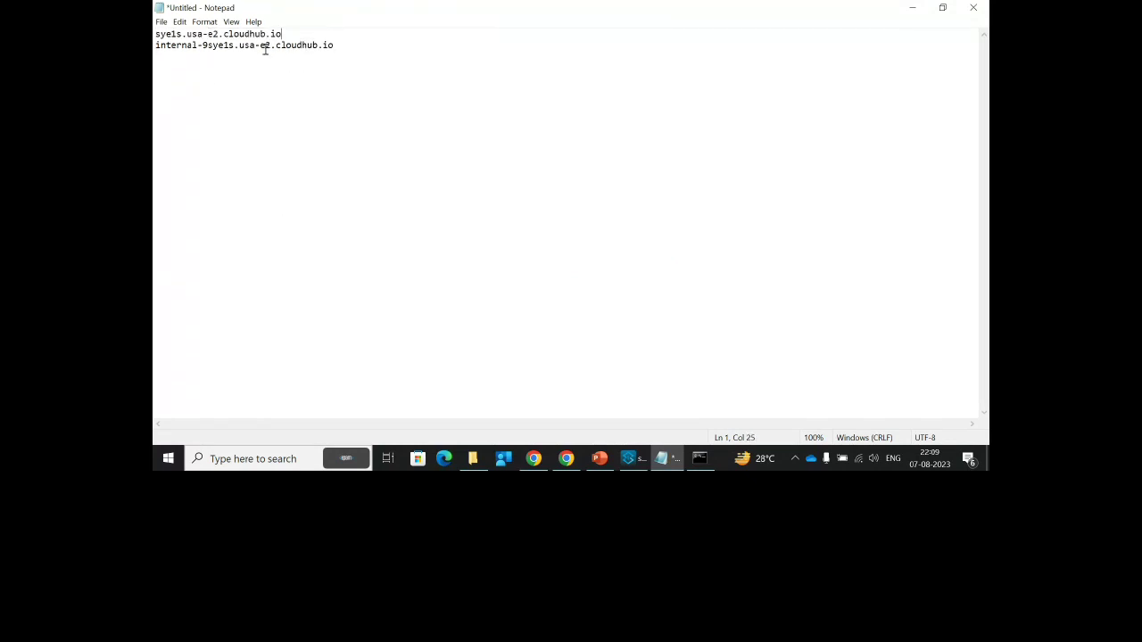
{"action": "left_click", "coordinate": [156, 34]}
{"action": "type", "text": "9"}
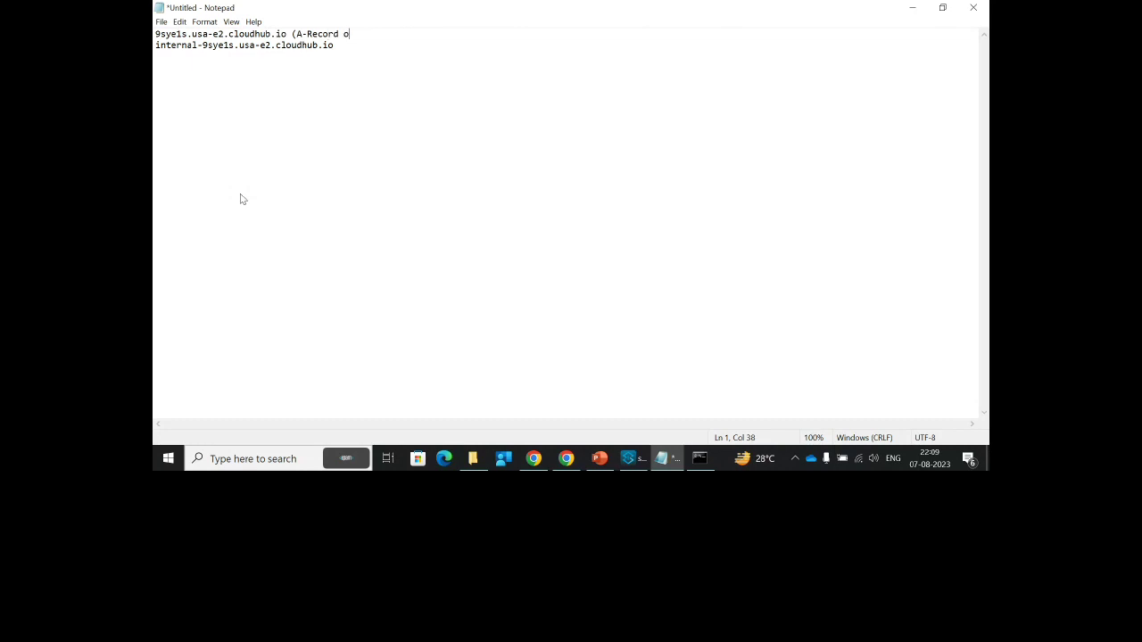
Label the first domain (A-Record or FQDN) and the second (Internal A-Record or FQDN), and switch back to Chrome
{"action": "type", "text": "F"}
{"action": "left_click_drag", "start_coordinate": [292, 34], "coordinate": [406, 32]}
{"action": "key", "text": "ctrl+c"}
{"action": "left_click", "coordinate": [357, 50]}
{"action": "key", "text": "ctrl+v"}
{"action": "left_click", "coordinate": [343, 46]}
{"action": "type", "text": "Internal"}
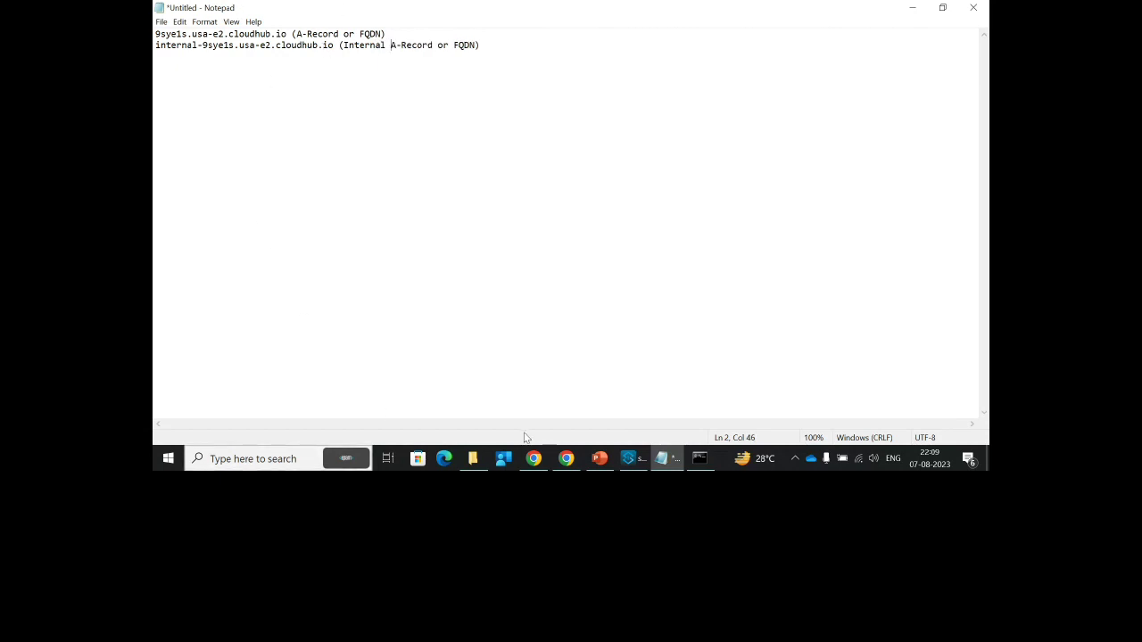
{"action": "left_click", "coordinate": [533, 458]}
{"action": "left_click", "coordinate": [533, 458]}
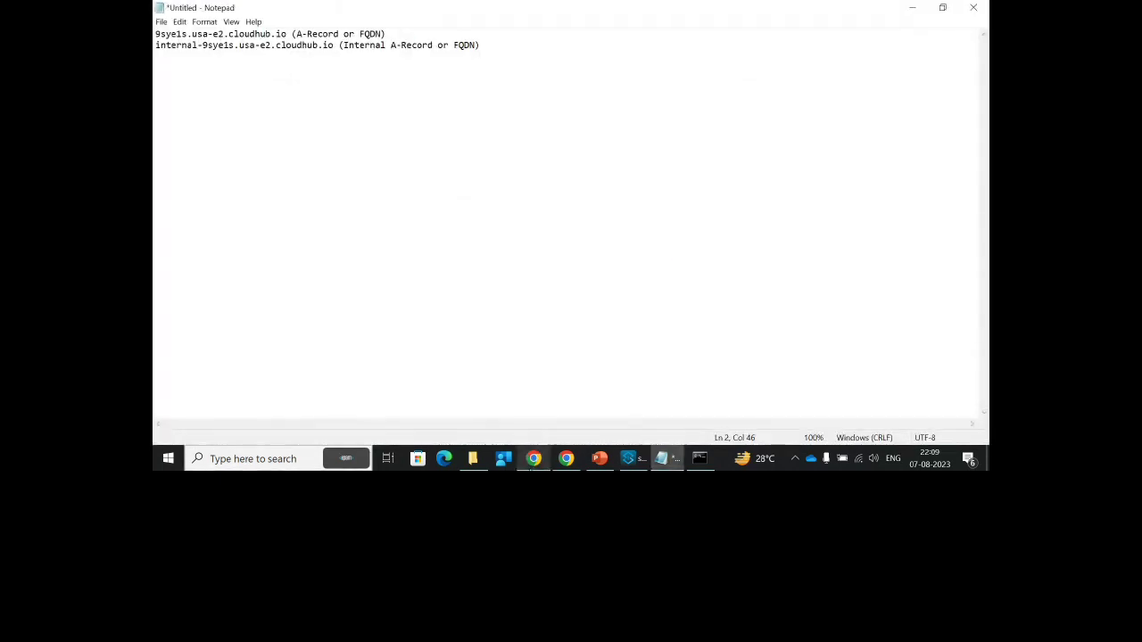
Copy the keystore domain api-dev.domainname.com of api-domain-dev and insert it before the public domain on the first Notepad line
{"action": "left_click", "coordinate": [533, 459]}
{"action": "left_click", "coordinate": [668, 314]}
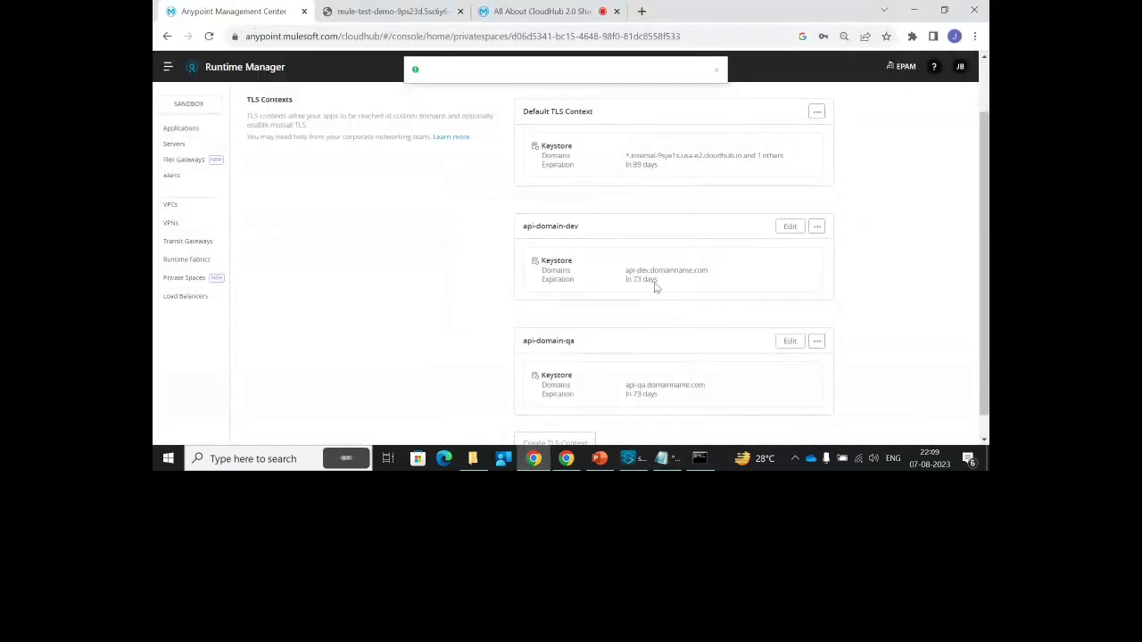
{"action": "left_click_drag", "start_coordinate": [628, 270], "coordinate": [709, 270]}
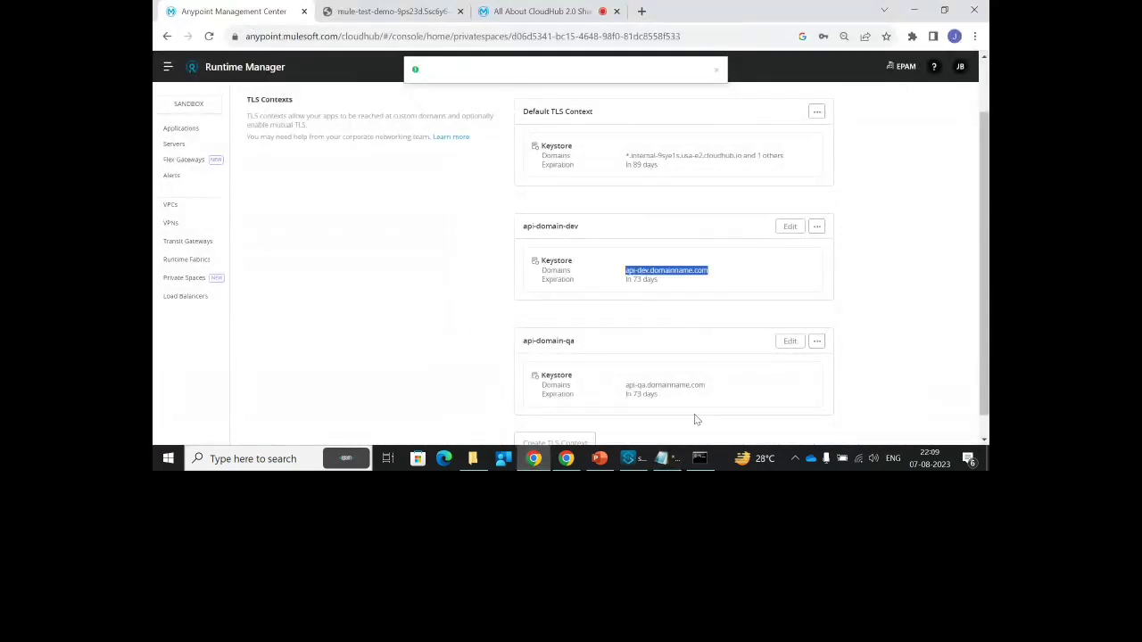
{"action": "left_click", "coordinate": [661, 458]}
{"action": "left_click", "coordinate": [155, 34]}
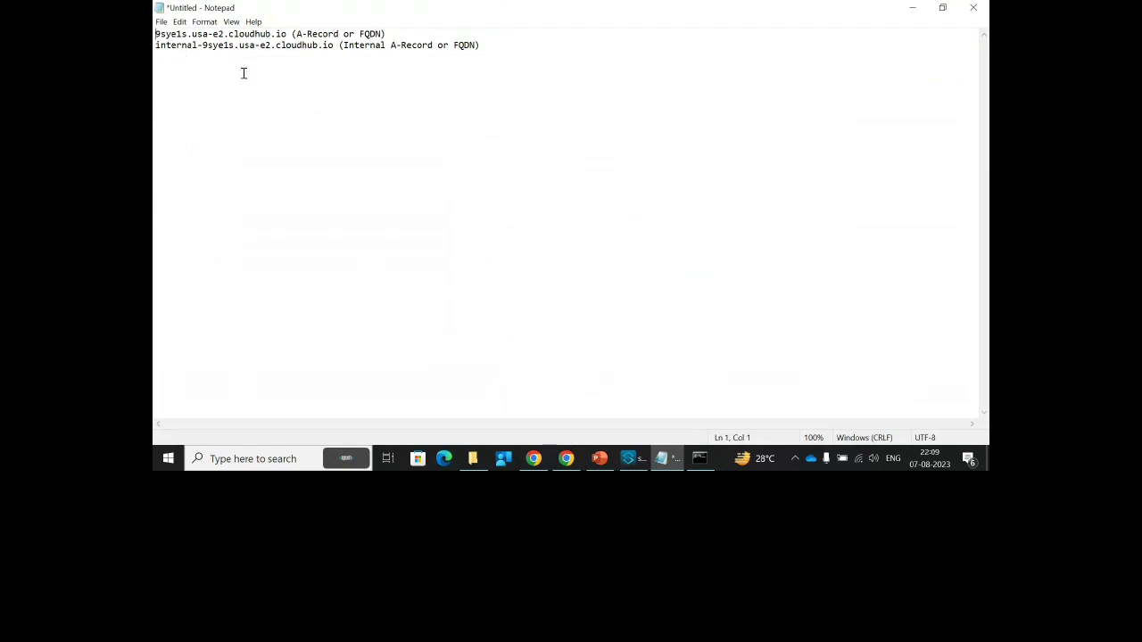
{"action": "key", "text": "ctrl+v"}
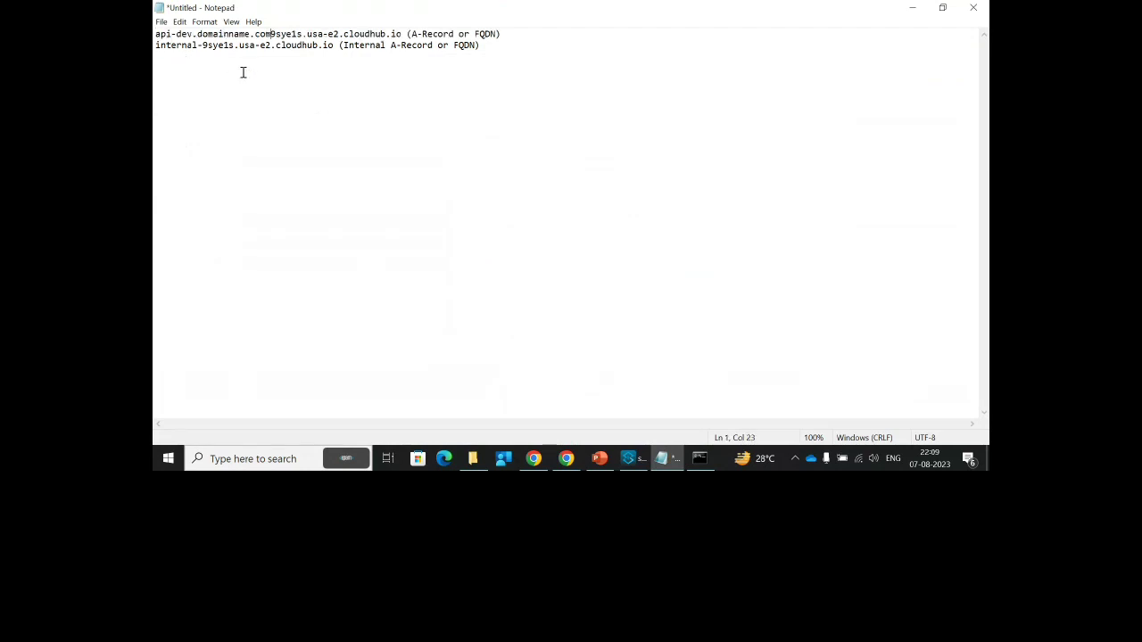
Label the api-dev.domainname.com entry (CNAME) and add the arrow ==> pointing to the public A-Record domain
{"action": "type", "text": "==>"}
{"action": "key", "text": "Left"}
{"action": "key", "text": "Left"}
{"action": "key", "text": "Left"}
{"action": "key", "text": "Left"}
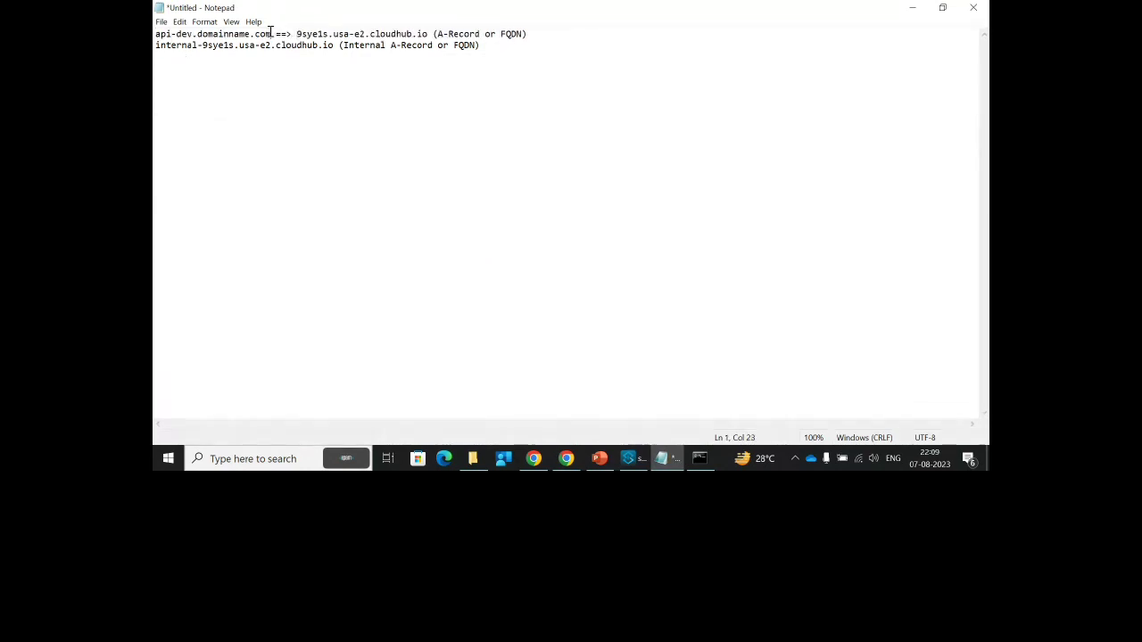
{"action": "type", "text": "(CNAME)"}
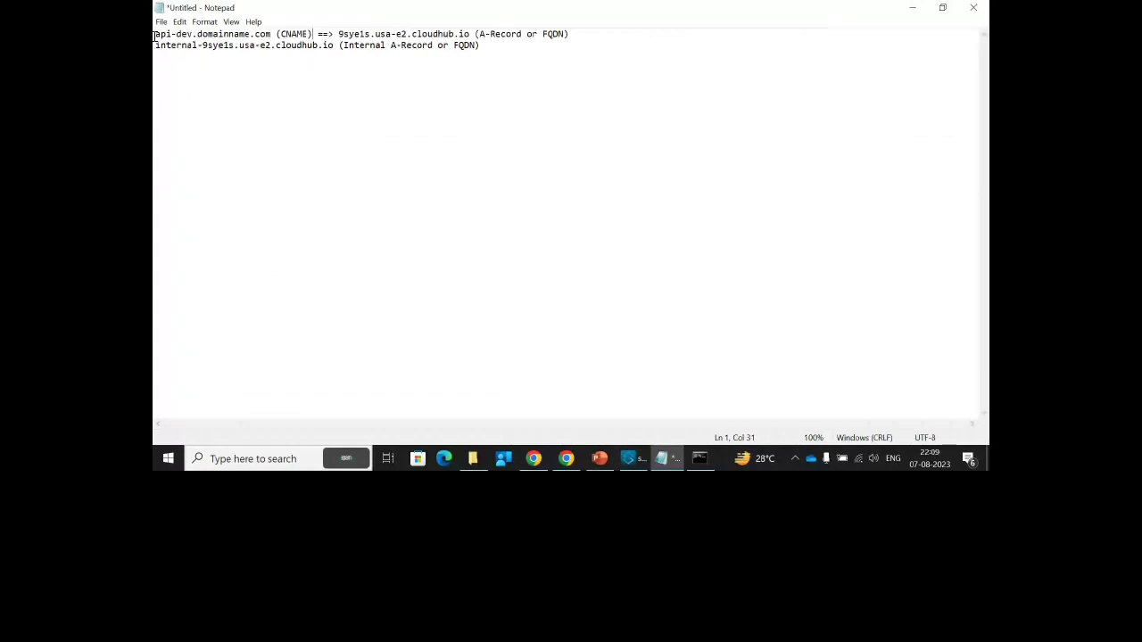
Copy "api-dev.domainname.com (CNAME)" to the start of the second line and add => before the internal domain
{"action": "left_click_drag", "start_coordinate": [155, 34], "coordinate": [541, 33]}
{"action": "left_click", "coordinate": [355, 151]}
{"action": "left_click_drag", "start_coordinate": [314, 34], "coordinate": [156, 40]}
{"action": "left_click", "coordinate": [155, 47]}
{"action": "key", "text": "ctrl+v"}
{"action": "type", "text": "="}
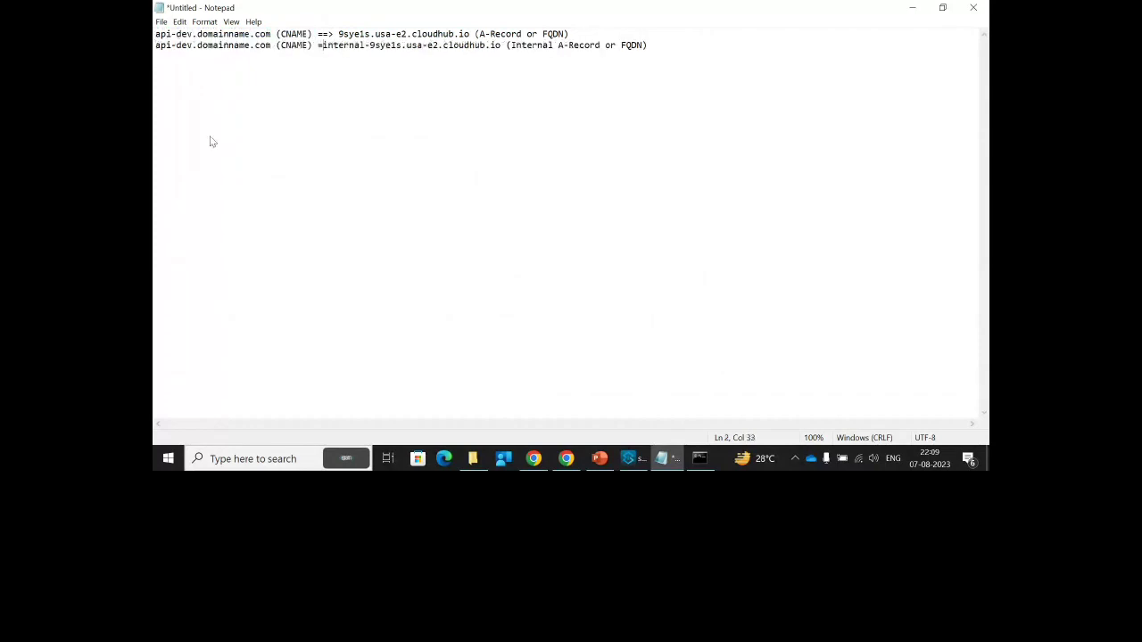
{"action": "type", "text": ">"}
Prefix the second line's api-dev.domainname.com with "internal-"
{"action": "left_click", "coordinate": [190, 46]}
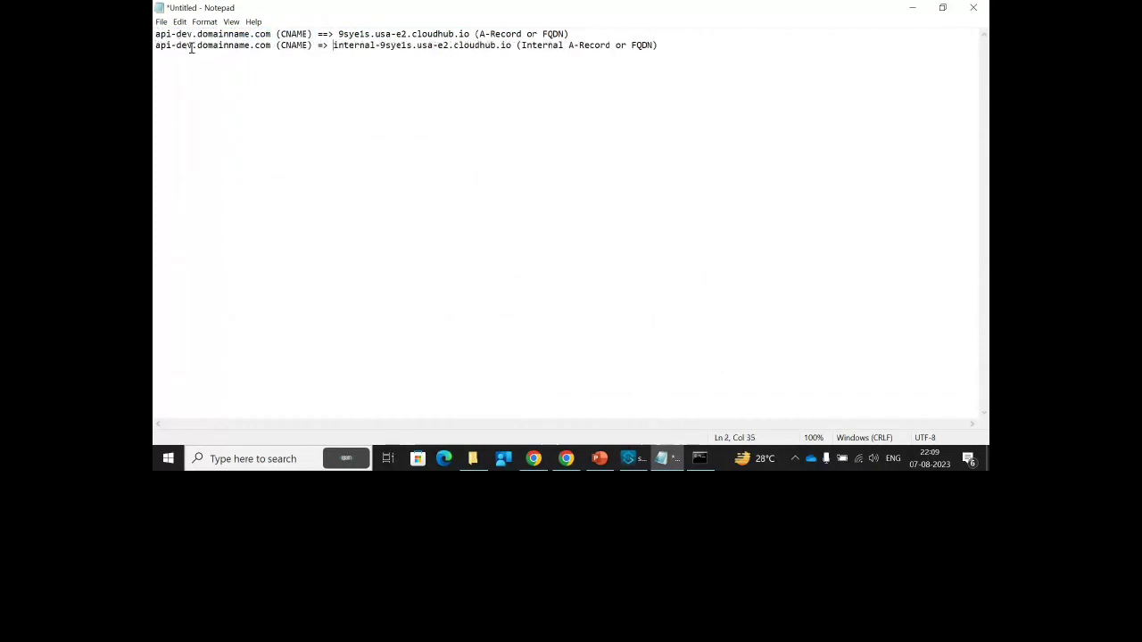
{"action": "left_click_drag", "start_coordinate": [156, 45], "coordinate": [162, 45]}
{"action": "type", "text": "internal-"}
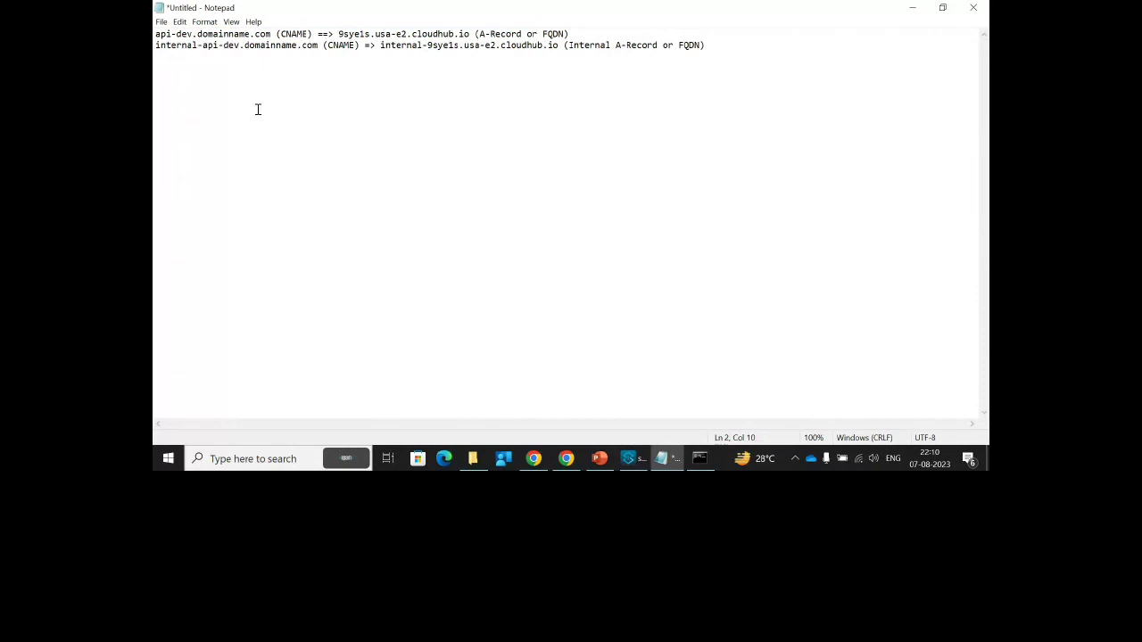
Duplicate the two dev mapping lines below the originals, separated by blank lines
{"action": "left_click_drag", "start_coordinate": [719, 46], "coordinate": [155, 3]}
{"action": "key", "text": "ctrl+c"}
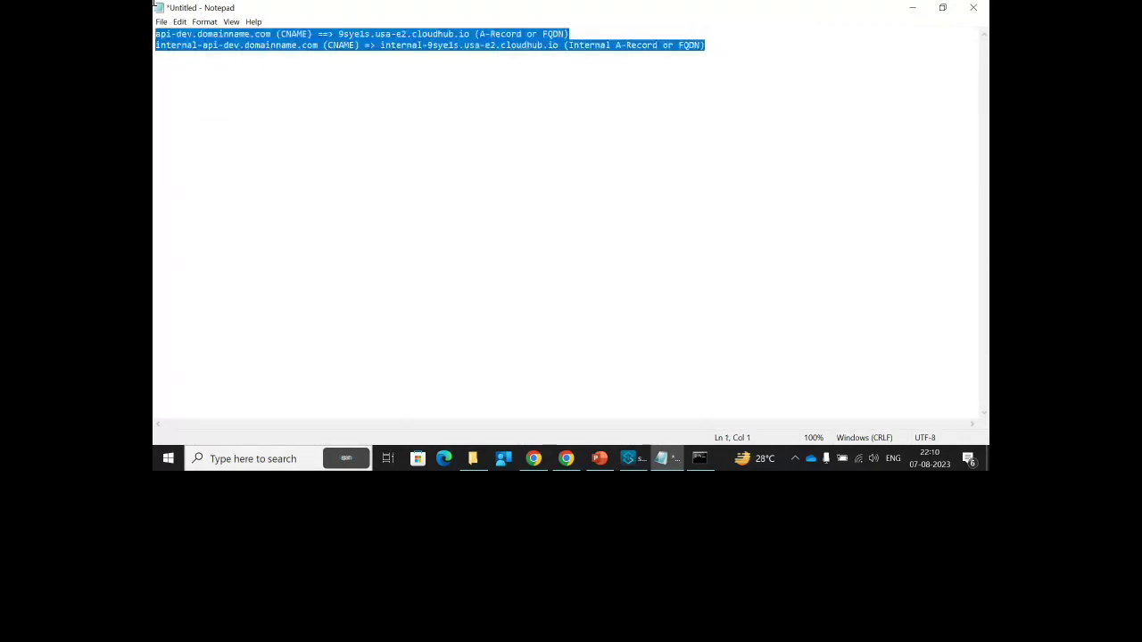
{"action": "left_click", "coordinate": [723, 60]}
{"action": "key", "text": "Return"}
{"action": "key", "text": "Return"}
{"action": "key", "text": "ctrl+v"}
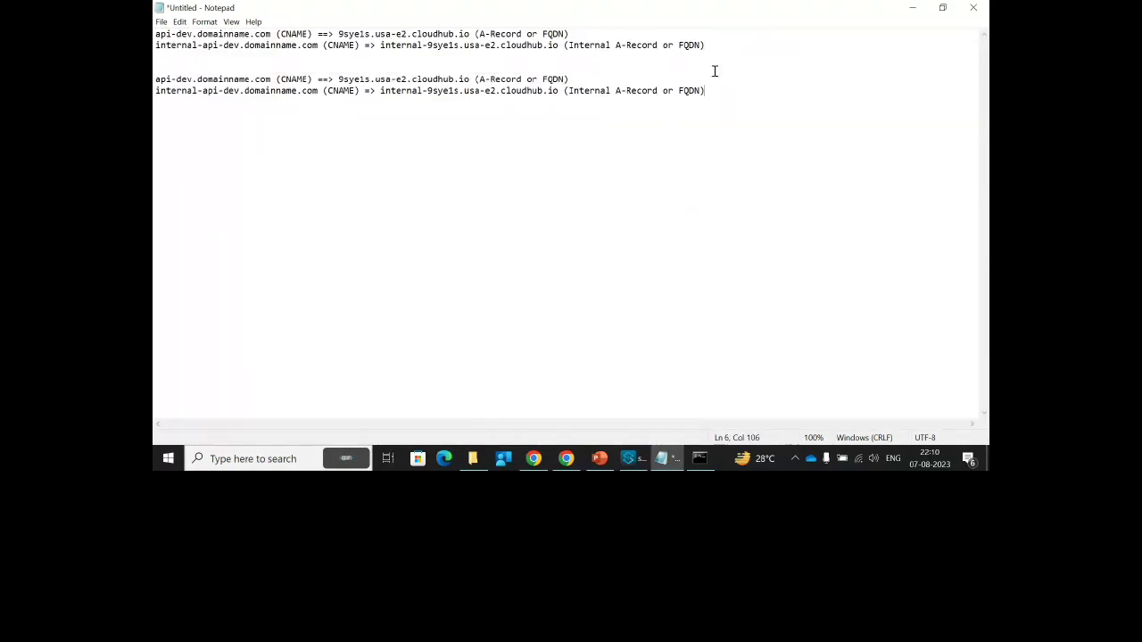
Replace dev with qa in both copied lines, giving api-qa.domainname.com and internal-api-qa.domainname.com
{"action": "key", "text": "BackSpace"}
{"action": "key", "text": "BackSpace"}
{"action": "key", "text": "BackSpace"}
{"action": "type", "text": "qa"}
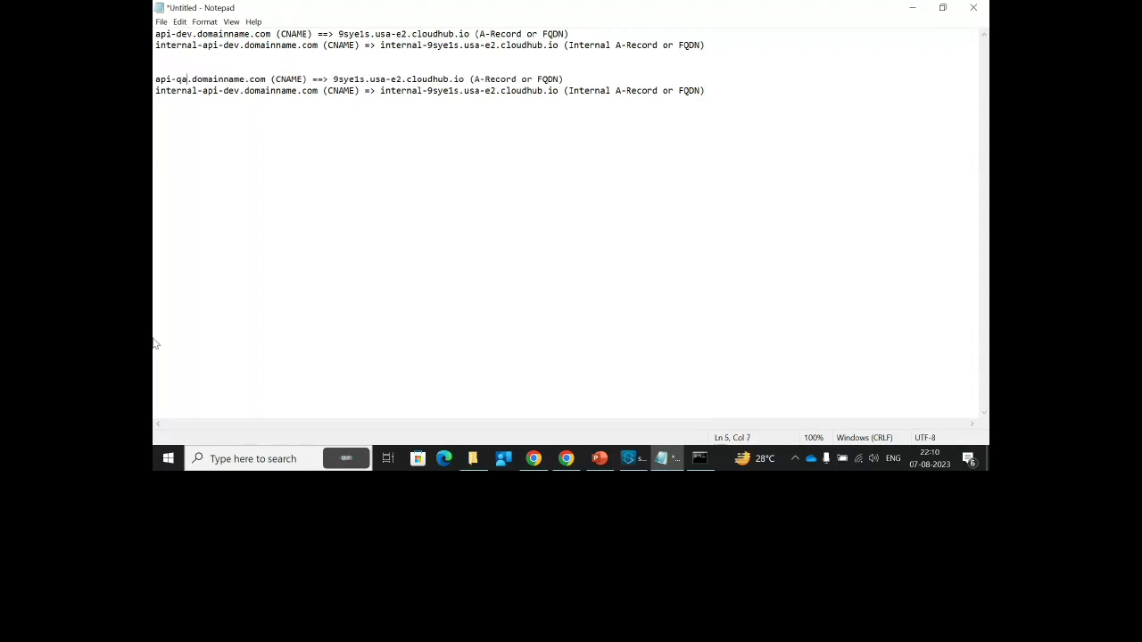
{"action": "left_click", "coordinate": [239, 90]}
{"action": "key", "text": "BackSpace"}
{"action": "key", "text": "BackSpace"}
{"action": "key", "text": "BackSpace"}
{"action": "type", "text": "qa"}
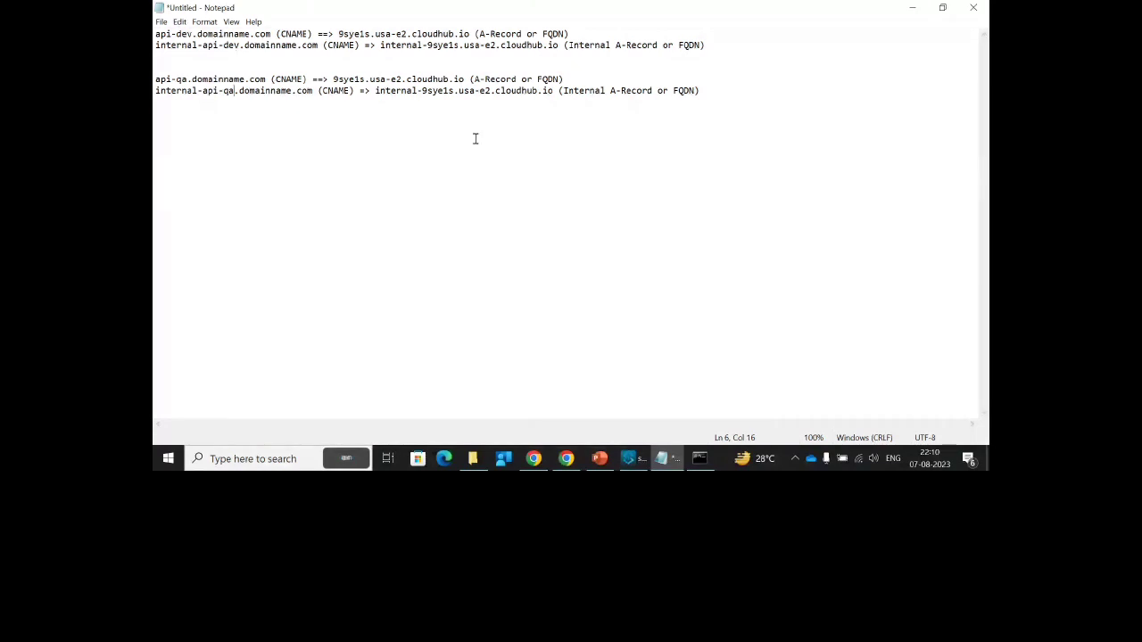
Highlight the dev and QA domain mappings and the api-dev.domainname.com CNAME entry to examine how they resolve
{"action": "left_click", "coordinate": [486, 110]}
{"action": "left_click_drag", "start_coordinate": [712, 93], "coordinate": [156, 34]}
{"action": "left_click", "coordinate": [236, 109]}
{"action": "left_click_drag", "start_coordinate": [271, 34], "coordinate": [155, 34]}
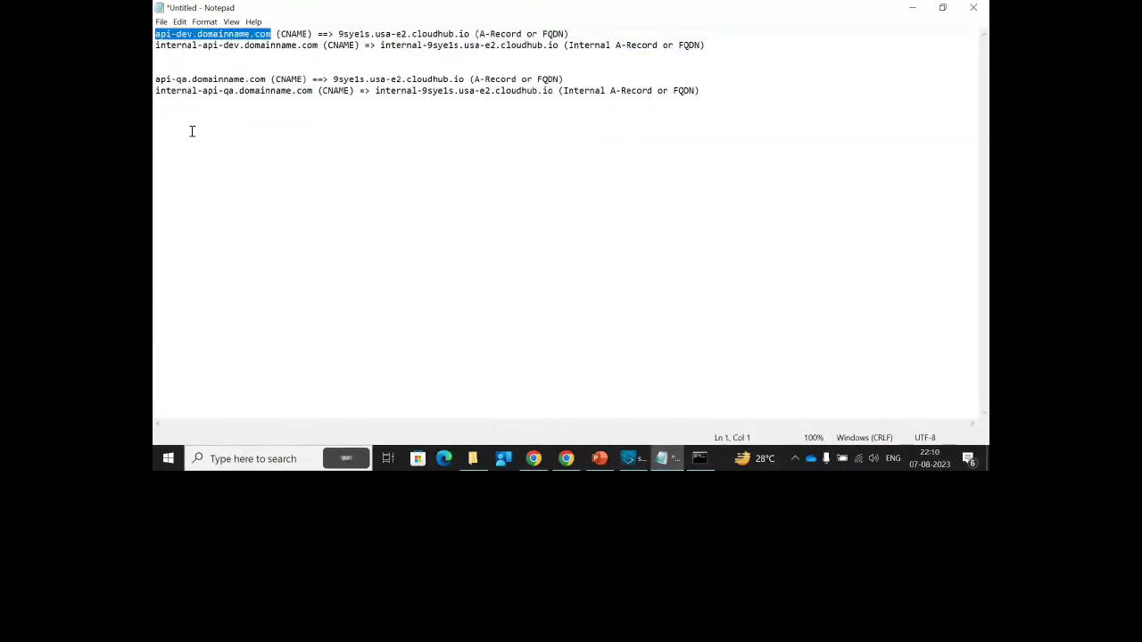
{"action": "left_click", "coordinate": [317, 34]}
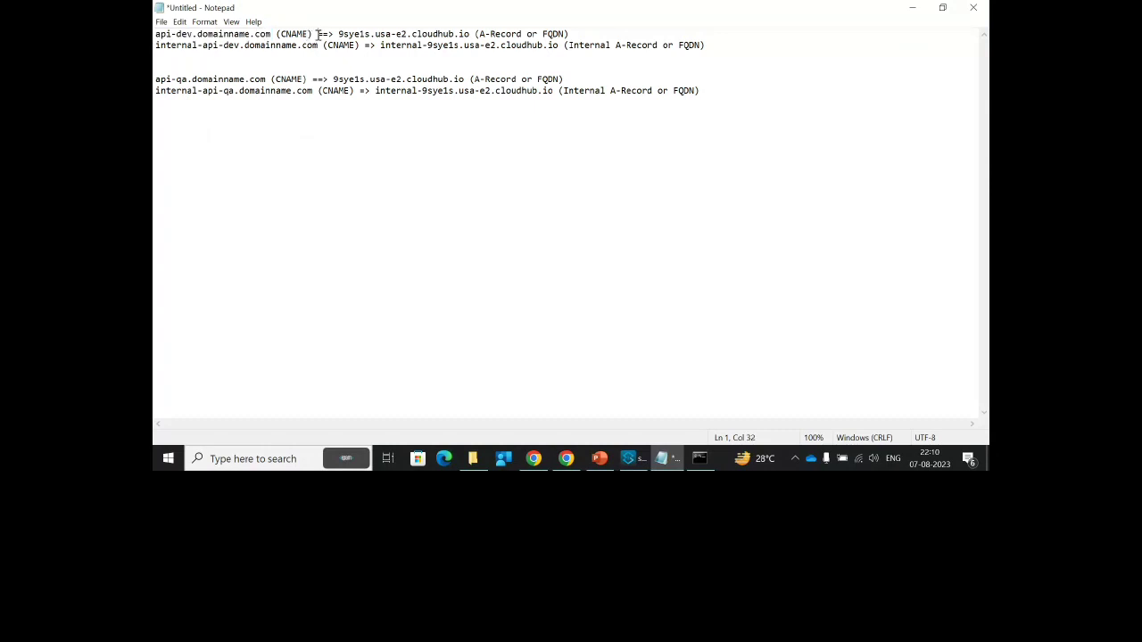
{"action": "triple_click", "coordinate": [169, 34]}
{"action": "left_click", "coordinate": [279, 49]}
Switch to Chrome and view the details of the api-domain-dev TLS context, closing them when done
{"action": "left_click", "coordinate": [534, 458]}
{"action": "scroll", "coordinate": [594, 331], "scroll_direction": "down", "scroll_amount": 1}
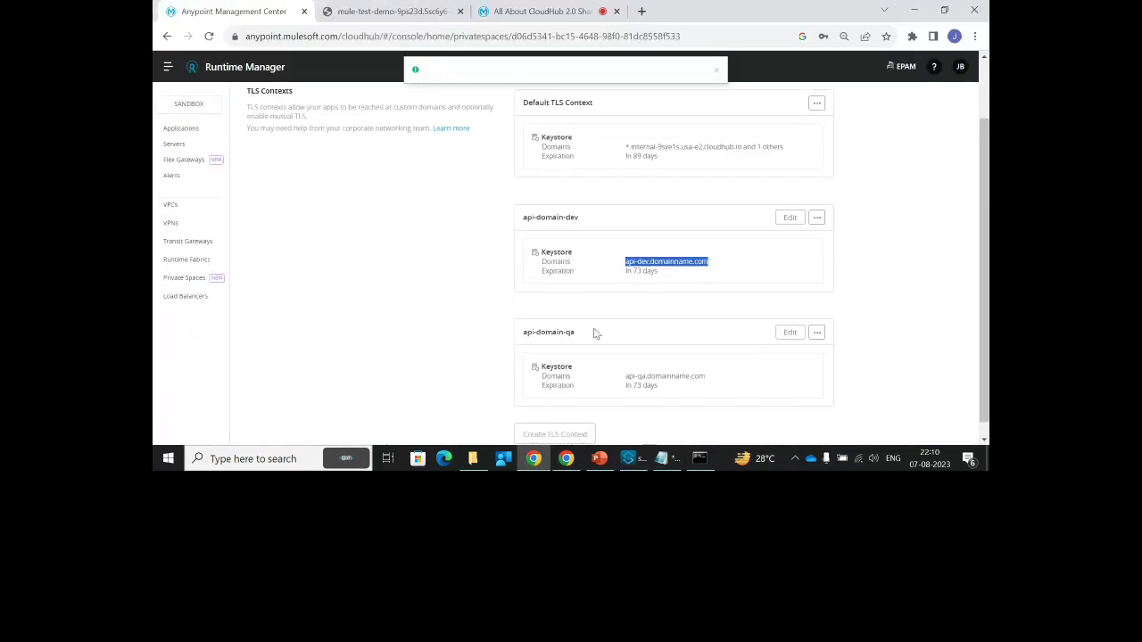
{"action": "scroll", "coordinate": [450, 246], "scroll_direction": "up", "scroll_amount": 2}
{"action": "scroll", "coordinate": [670, 304], "scroll_direction": "down", "scroll_amount": 2}
{"action": "left_click", "coordinate": [814, 204]}
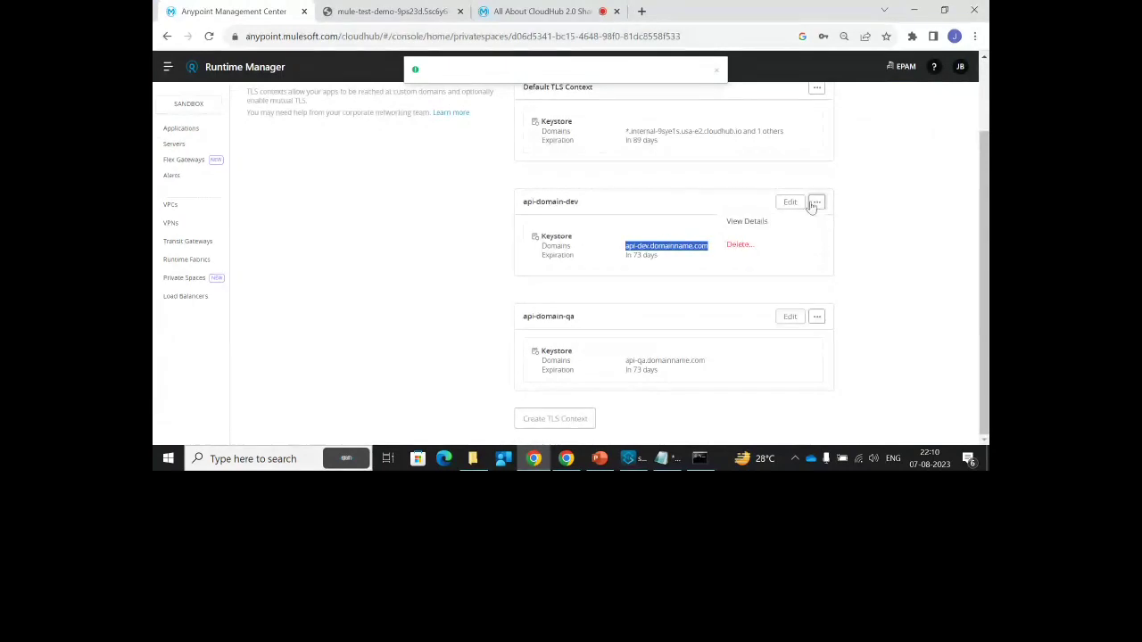
{"action": "left_click", "coordinate": [748, 221]}
{"action": "left_click", "coordinate": [669, 317]}
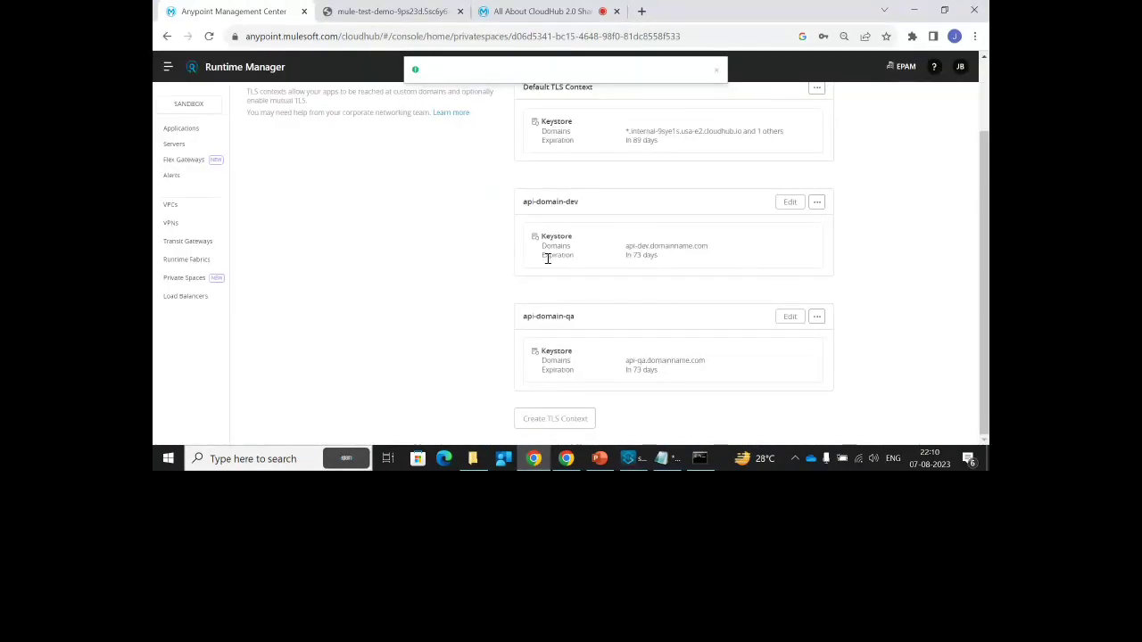
Open api-domain-dev for editing, review its keystore, DNS and truststore settings, and cancel the edit
{"action": "left_click", "coordinate": [791, 202]}
{"action": "scroll", "coordinate": [401, 306], "scroll_direction": "down", "scroll_amount": 2}
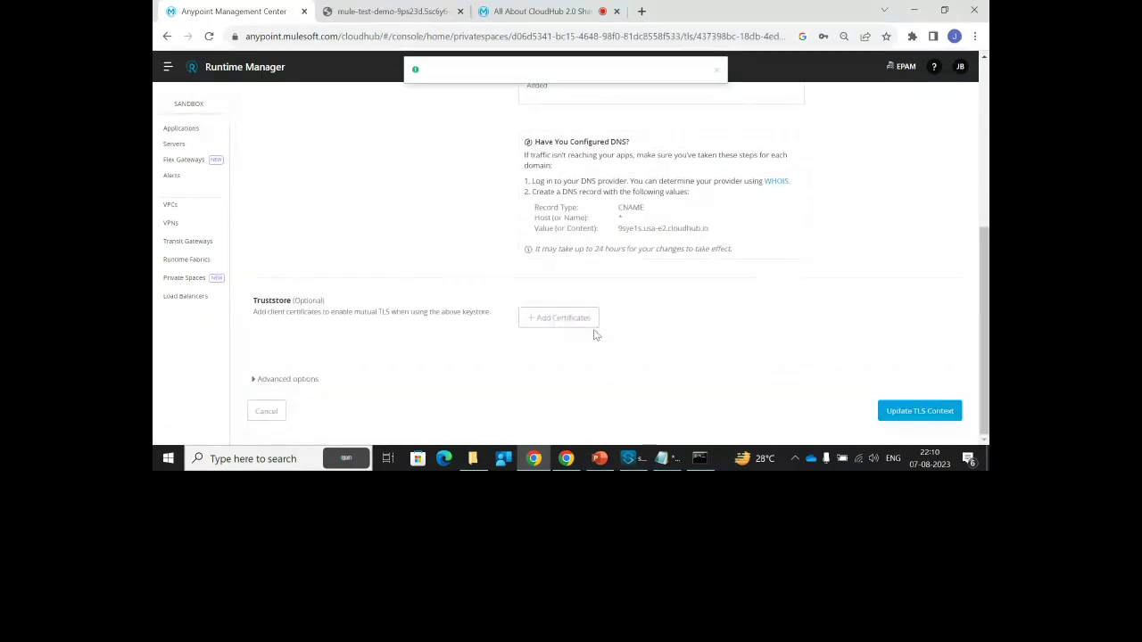
{"action": "scroll", "coordinate": [530, 364], "scroll_direction": "up", "scroll_amount": 3}
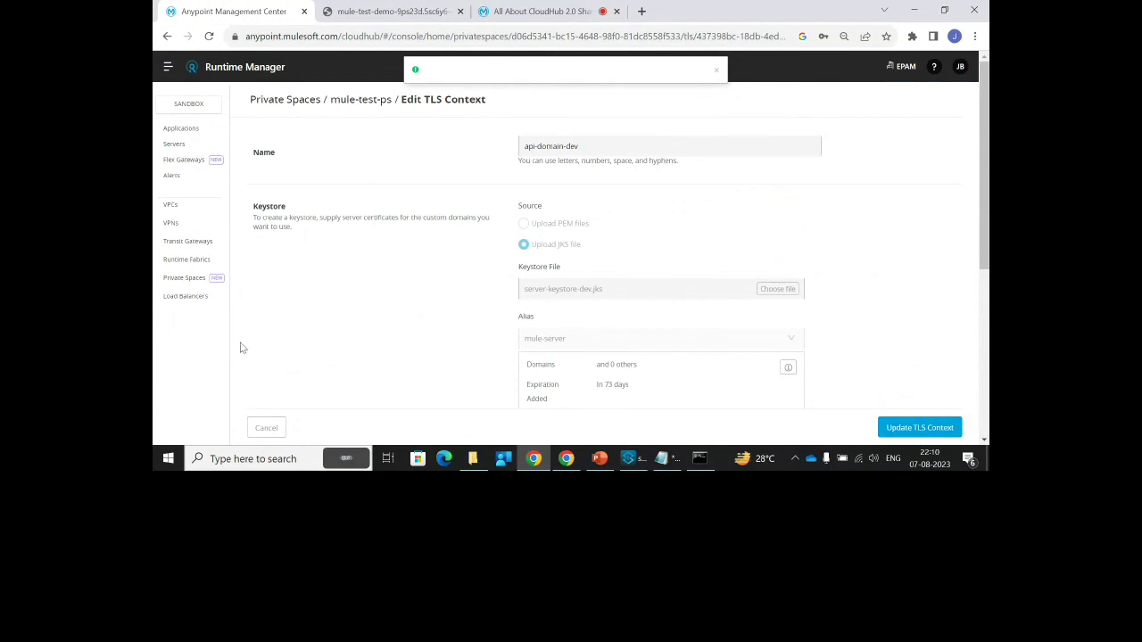
{"action": "left_click", "coordinate": [266, 428]}
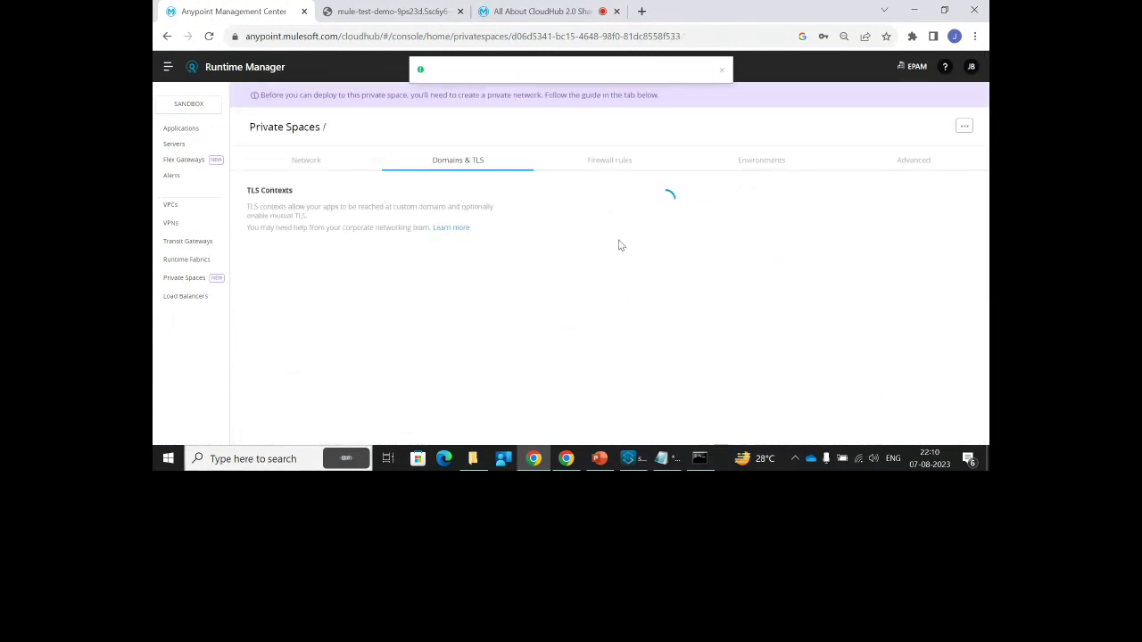
Open the private space's firewall rules and examine the protocol and destination options for inbound and outbound traffic
{"action": "left_click", "coordinate": [611, 140]}
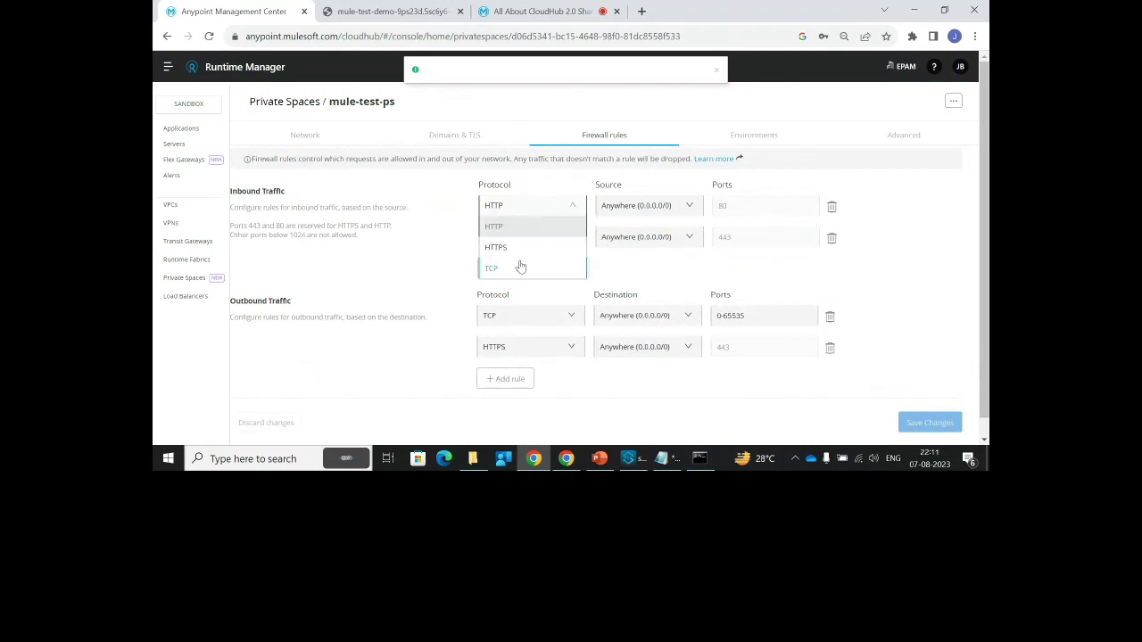
{"action": "scroll", "coordinate": [520, 267], "scroll_direction": "down", "scroll_amount": 1}
{"action": "left_click", "coordinate": [519, 299]}
{"action": "left_click", "coordinate": [519, 299]}
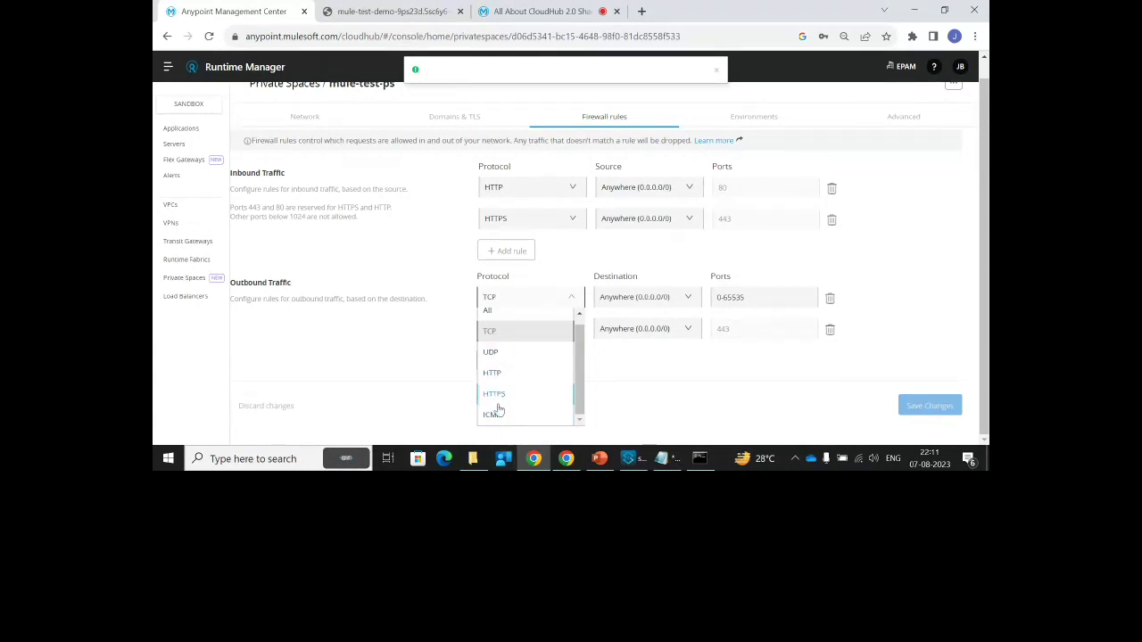
{"action": "left_click", "coordinate": [647, 402]}
{"action": "left_click", "coordinate": [675, 334]}
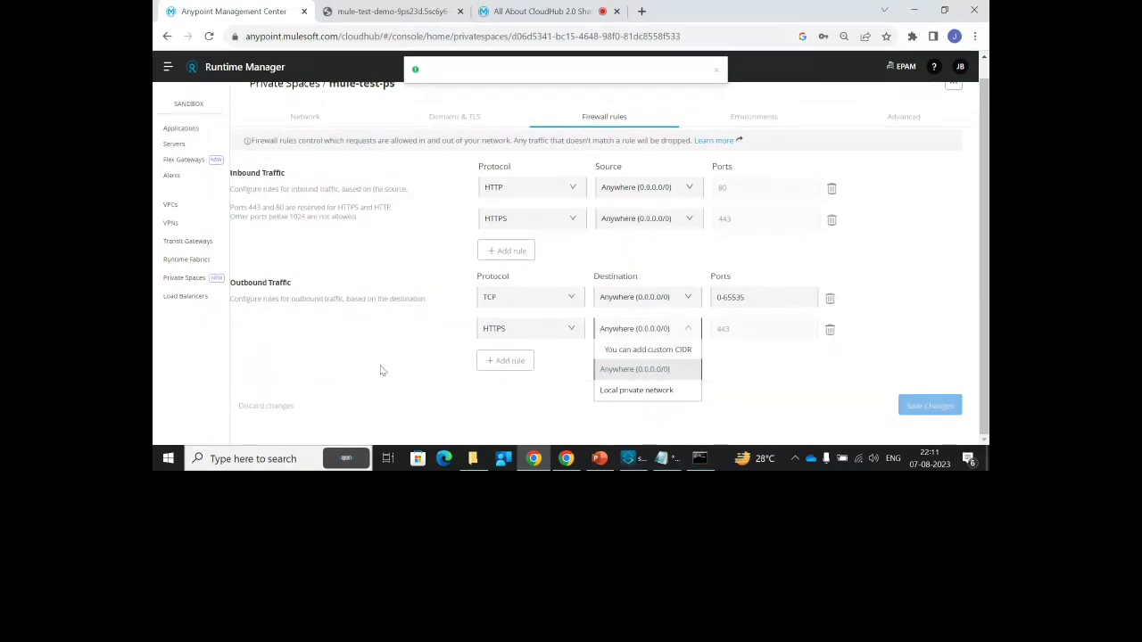
Open the private space's environment settings and set the deployment target to Any environment in Selected business groups
{"action": "left_click", "coordinate": [754, 118]}
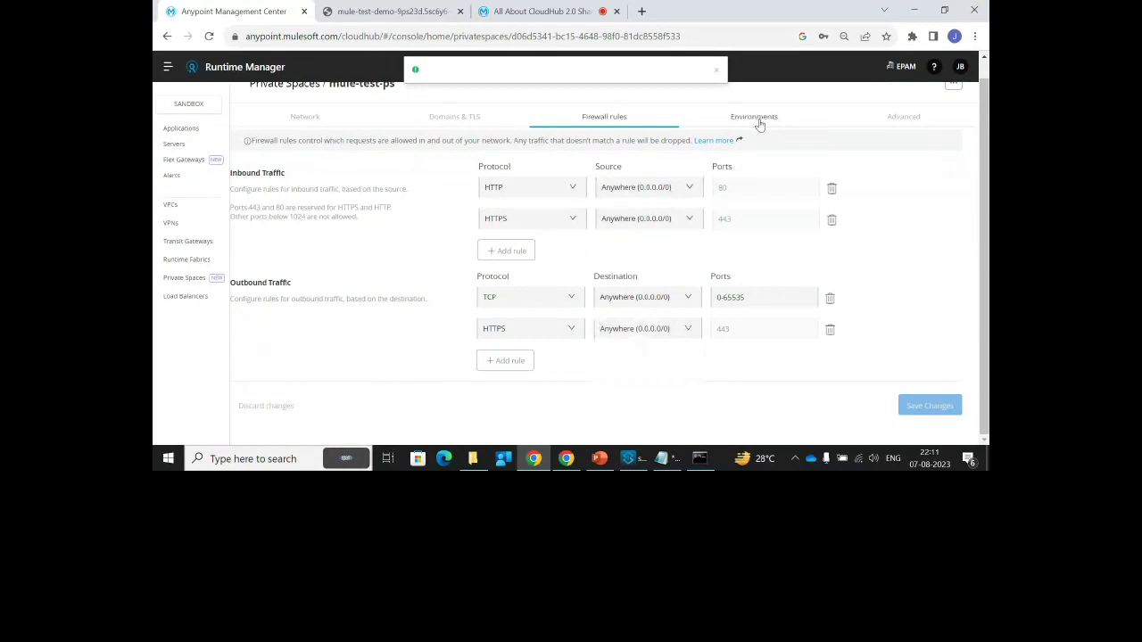
{"action": "left_click", "coordinate": [305, 207]}
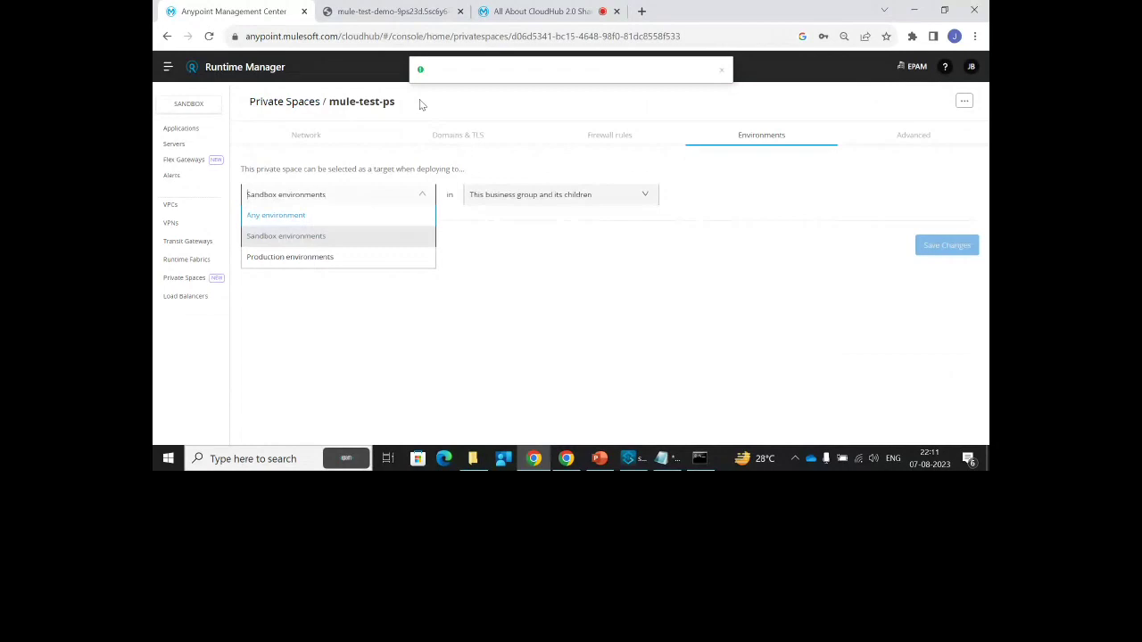
{"action": "left_click", "coordinate": [276, 215]}
{"action": "left_click", "coordinate": [550, 196]}
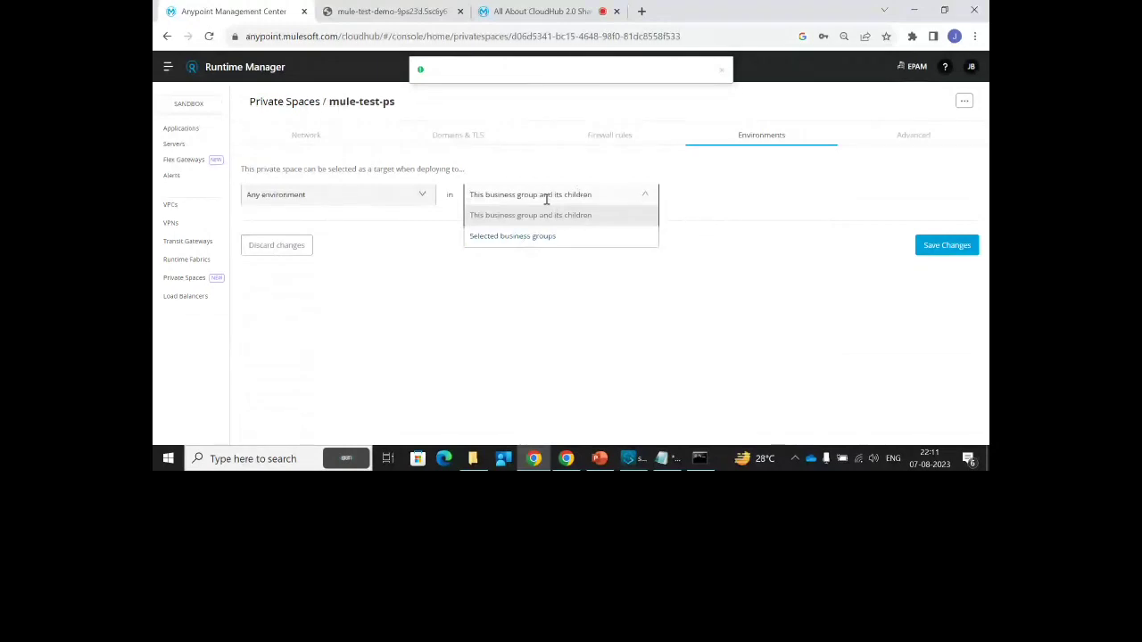
{"action": "left_click", "coordinate": [527, 237]}
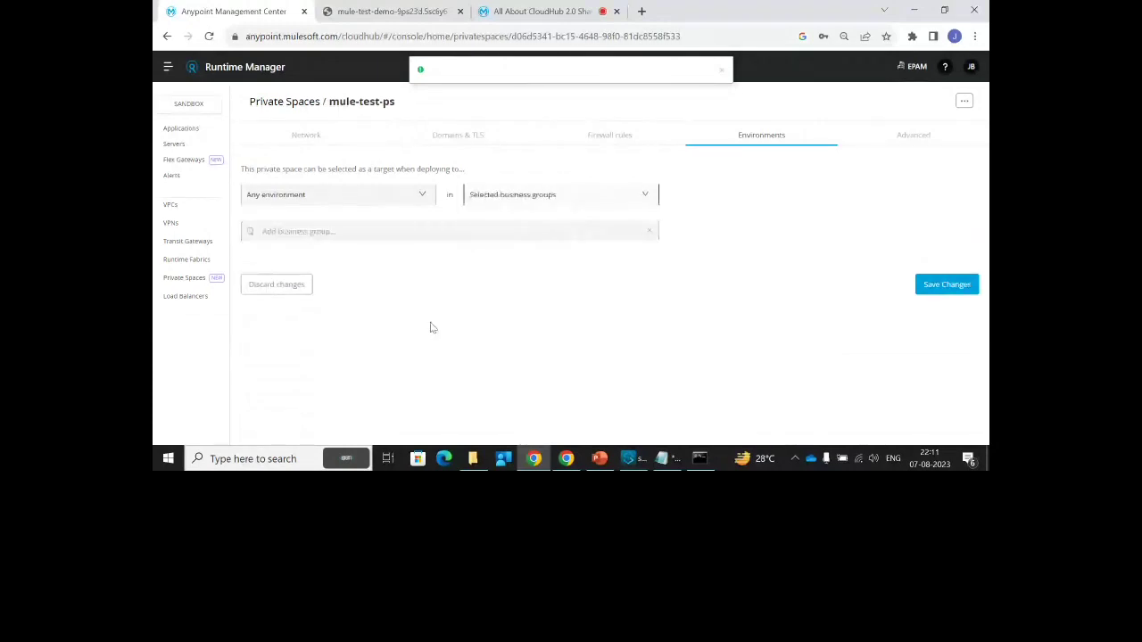
Return the deployment target to Sandbox environments in This business group and its children
{"action": "left_click", "coordinate": [542, 198]}
{"action": "left_click", "coordinate": [509, 220]}
{"action": "left_click", "coordinate": [372, 200]}
{"action": "left_click", "coordinate": [294, 234]}
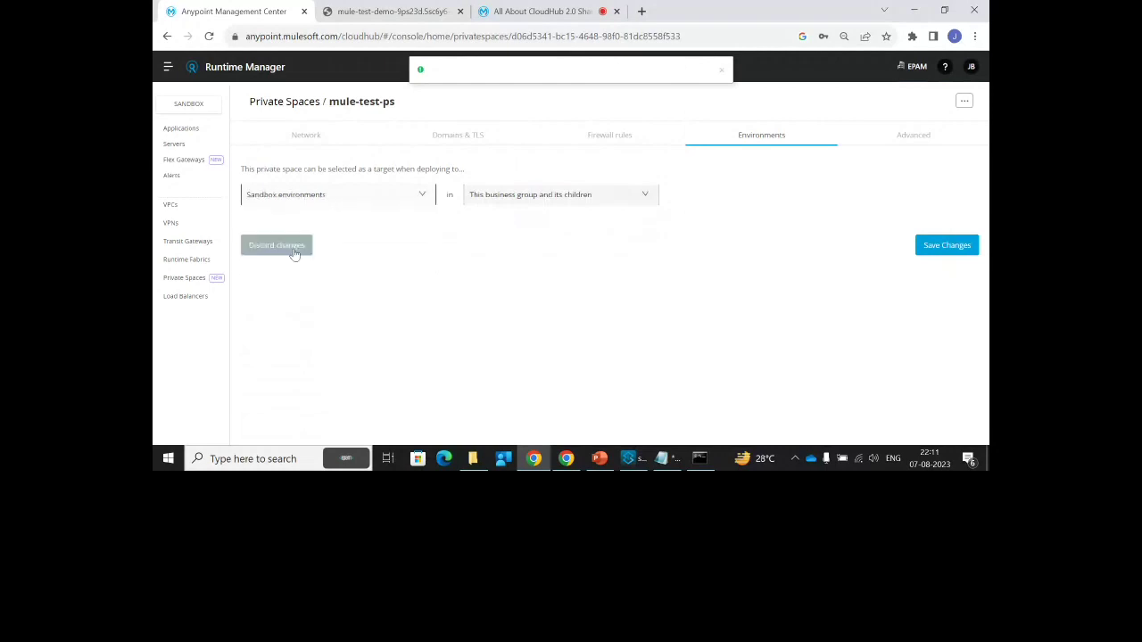
Try Production environments as the deployment target, and choose Any environment instead
{"action": "left_click", "coordinate": [334, 199]}
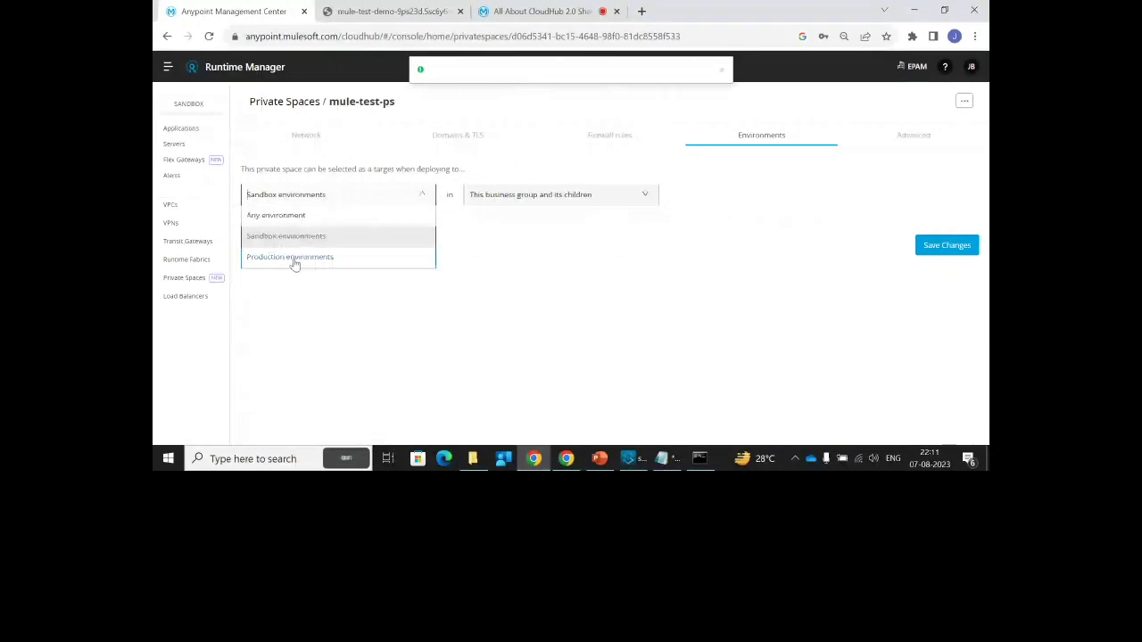
{"action": "left_click", "coordinate": [294, 257]}
{"action": "left_click", "coordinate": [336, 194]}
{"action": "left_click", "coordinate": [277, 215]}
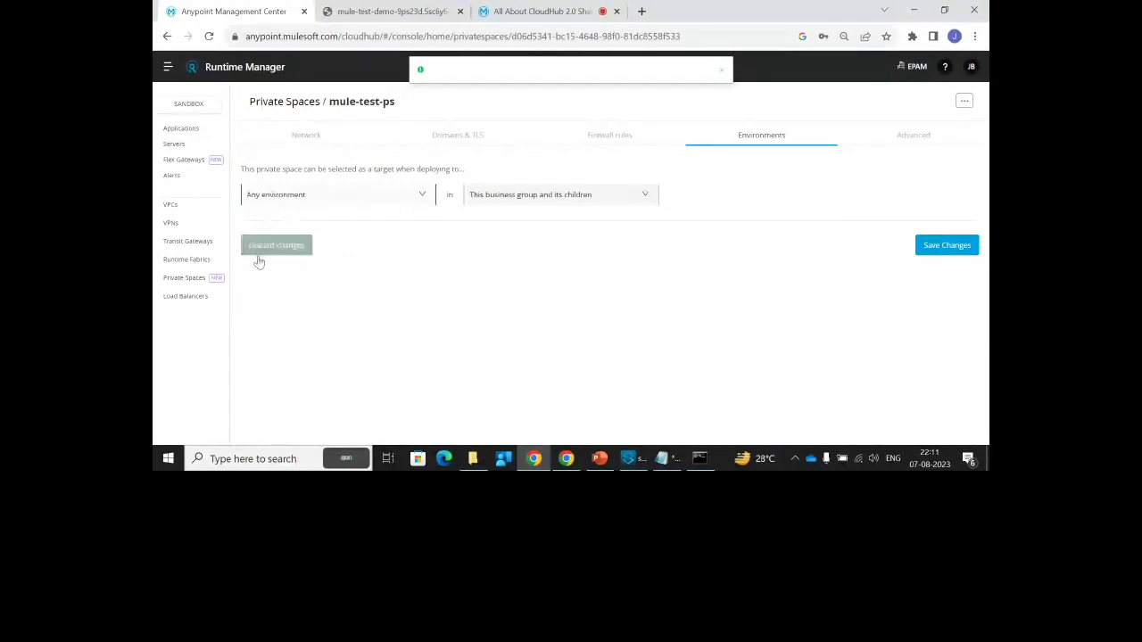
Open the private space's advanced settings and examine the read response timeout, log download and default log level options
{"action": "left_click", "coordinate": [911, 148]}
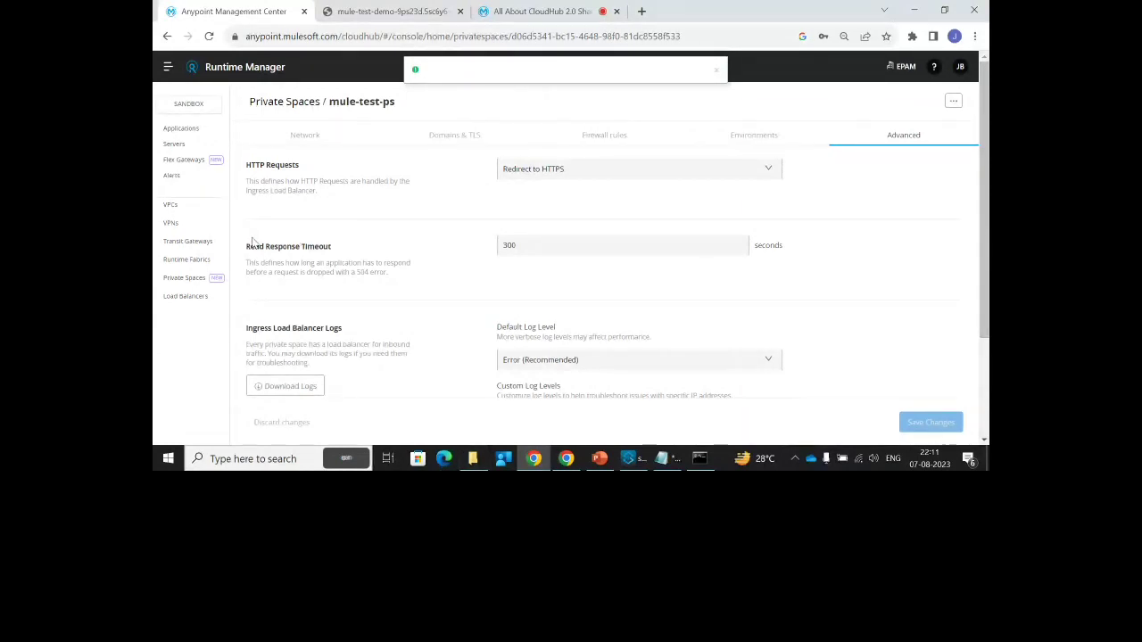
{"action": "left_click", "coordinate": [542, 244]}
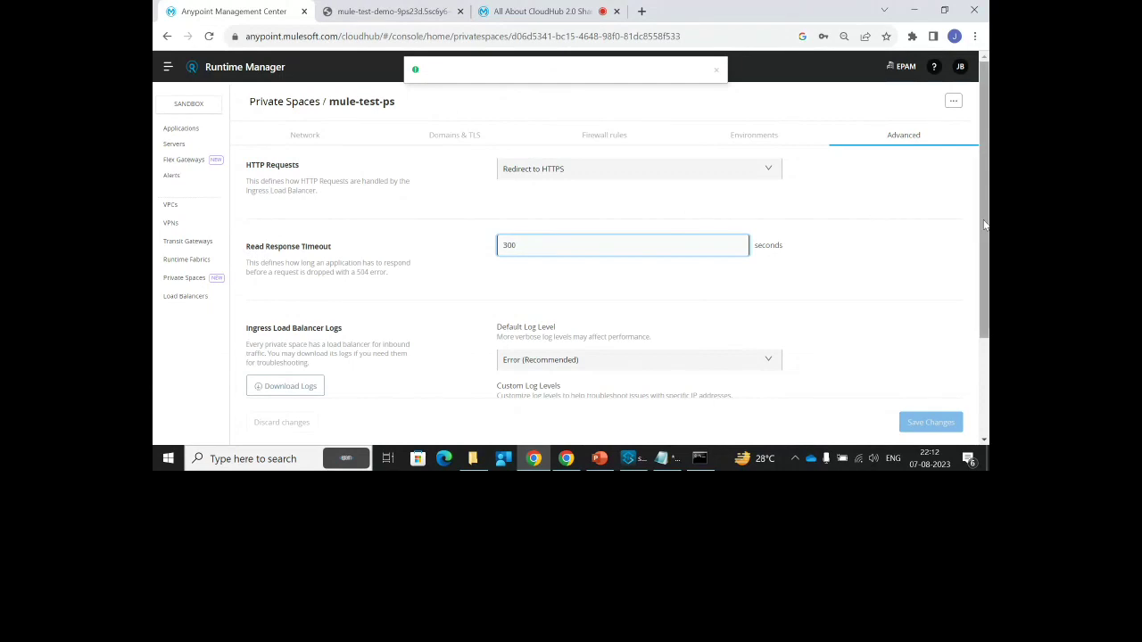
{"action": "scroll", "coordinate": [984, 225], "scroll_direction": "down", "scroll_amount": 2}
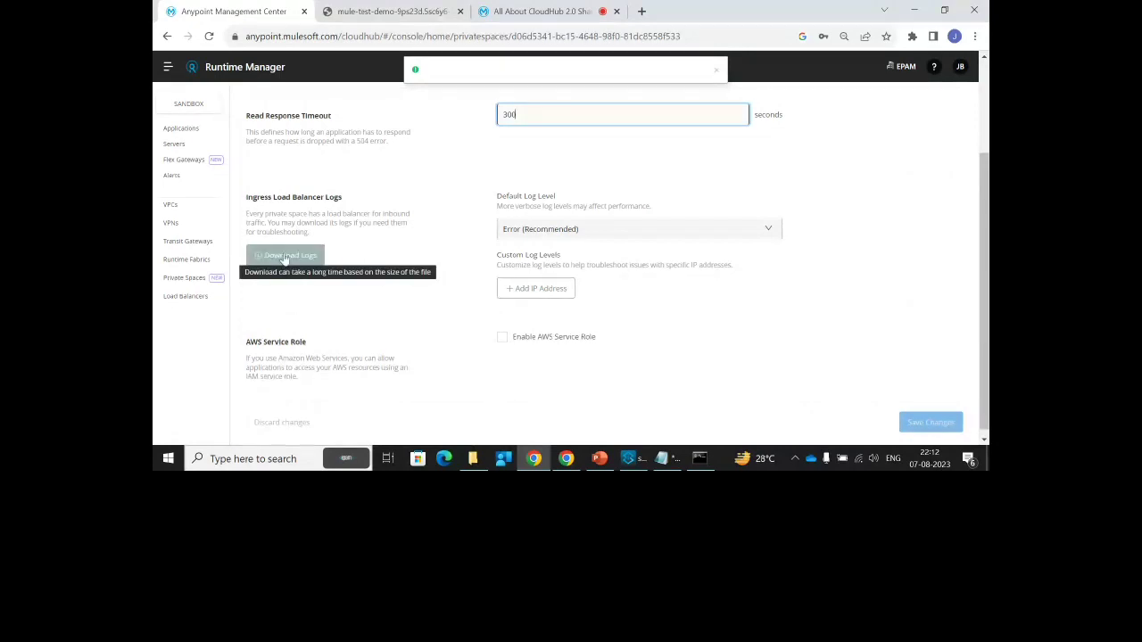
{"action": "left_click", "coordinate": [520, 228]}
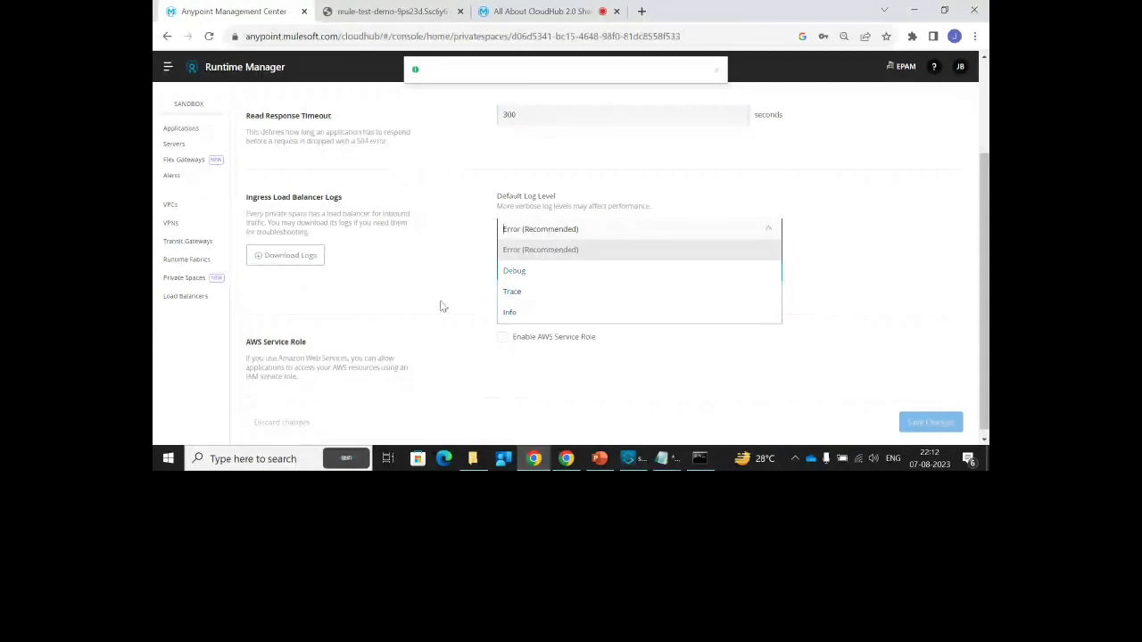
{"action": "left_click", "coordinate": [502, 290]}
Add a blank IP address entry under the custom log levels, and view the options for handling HTTP requests
{"action": "left_click", "coordinate": [517, 287]}
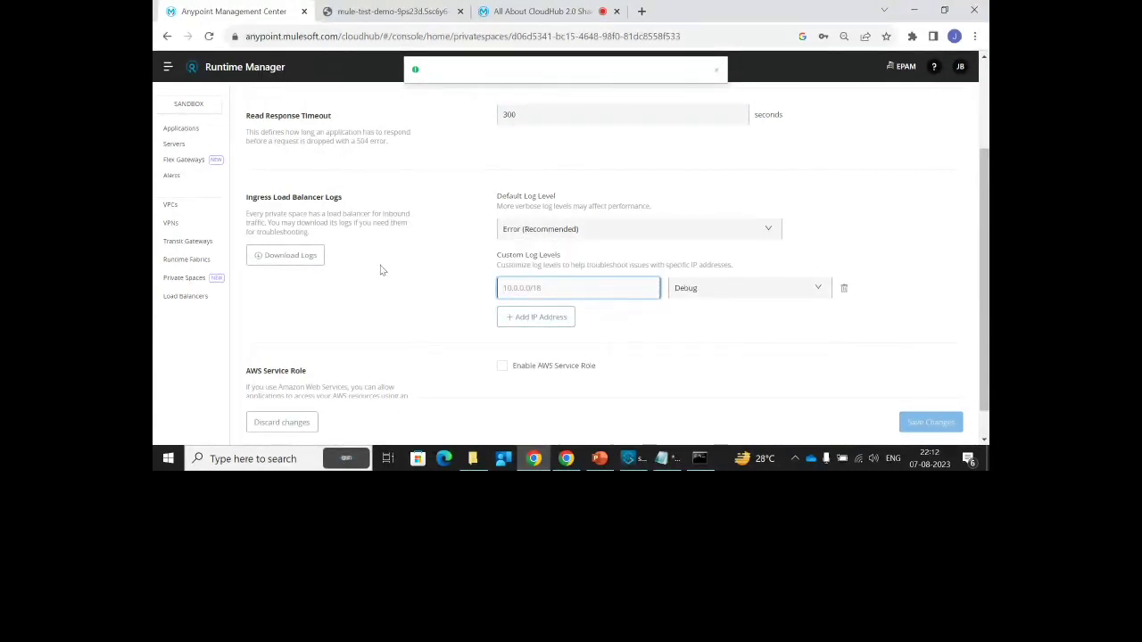
{"action": "scroll", "coordinate": [380, 270], "scroll_direction": "up", "scroll_amount": 2}
{"action": "left_click", "coordinate": [548, 169]}
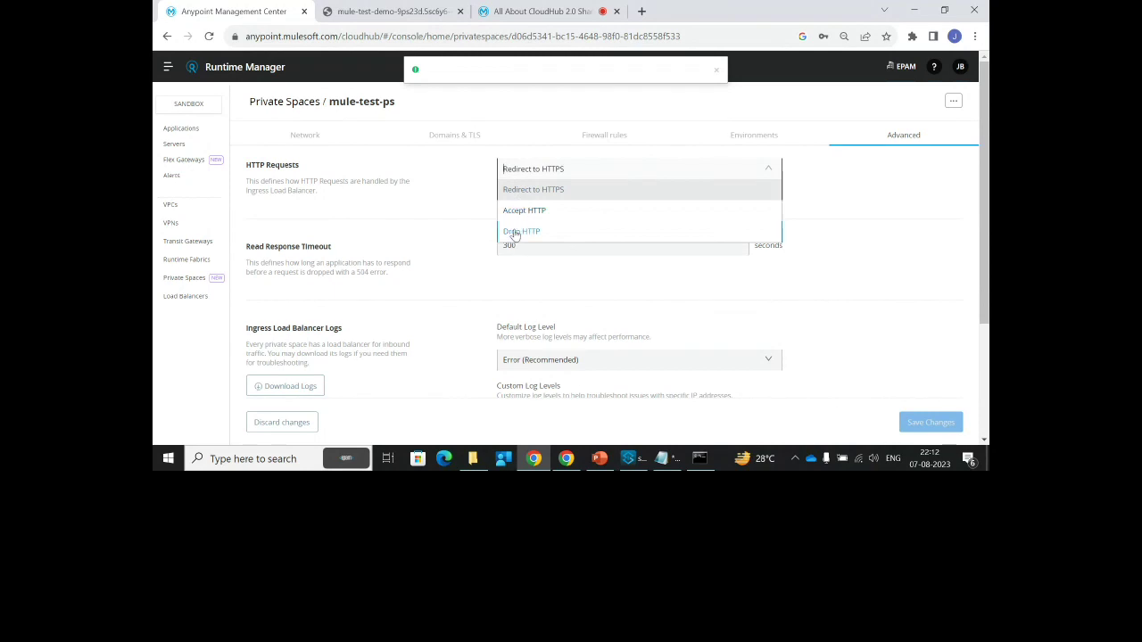
Examine the VPN connection's remote IP, routing type, ASN and advanced tunnel options, and leave the setup without creating the VPN
{"action": "left_click", "coordinate": [518, 281]}
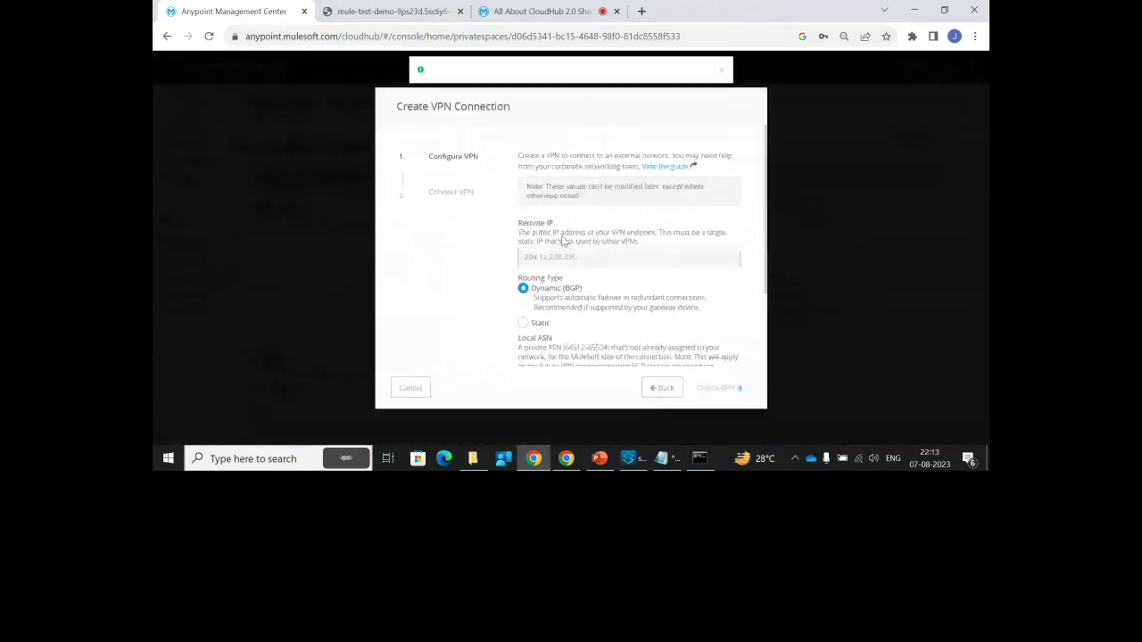
{"action": "scroll", "coordinate": [562, 241], "scroll_direction": "down", "scroll_amount": 2}
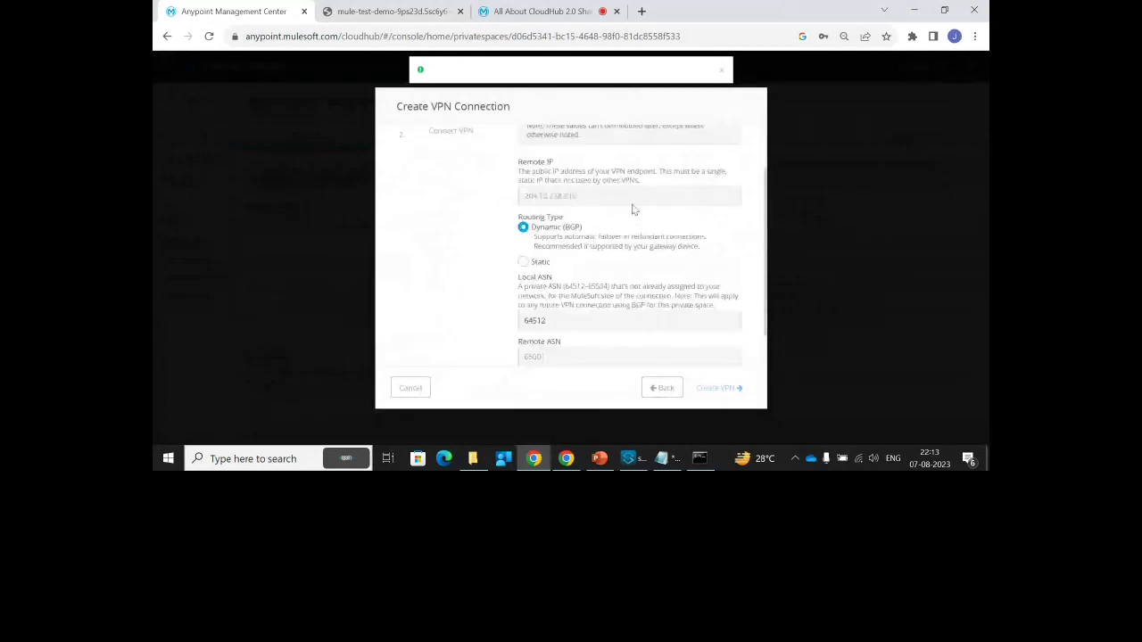
{"action": "left_click", "coordinate": [526, 343]}
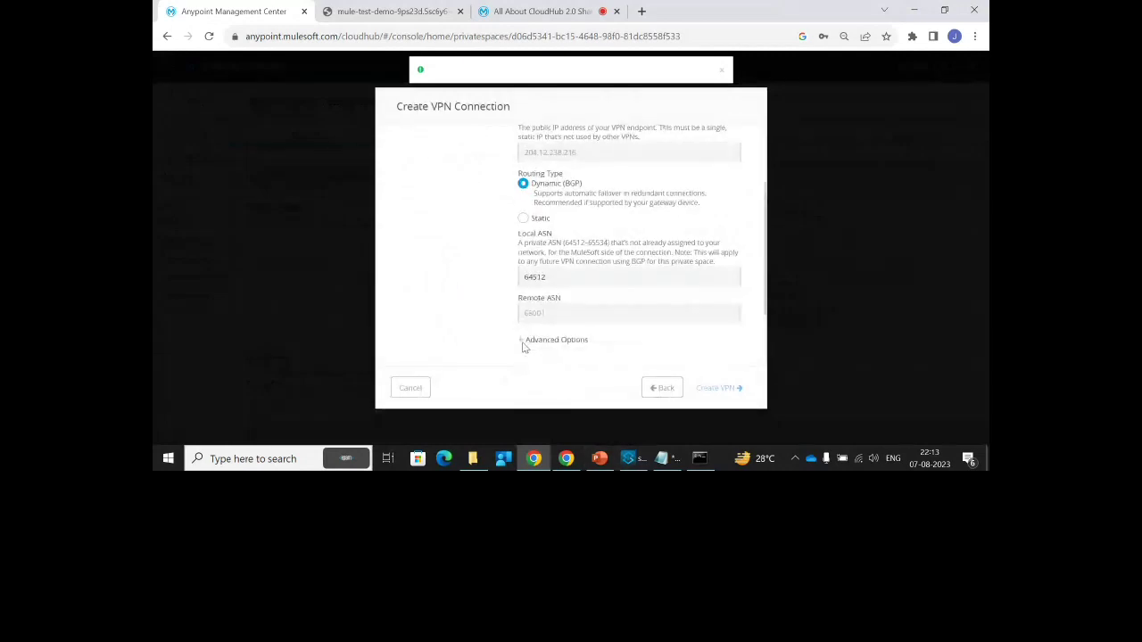
{"action": "scroll", "coordinate": [580, 348], "scroll_direction": "down", "scroll_amount": 2}
{"action": "scroll", "coordinate": [637, 345], "scroll_direction": "up", "scroll_amount": 5}
{"action": "scroll", "coordinate": [622, 258], "scroll_direction": "down", "scroll_amount": 4}
{"action": "scroll", "coordinate": [571, 246], "scroll_direction": "up", "scroll_amount": 4}
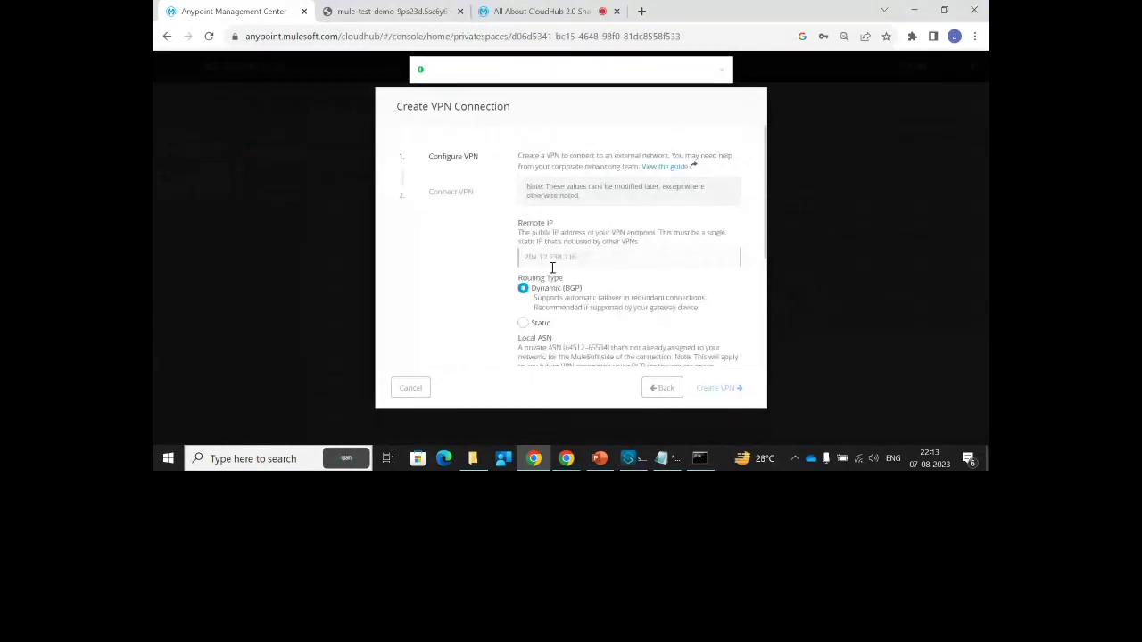
{"action": "scroll", "coordinate": [558, 298], "scroll_direction": "down", "scroll_amount": 4}
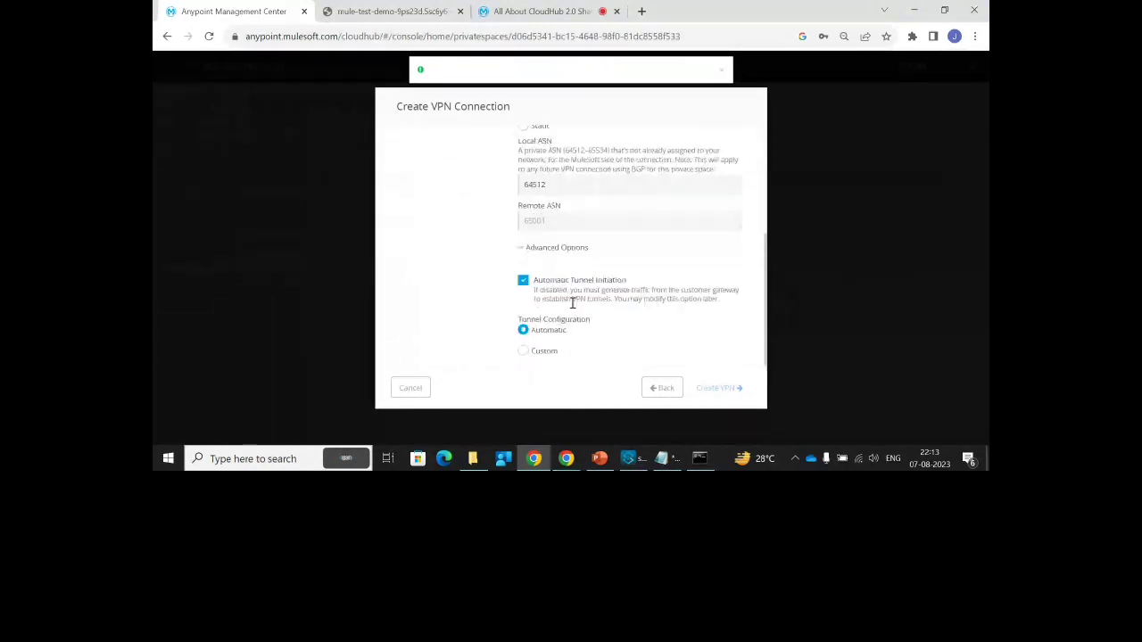
{"action": "left_click", "coordinate": [662, 389]}
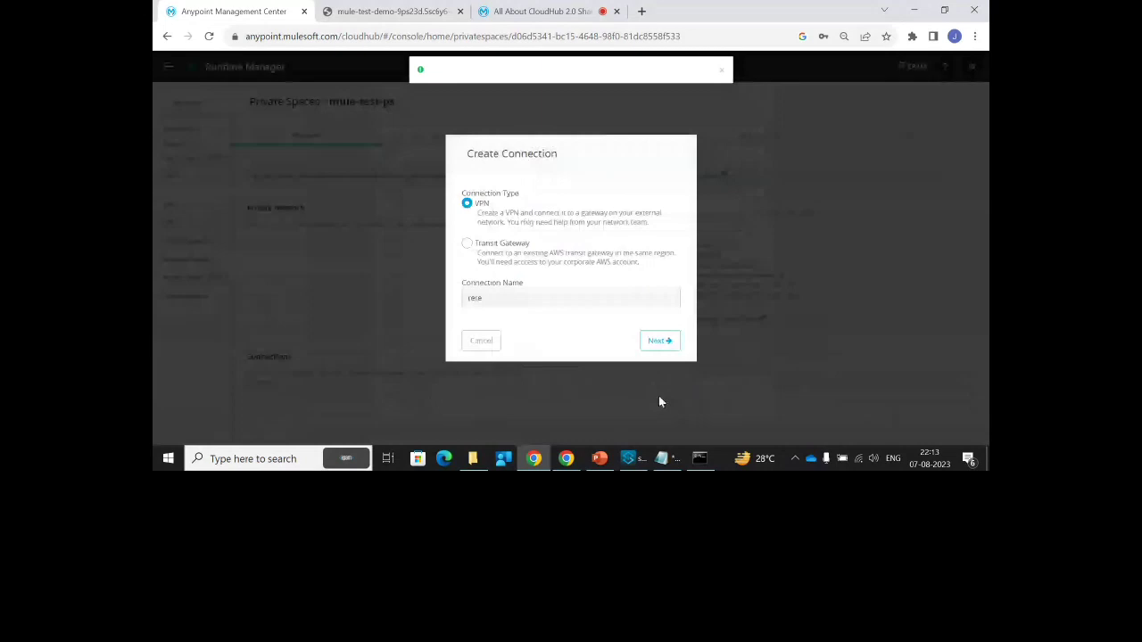
{"action": "left_click", "coordinate": [659, 402]}
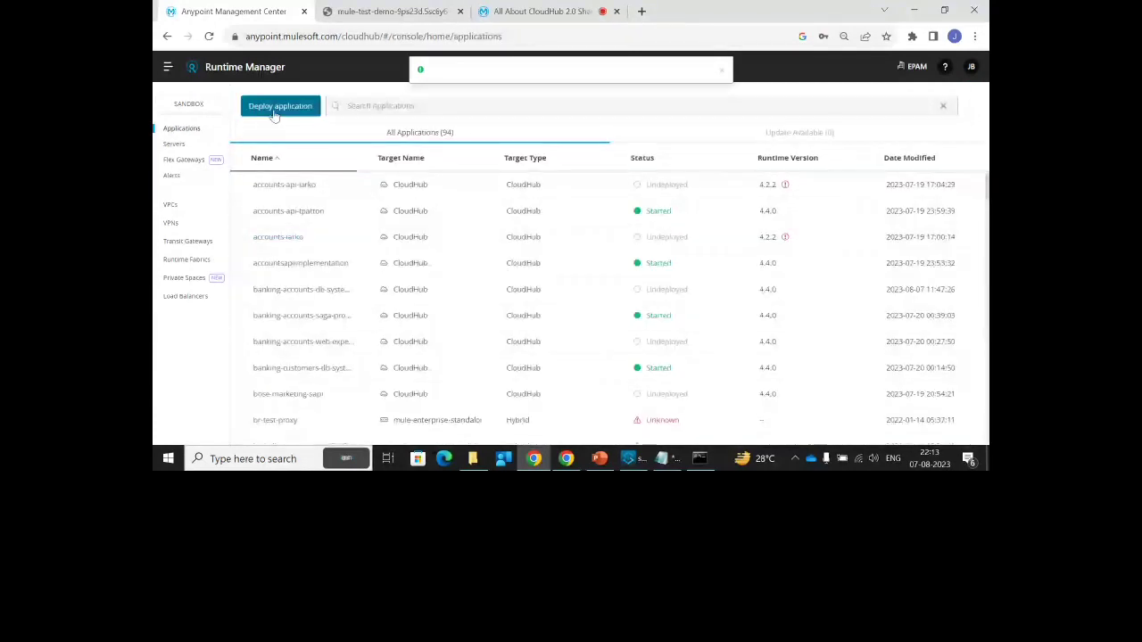
Start a new application deployment named mule-demo-app-ps with the mule-test-ps private space as its deployment target
{"action": "left_click", "coordinate": [278, 112]}
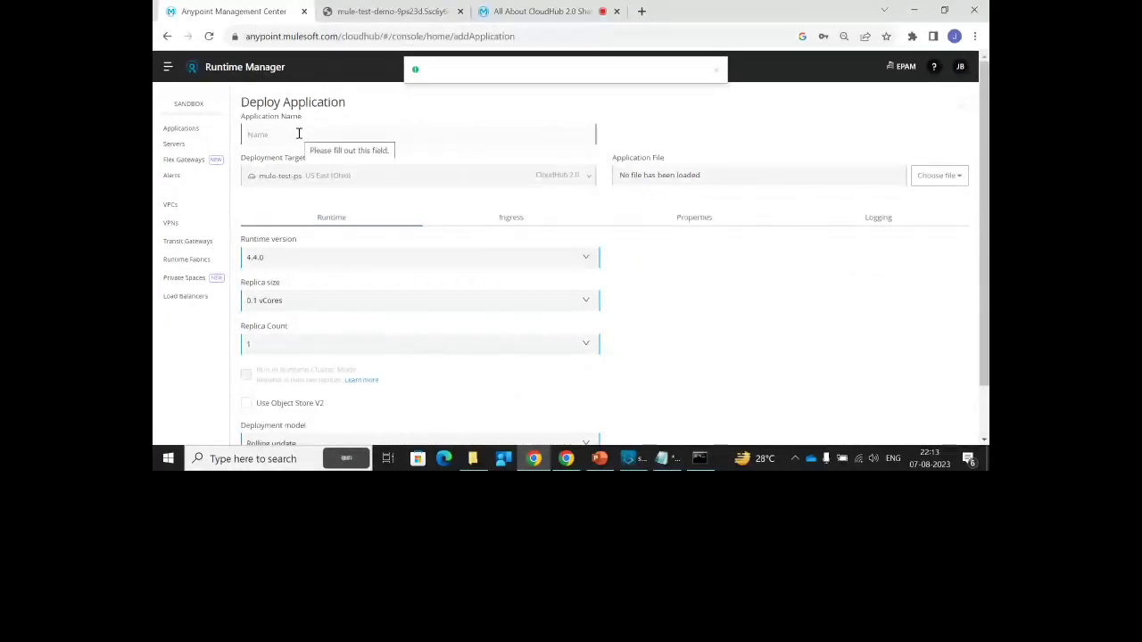
{"action": "left_click", "coordinate": [299, 134]}
{"action": "type", "text": "mule-demo-app-ps"}
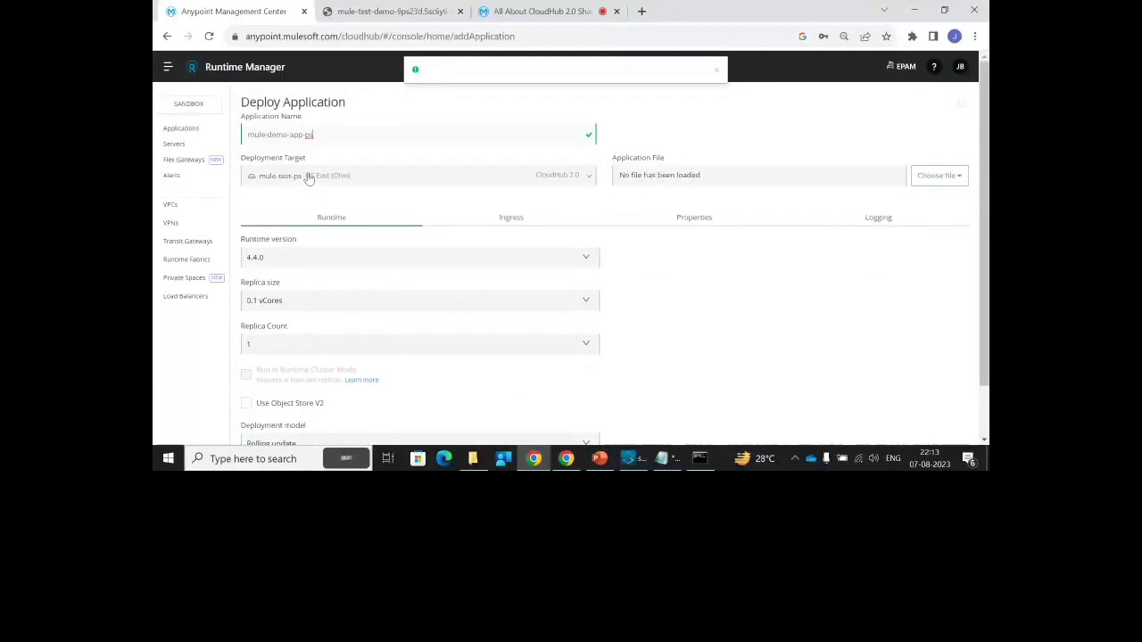
{"action": "left_click", "coordinate": [303, 175]}
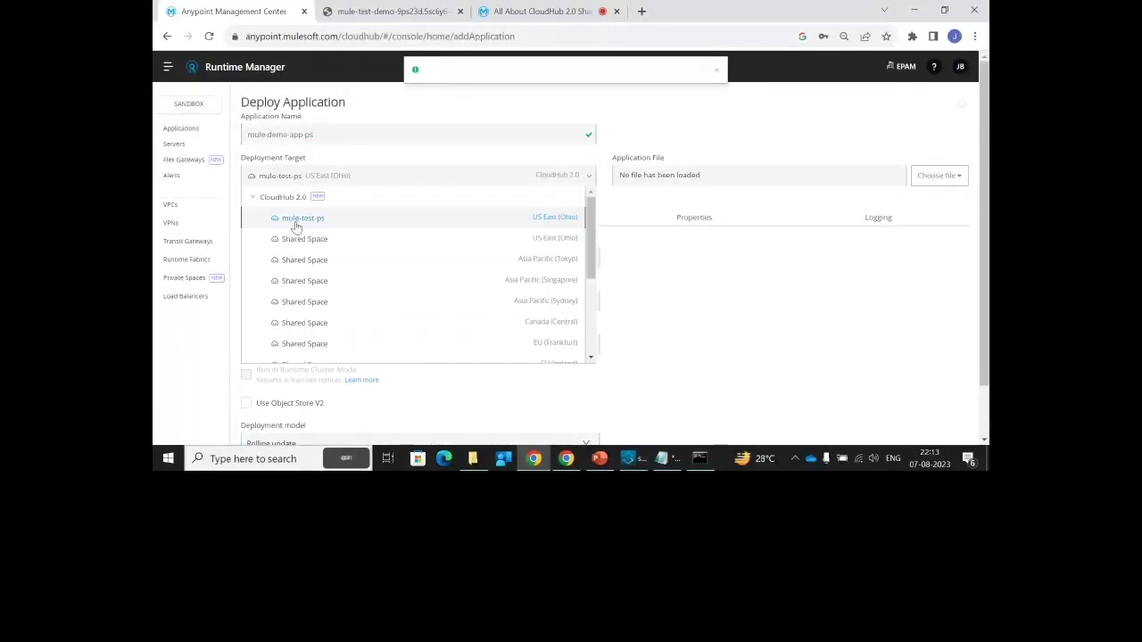
{"action": "left_click", "coordinate": [296, 220]}
Upload test-project.jar from the Desktop folder as the application file
{"action": "left_click", "coordinate": [929, 181]}
{"action": "left_click", "coordinate": [884, 220]}
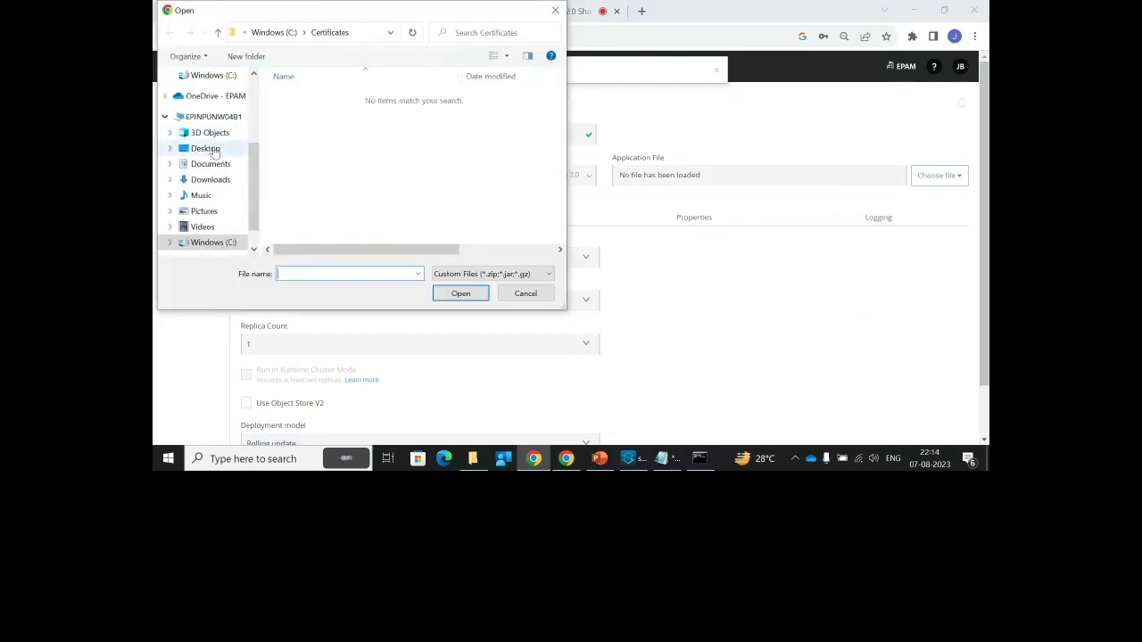
{"action": "left_click", "coordinate": [207, 148]}
{"action": "double_click", "coordinate": [314, 166]}
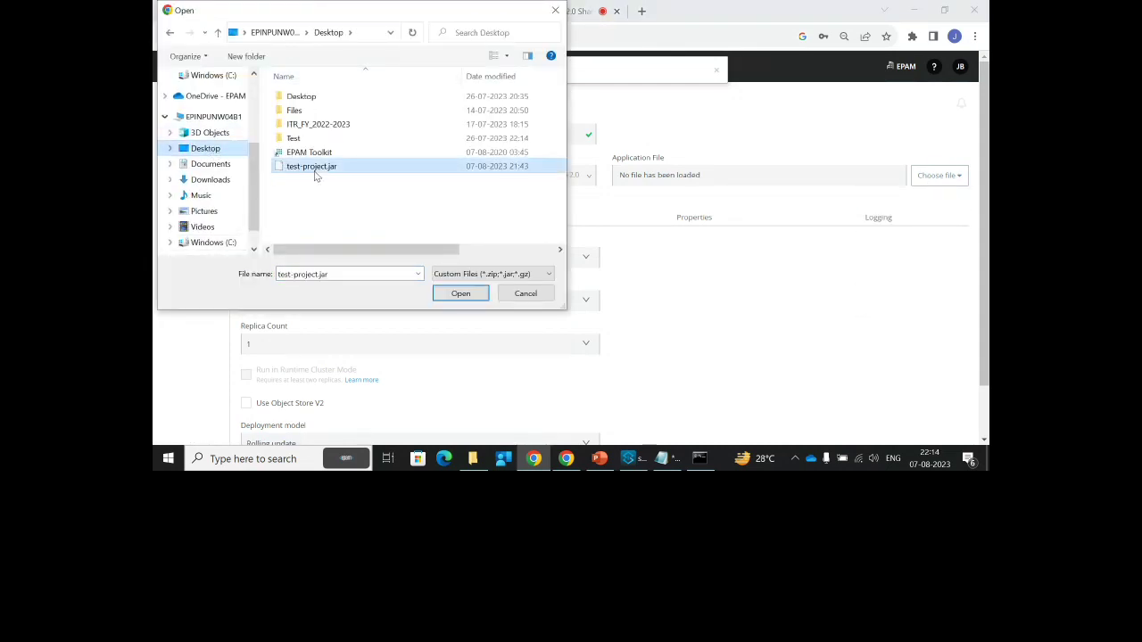
{"action": "scroll", "coordinate": [313, 240], "scroll_direction": "down", "scroll_amount": 1}
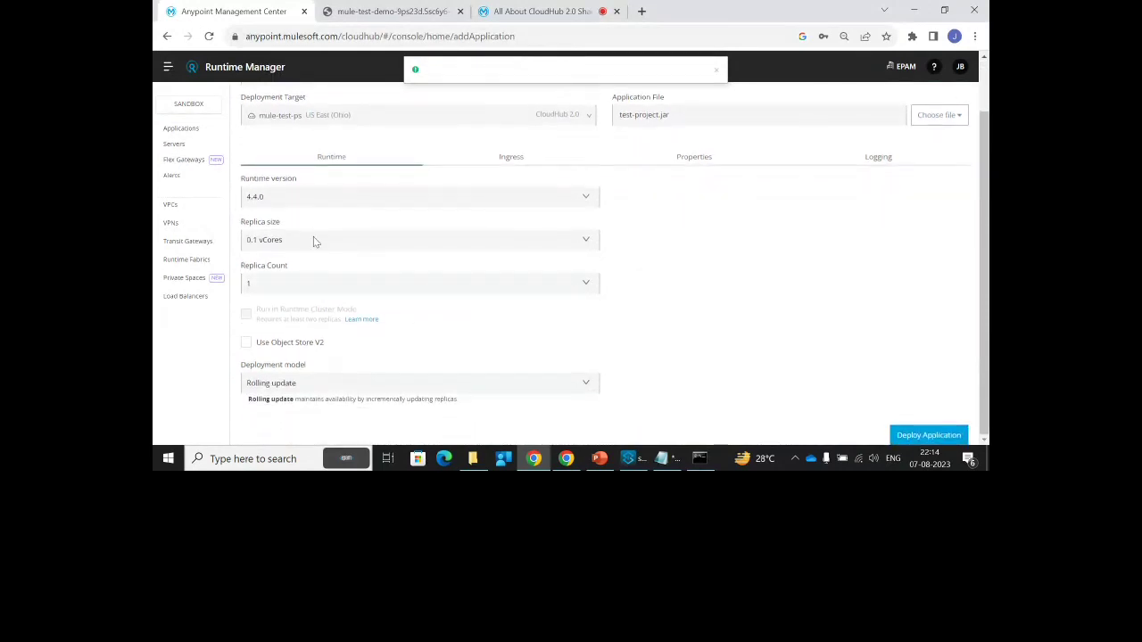
{"action": "left_click", "coordinate": [511, 156]}
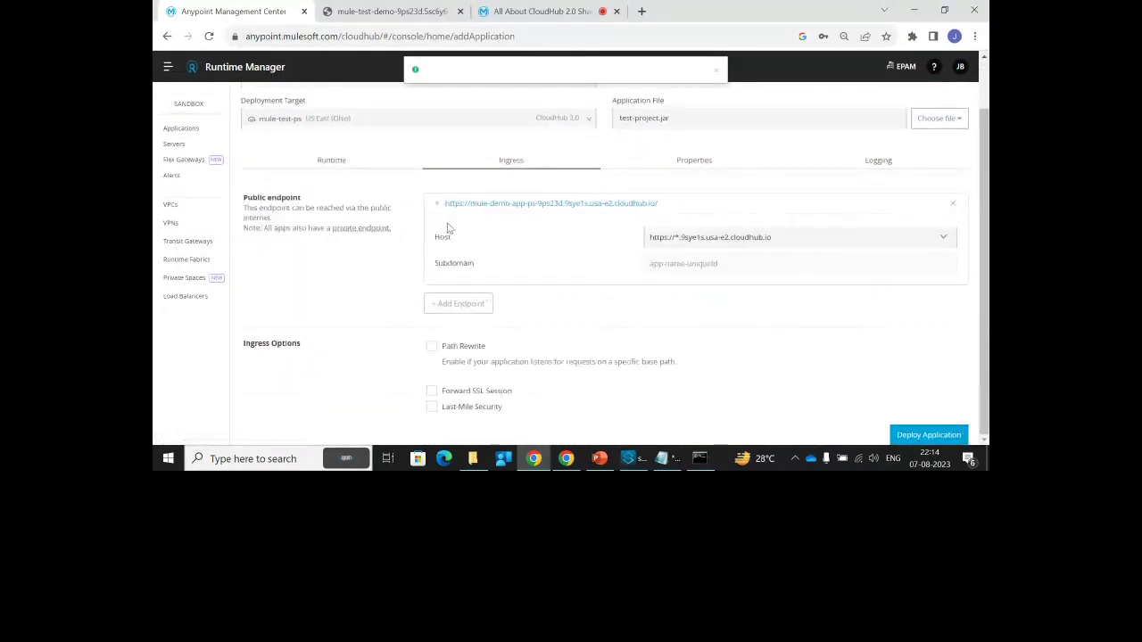
{"action": "left_click", "coordinate": [667, 238]}
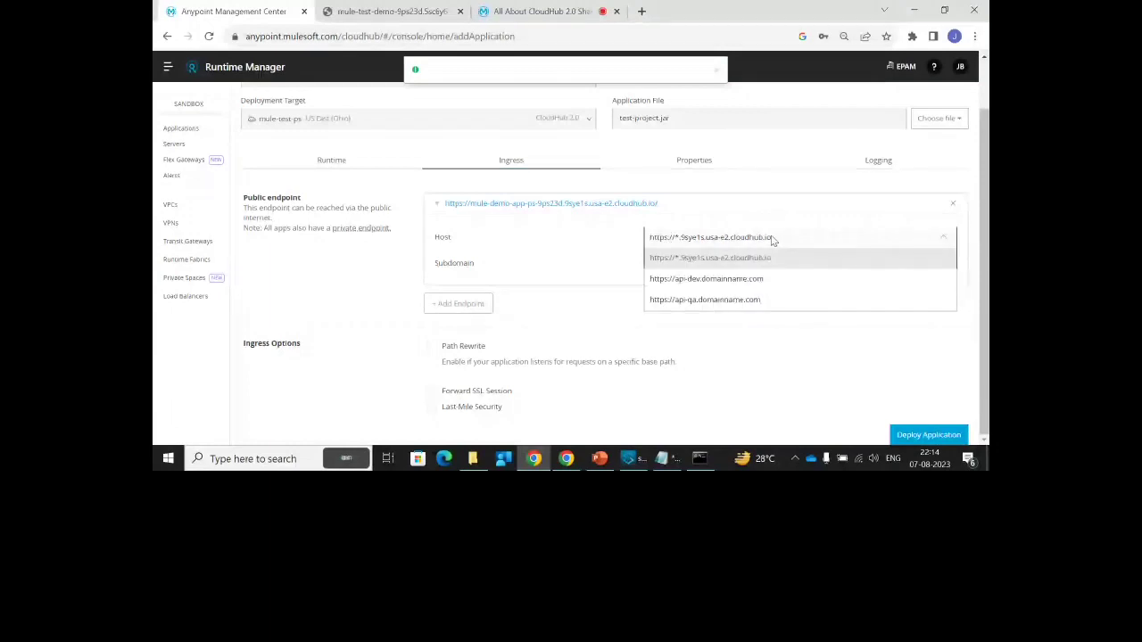
{"action": "left_click", "coordinate": [773, 241]}
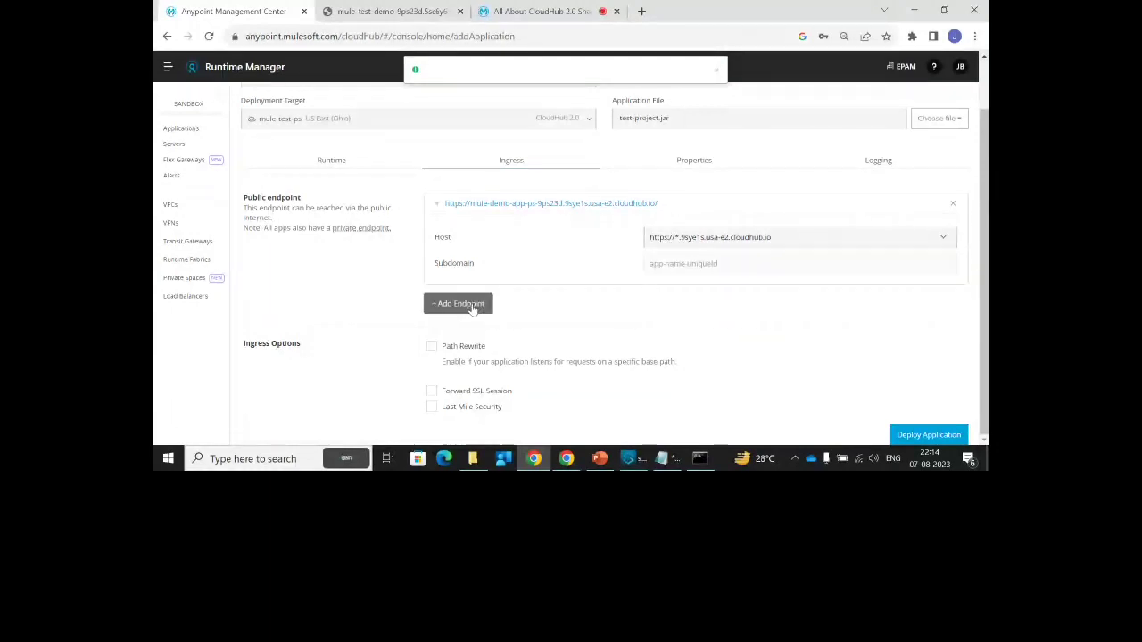
{"action": "left_click", "coordinate": [473, 306]}
{"action": "left_click", "coordinate": [704, 240]}
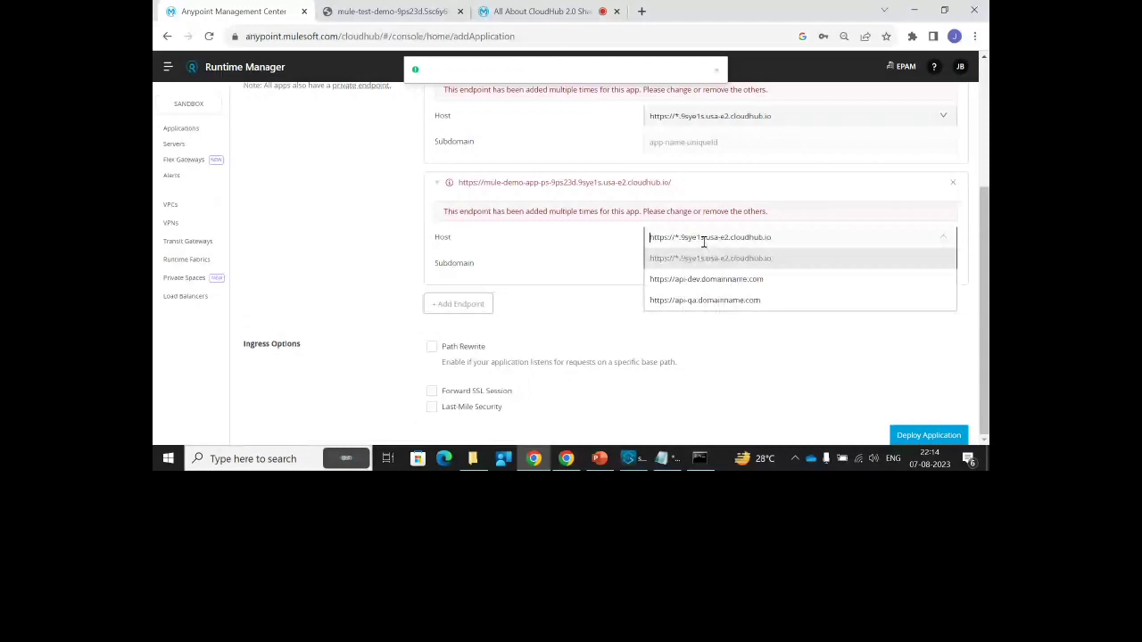
{"action": "left_click", "coordinate": [688, 279]}
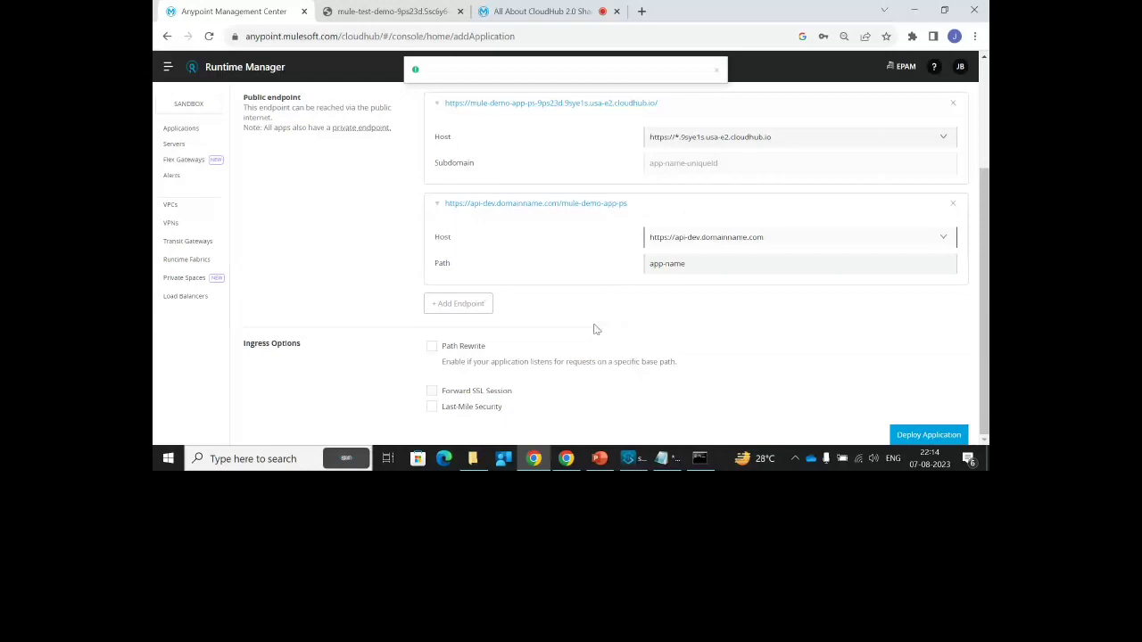
Review the deployment's name and target together with its two public endpoints and ingress options
{"action": "scroll", "coordinate": [596, 329], "scroll_direction": "up", "scroll_amount": 2}
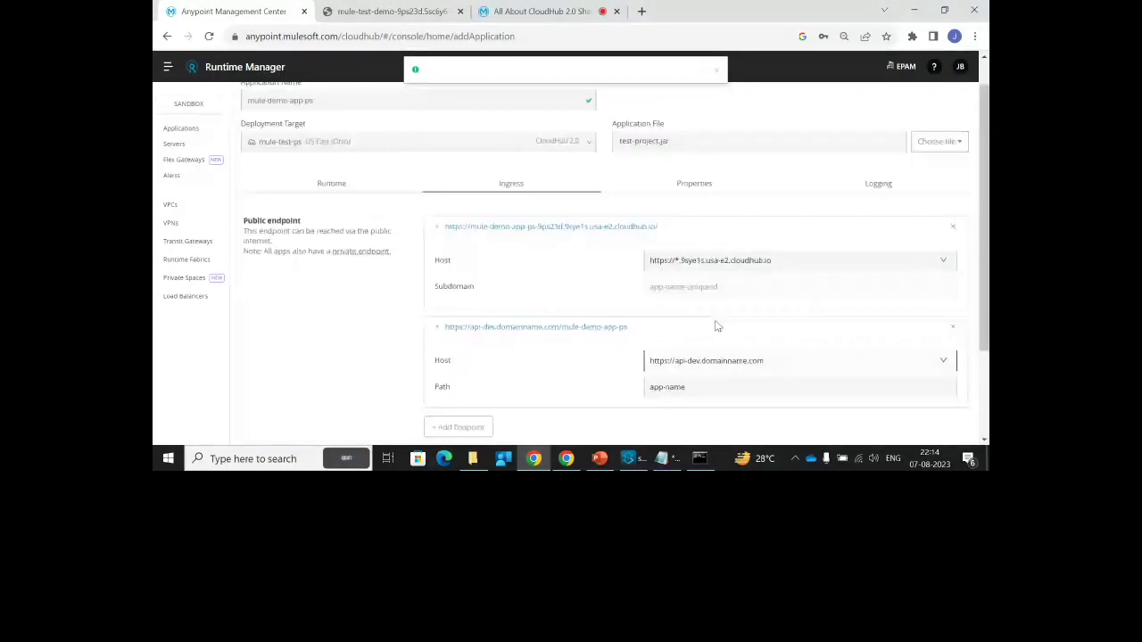
{"action": "scroll", "coordinate": [716, 326], "scroll_direction": "up", "scroll_amount": 1}
{"action": "scroll", "coordinate": [716, 327], "scroll_direction": "up", "scroll_amount": 1}
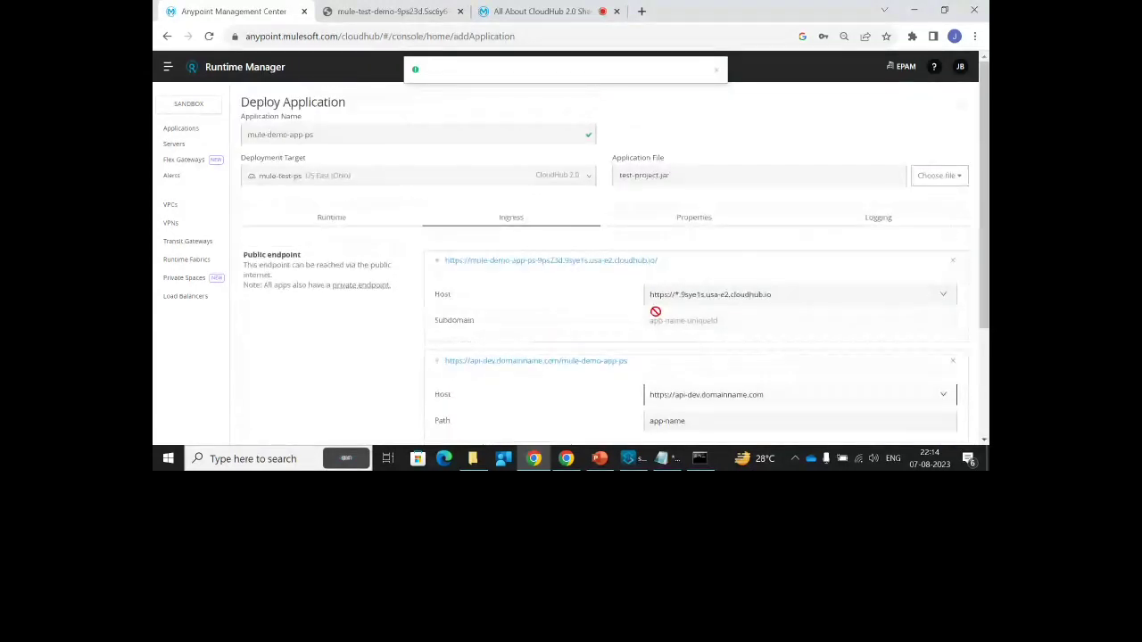
{"action": "scroll", "coordinate": [655, 311], "scroll_direction": "down", "scroll_amount": 3}
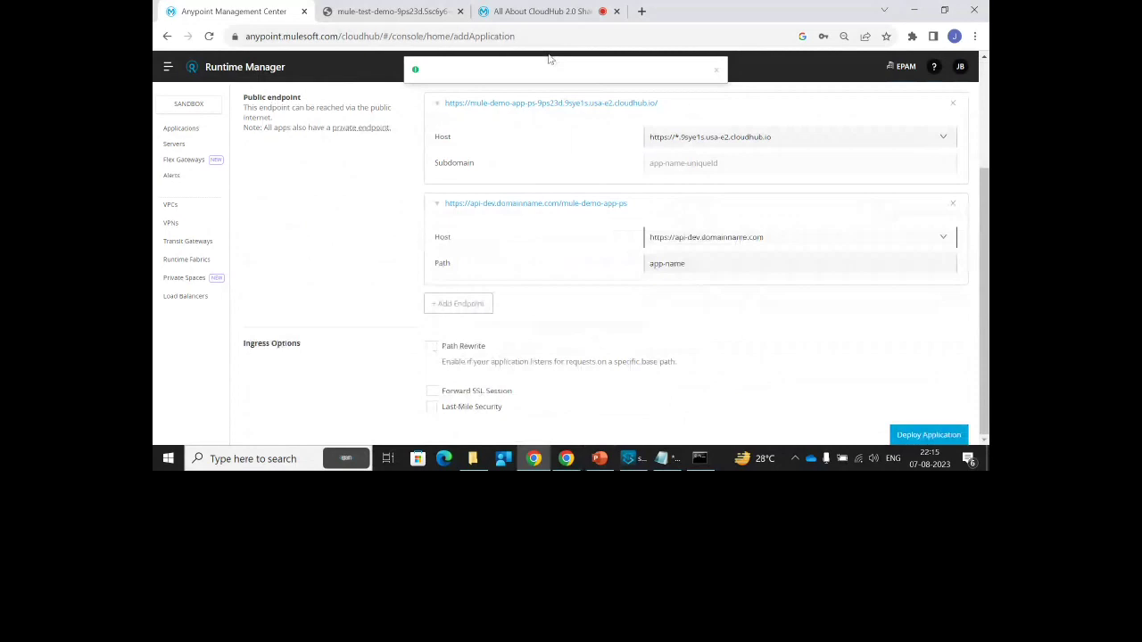
{"action": "scroll", "coordinate": [625, 357], "scroll_direction": "up", "scroll_amount": 3}
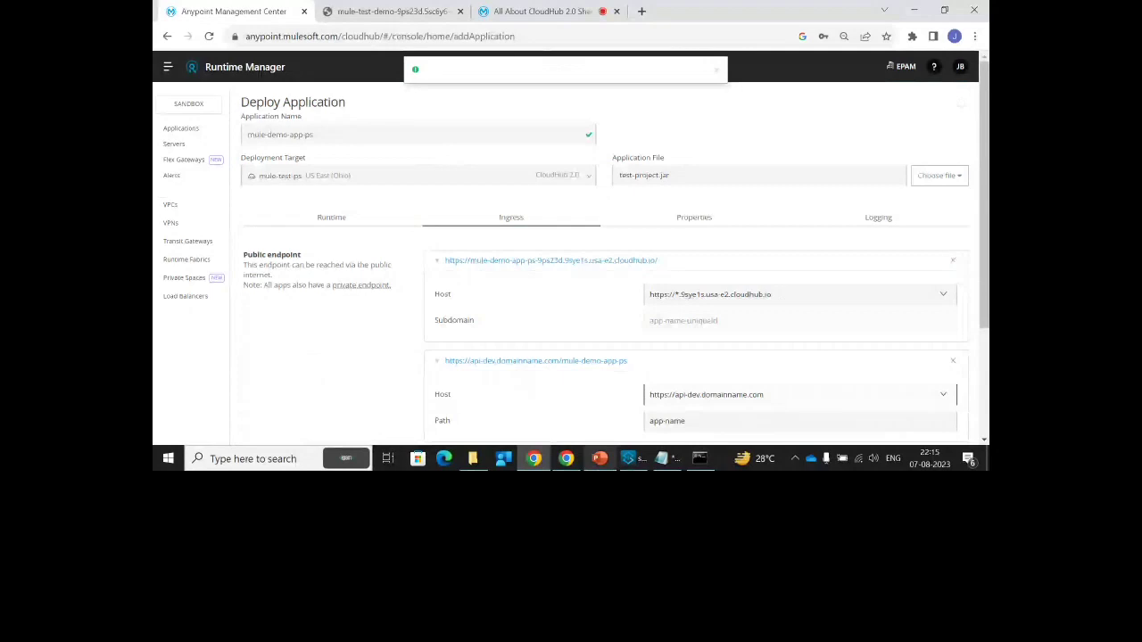
{"action": "scroll", "coordinate": [271, 190], "scroll_direction": "down", "scroll_amount": 3}
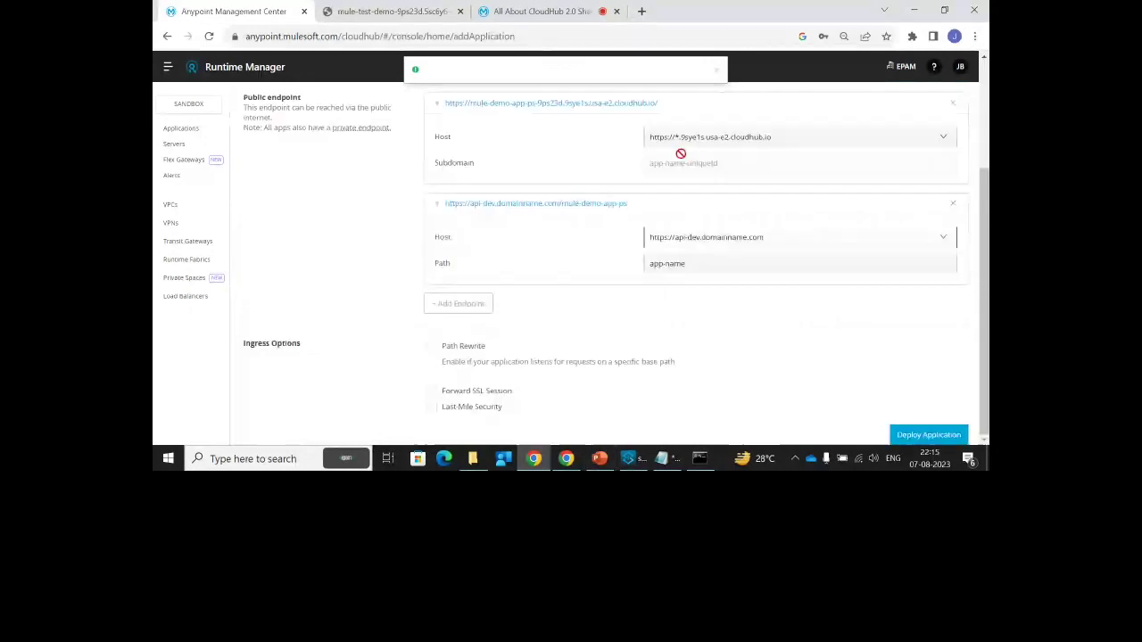
{"action": "left_click", "coordinate": [942, 238]}
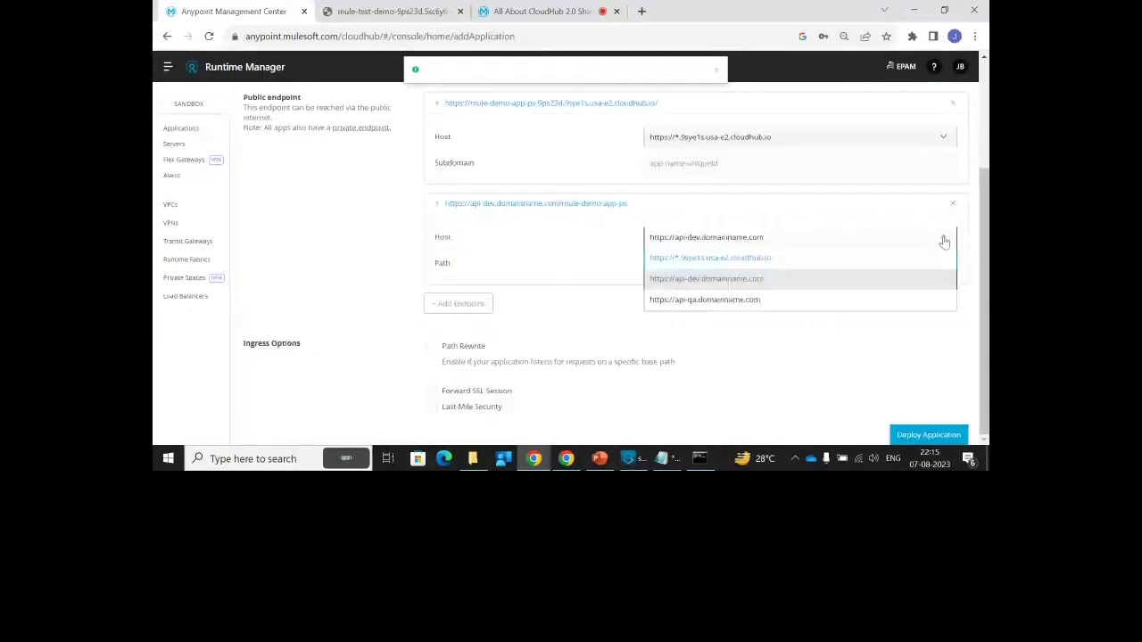
{"action": "left_click", "coordinate": [695, 309]}
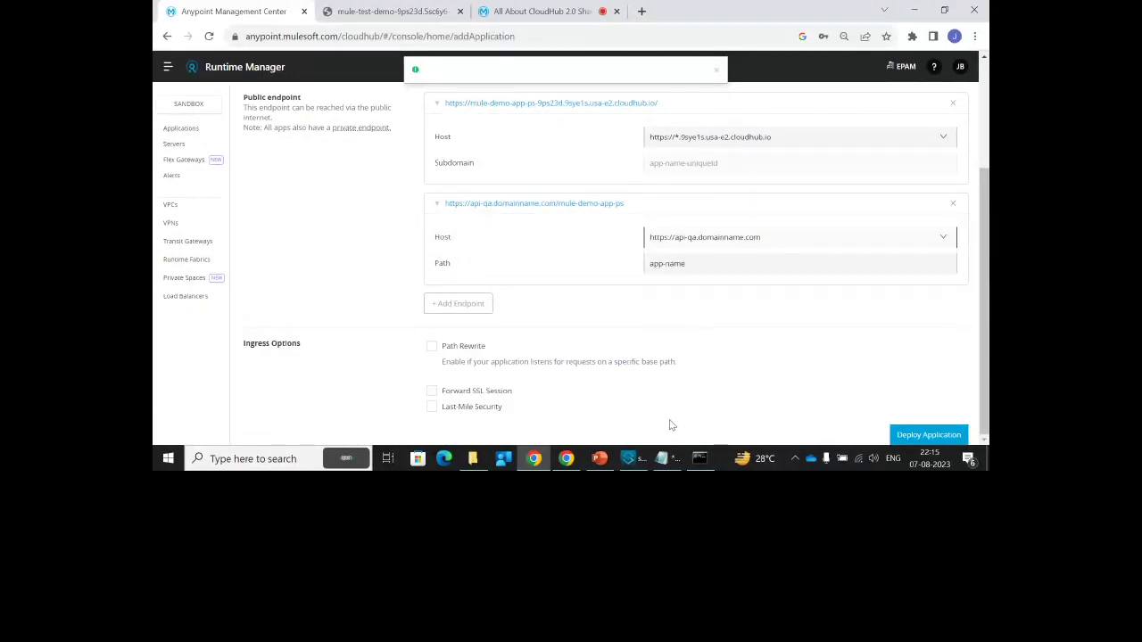
{"action": "left_click", "coordinate": [709, 243]}
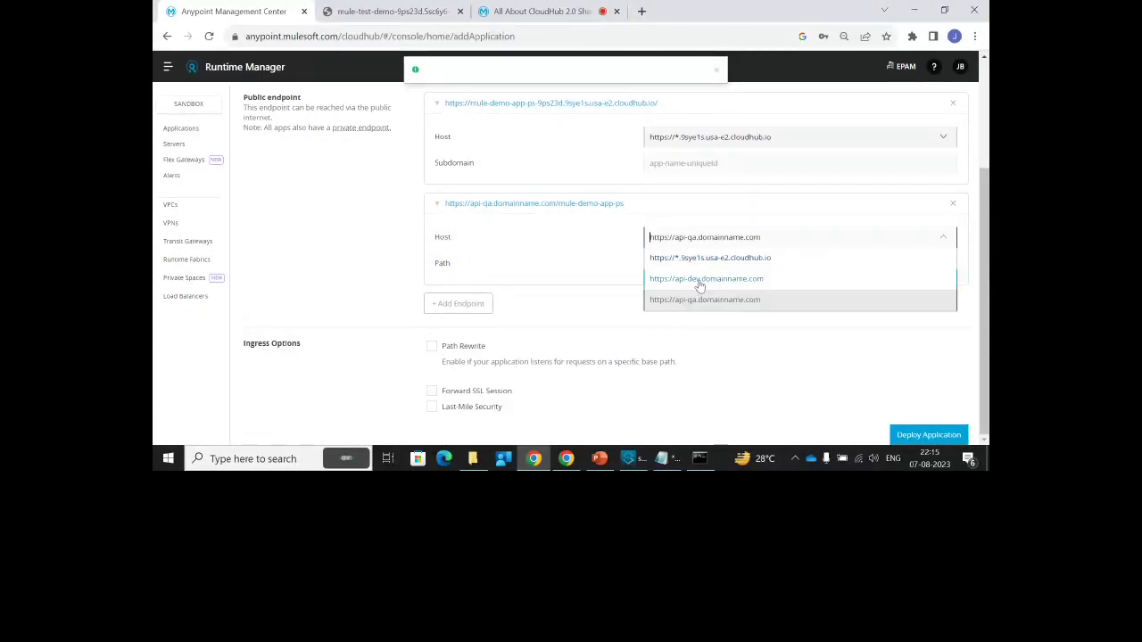
{"action": "left_click", "coordinate": [703, 281]}
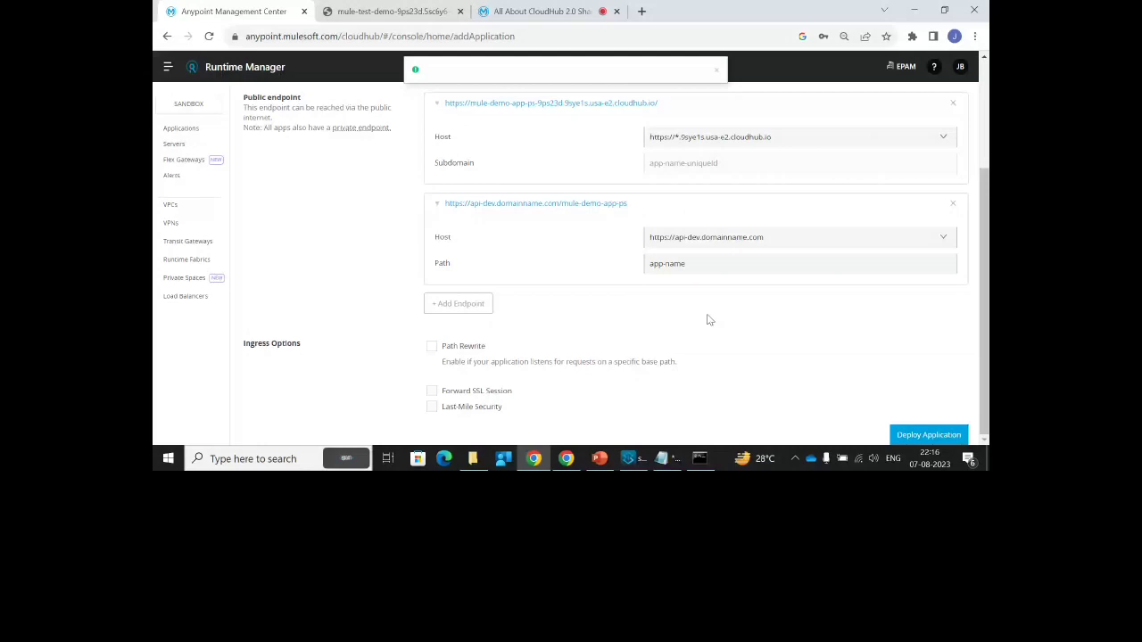
{"action": "scroll", "coordinate": [750, 411], "scroll_direction": "up", "scroll_amount": 2}
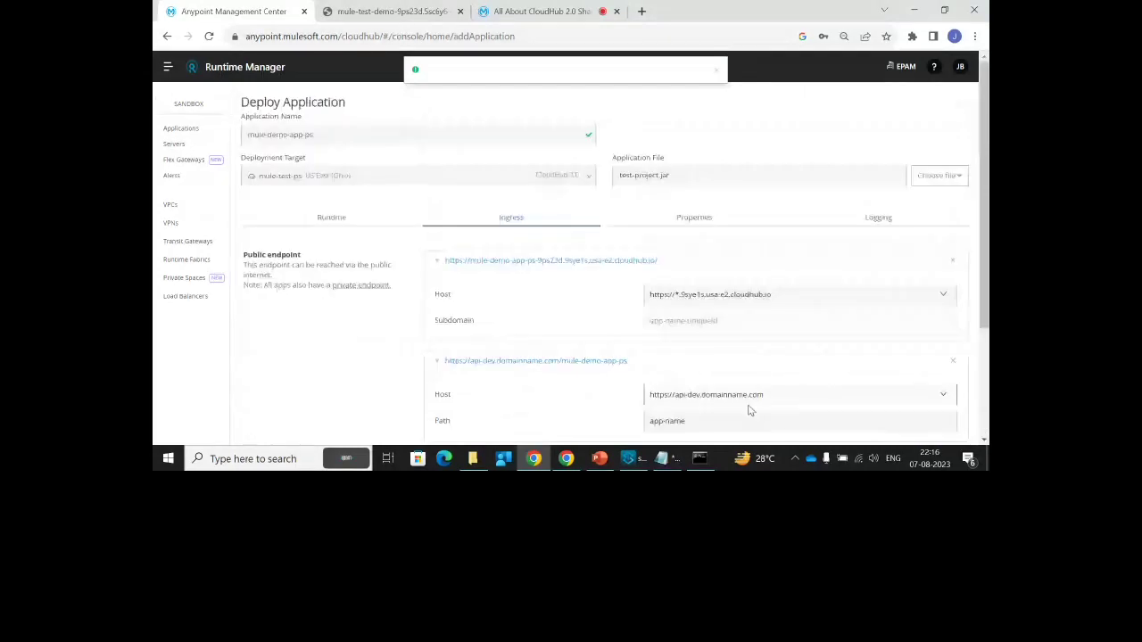
{"action": "scroll", "coordinate": [750, 410], "scroll_direction": "down", "scroll_amount": 1}
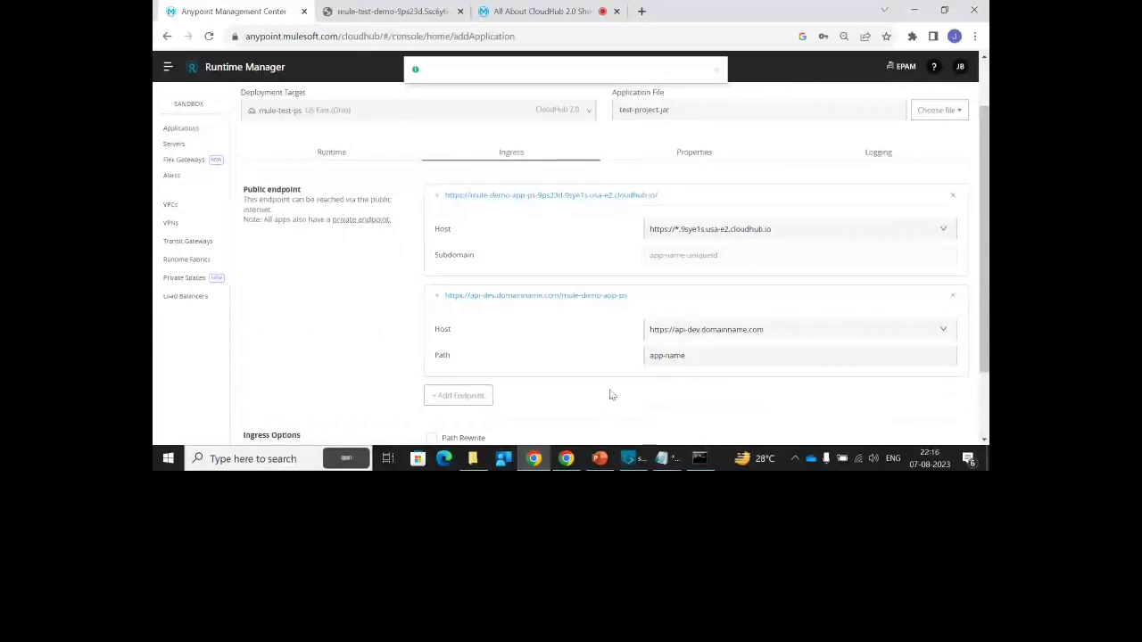
Check the target and both public endpoints, and deploy mule-demo-app-ps to the mule-test-ps private space
{"action": "scroll", "coordinate": [611, 396], "scroll_direction": "up", "scroll_amount": 1}
{"action": "mouse_move", "coordinate": [360, 285]}
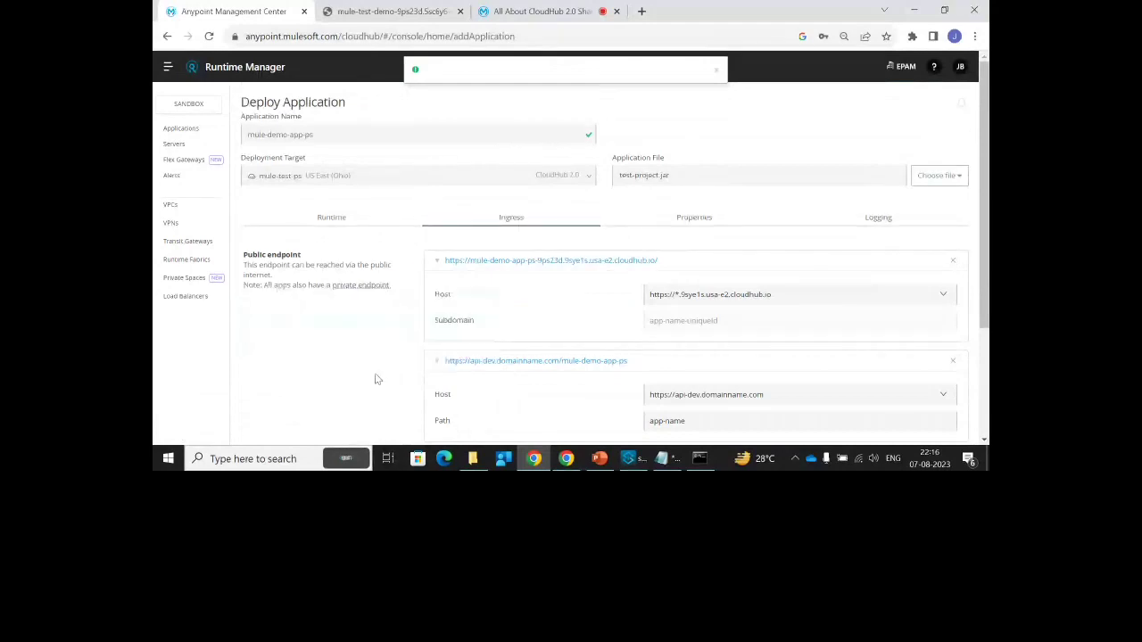
{"action": "scroll", "coordinate": [650, 315], "scroll_direction": "down", "scroll_amount": 1}
{"action": "scroll", "coordinate": [829, 377], "scroll_direction": "down", "scroll_amount": 3}
{"action": "scroll", "coordinate": [811, 365], "scroll_direction": "up", "scroll_amount": 4}
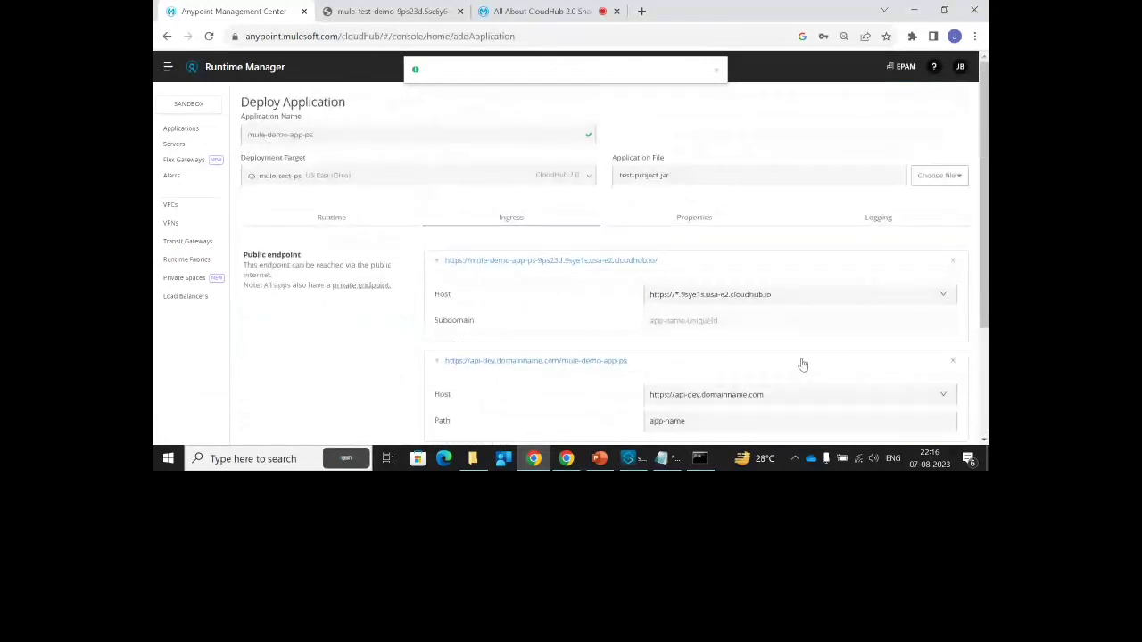
{"action": "scroll", "coordinate": [808, 384], "scroll_direction": "down", "scroll_amount": 3}
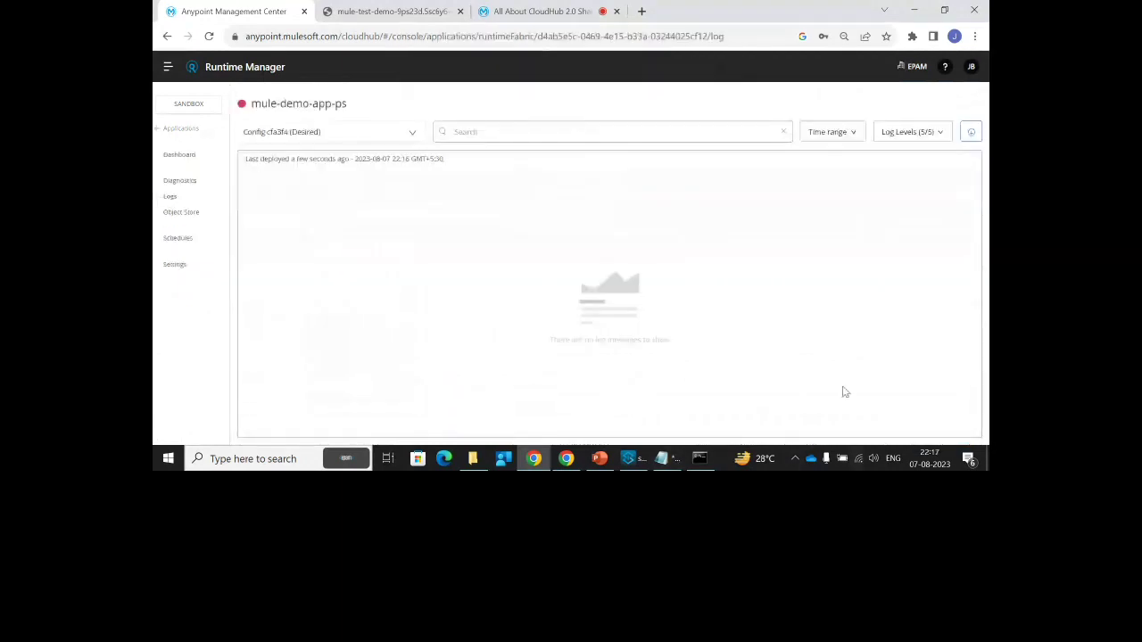
Look for mule-demo-app-ps in the applications list, trying a search for "ps", and open its settings
{"action": "left_click", "coordinate": [179, 131]}
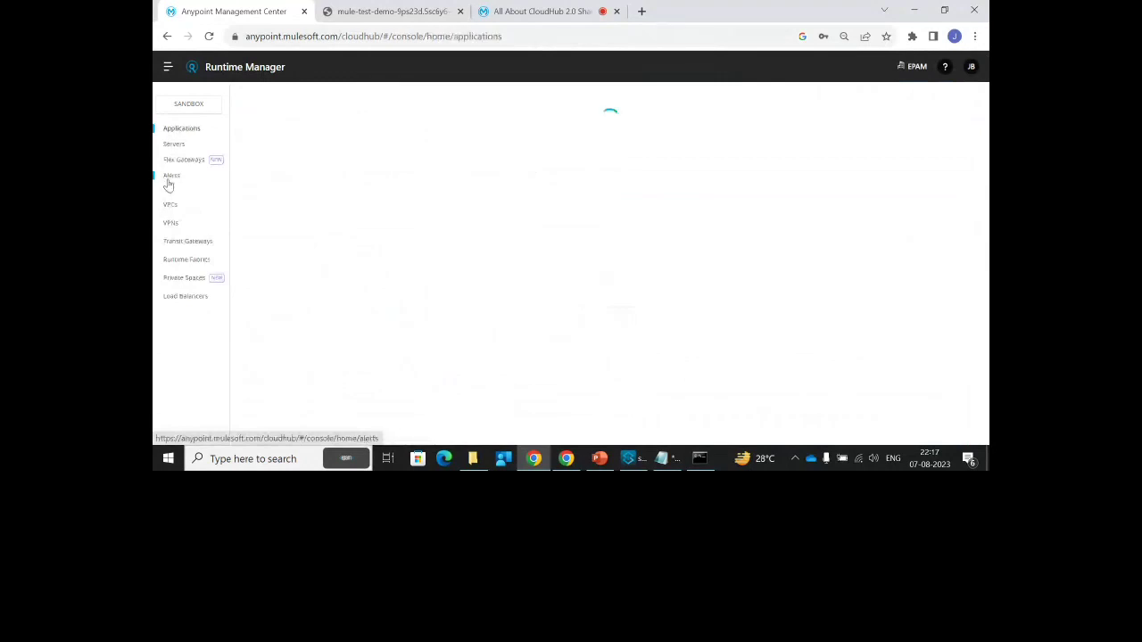
{"action": "left_click", "coordinate": [403, 104]}
{"action": "type", "text": "ps"}
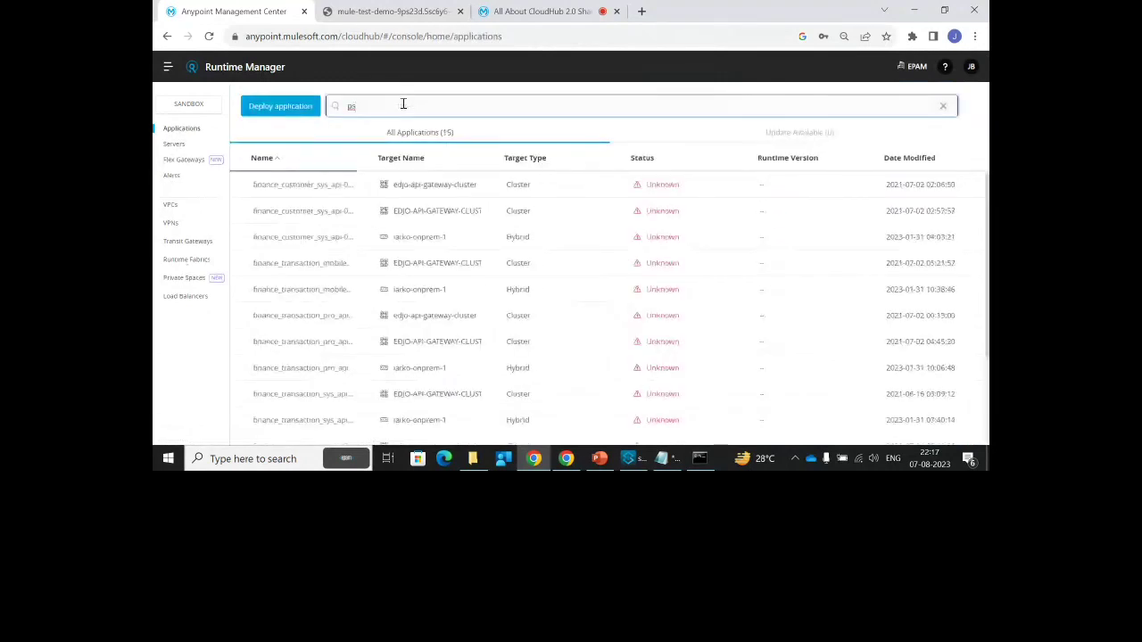
{"action": "key", "text": "BackSpace"}
{"action": "key", "text": "BackSpace"}
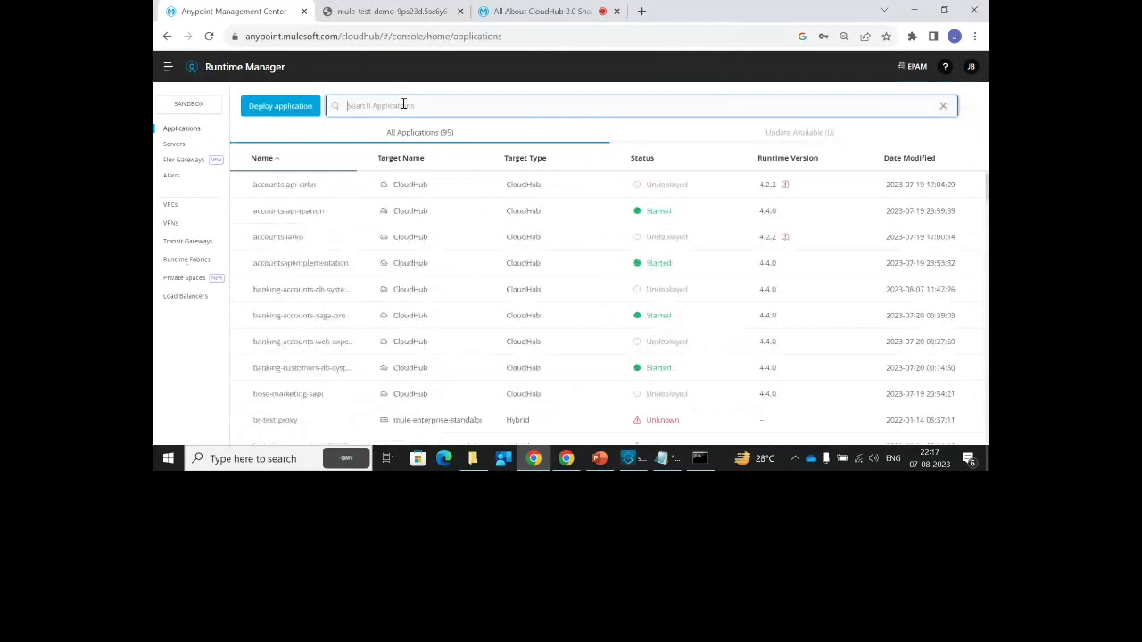
{"action": "scroll", "coordinate": [459, 370], "scroll_direction": "down", "scroll_amount": 10}
{"action": "scroll", "coordinate": [458, 392], "scroll_direction": "down", "scroll_amount": 15}
{"action": "scroll", "coordinate": [458, 363], "scroll_direction": "up", "scroll_amount": 3}
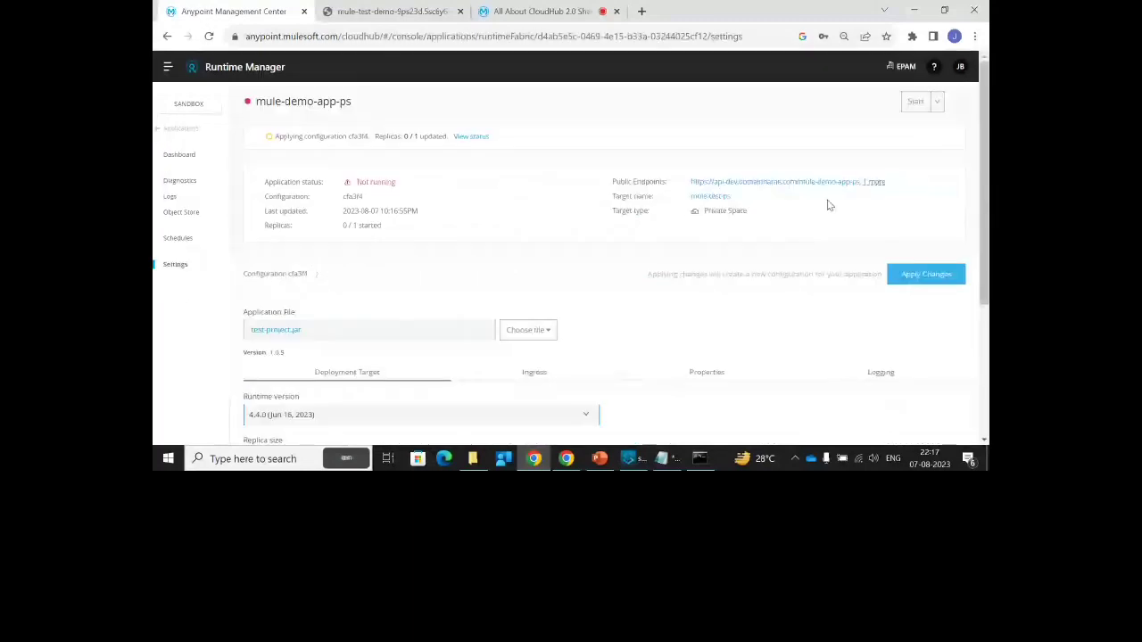
Open the application's cloudhub.io public endpoint from its settings and request its /test path
{"action": "left_click", "coordinate": [870, 182]}
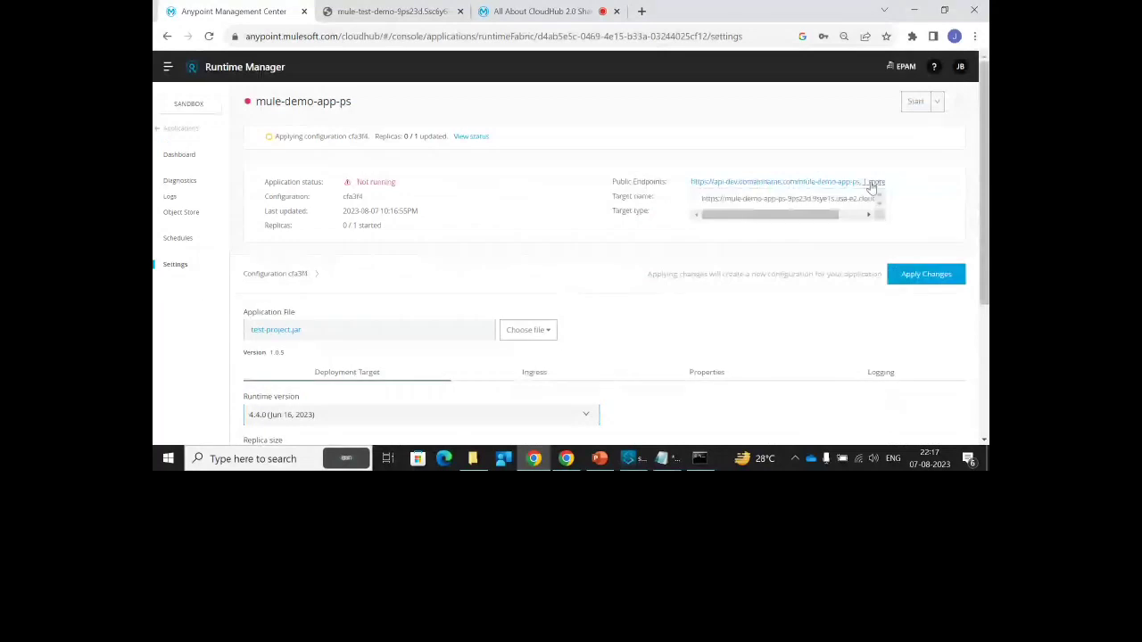
{"action": "left_click", "coordinate": [757, 204]}
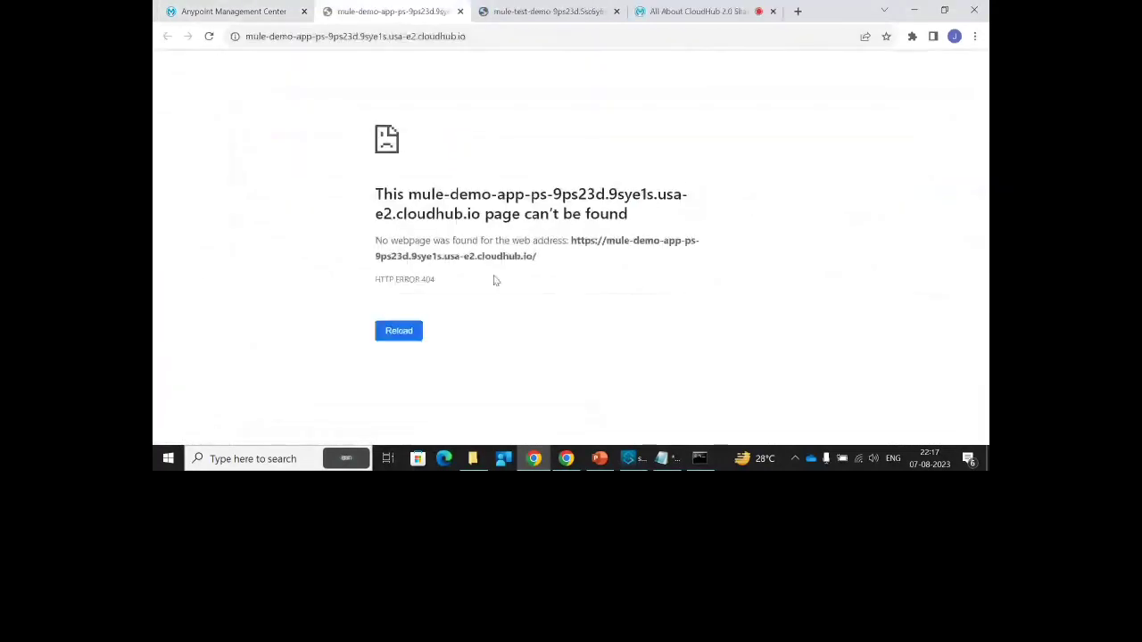
{"action": "left_click", "coordinate": [476, 38]}
{"action": "left_click", "coordinate": [478, 35]}
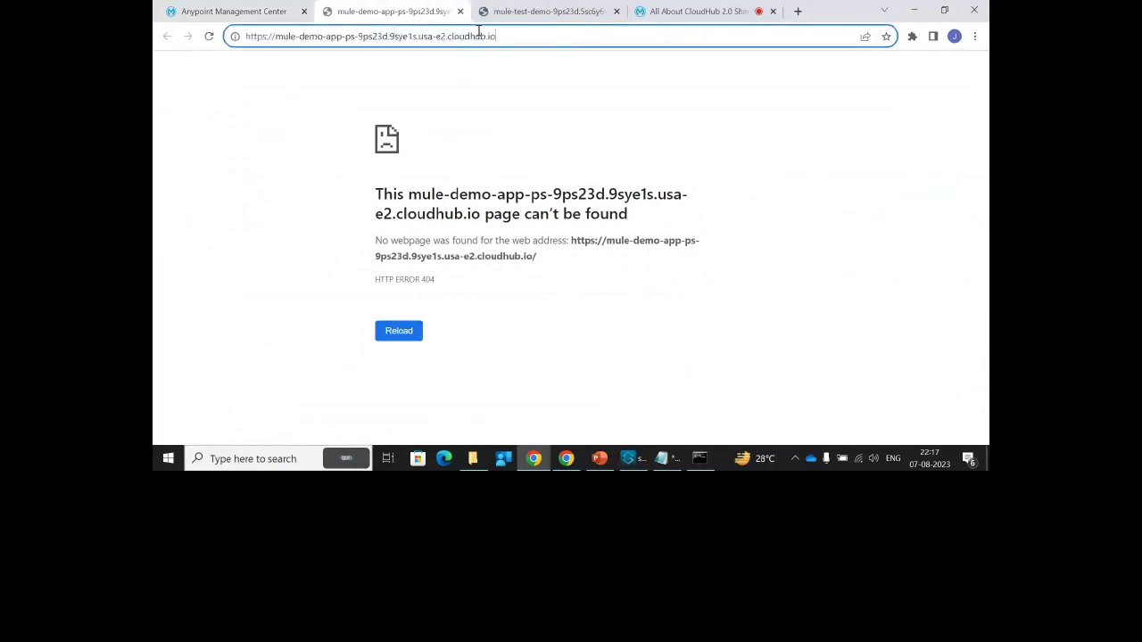
{"action": "type", "text": "/test"}
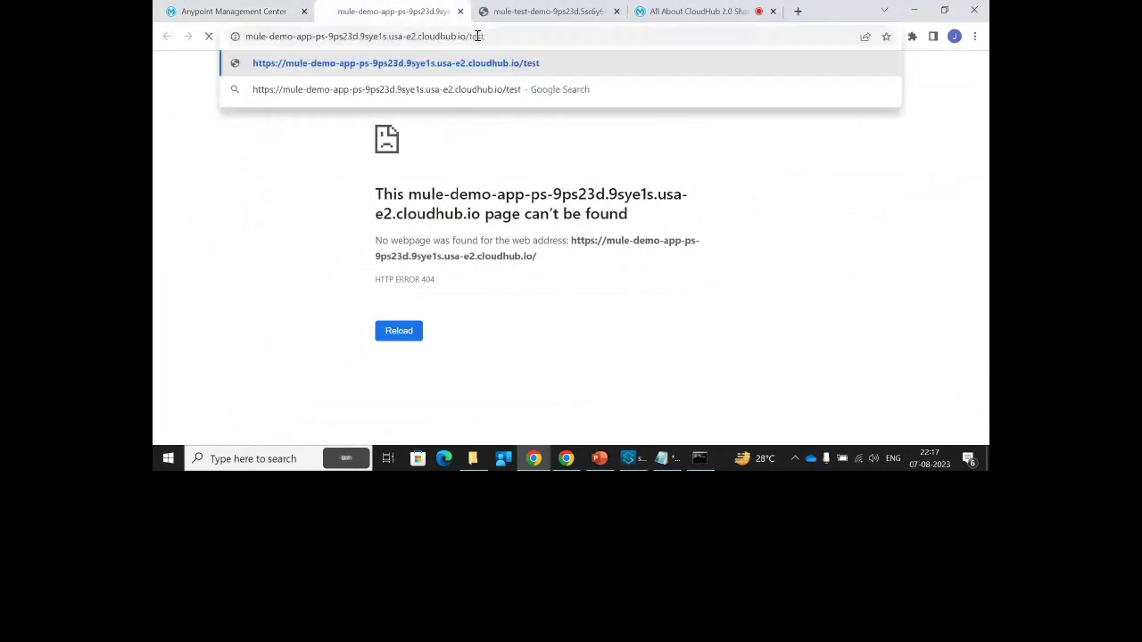
{"action": "key", "text": "Return"}
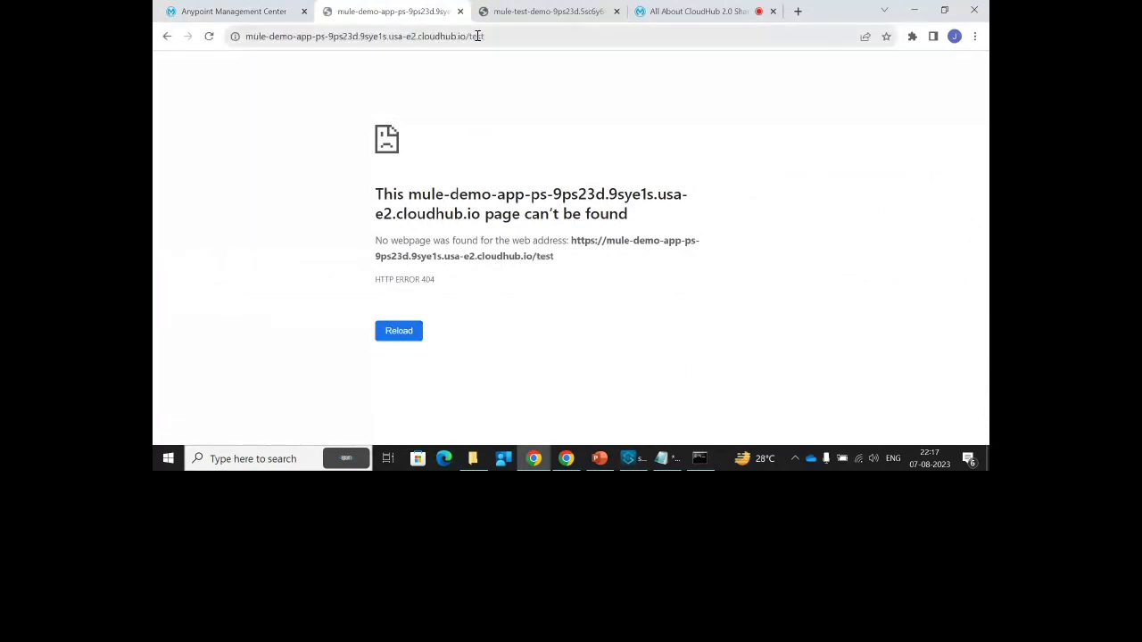
{"action": "left_click", "coordinate": [252, 6]}
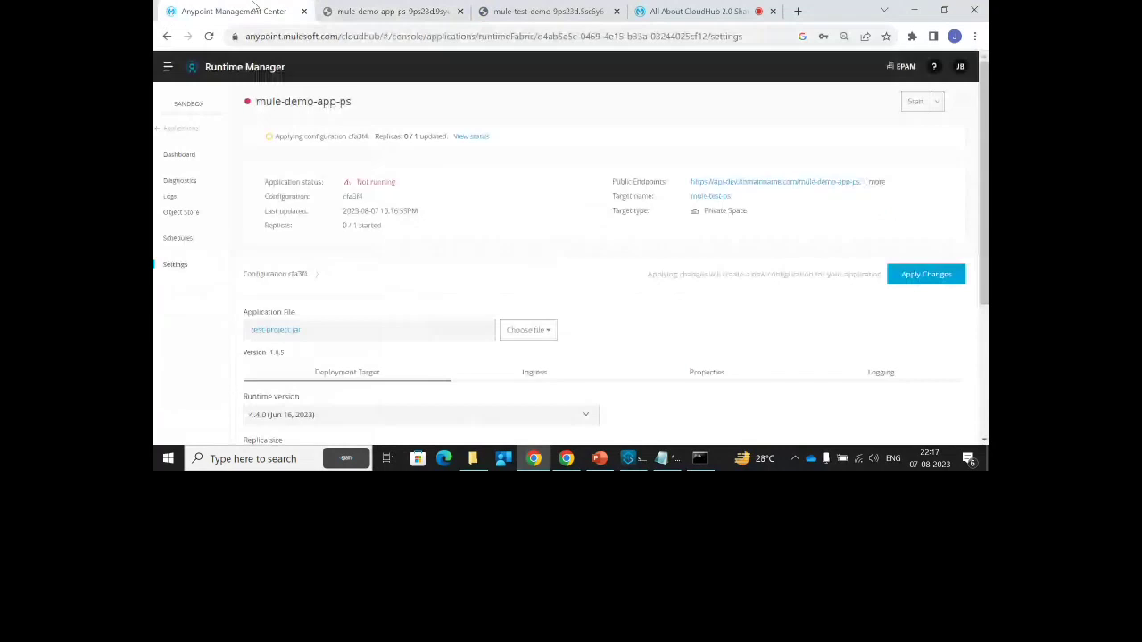
{"action": "left_click", "coordinate": [739, 182]}
{"action": "left_click", "coordinate": [461, 38]}
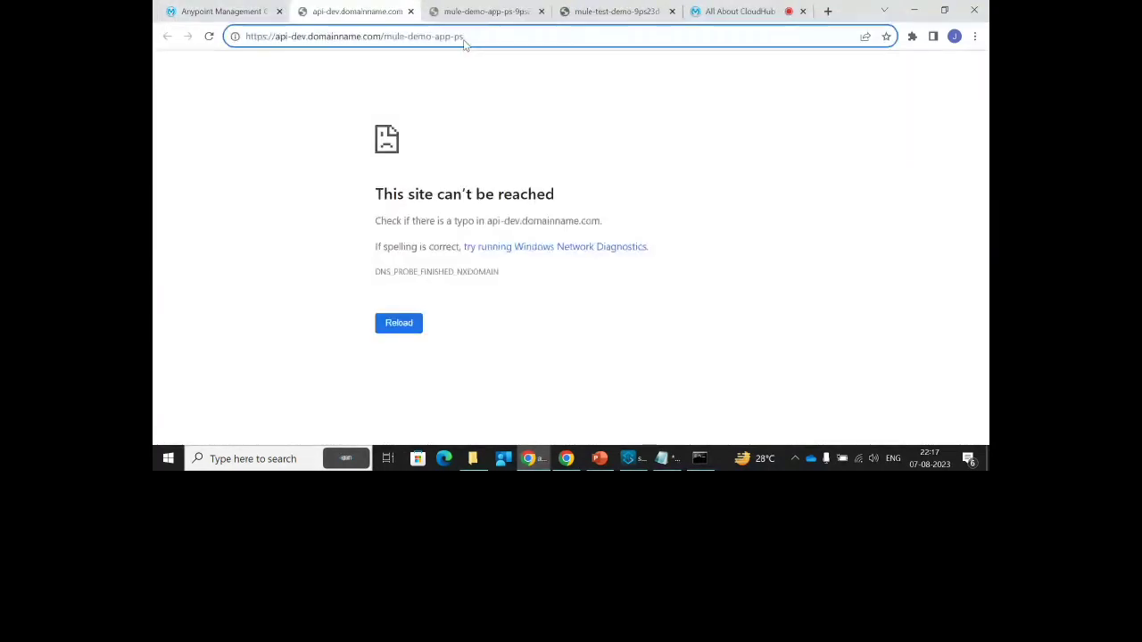
{"action": "type", "text": "/test"}
{"action": "key", "text": "Return"}
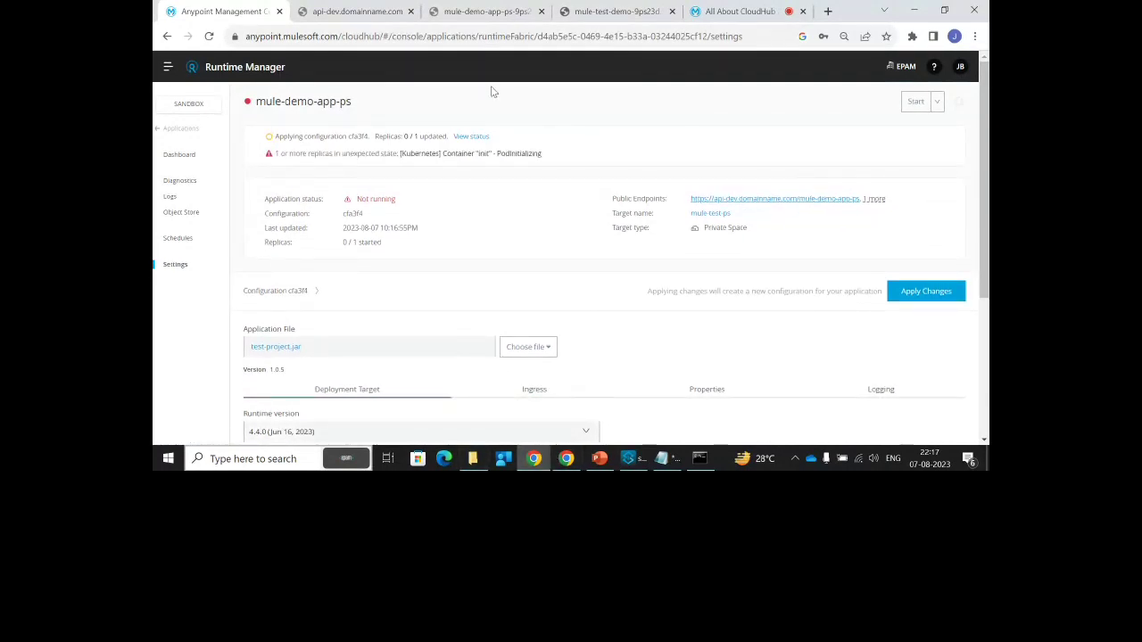
Switch to the MuleSoft meetup session and turn on presenter mode for two attendees who lack it
{"action": "left_click", "coordinate": [741, 12]}
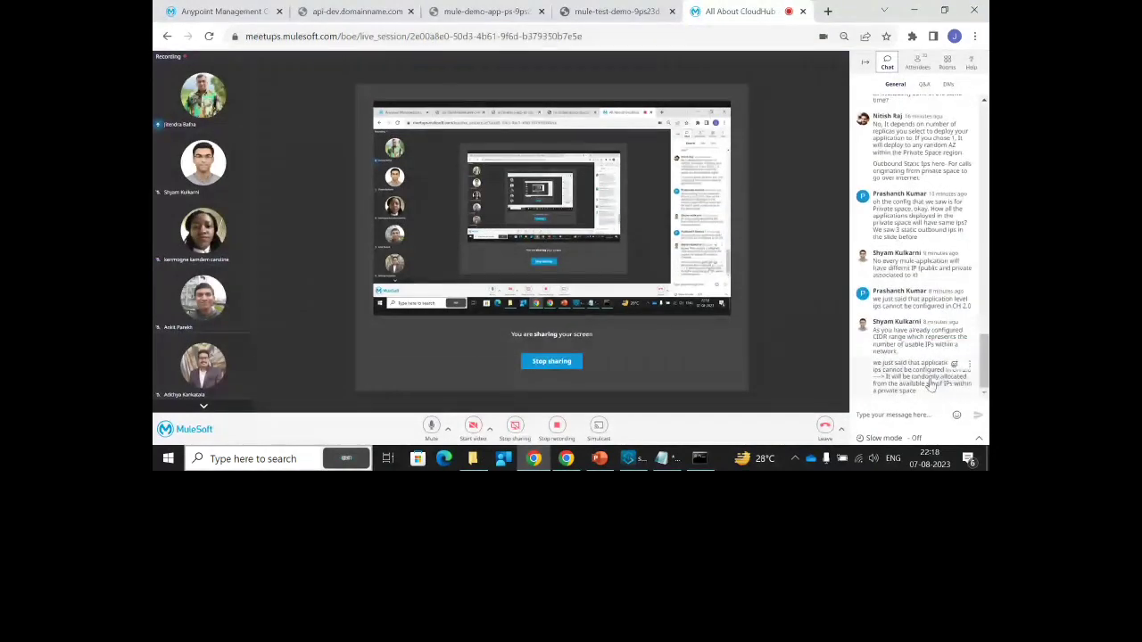
{"action": "left_click", "coordinate": [916, 62]}
{"action": "scroll", "coordinate": [892, 268], "scroll_direction": "down", "scroll_amount": 5}
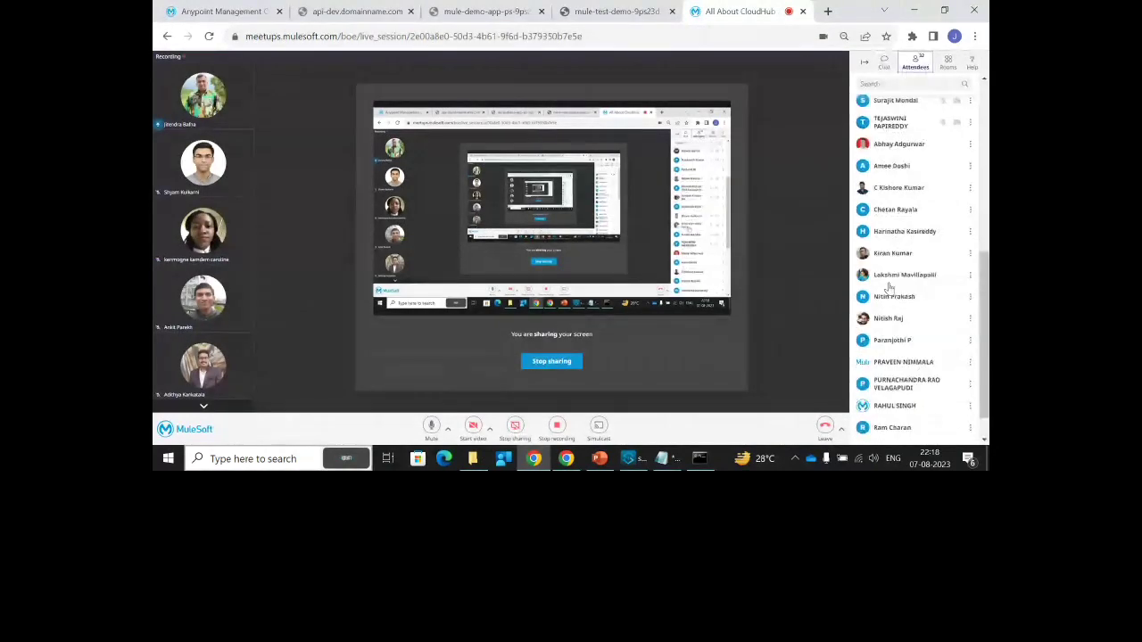
{"action": "left_click", "coordinate": [883, 314]}
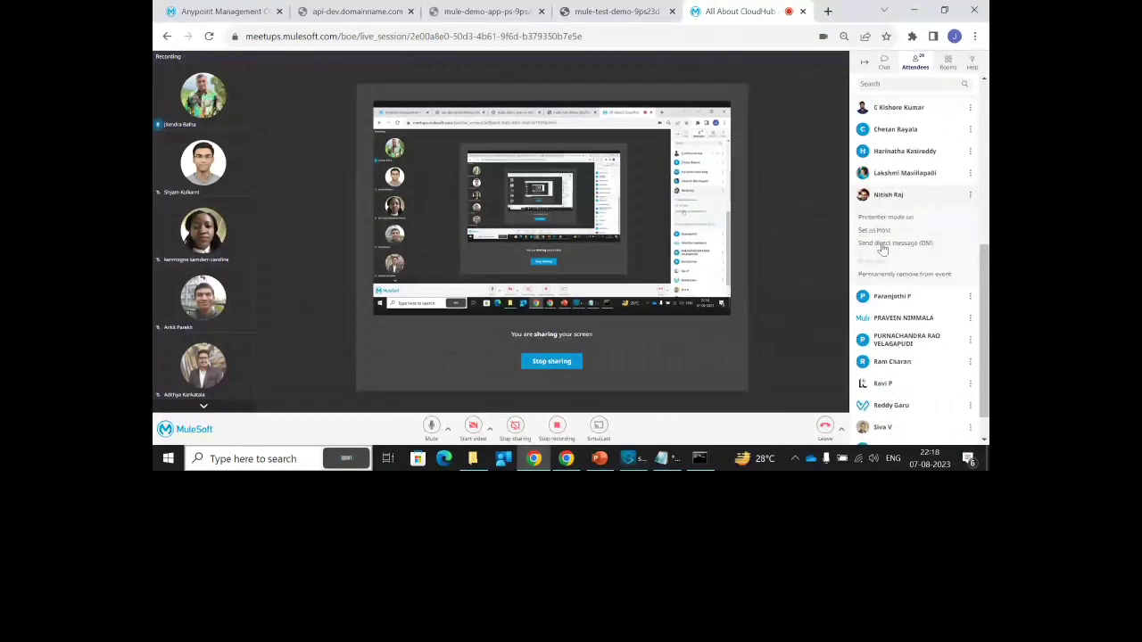
{"action": "left_click", "coordinate": [892, 217]}
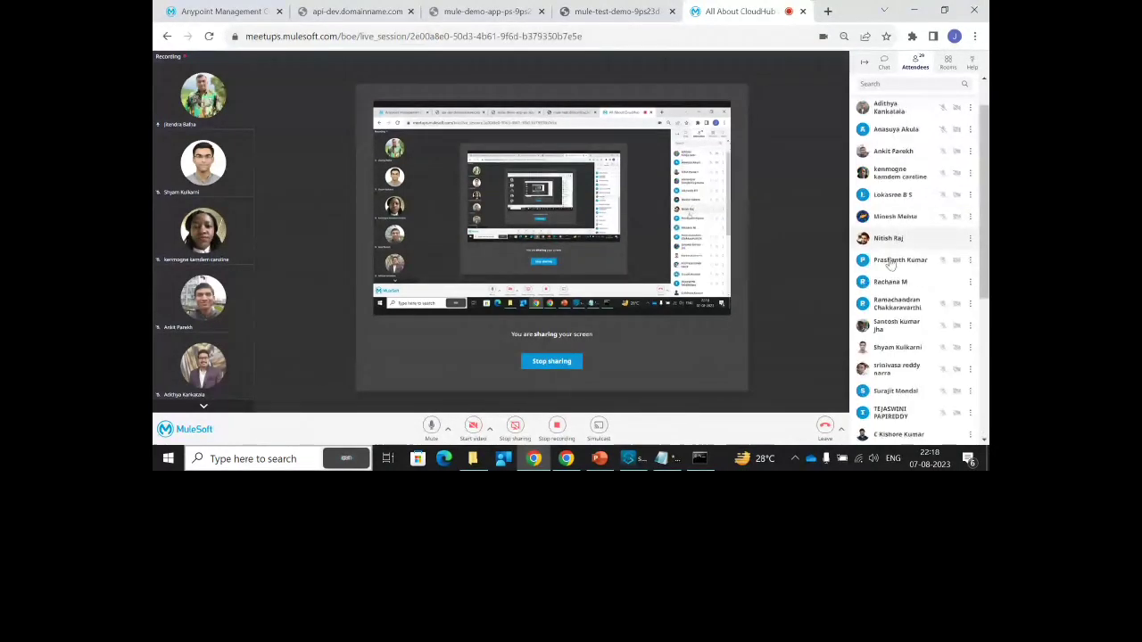
{"action": "left_click", "coordinate": [892, 266]}
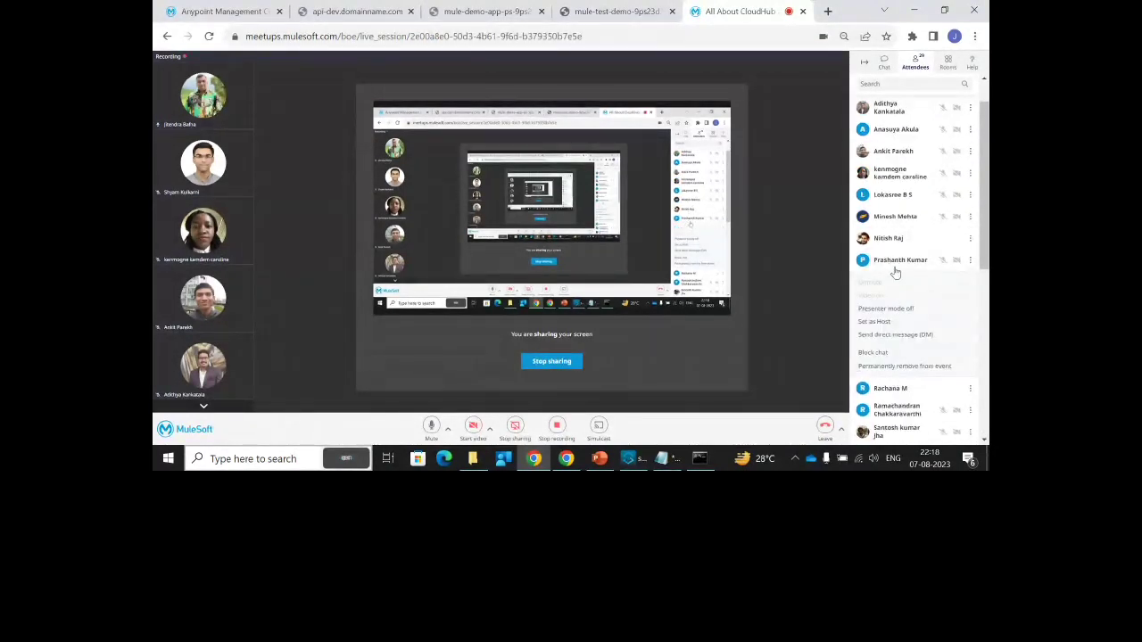
{"action": "left_click", "coordinate": [895, 273]}
{"action": "left_click", "coordinate": [901, 284]}
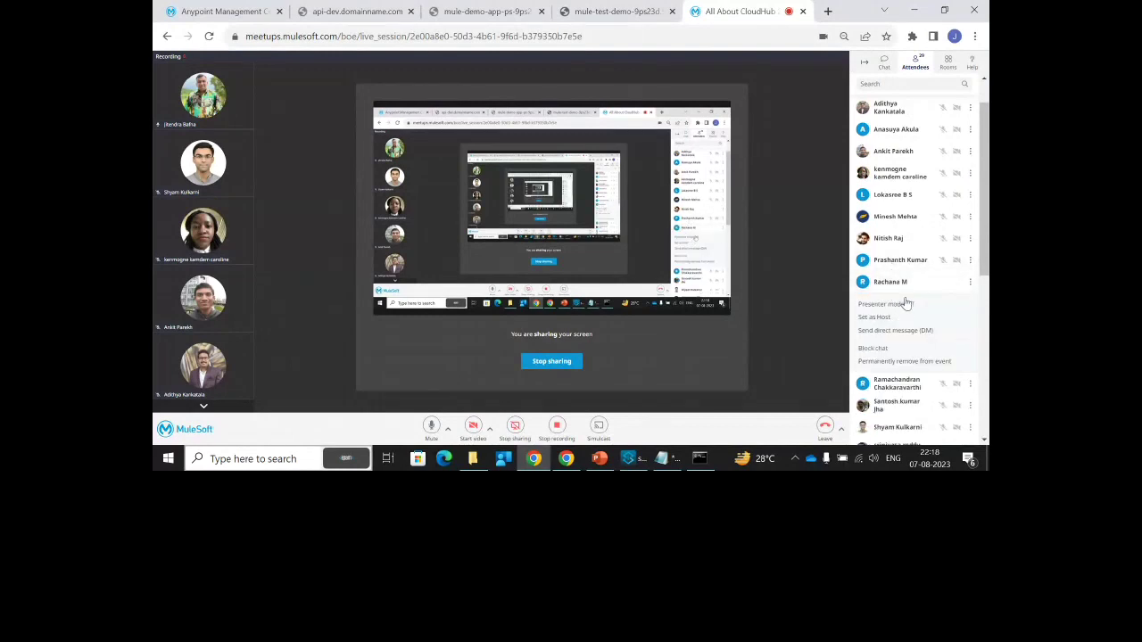
{"action": "left_click", "coordinate": [895, 300]}
Continue through the attendee list, turning on presenter mode for several more attendees who lack microphone and camera controls
{"action": "scroll", "coordinate": [896, 285], "scroll_direction": "down", "scroll_amount": 5}
{"action": "left_click", "coordinate": [892, 245]}
{"action": "left_click", "coordinate": [895, 264]}
{"action": "left_click", "coordinate": [901, 282]}
{"action": "left_click", "coordinate": [901, 300]}
{"action": "scroll", "coordinate": [903, 317], "scroll_direction": "down", "scroll_amount": 8}
{"action": "left_click", "coordinate": [896, 369]}
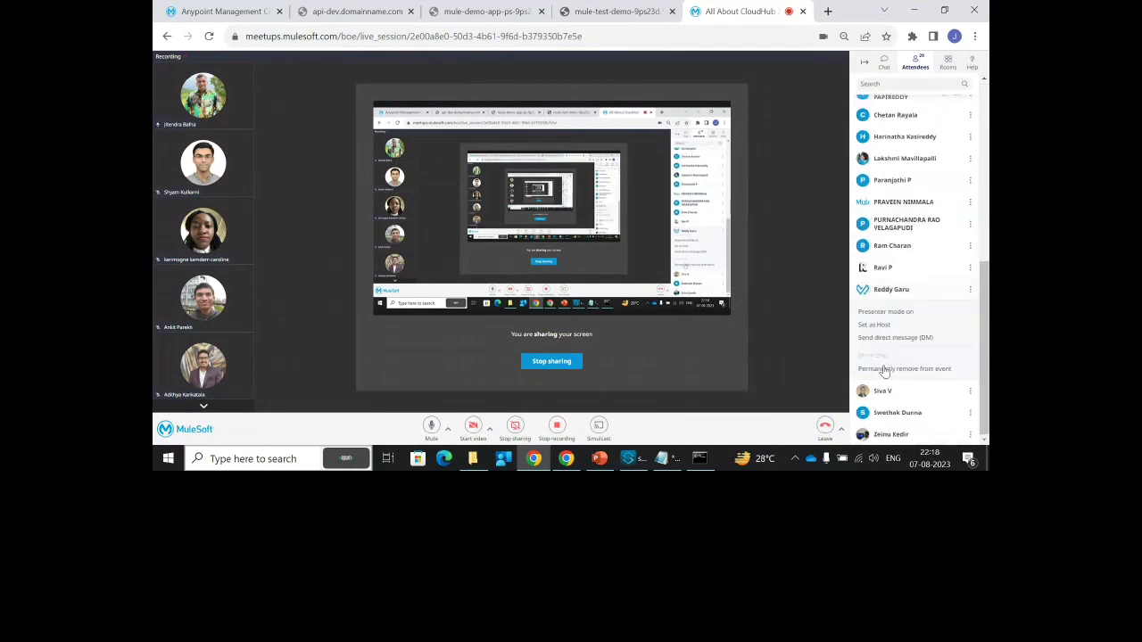
{"action": "left_click", "coordinate": [895, 312]}
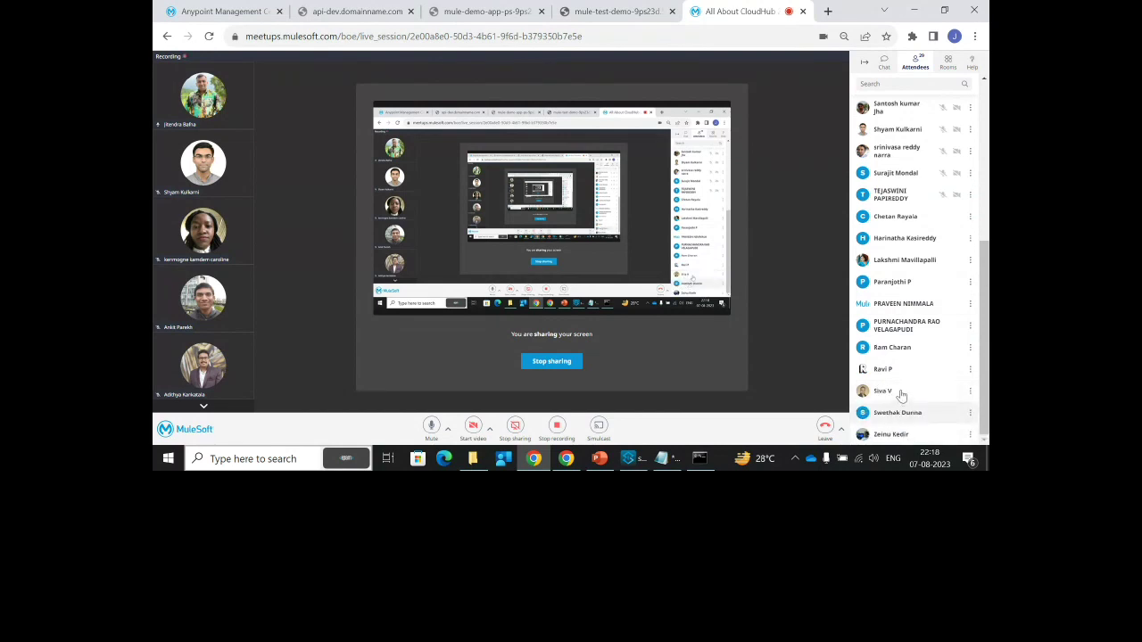
{"action": "left_click", "coordinate": [901, 395]}
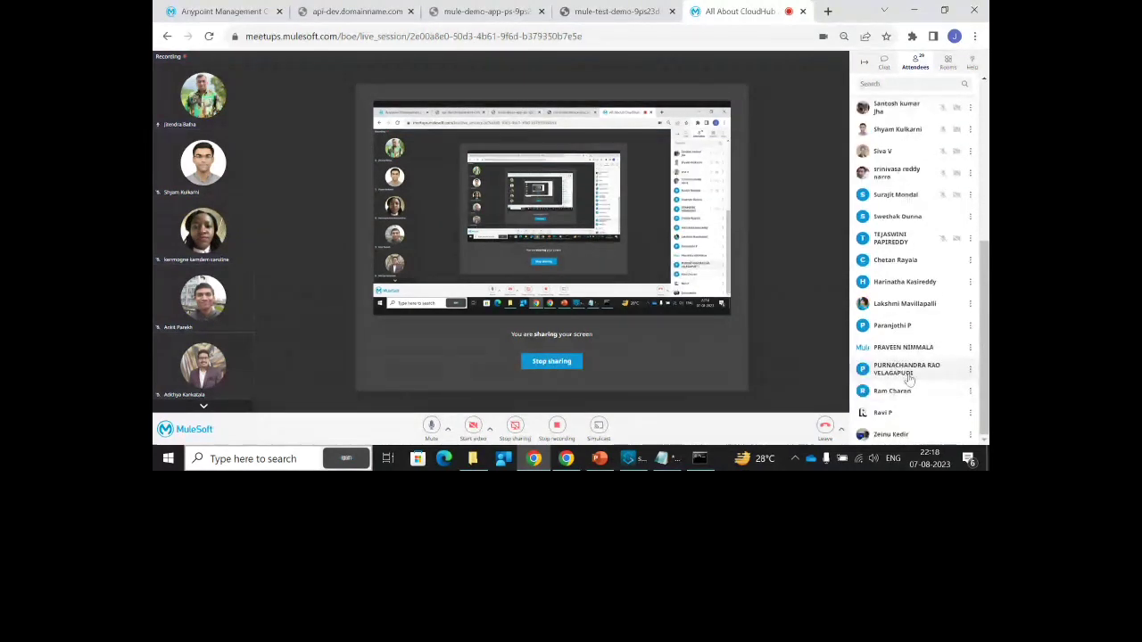
Turn on presenter mode for three more attendees, working upwards from the end of the attendee list
{"action": "left_click", "coordinate": [898, 407]}
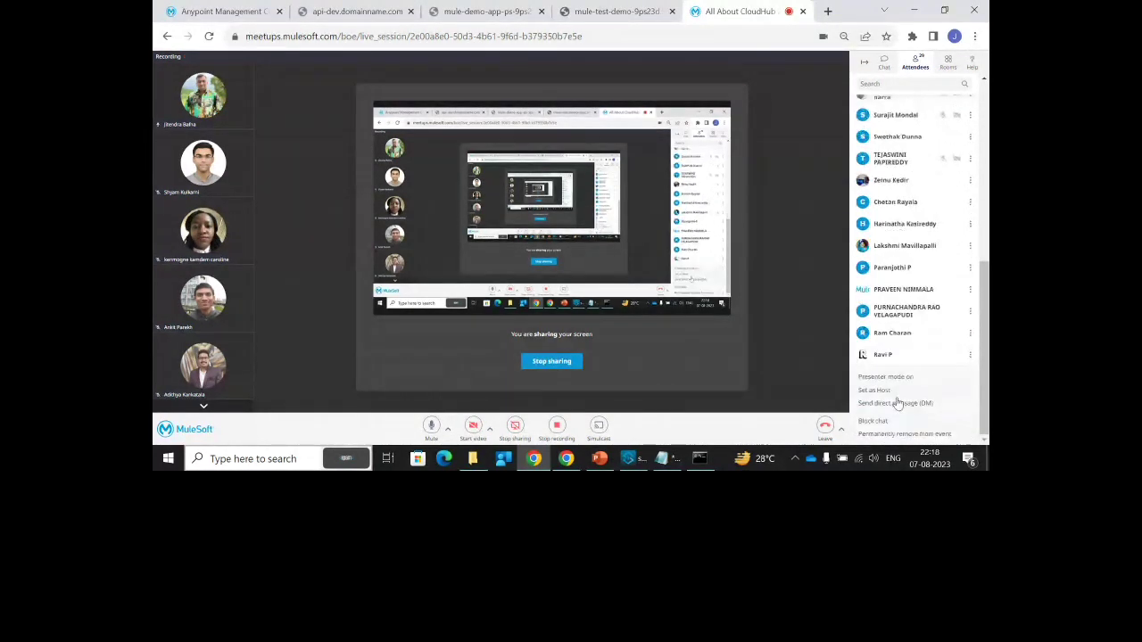
{"action": "left_click", "coordinate": [888, 389]}
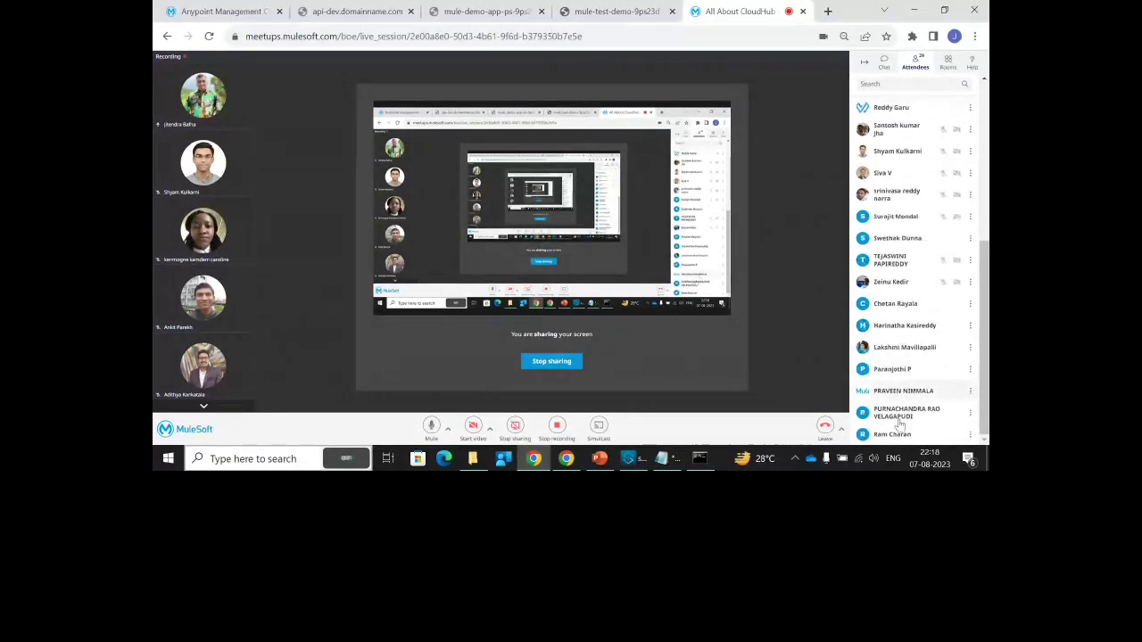
{"action": "left_click", "coordinate": [892, 421]}
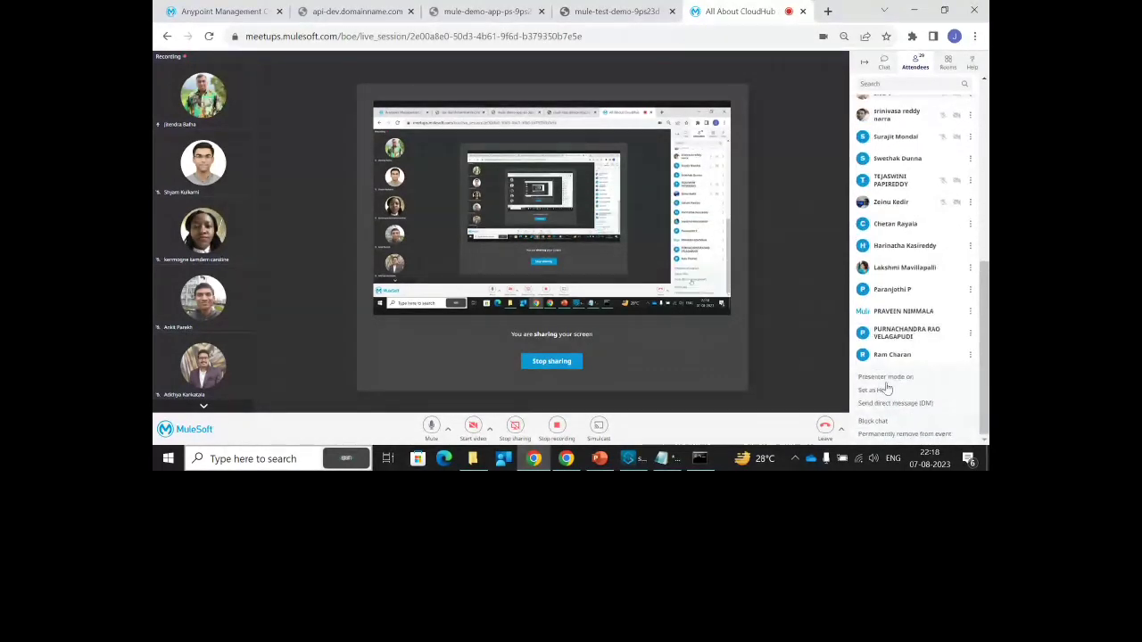
{"action": "left_click", "coordinate": [885, 376]}
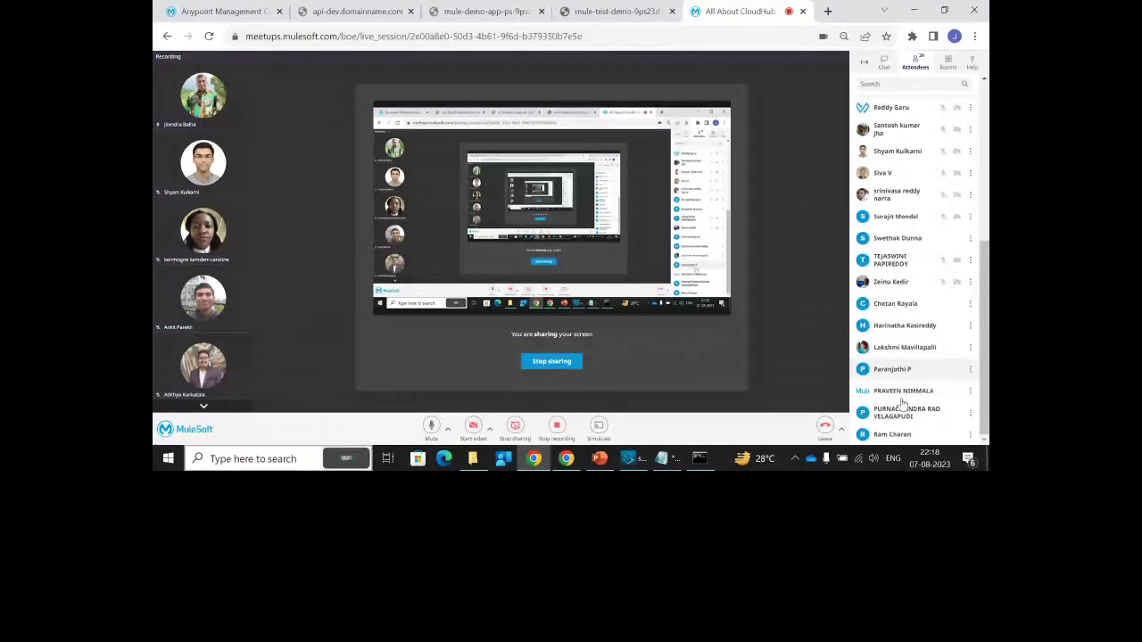
{"action": "scroll", "coordinate": [890, 406], "scroll_direction": "down", "scroll_amount": 10}
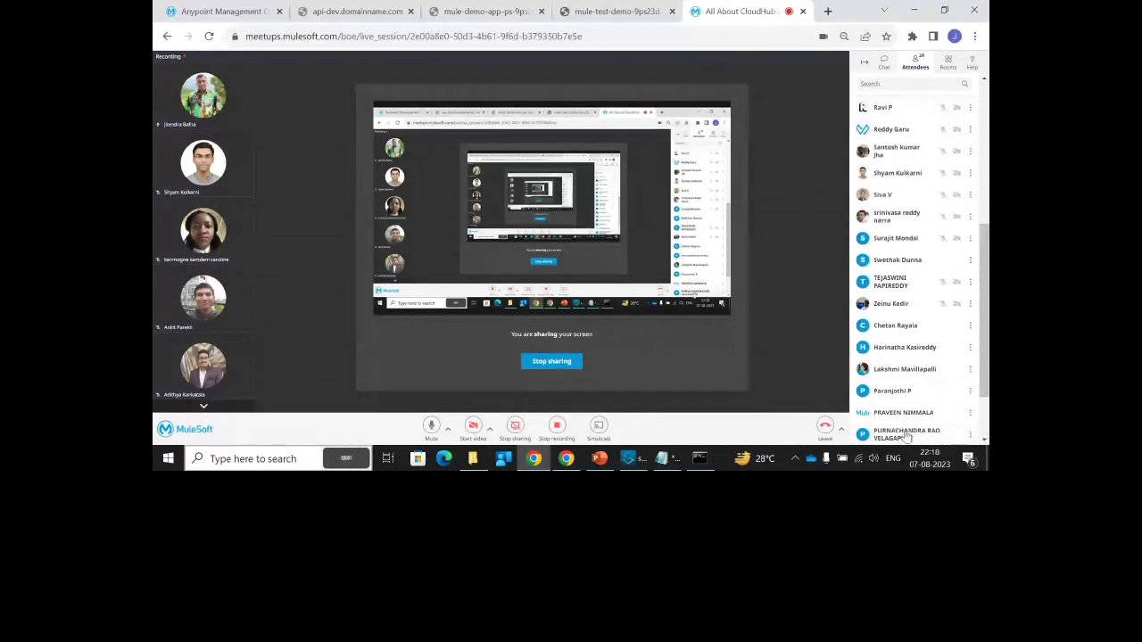
{"action": "left_click", "coordinate": [902, 410]}
{"action": "left_click", "coordinate": [885, 377]}
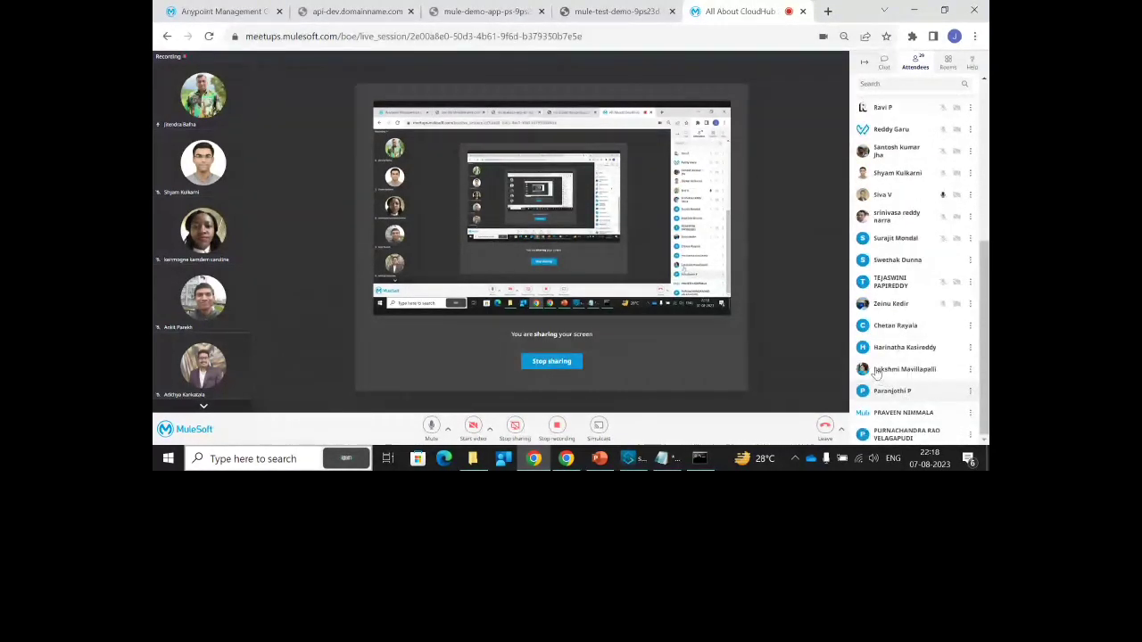
Turn on presenter mode for the remaining attendees without microphone and camera controls
{"action": "scroll", "coordinate": [882, 392], "scroll_direction": "down", "scroll_amount": 5}
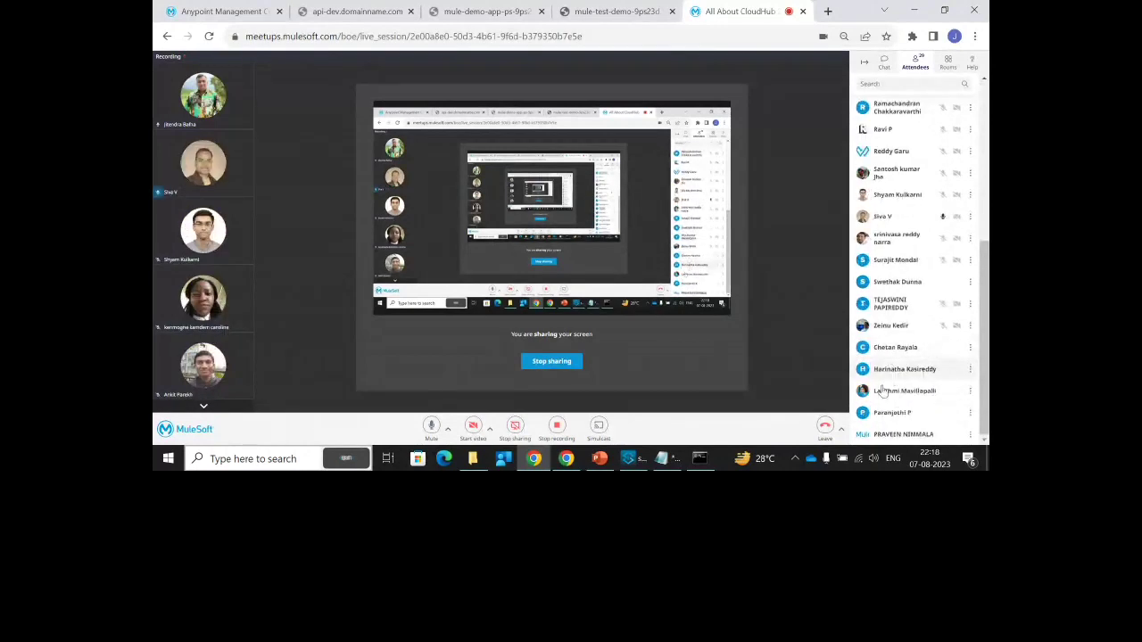
{"action": "left_click", "coordinate": [889, 417]}
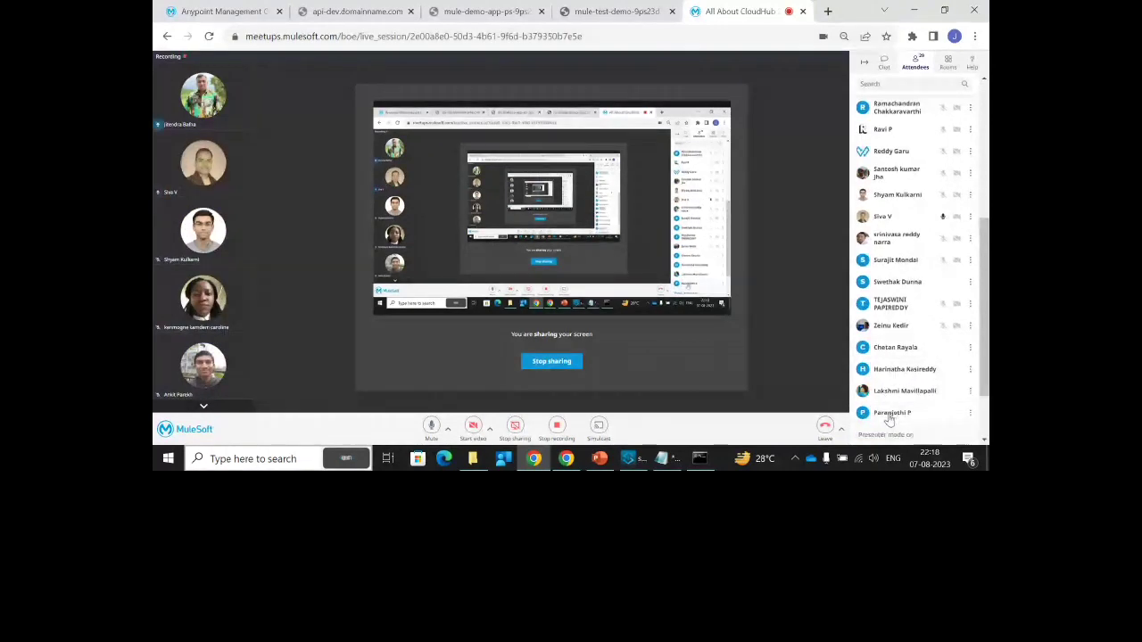
{"action": "left_click", "coordinate": [895, 433]}
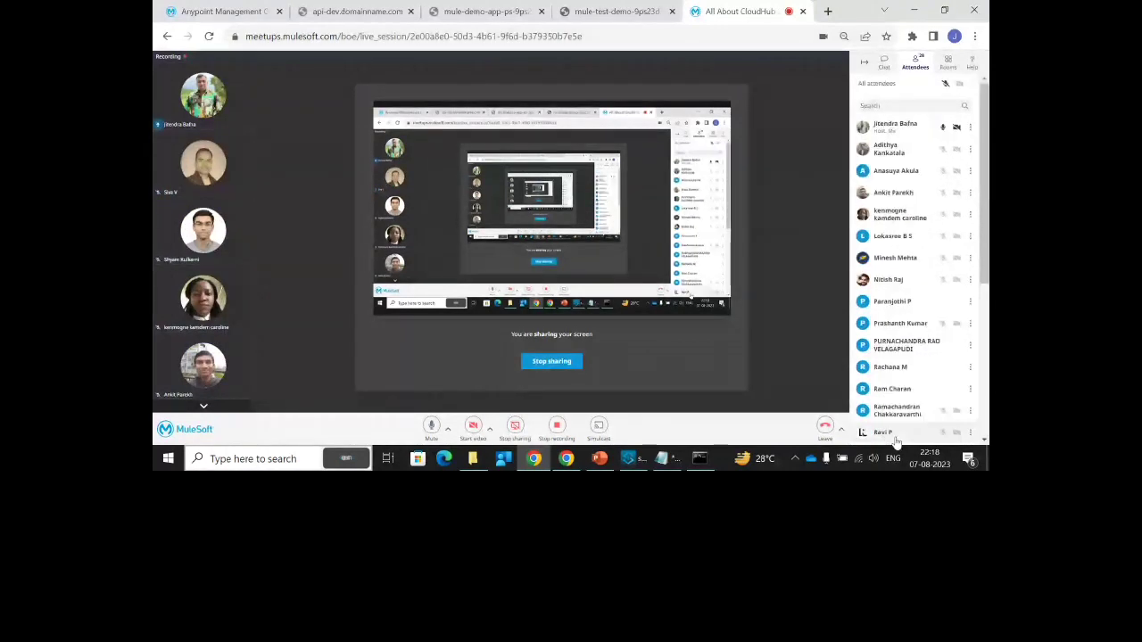
{"action": "scroll", "coordinate": [897, 431], "scroll_direction": "down", "scroll_amount": 5}
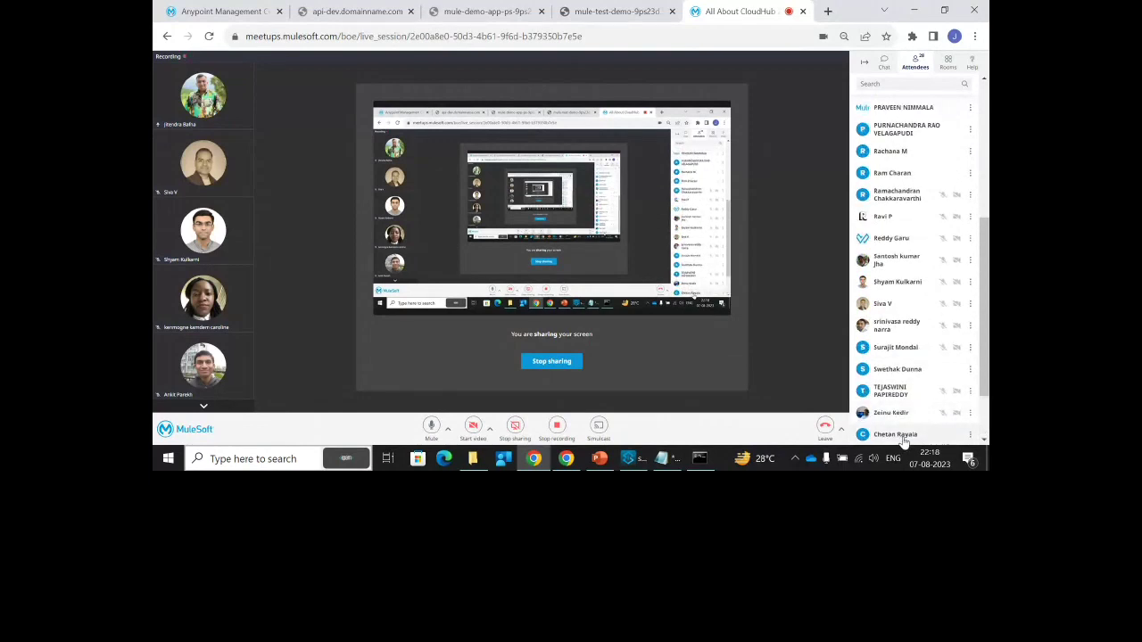
{"action": "left_click", "coordinate": [892, 414]}
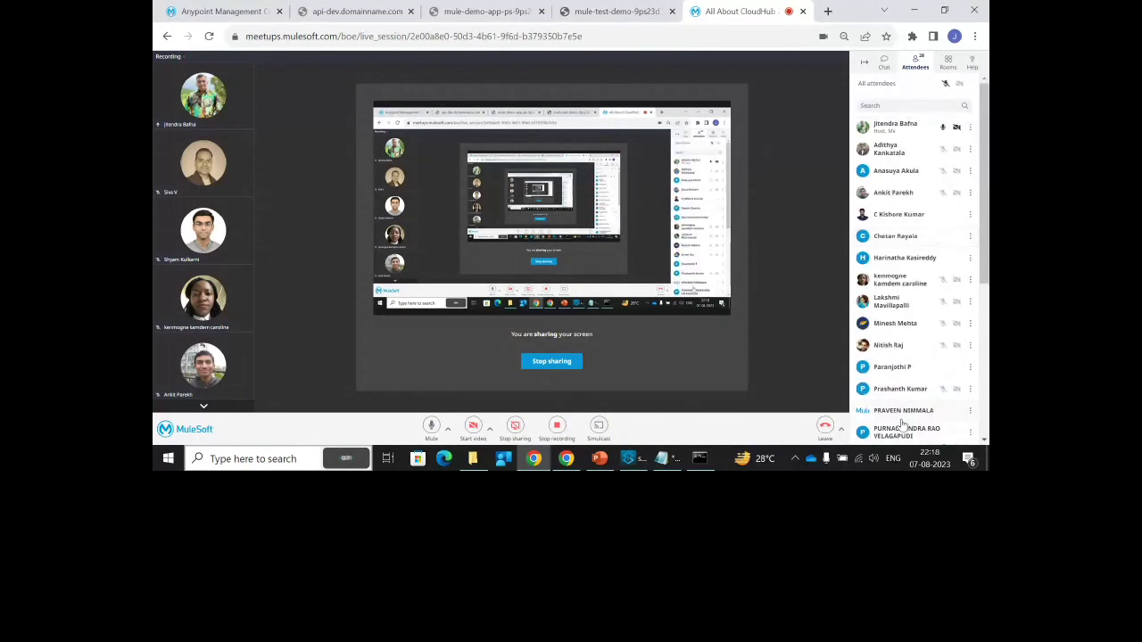
Return to Runtime Manager and review the inbound and outbound static IPs of the mule-test-ps private space
{"action": "left_click", "coordinate": [905, 434]}
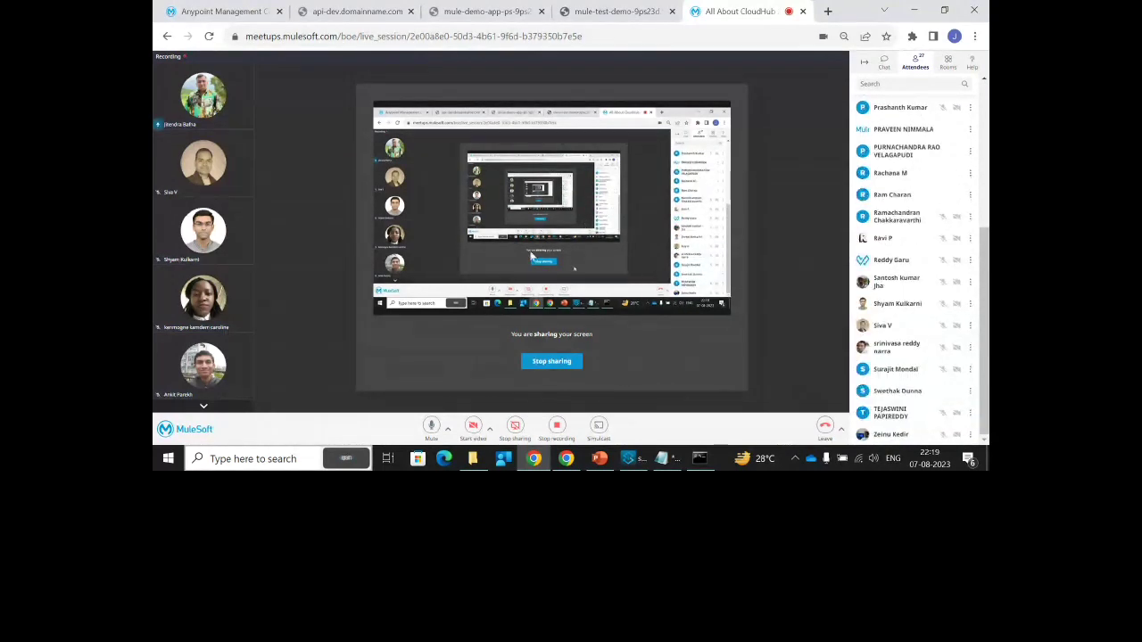
{"action": "key", "text": "ctrl+1"}
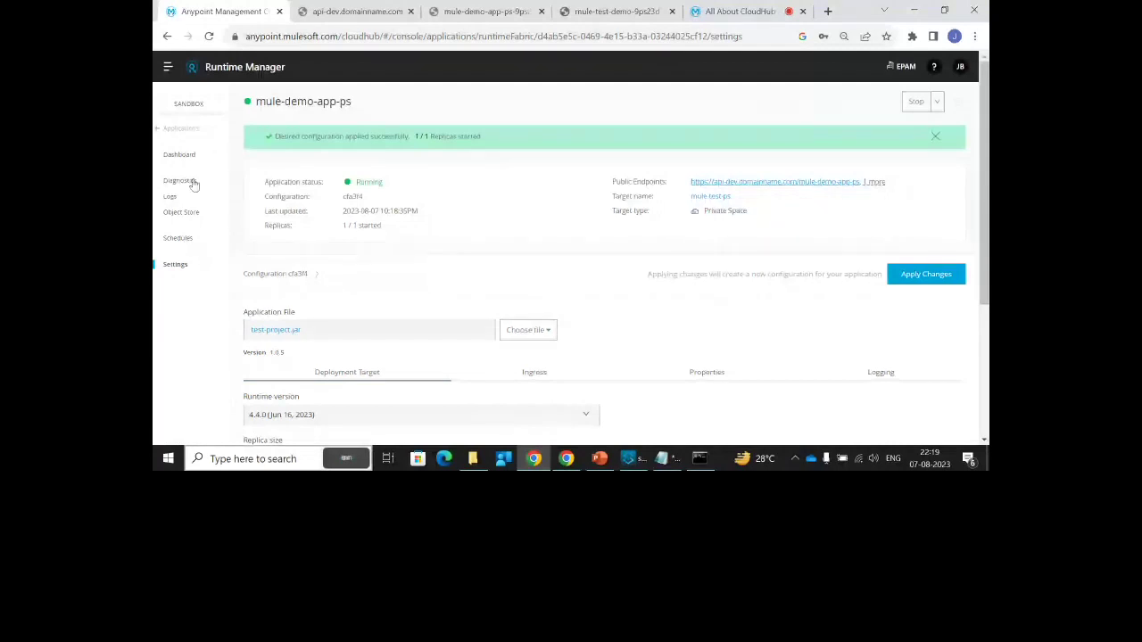
{"action": "left_click", "coordinate": [180, 130]}
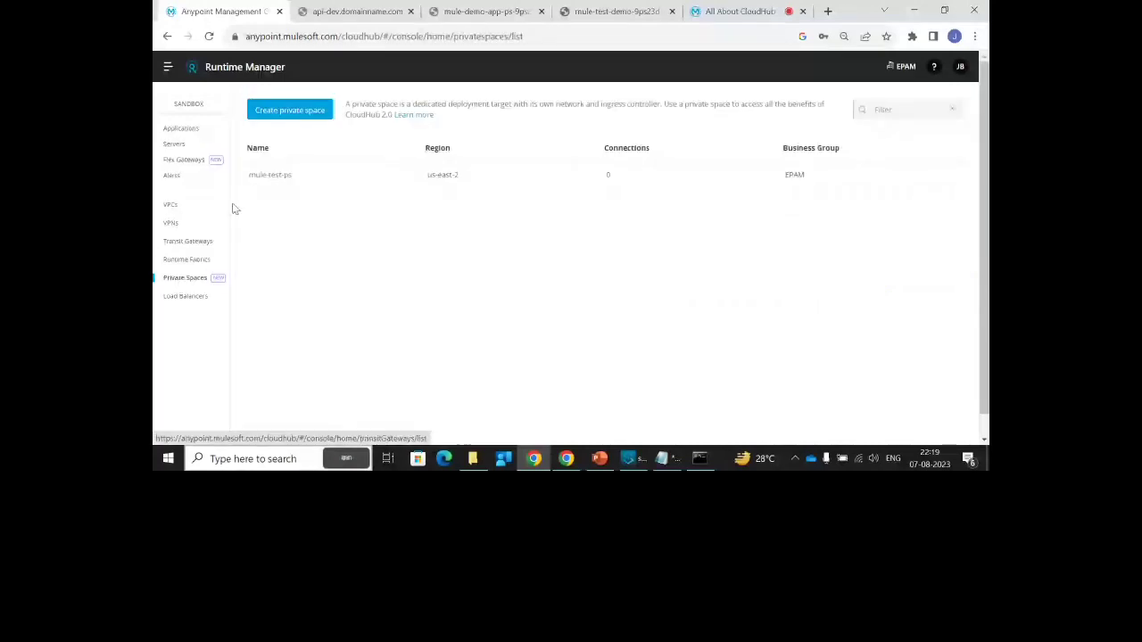
{"action": "left_click", "coordinate": [270, 175]}
{"action": "left_click_drag", "start_coordinate": [695, 290], "coordinate": [806, 300]}
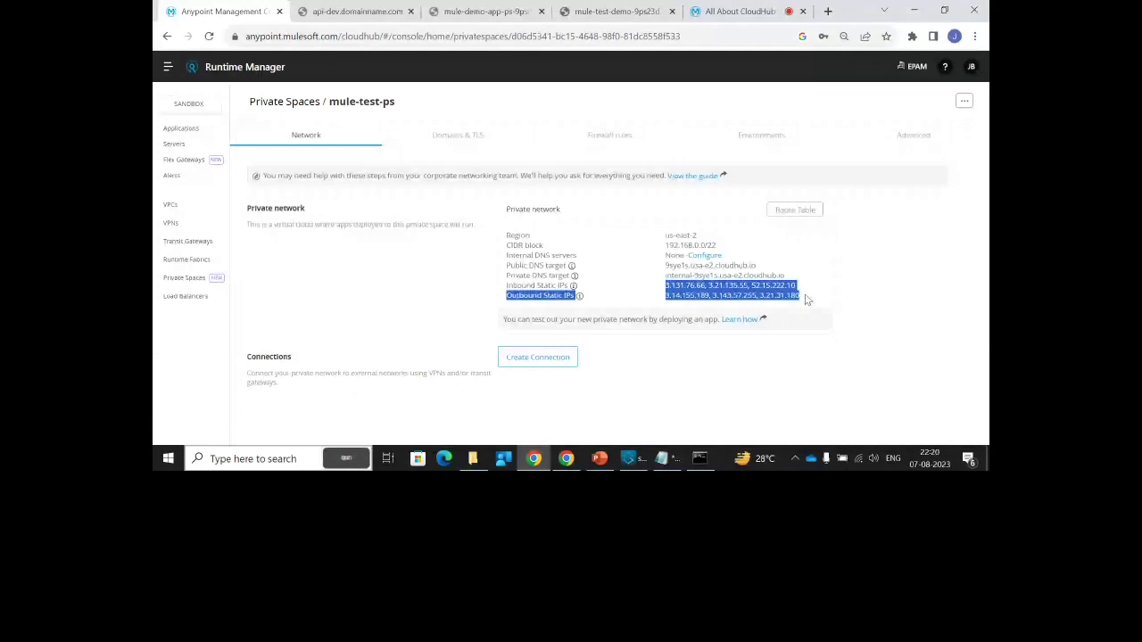
{"action": "left_click", "coordinate": [898, 296]}
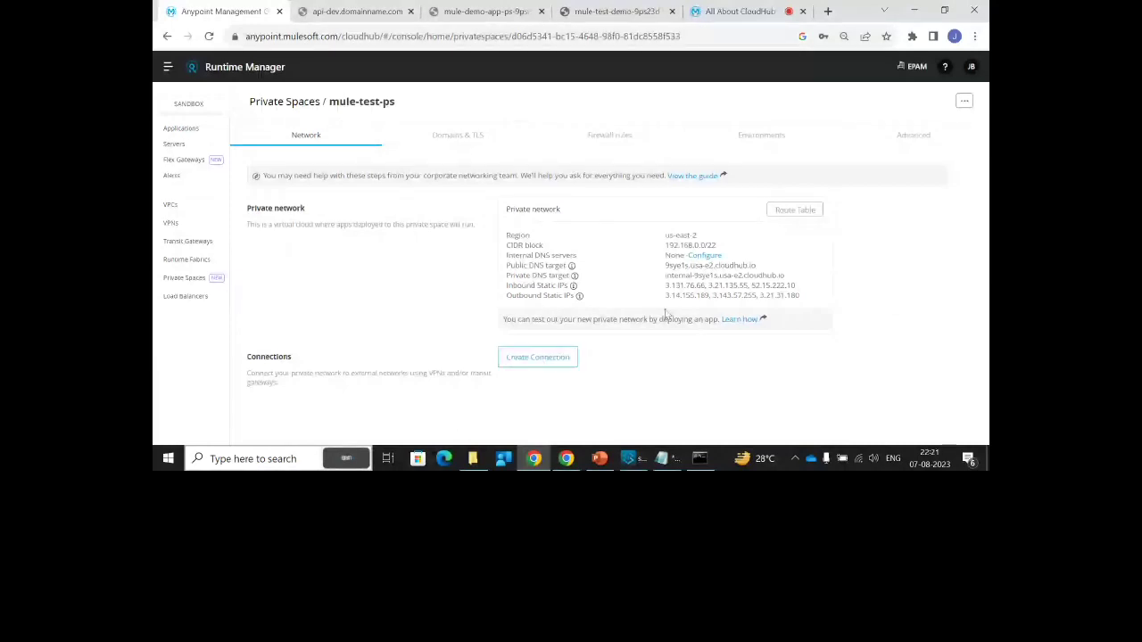
{"action": "left_click_drag", "start_coordinate": [666, 295], "coordinate": [821, 304]}
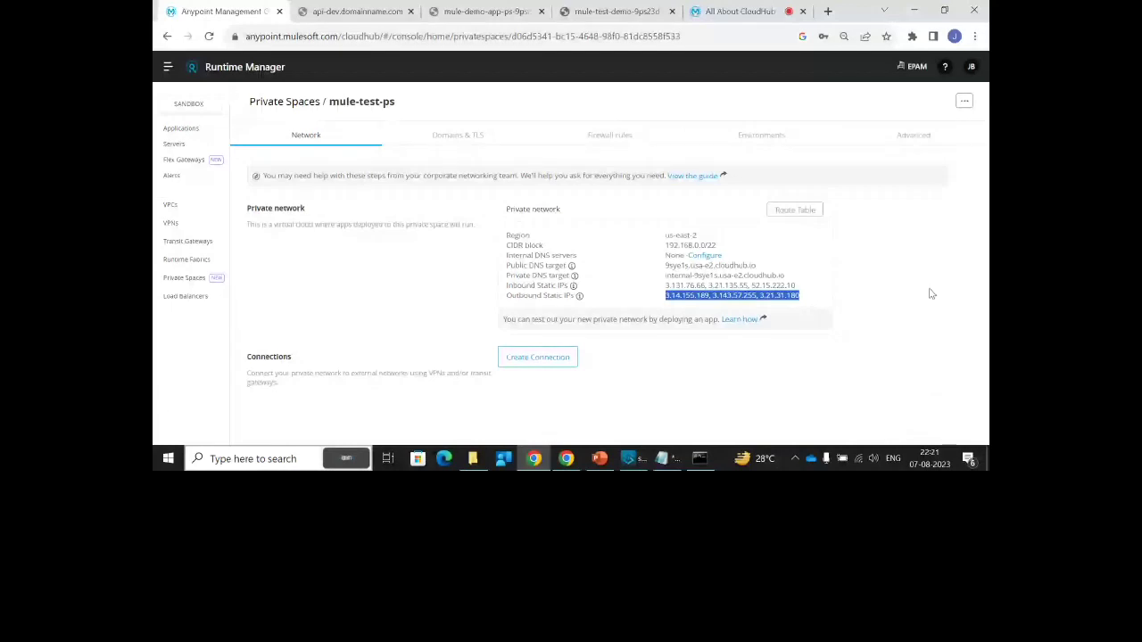
{"action": "left_click", "coordinate": [901, 311]}
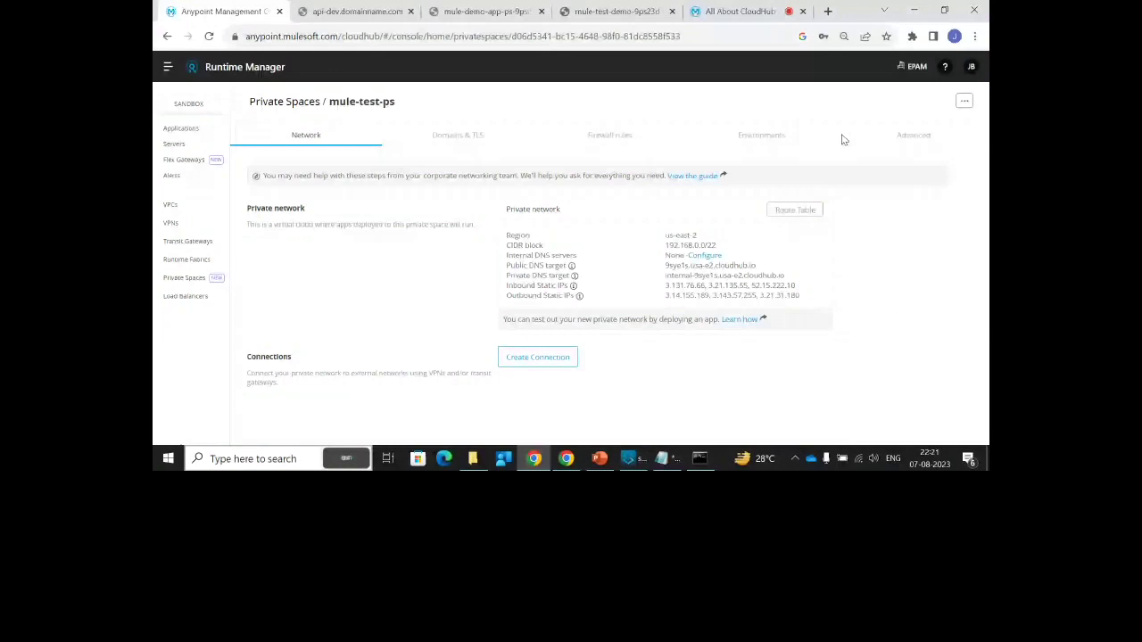
Compare the open endpoint pages, reloading the mule-demo-app-ps /test page and highlighting its response, and return to the private space's network page
{"action": "left_click", "coordinate": [600, 11]}
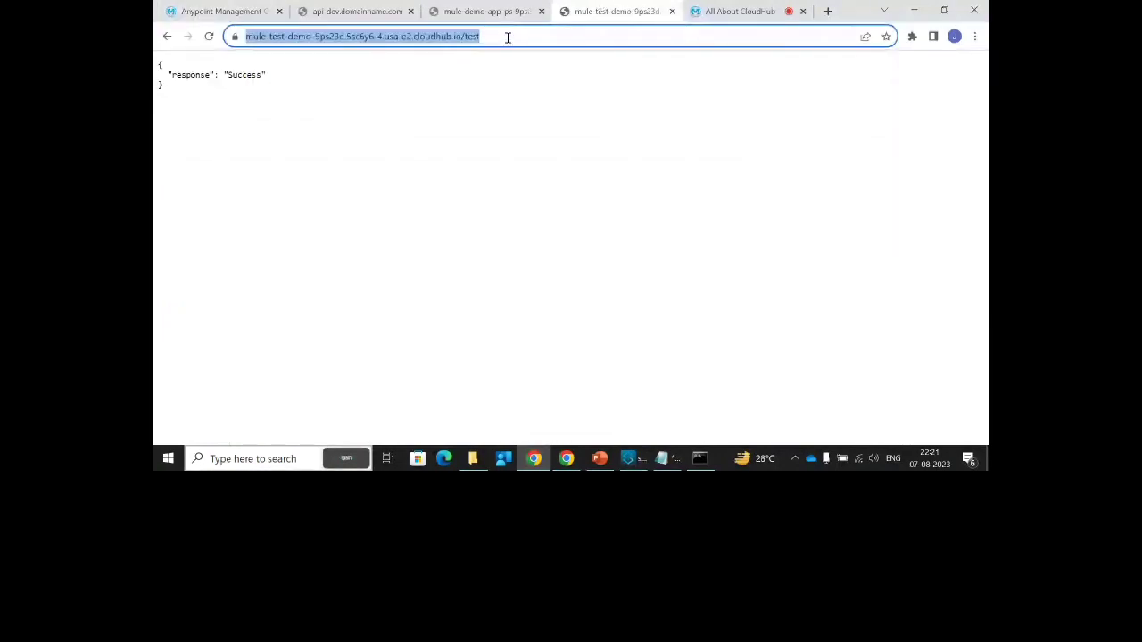
{"action": "left_click", "coordinate": [476, 12]}
{"action": "key", "text": "F5"}
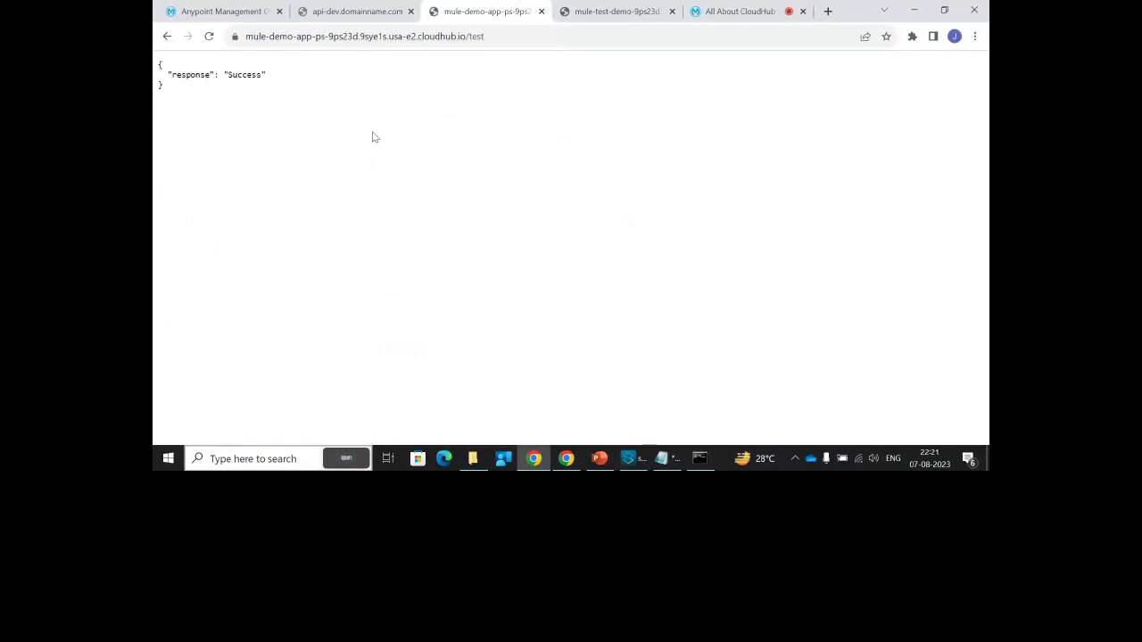
{"action": "left_click_drag", "start_coordinate": [169, 94], "coordinate": [157, 48]}
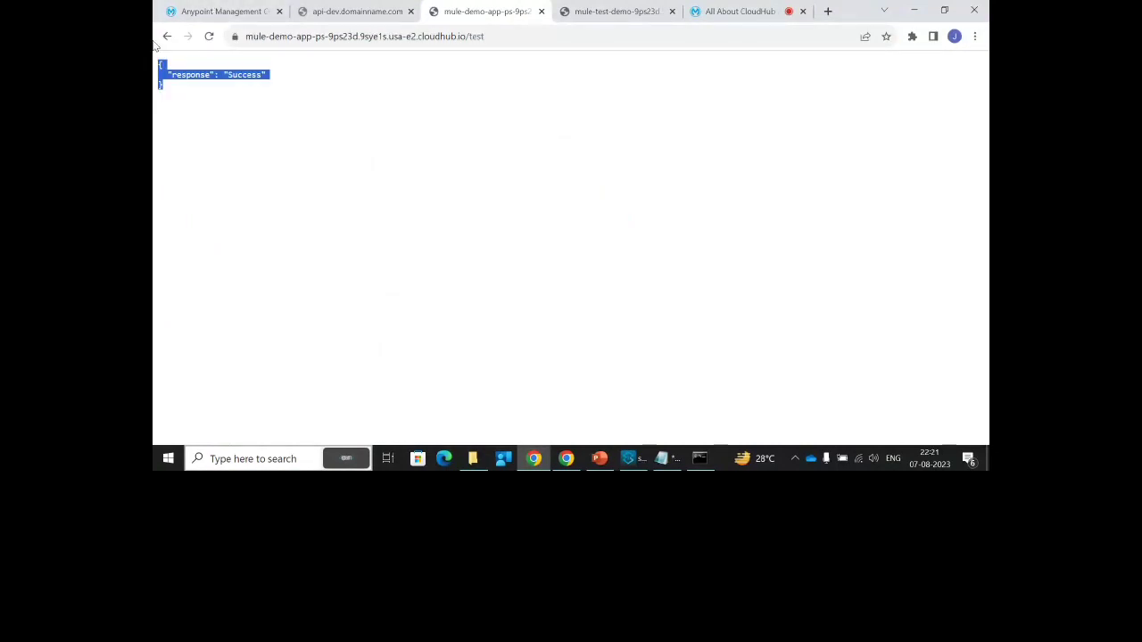
{"action": "left_click", "coordinate": [218, 10]}
{"action": "left_click", "coordinate": [339, 10]}
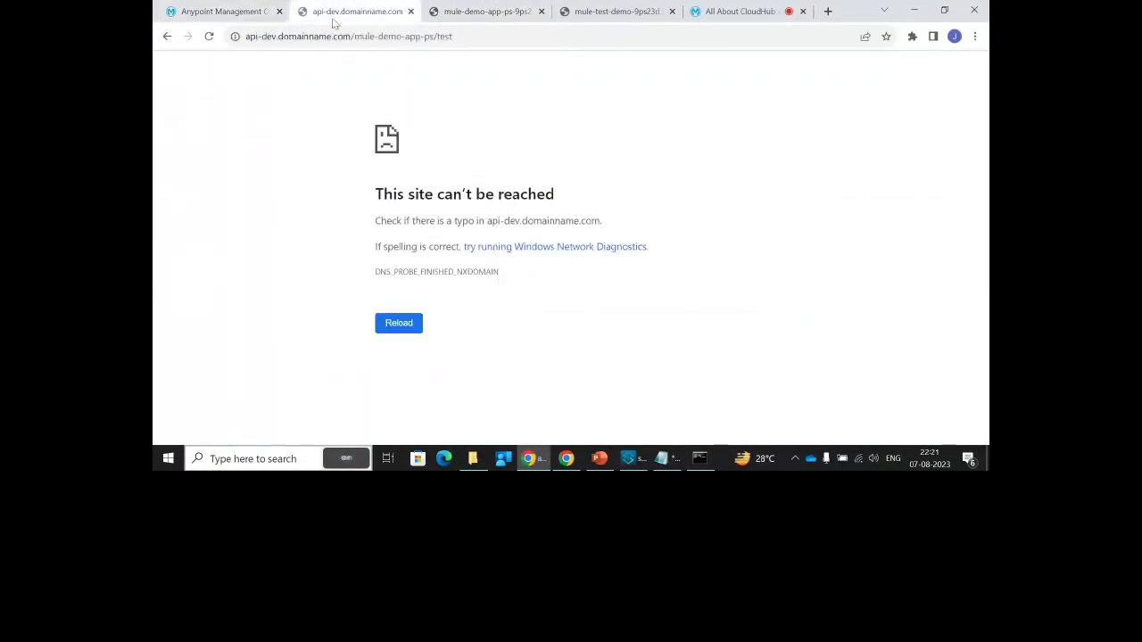
{"action": "left_click", "coordinate": [730, 10]}
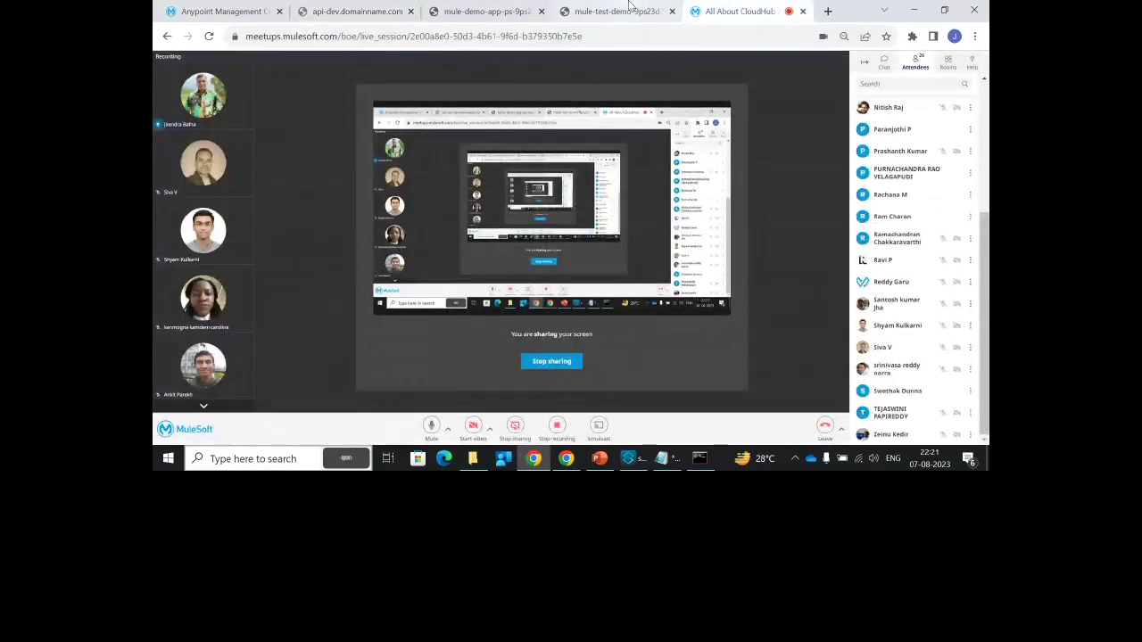
{"action": "left_click", "coordinate": [219, 10]}
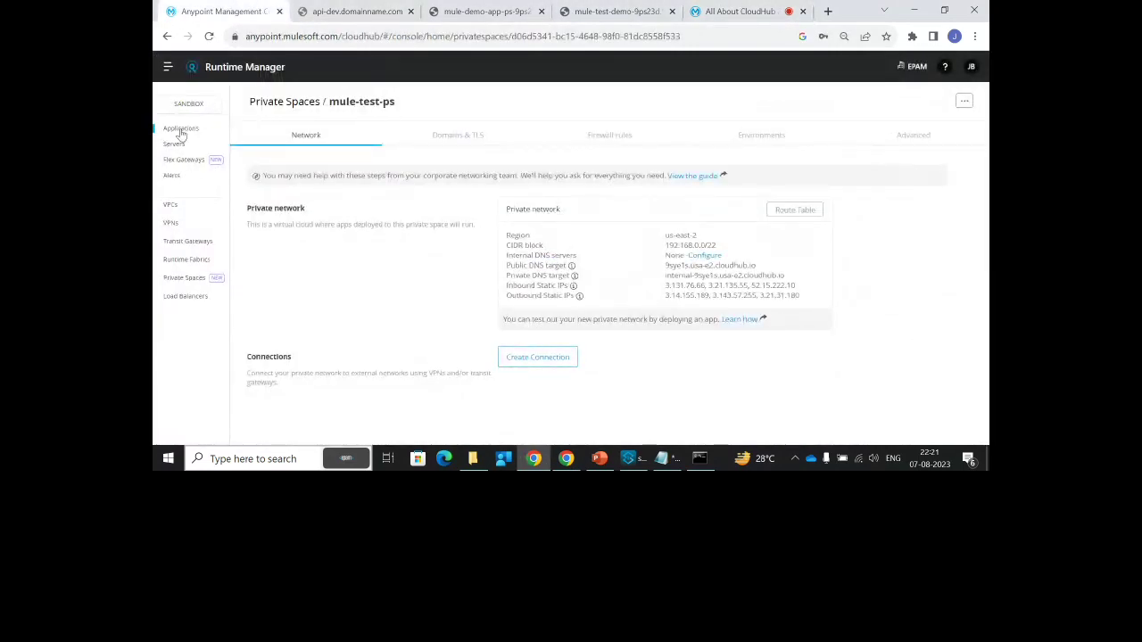
Find mule-demo-app-ps in the Runtime Manager application list and open its settings
{"action": "left_click", "coordinate": [182, 129]}
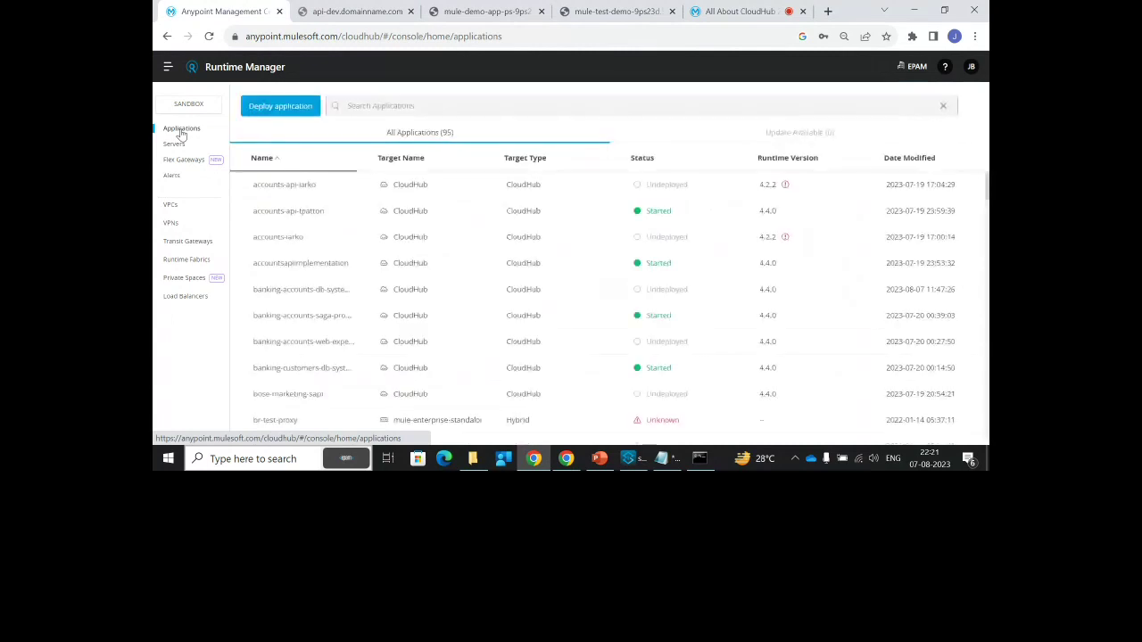
{"action": "scroll", "coordinate": [470, 267], "scroll_direction": "down", "scroll_amount": 15}
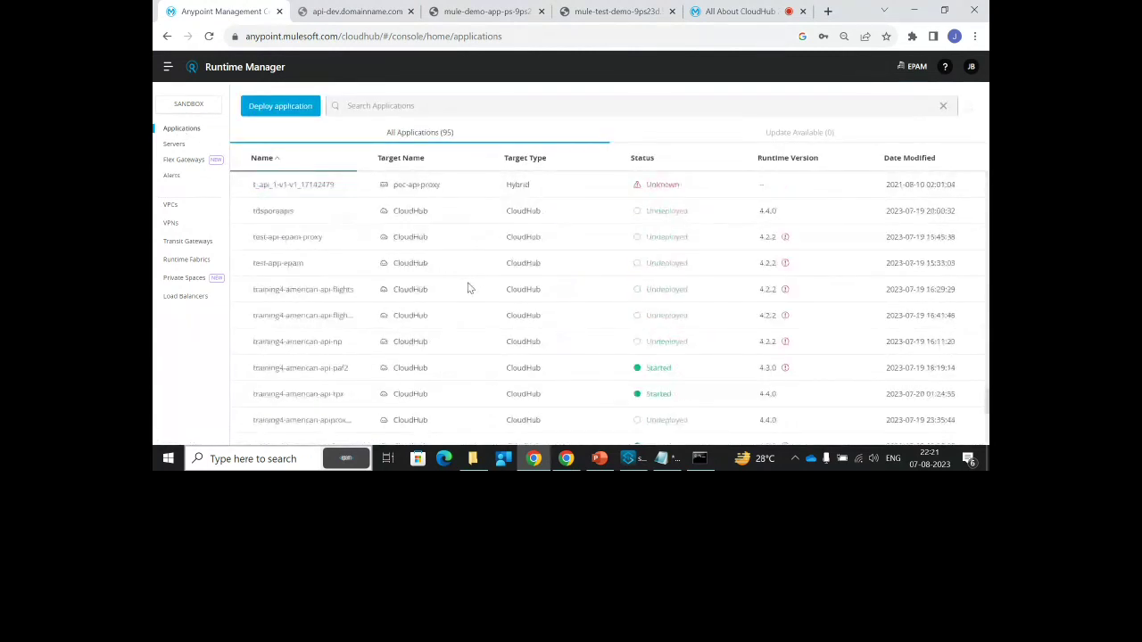
{"action": "scroll", "coordinate": [468, 295], "scroll_direction": "up", "scroll_amount": 5}
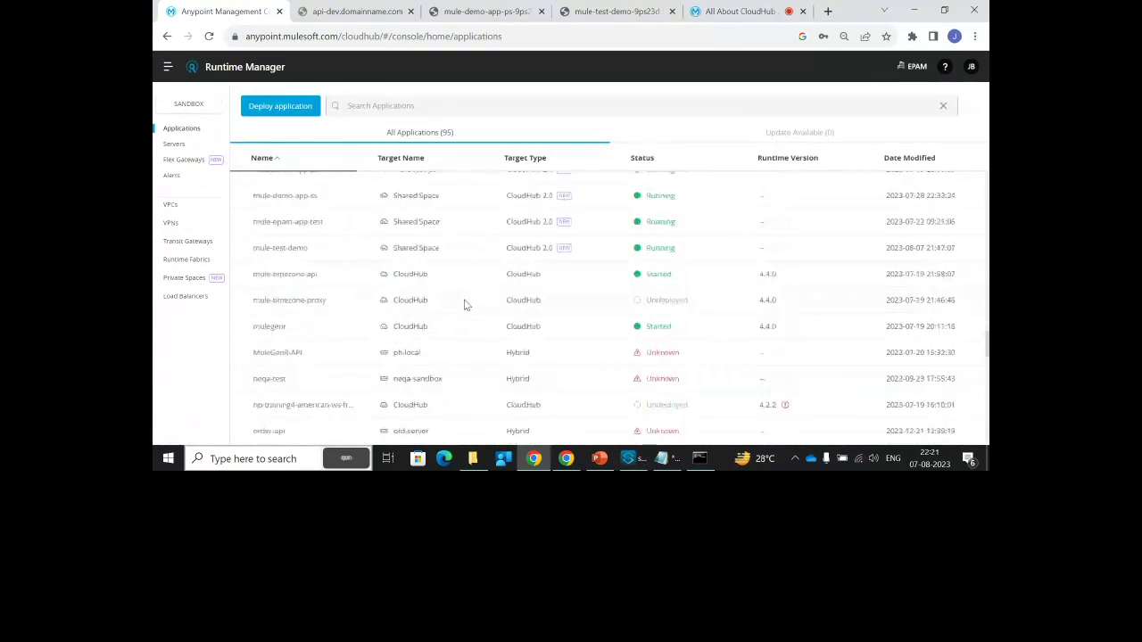
{"action": "scroll", "coordinate": [464, 303], "scroll_direction": "up", "scroll_amount": 1}
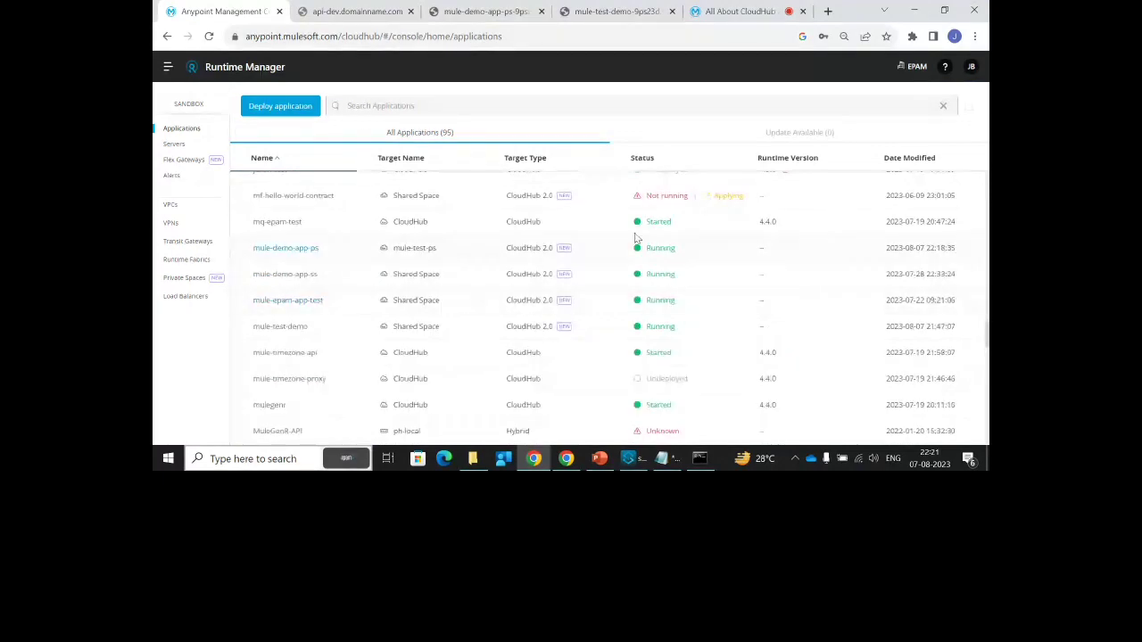
{"action": "left_click", "coordinate": [293, 252]}
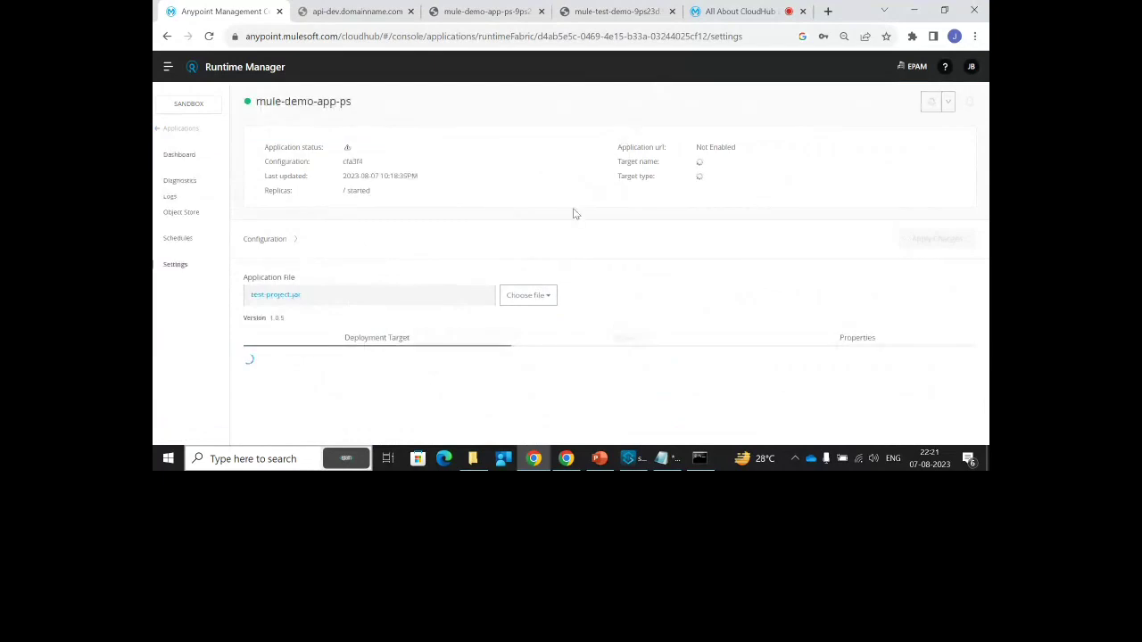
Open the cloudhub.io public endpoint of mule-demo-app-ps and request its /test path
{"action": "left_click", "coordinate": [871, 148]}
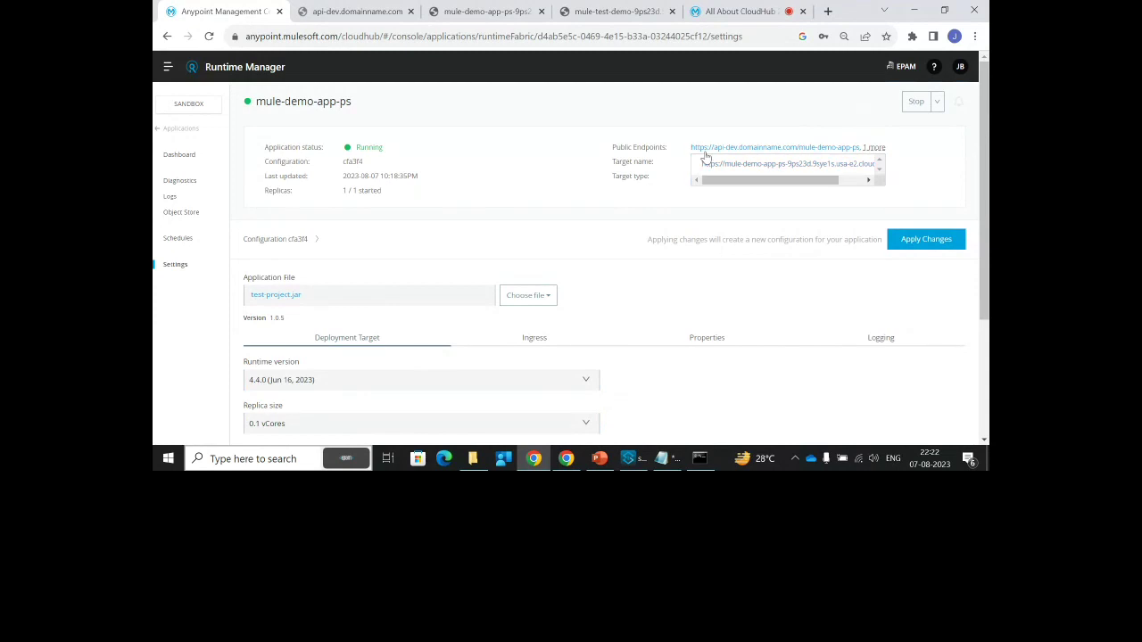
{"action": "left_click", "coordinate": [761, 168]}
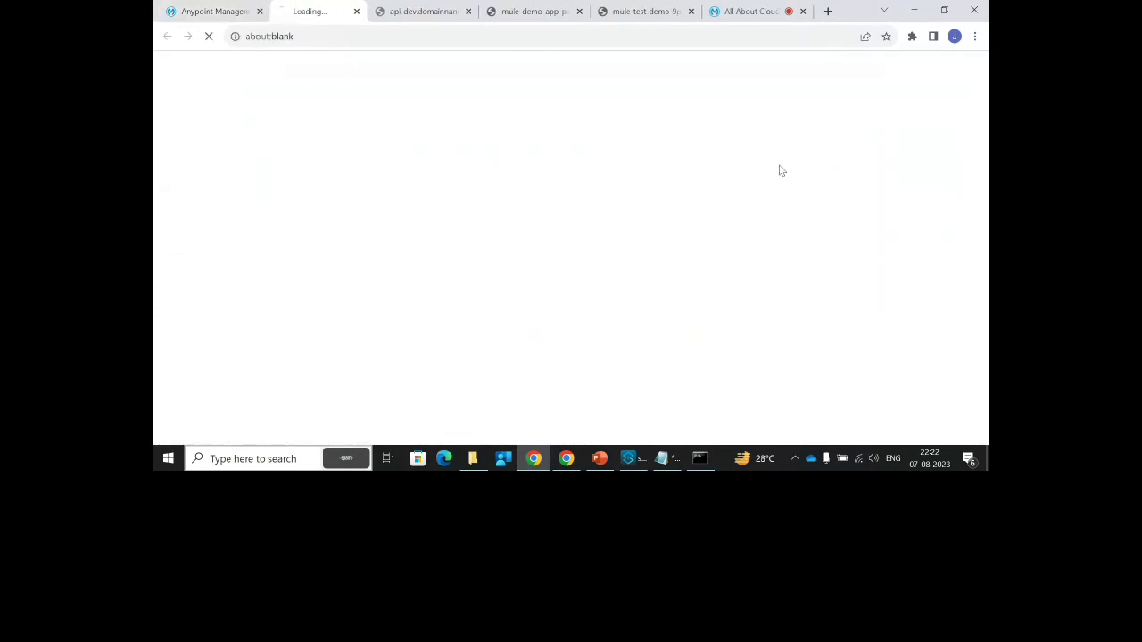
{"action": "left_click", "coordinate": [498, 38]}
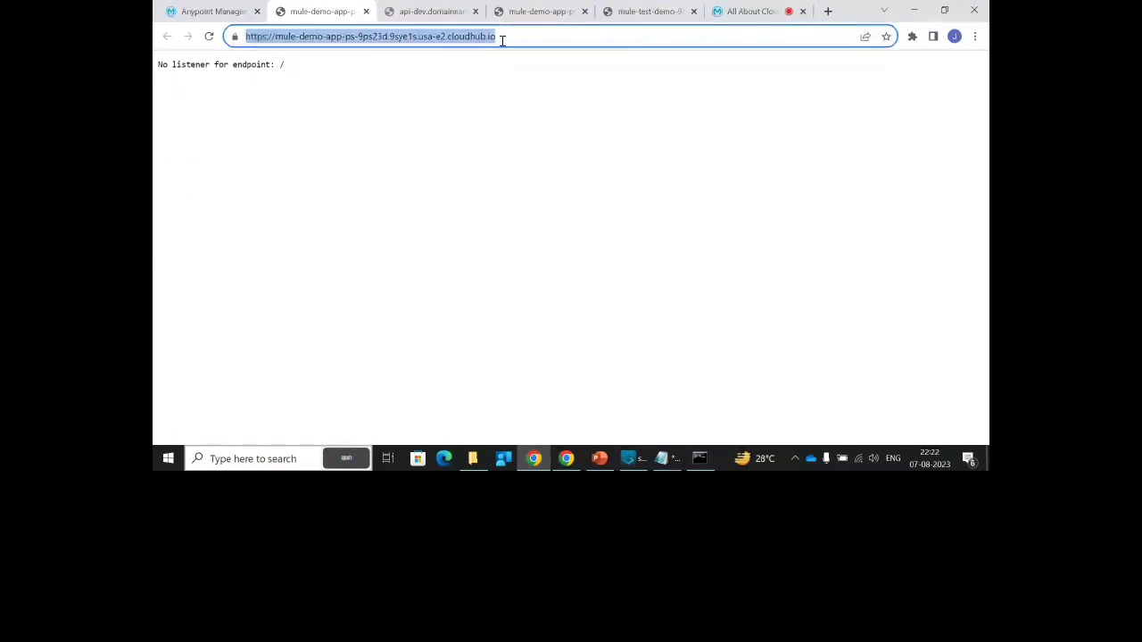
{"action": "left_click", "coordinate": [505, 37]}
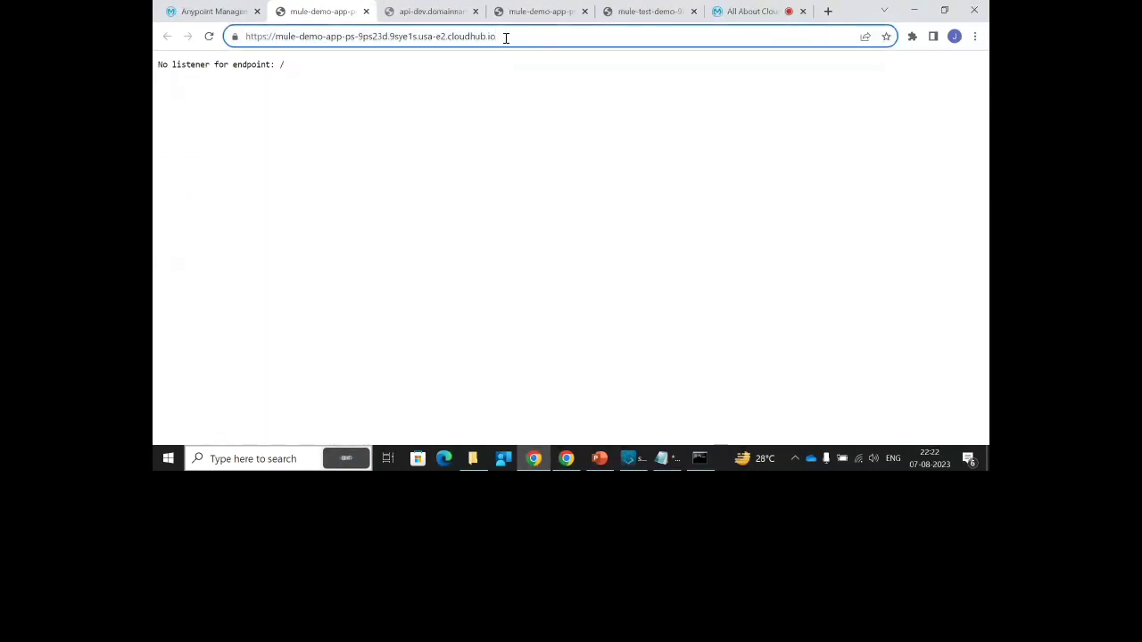
{"action": "type", "text": "/test"}
{"action": "key", "text": "Return"}
Open the Ingress settings of mule-demo-app-ps and copy the app's private endpoint URL
{"action": "left_click", "coordinate": [212, 11]}
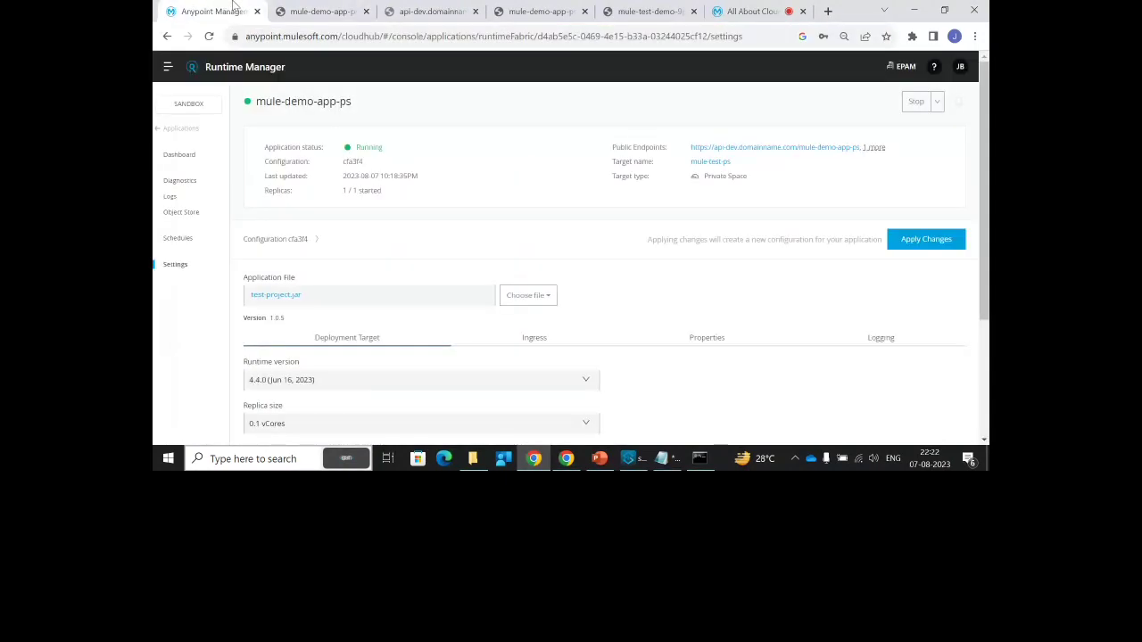
{"action": "scroll", "coordinate": [373, 282], "scroll_direction": "down", "scroll_amount": 2}
{"action": "scroll", "coordinate": [373, 282], "scroll_direction": "up", "scroll_amount": 2}
{"action": "left_click", "coordinate": [535, 339]}
{"action": "scroll", "coordinate": [536, 350], "scroll_direction": "down", "scroll_amount": 2}
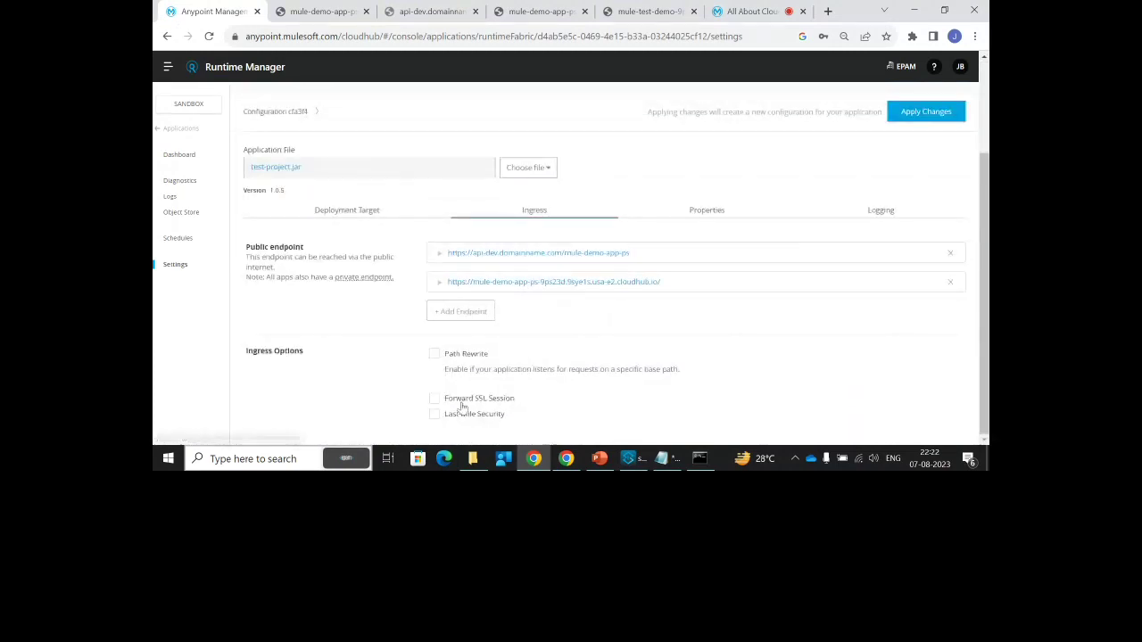
{"action": "left_click", "coordinate": [366, 278]}
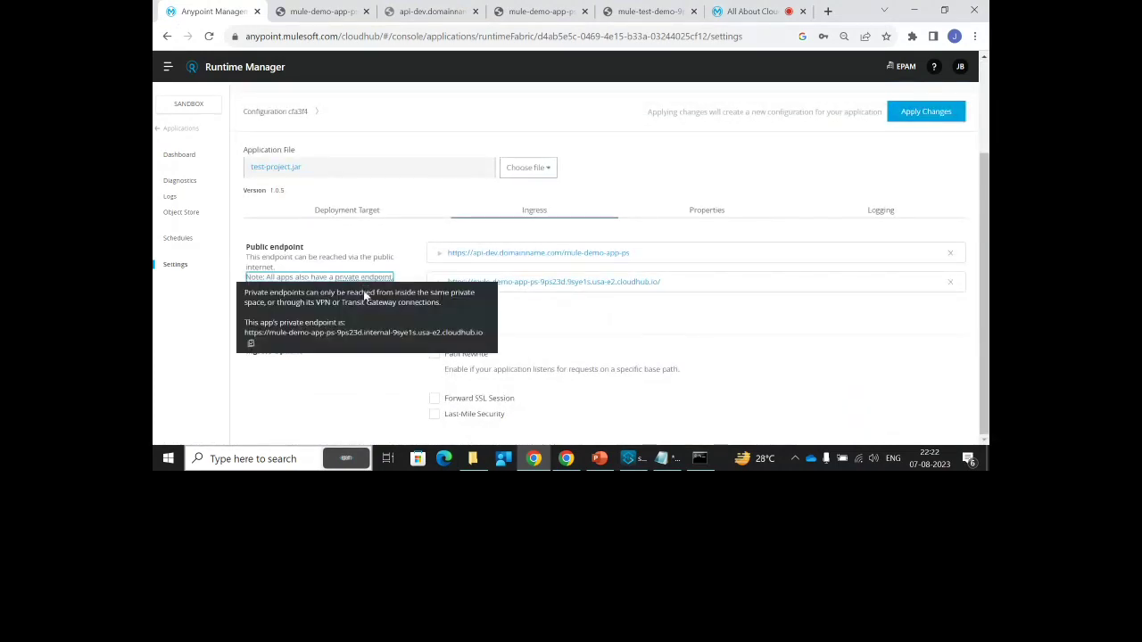
{"action": "left_click", "coordinate": [251, 343]}
Try to load the copied private endpoint with the path /test in a new browser tab
{"action": "left_click", "coordinate": [828, 11]}
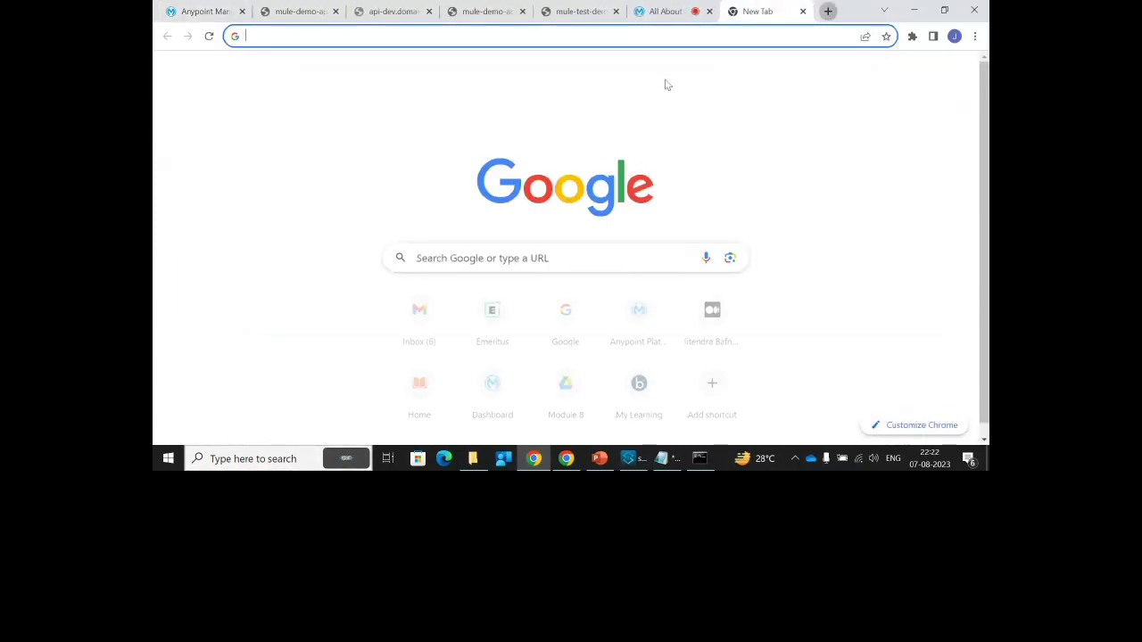
{"action": "key", "text": "ctrl+v"}
{"action": "type", "text": "/test"}
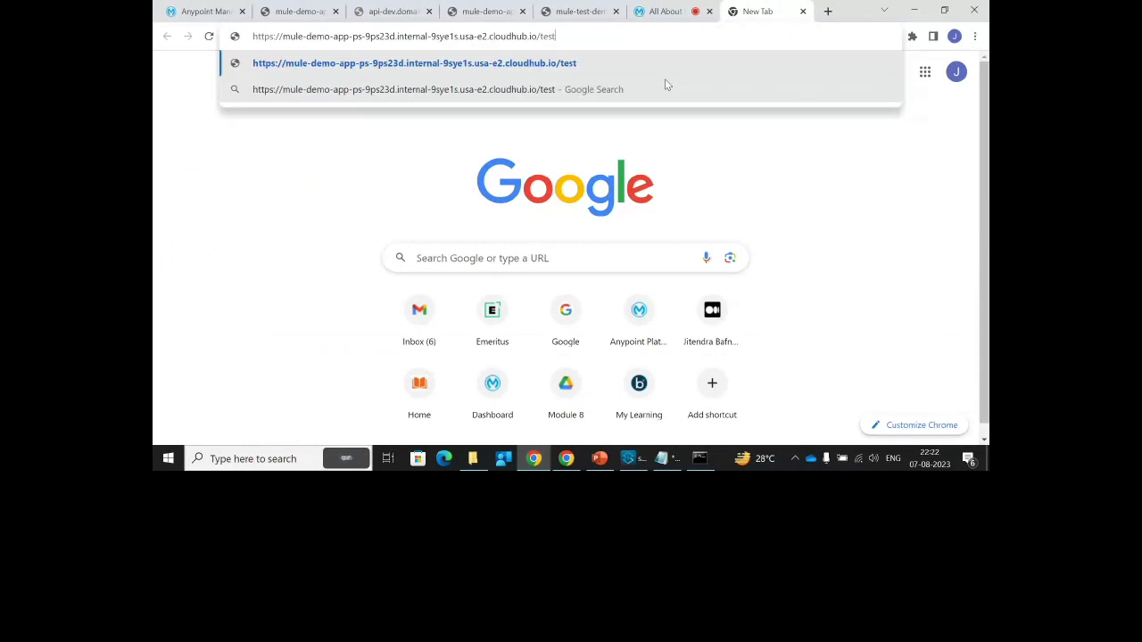
{"action": "key", "text": "Return"}
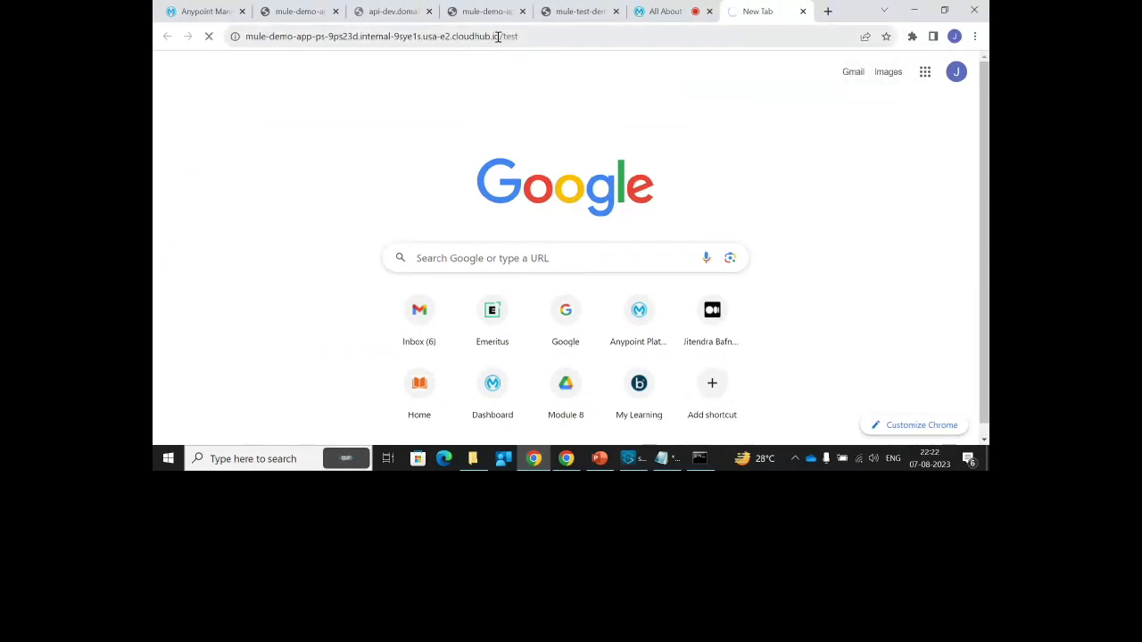
{"action": "left_click_drag", "start_coordinate": [498, 37], "coordinate": [230, 36]}
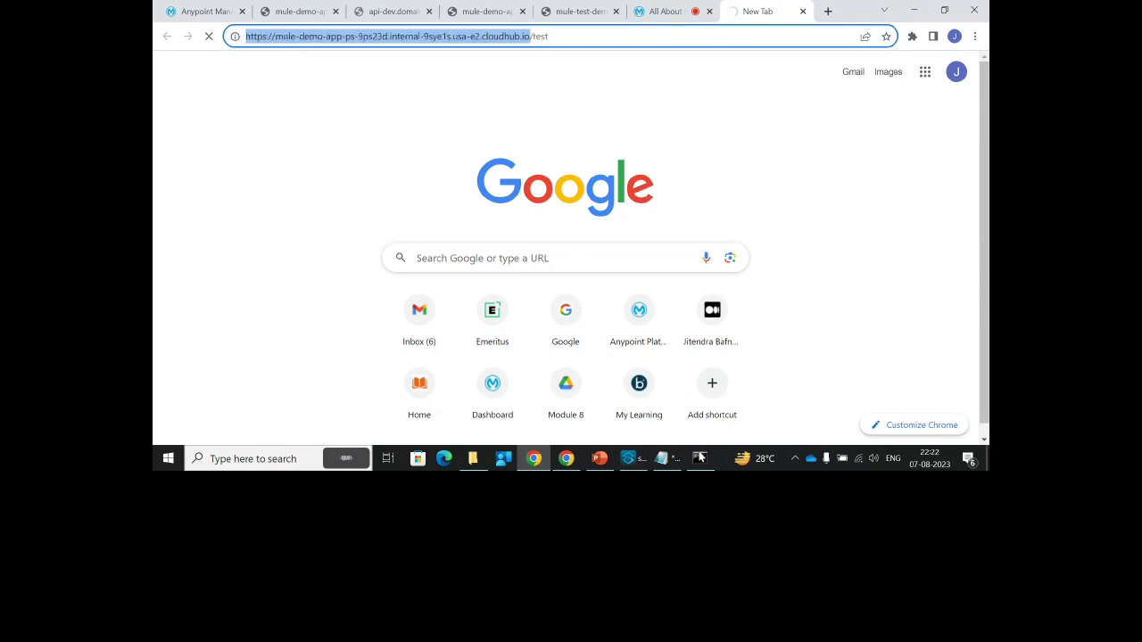
{"action": "left_click", "coordinate": [700, 459]}
{"action": "type", "text": "ns"}
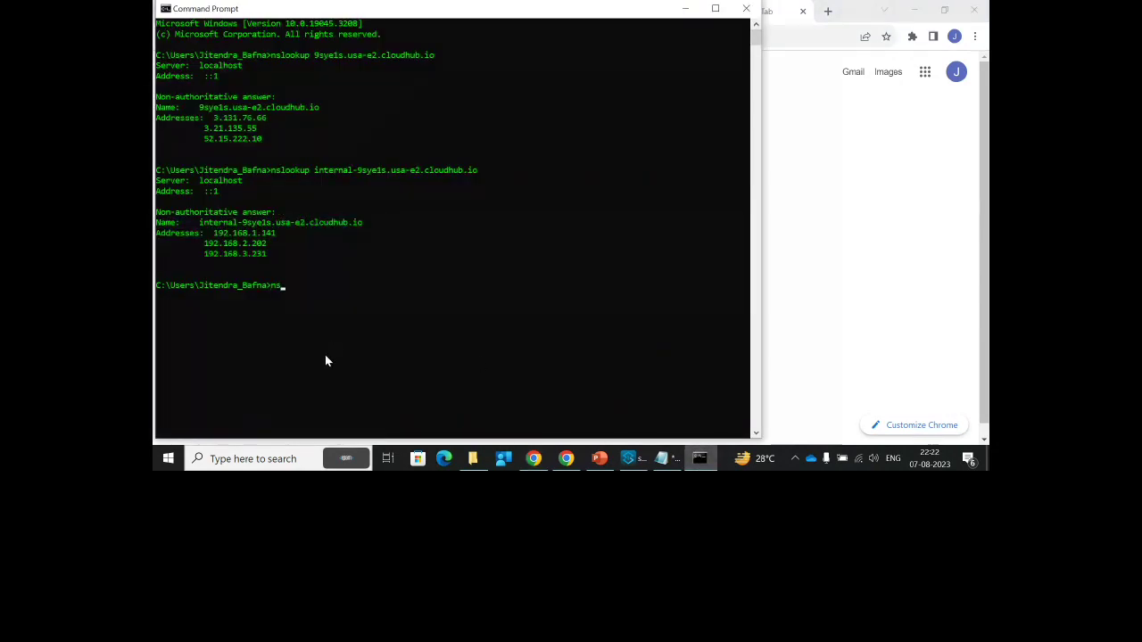
{"action": "type", "text": "lookup"}
{"action": "key", "text": "ctrl+v"}
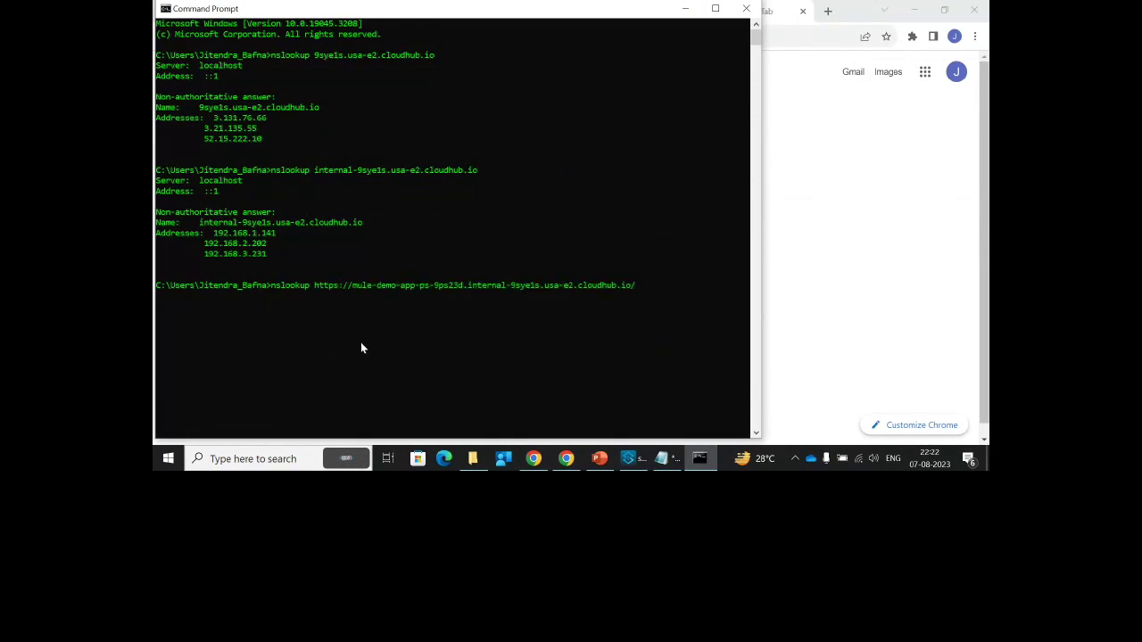
{"action": "key", "text": "Right"}
{"action": "key", "text": "Right"}
{"action": "key", "text": "BackSpace"}
{"action": "key", "text": "Left"}
{"action": "key", "text": "Left"}
{"action": "key", "text": "Left"}
{"action": "key", "text": "Left"}
{"action": "key", "text": "Left"}
{"action": "key", "text": "Left"}
{"action": "key", "text": "Left"}
{"action": "key", "text": "Left"}
{"action": "key", "text": "Left"}
{"action": "key", "text": "Left"}
{"action": "key", "text": "Left"}
{"action": "key", "text": "Left"}
{"action": "key", "text": "Left"}
{"action": "key", "text": "Left"}
{"action": "key", "text": "Left"}
{"action": "key", "text": "Left"}
{"action": "key", "text": "Left"}
{"action": "key", "text": "Left"}
{"action": "key", "text": "Left"}
{"action": "key", "text": "Left"}
{"action": "key", "text": "BackSpace"}
{"action": "key", "text": "BackSpace"}
{"action": "key", "text": "BackSpace"}
{"action": "key", "text": "BackSpace"}
{"action": "key", "text": "BackSpace"}
{"action": "key", "text": "BackSpace"}
{"action": "key", "text": "BackSpace"}
{"action": "key", "text": "BackSpace"}
{"action": "key", "text": "Return"}
{"action": "left_click_drag", "start_coordinate": [248, 348], "coordinate": [750, 384]}
{"action": "left_click", "coordinate": [345, 378]}
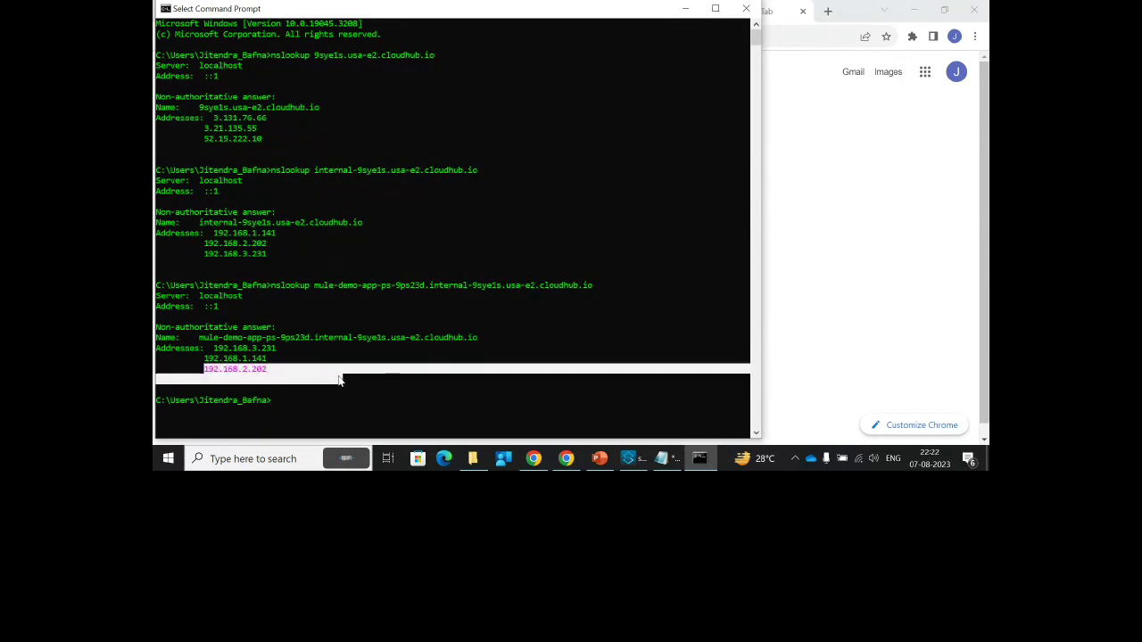
Return to the Ingress settings of mule-demo-app-ps and remove its cloudhub.io public endpoint
{"action": "left_click", "coordinate": [692, 9]}
{"action": "left_click", "coordinate": [660, 10]}
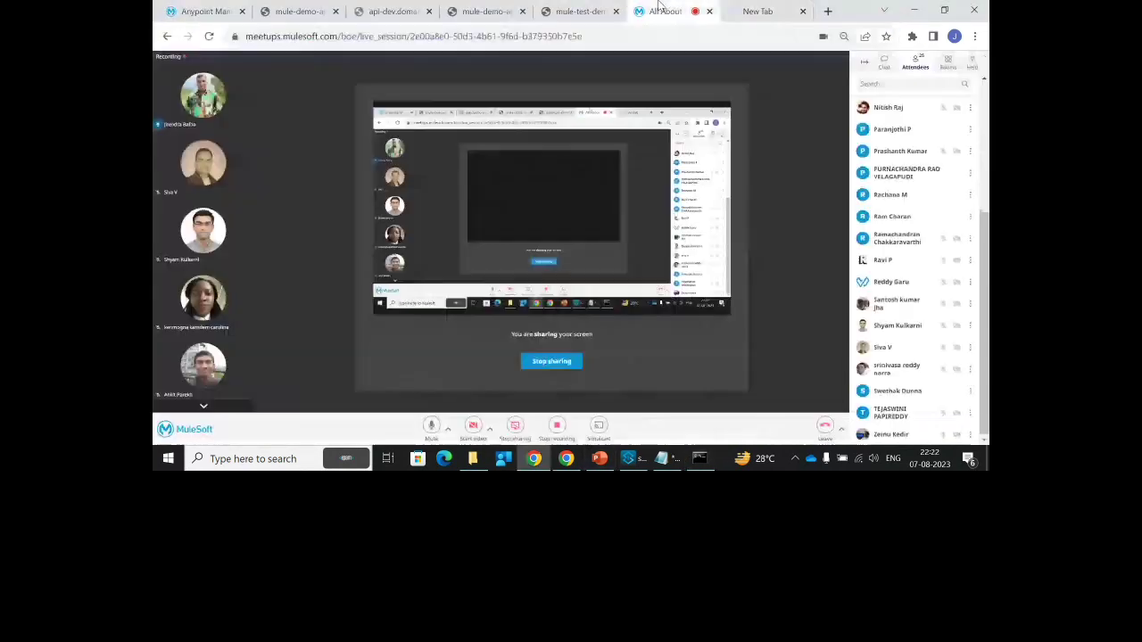
{"action": "left_click", "coordinate": [299, 10]}
{"action": "left_click", "coordinate": [204, 11]}
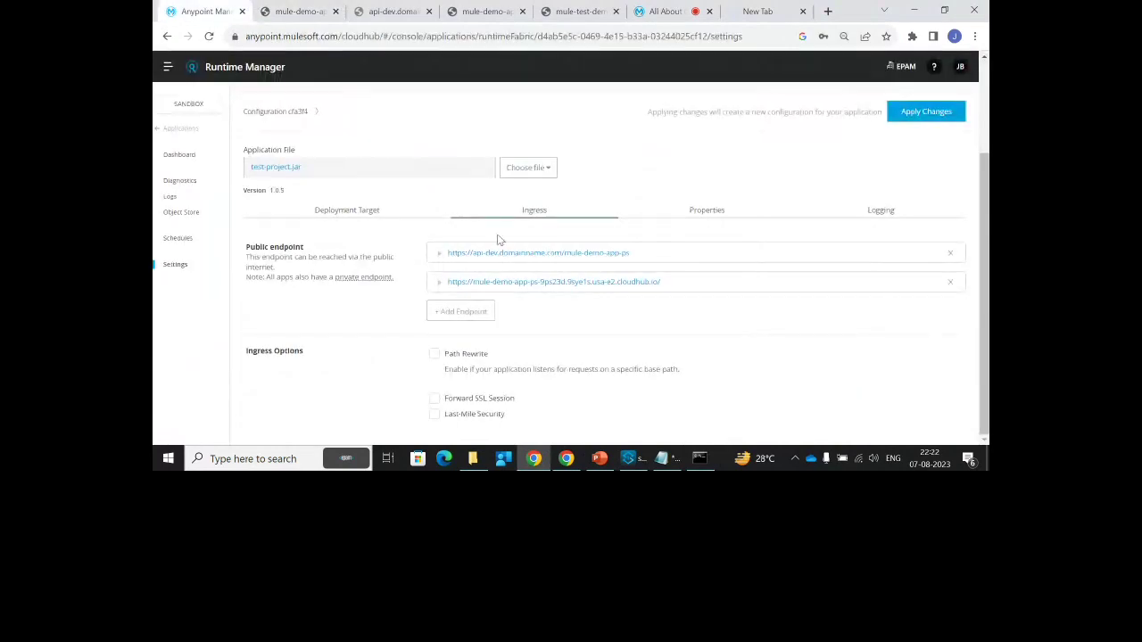
{"action": "scroll", "coordinate": [528, 231], "scroll_direction": "up", "scroll_amount": 1}
{"action": "scroll", "coordinate": [529, 230], "scroll_direction": "down", "scroll_amount": 1}
{"action": "left_click", "coordinate": [951, 284]}
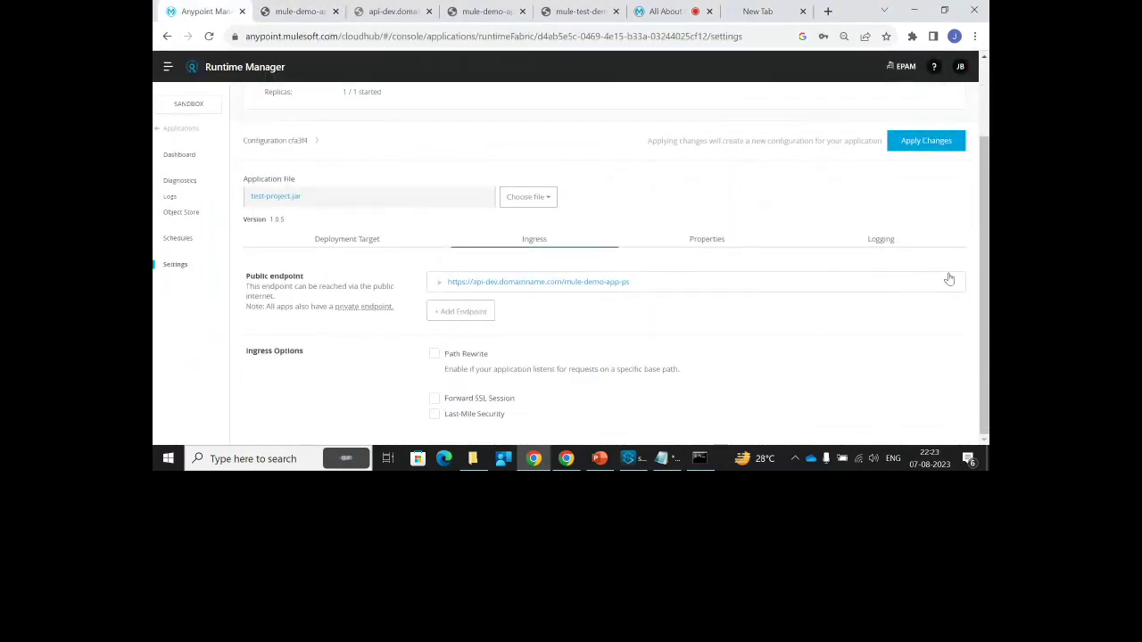
Remove the remaining api-dev.domainname.com public endpoint from the Ingress settings of mule-demo-app-ps
{"action": "left_click", "coordinate": [950, 279]}
{"action": "mouse_move", "coordinate": [365, 316]}
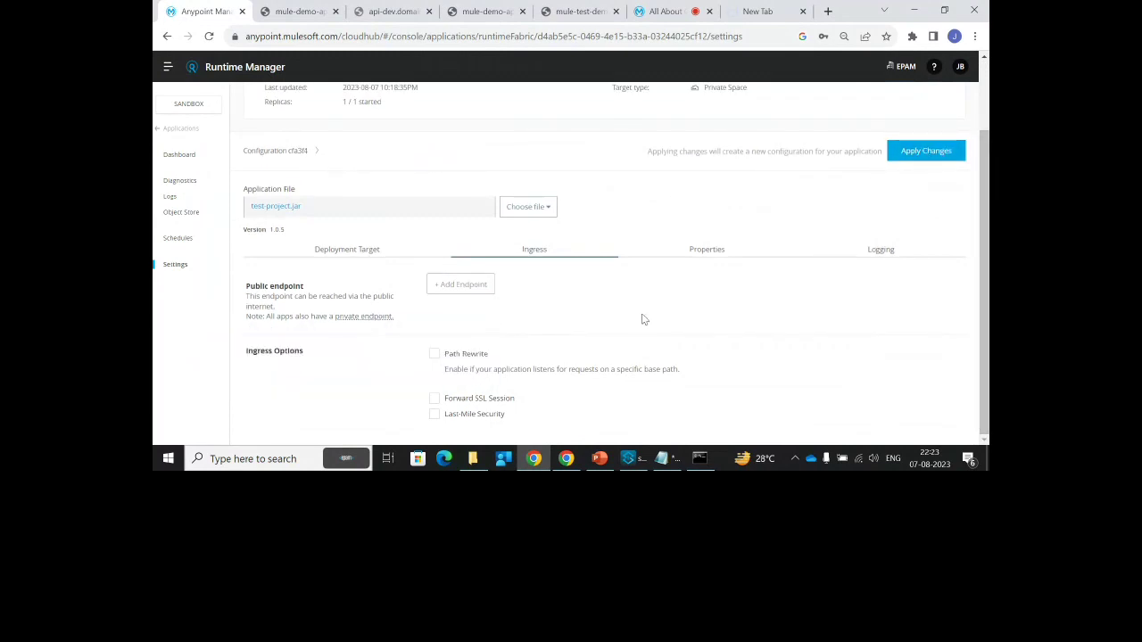
{"action": "scroll", "coordinate": [641, 310], "scroll_direction": "up", "scroll_amount": 1}
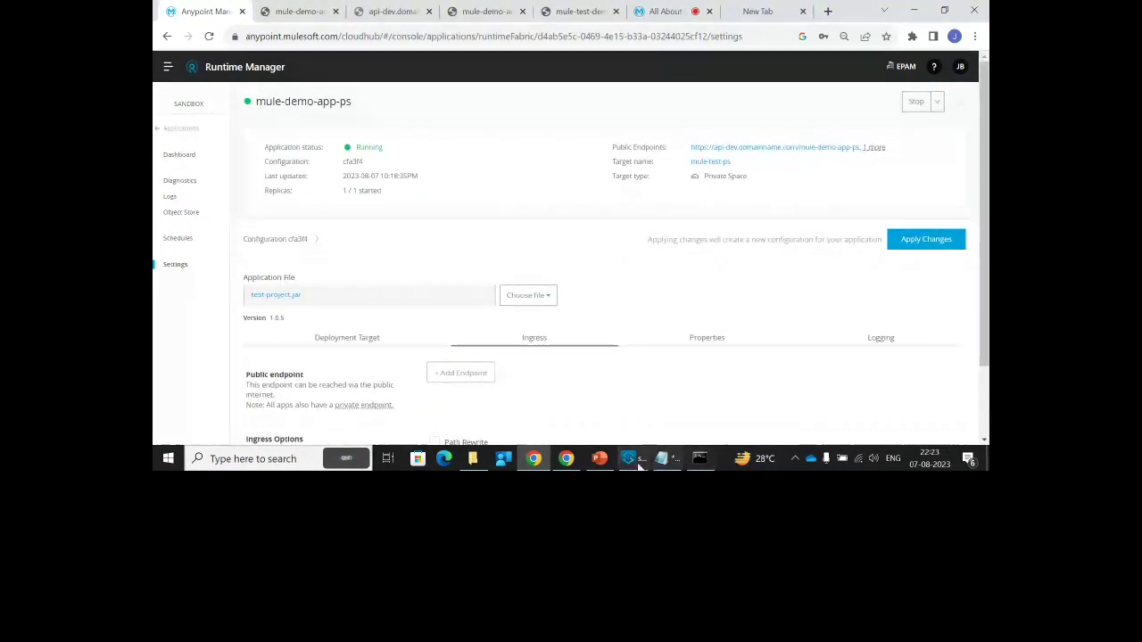
Switch to PowerPoint, present the Q&A slide through to the end of the show, and hide the chat in the meetup session
{"action": "left_click", "coordinate": [600, 458]}
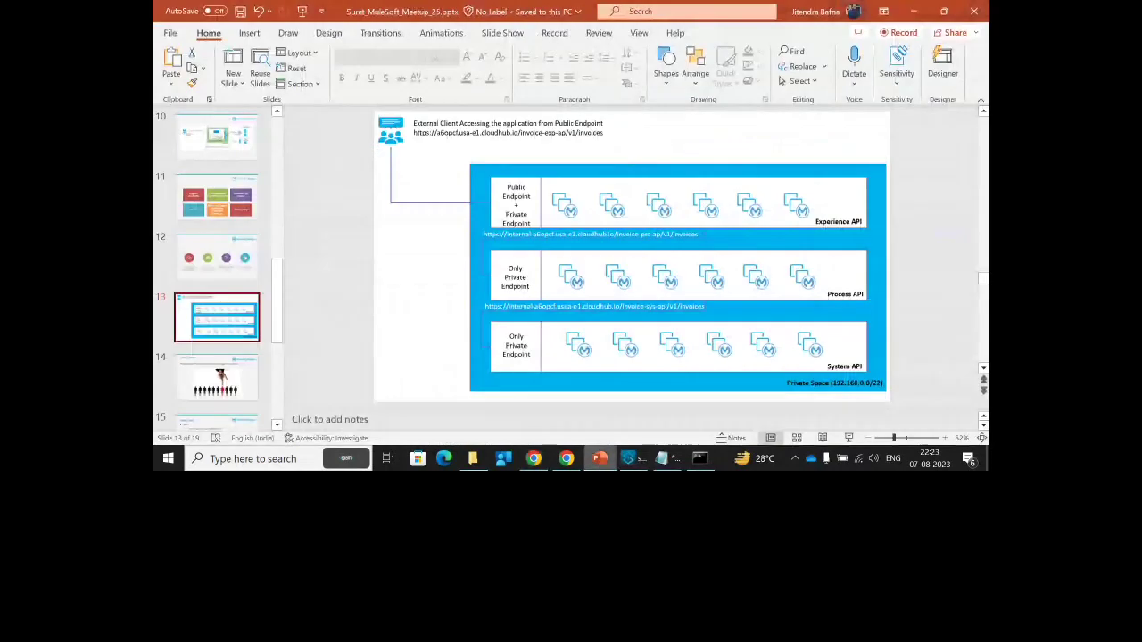
{"action": "left_click", "coordinate": [849, 441]}
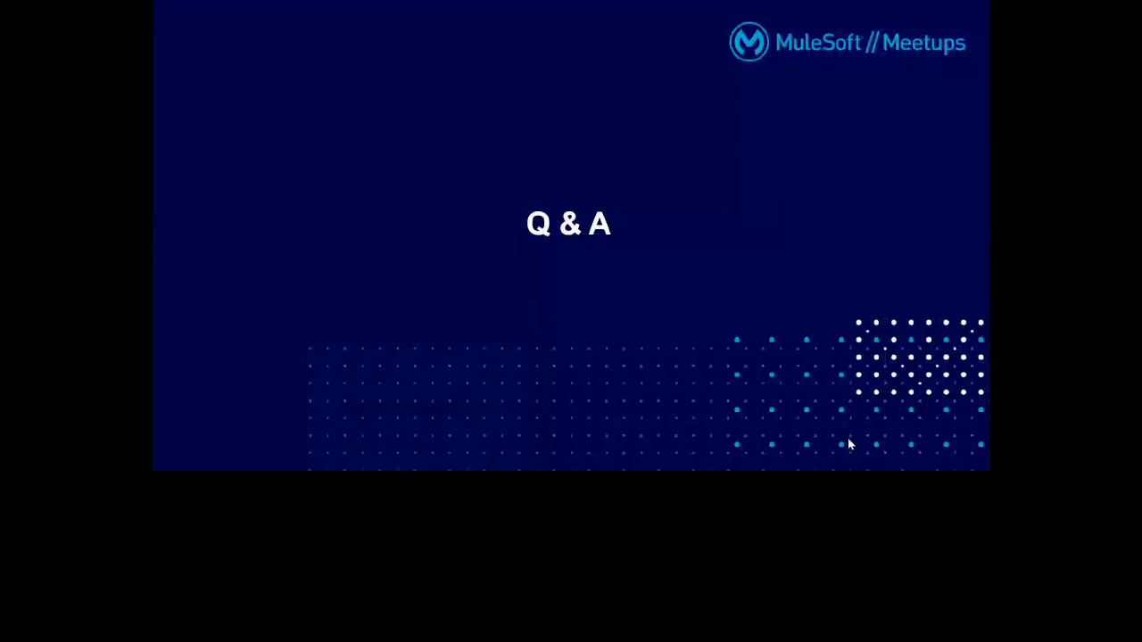
{"action": "left_click", "coordinate": [848, 441]}
{"action": "left_click", "coordinate": [849, 441]}
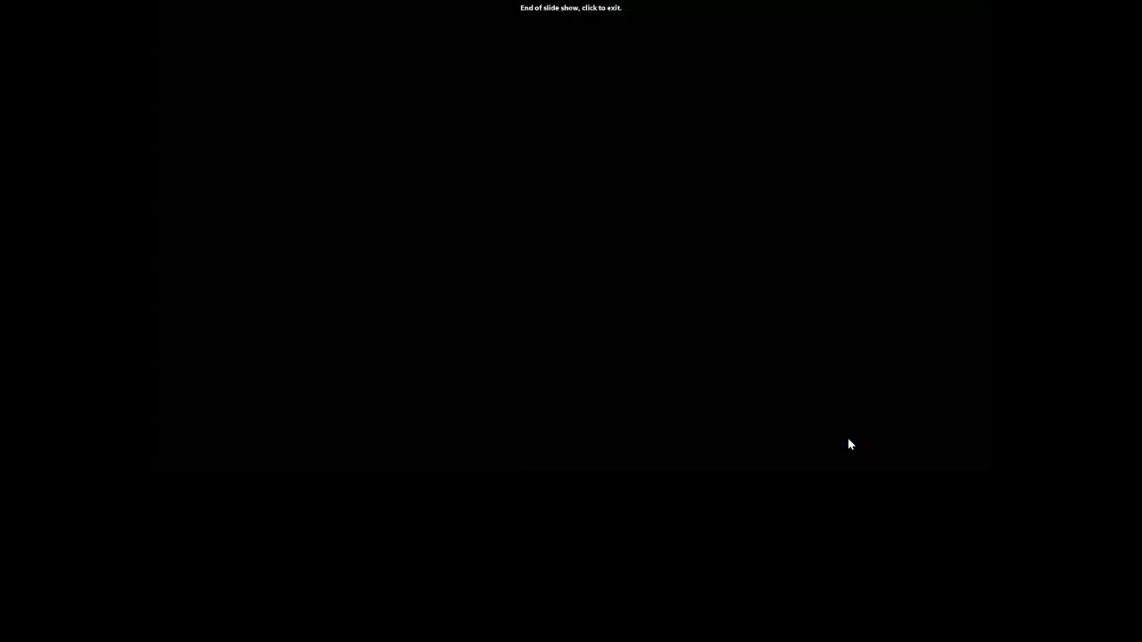
{"action": "left_click", "coordinate": [849, 443]}
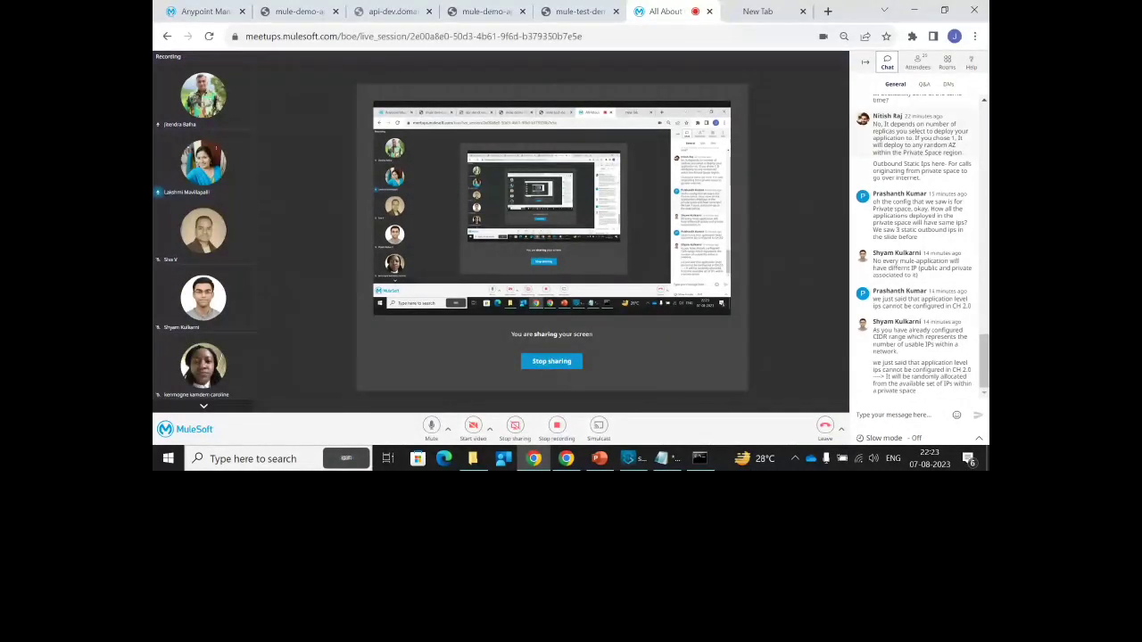
{"action": "left_click", "coordinate": [865, 64]}
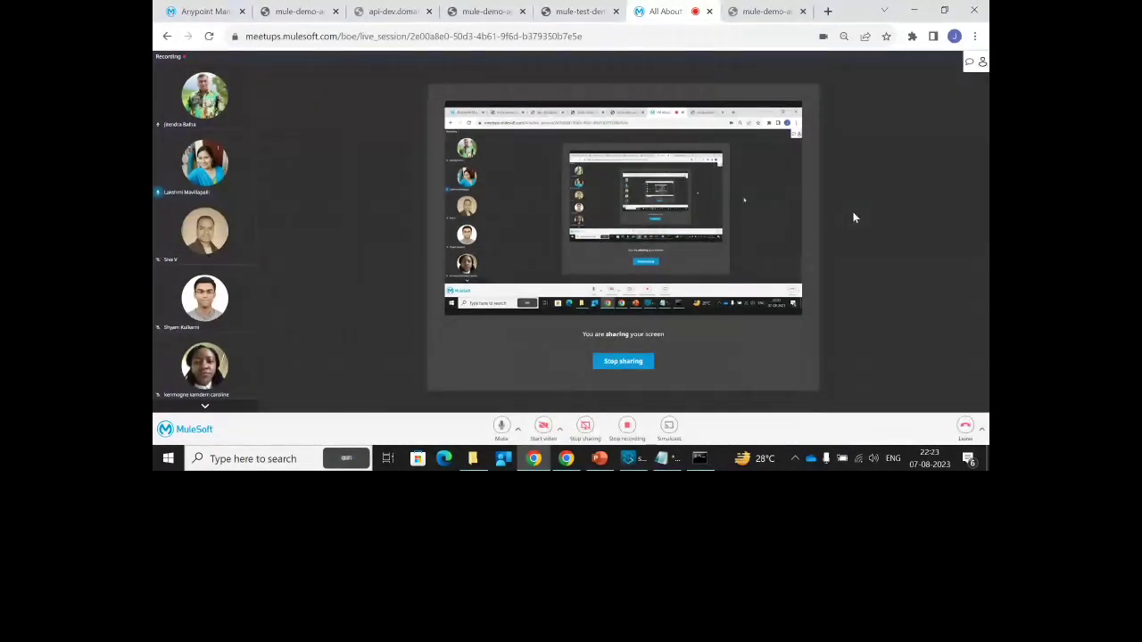
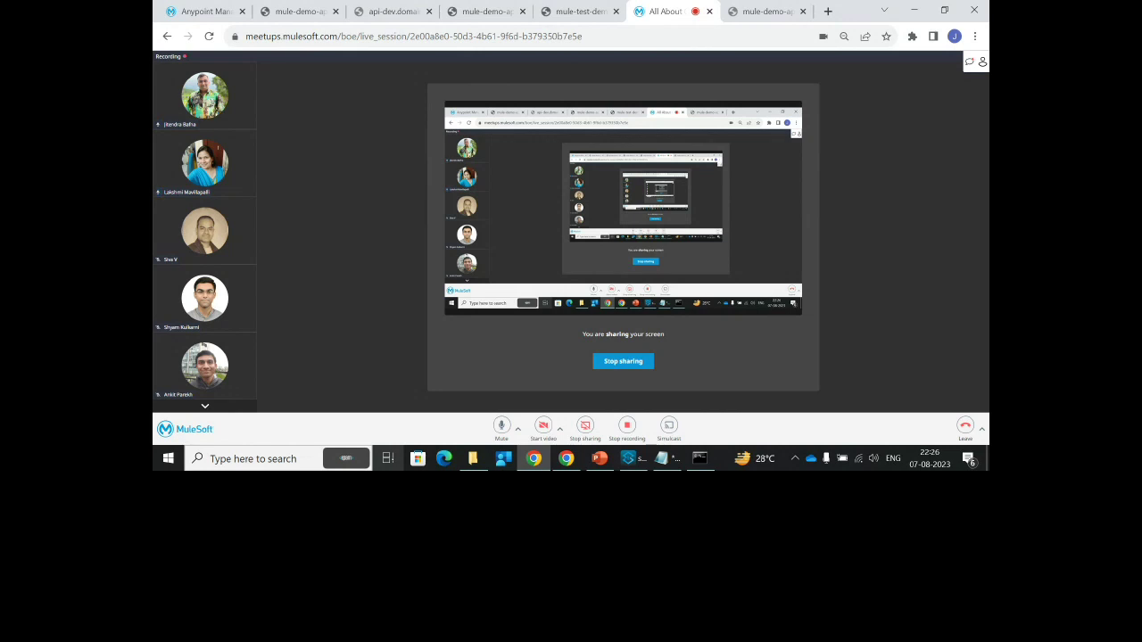
Return to Runtime Manager and open the mule-test-demo application from the Applications list
{"action": "left_click", "coordinate": [199, 8]}
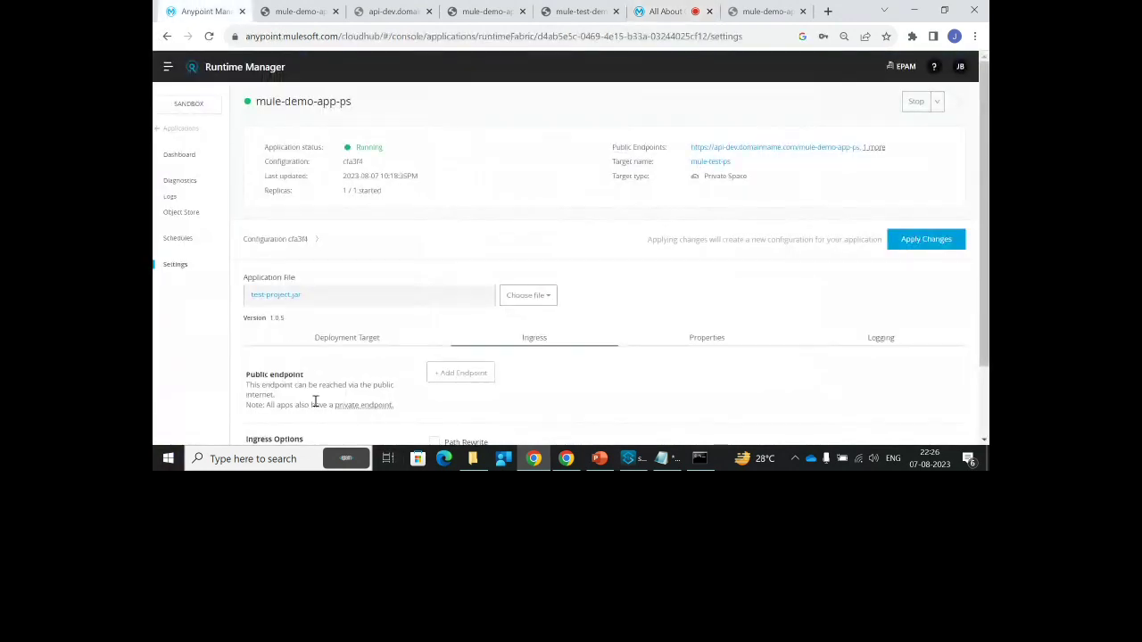
{"action": "left_click", "coordinate": [177, 130]}
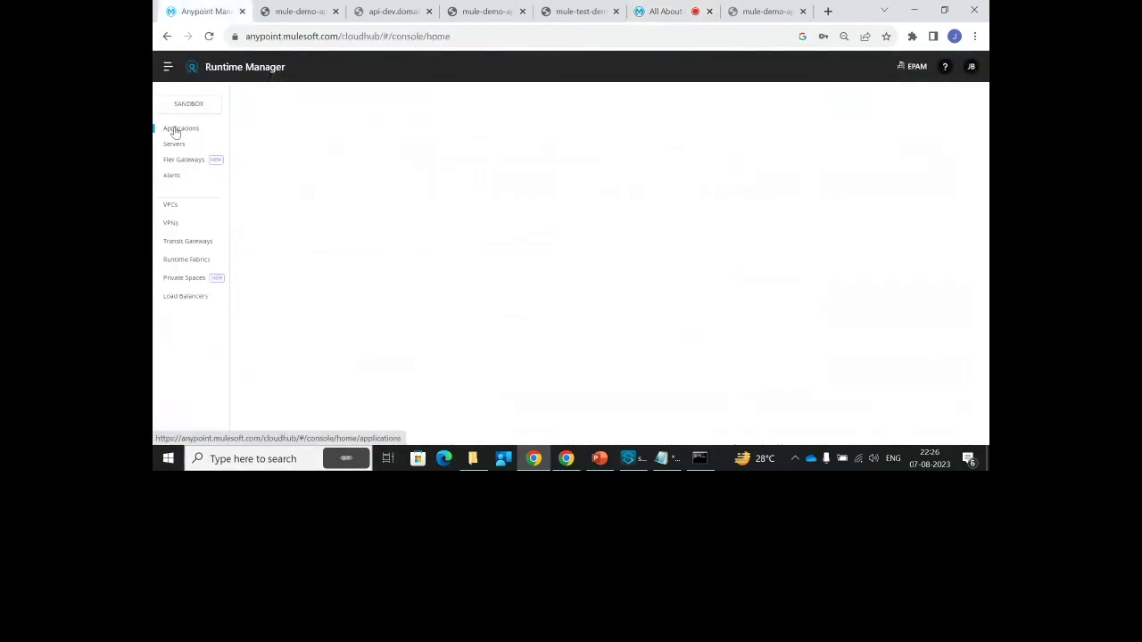
{"action": "scroll", "coordinate": [459, 308], "scroll_direction": "down", "scroll_amount": 10}
{"action": "scroll", "coordinate": [482, 375], "scroll_direction": "down", "scroll_amount": 8}
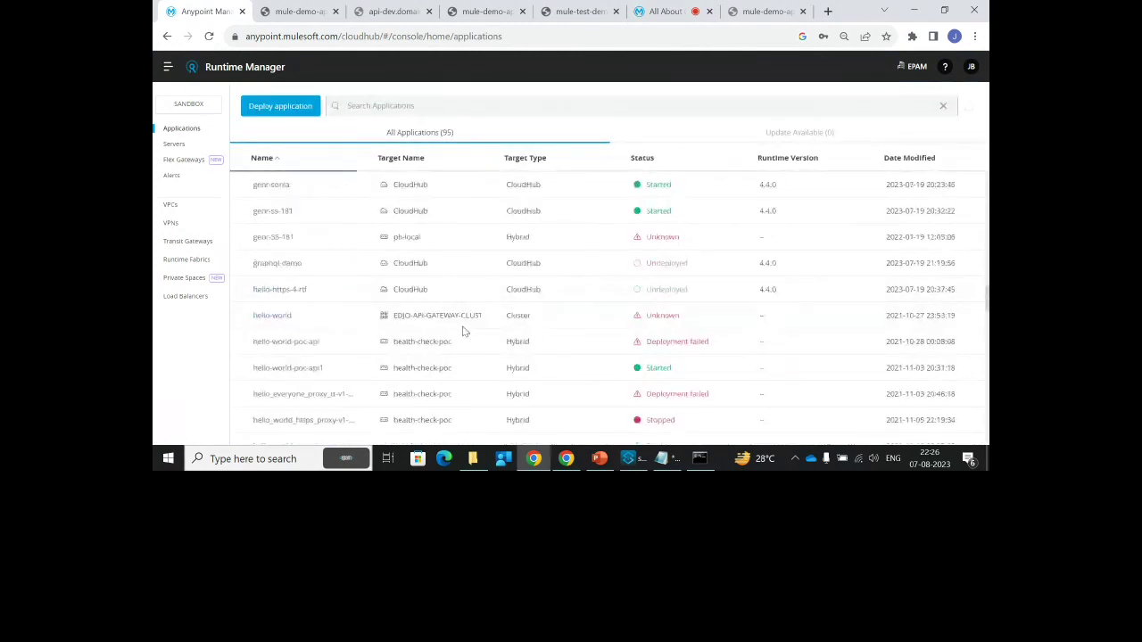
{"action": "scroll", "coordinate": [504, 400], "scroll_direction": "up", "scroll_amount": 1}
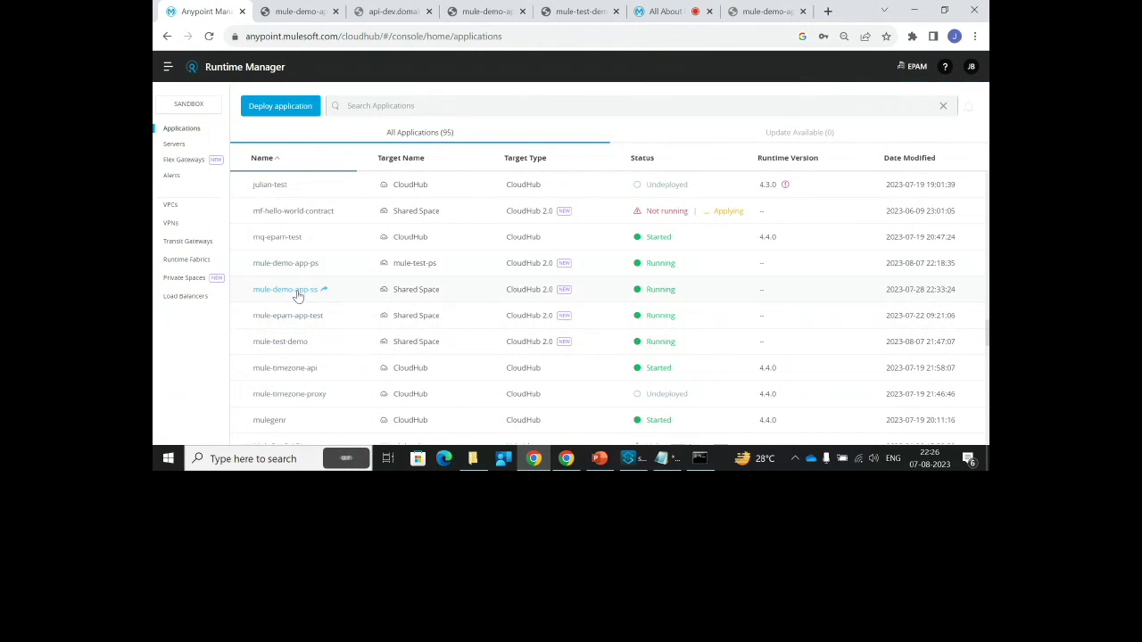
{"action": "left_click_drag", "start_coordinate": [300, 294], "coordinate": [304, 328]}
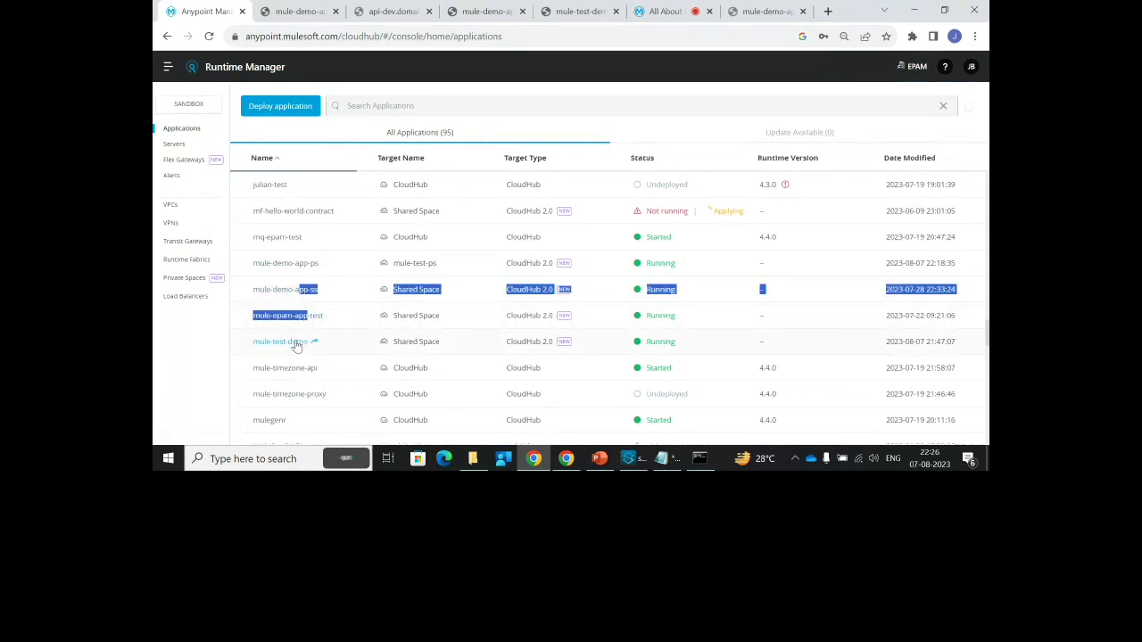
{"action": "left_click", "coordinate": [297, 346]}
{"action": "left_click", "coordinate": [297, 346]}
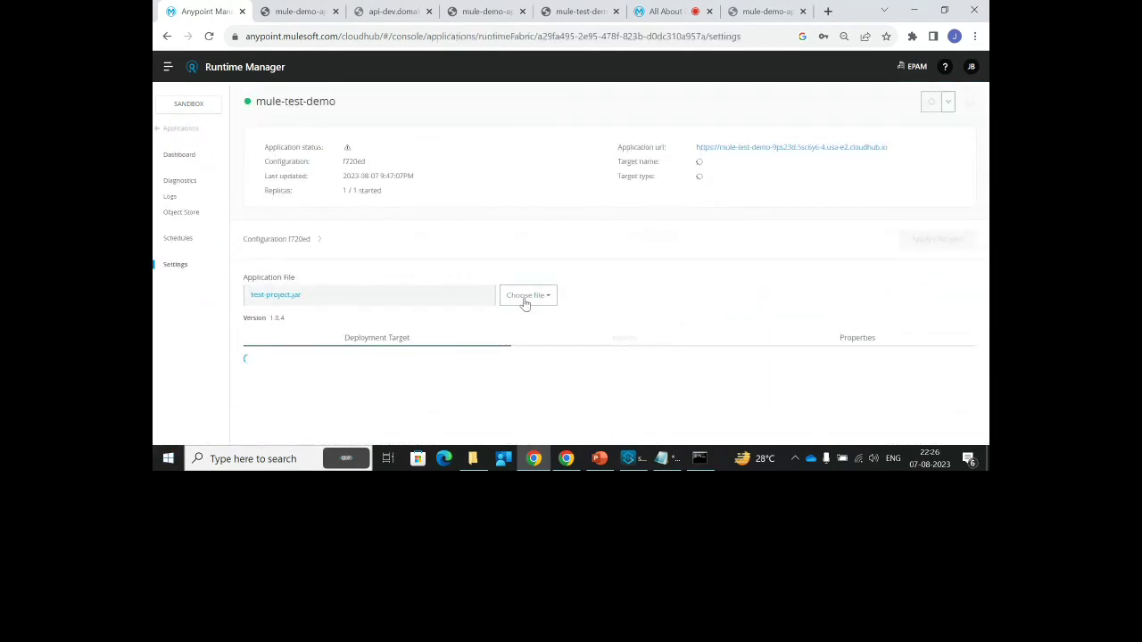
Look over the deployment target settings and file source options of mule-test-demo, and open its public endpoint in a new tab before returning
{"action": "left_click", "coordinate": [525, 298]}
{"action": "scroll", "coordinate": [622, 348], "scroll_direction": "down", "scroll_amount": 2}
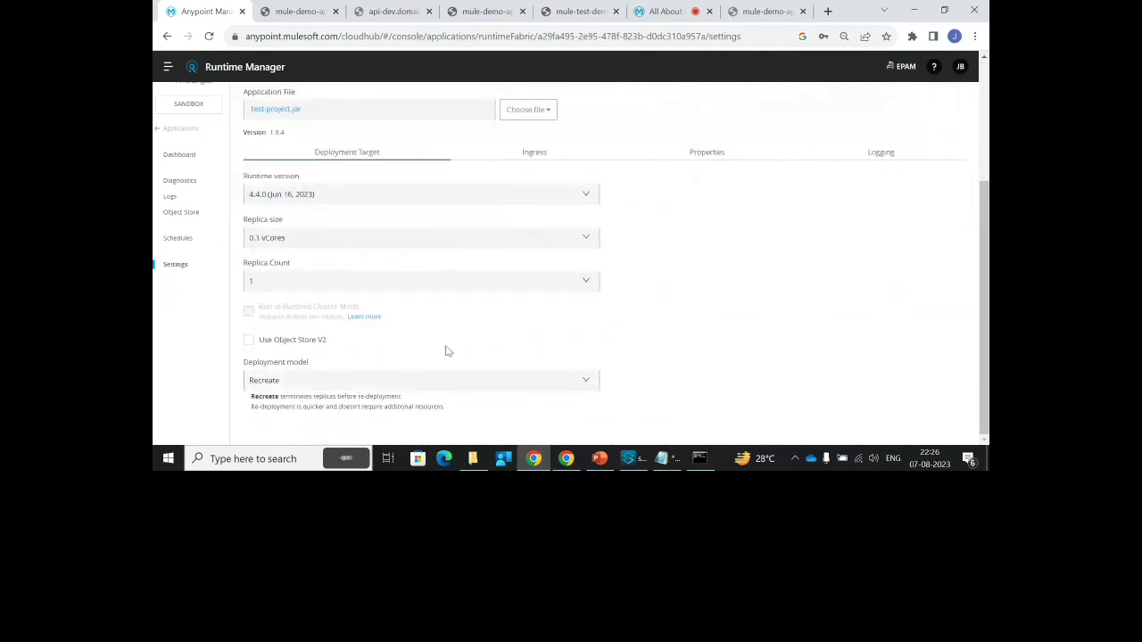
{"action": "scroll", "coordinate": [473, 357], "scroll_direction": "up", "scroll_amount": 2}
{"action": "left_click", "coordinate": [525, 231]}
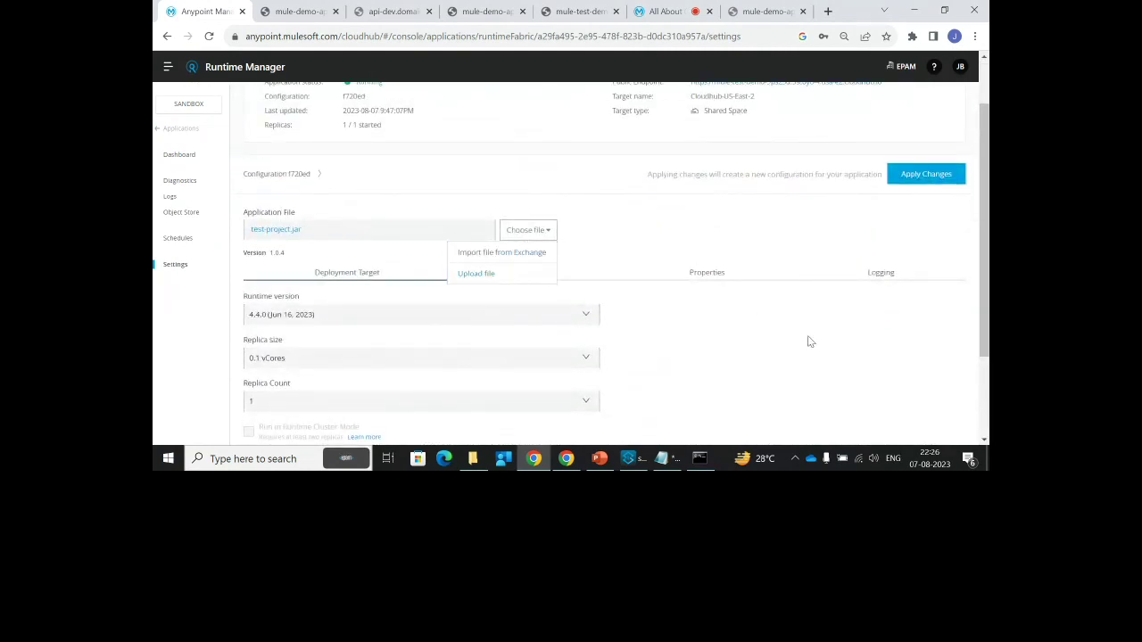
{"action": "scroll", "coordinate": [811, 342], "scroll_direction": "up", "scroll_amount": 1}
{"action": "left_click", "coordinate": [798, 153]}
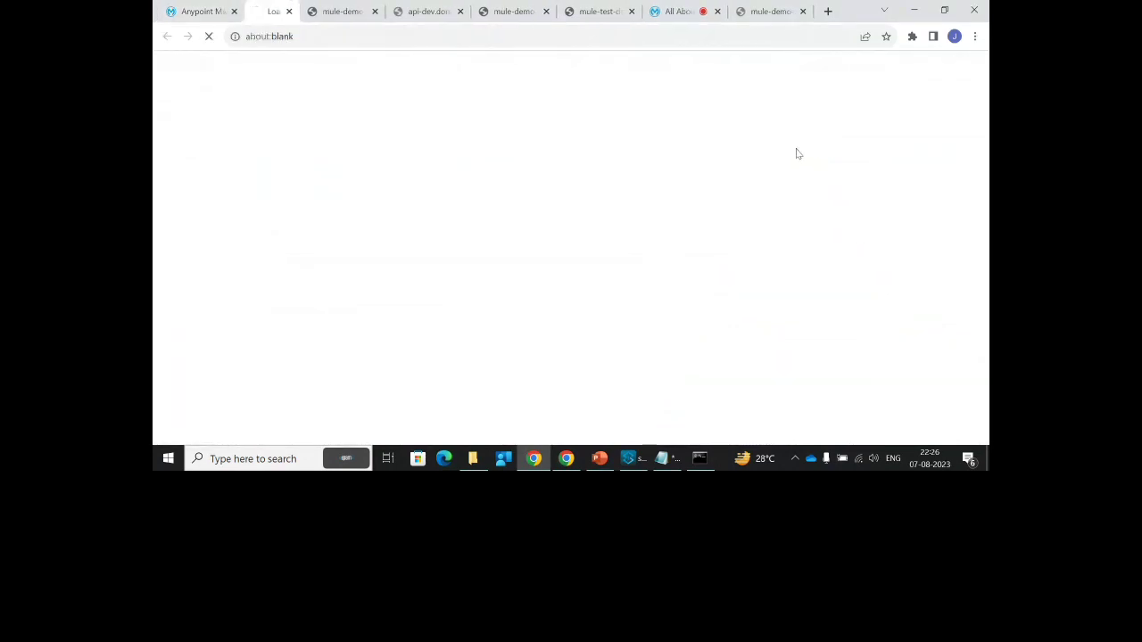
{"action": "left_click", "coordinate": [196, 11]}
Upload version 1.0.6 of the test-project application file to mule-test-demo and apply the changes
{"action": "left_click", "coordinate": [526, 295]}
{"action": "left_click", "coordinate": [518, 336]}
{"action": "double_click", "coordinate": [311, 167]}
{"action": "left_click", "coordinate": [910, 248]}
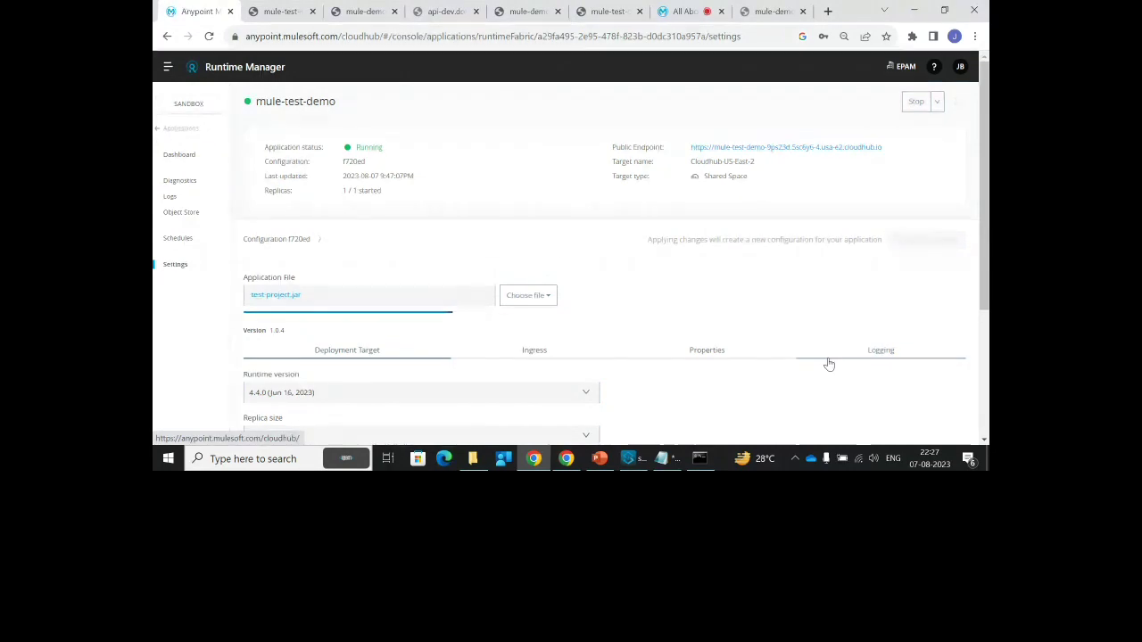
Examine the deployment target settings and status of mule-test-demo during redeployment, highlighting the application name
{"action": "scroll", "coordinate": [773, 357], "scroll_direction": "down", "scroll_amount": 1}
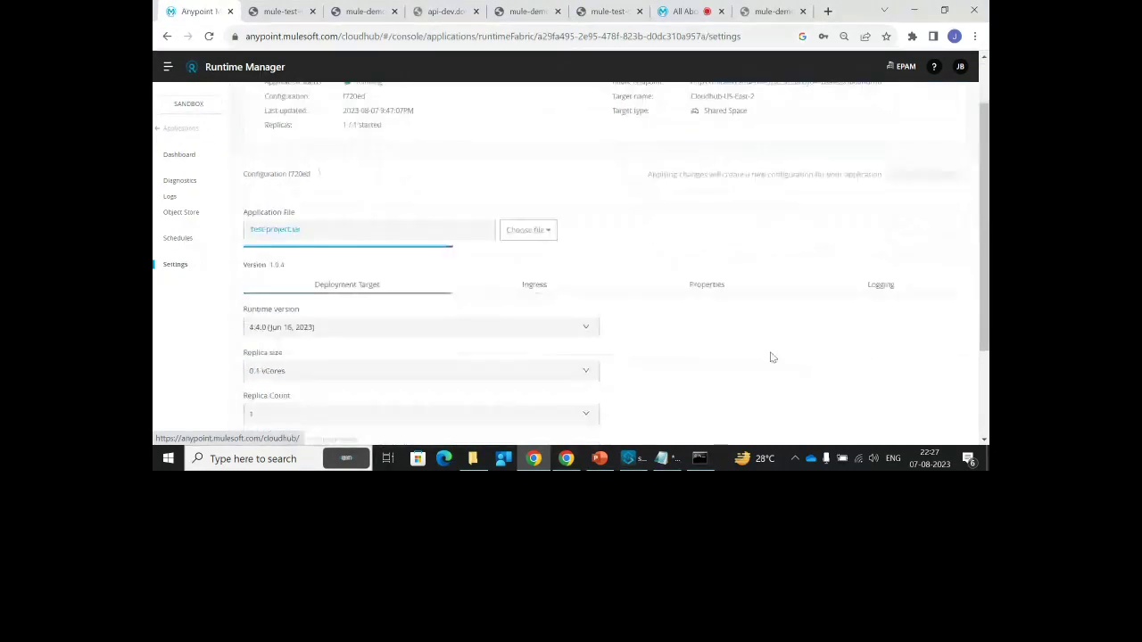
{"action": "scroll", "coordinate": [744, 362], "scroll_direction": "up", "scroll_amount": 1}
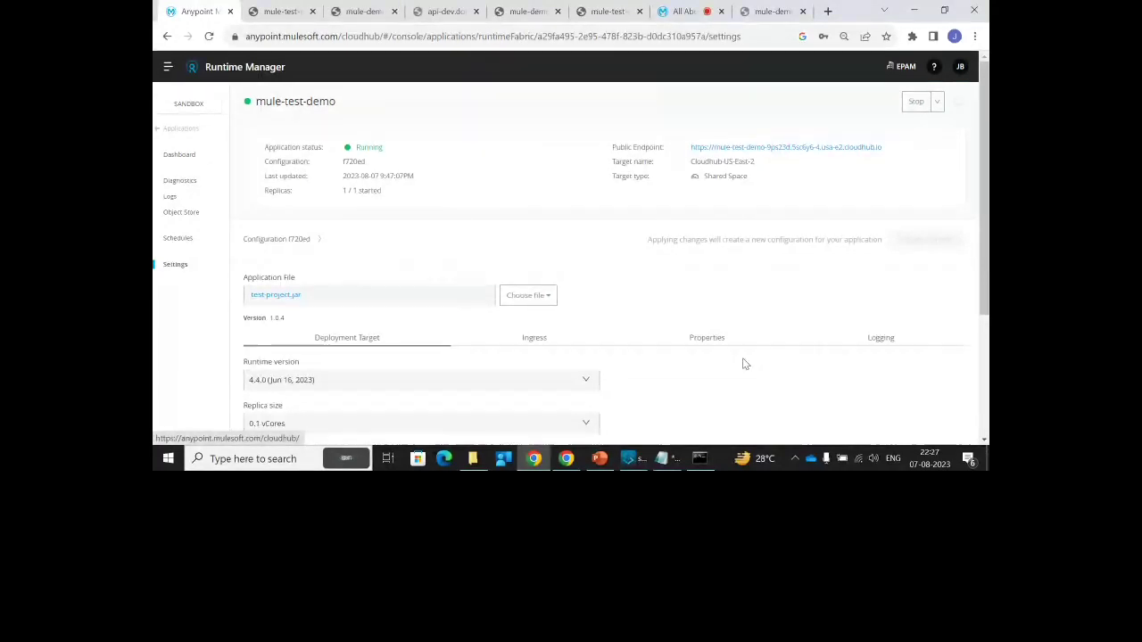
{"action": "scroll", "coordinate": [605, 393], "scroll_direction": "down", "scroll_amount": 3}
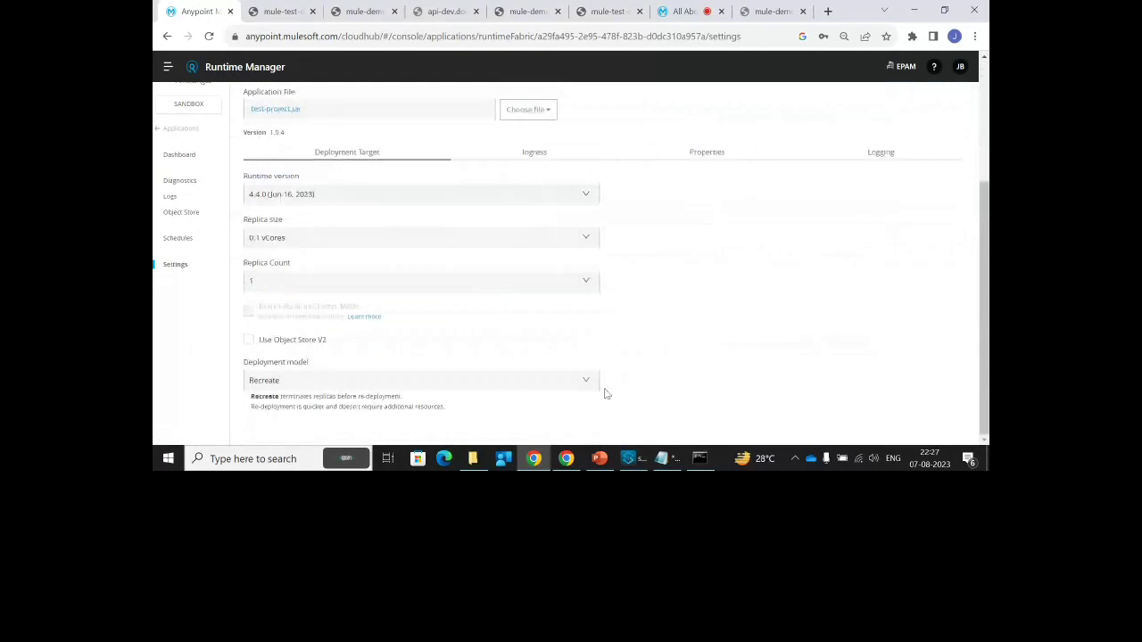
{"action": "scroll", "coordinate": [605, 393], "scroll_direction": "up", "scroll_amount": 3}
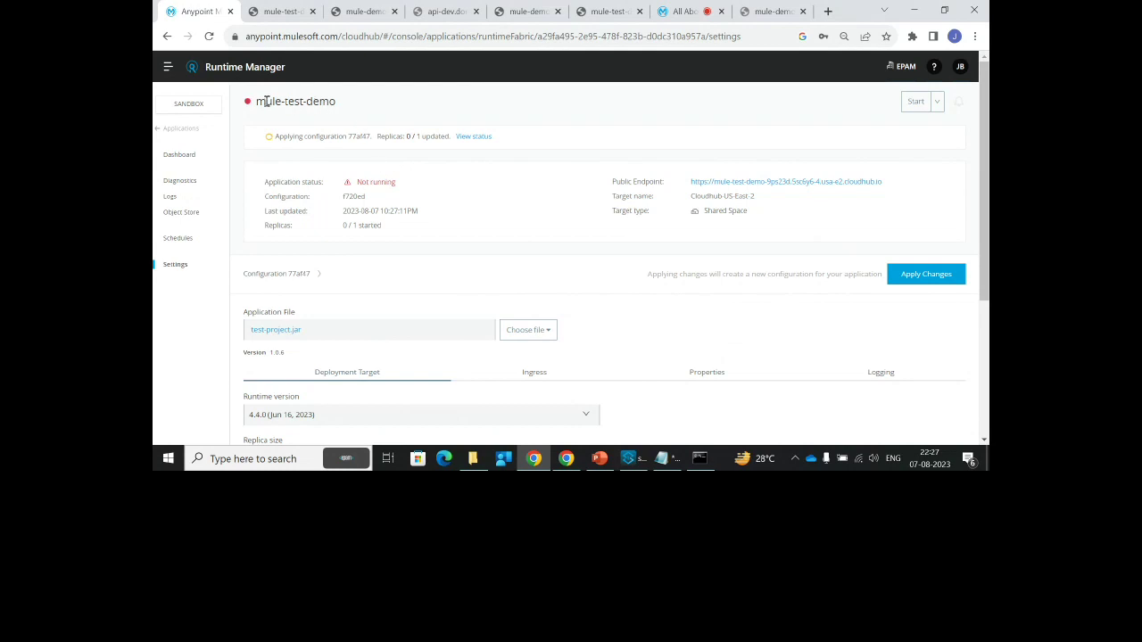
{"action": "mouse_move", "coordinate": [246, 104]}
{"action": "left_click_drag", "start_coordinate": [255, 102], "coordinate": [358, 113]}
{"action": "left_click", "coordinate": [248, 118]}
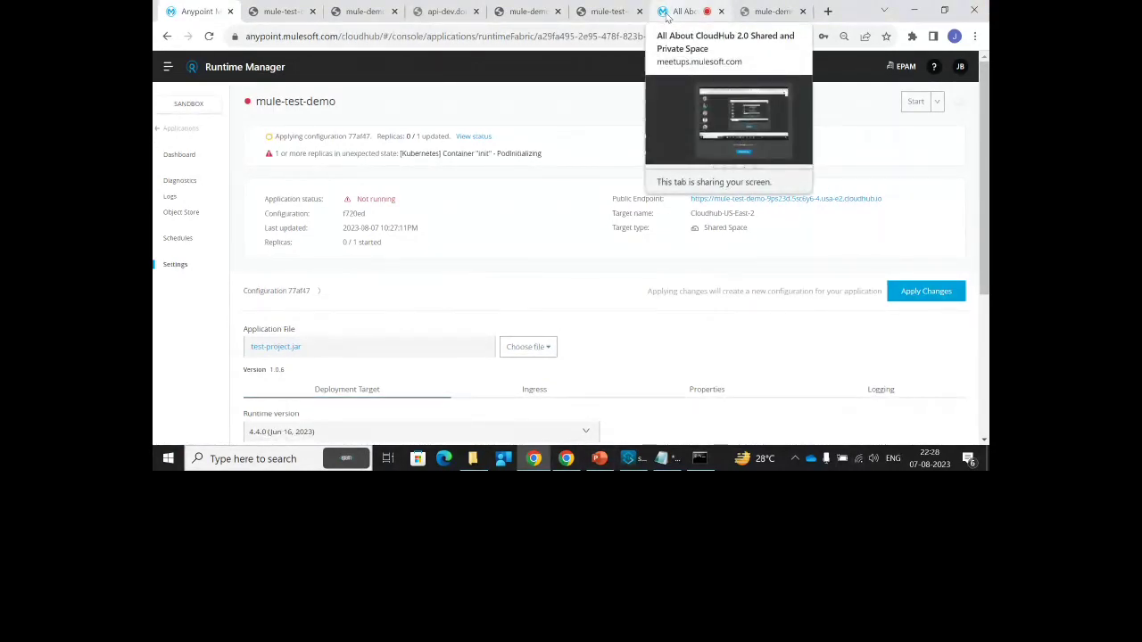
Switch to the meetup session, show its chat, and read through the attendees' questions
{"action": "left_click", "coordinate": [683, 12]}
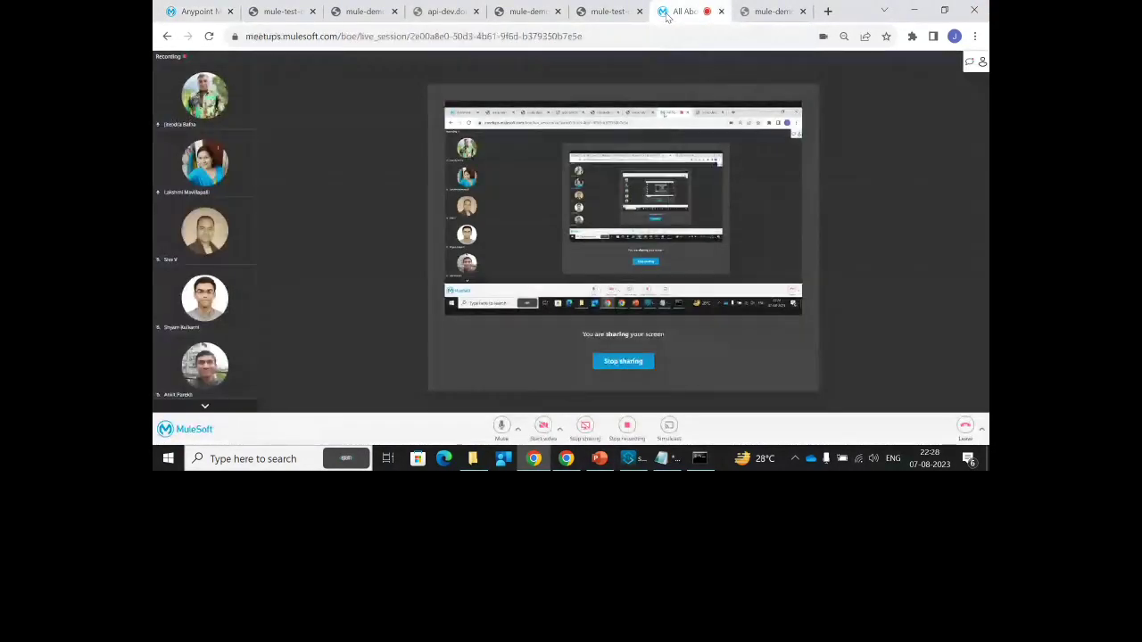
{"action": "left_click", "coordinate": [969, 61]}
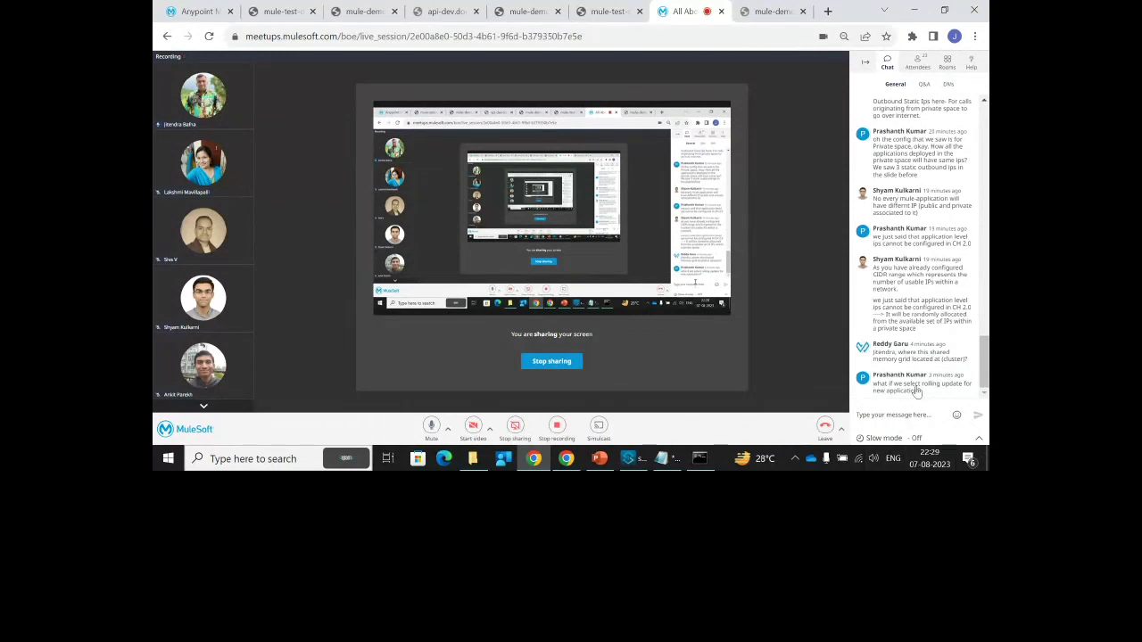
{"action": "scroll", "coordinate": [907, 383], "scroll_direction": "up", "scroll_amount": 2}
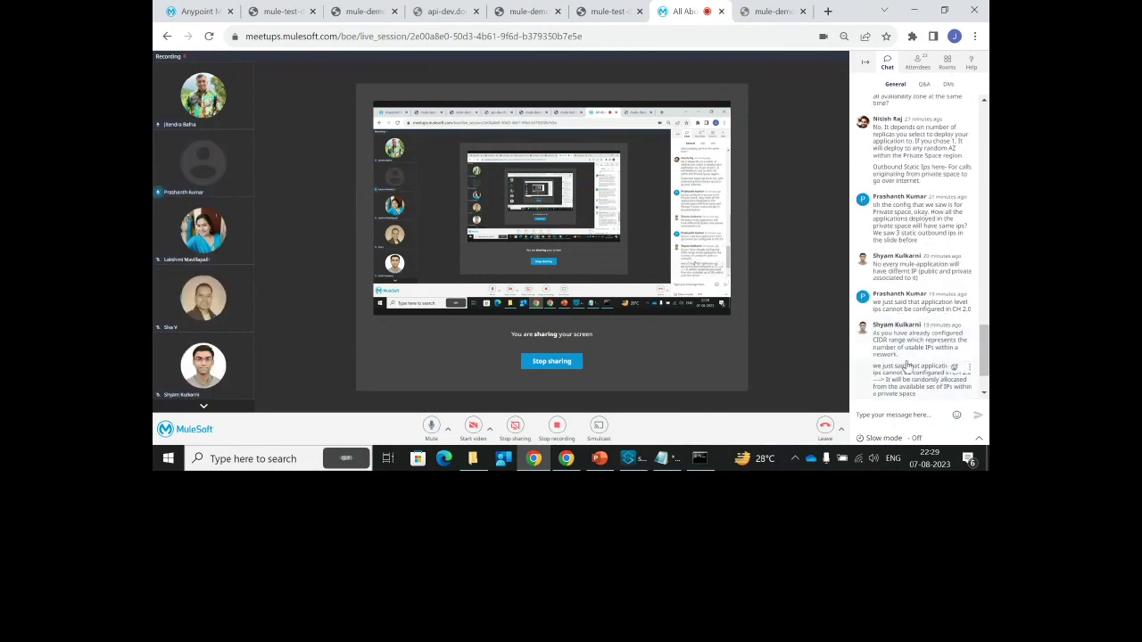
{"action": "scroll", "coordinate": [907, 366], "scroll_direction": "down", "scroll_amount": 2}
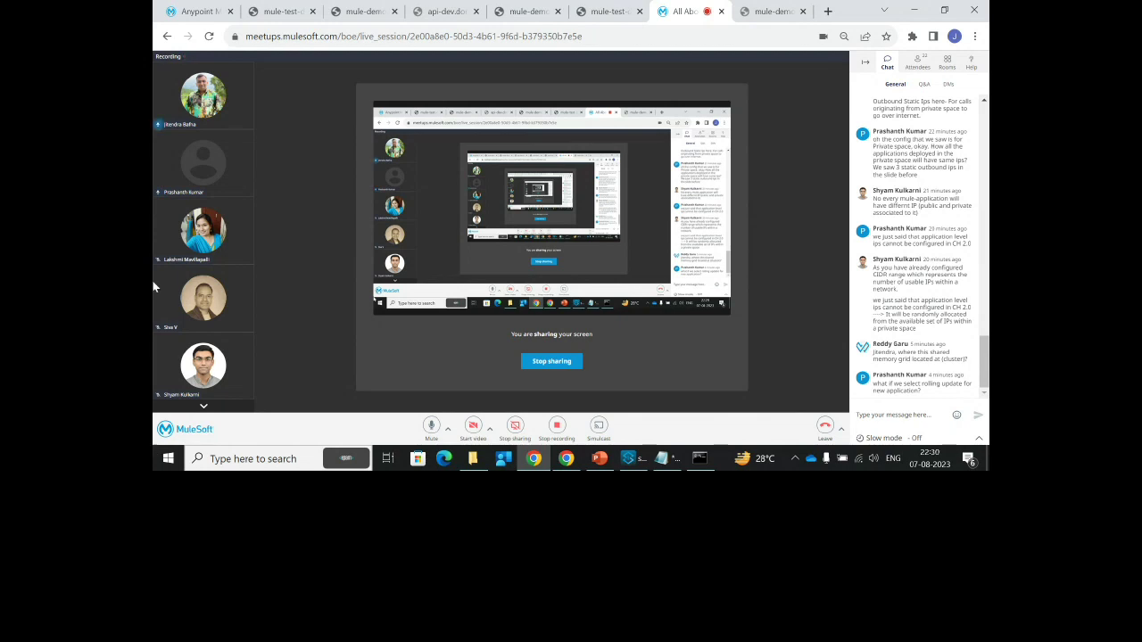
Switch to Runtime Manager, open the Sandbox applications list, and examine the target names and types, including the CloudHub 2.0 applications
{"action": "left_click", "coordinate": [192, 12]}
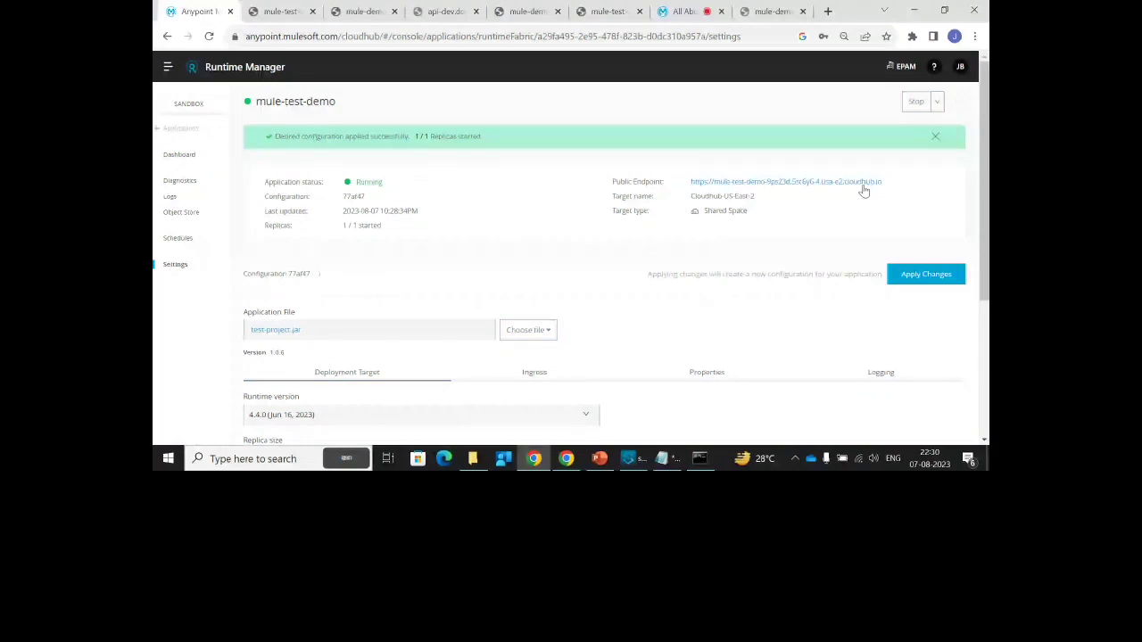
{"action": "left_click", "coordinate": [180, 130]}
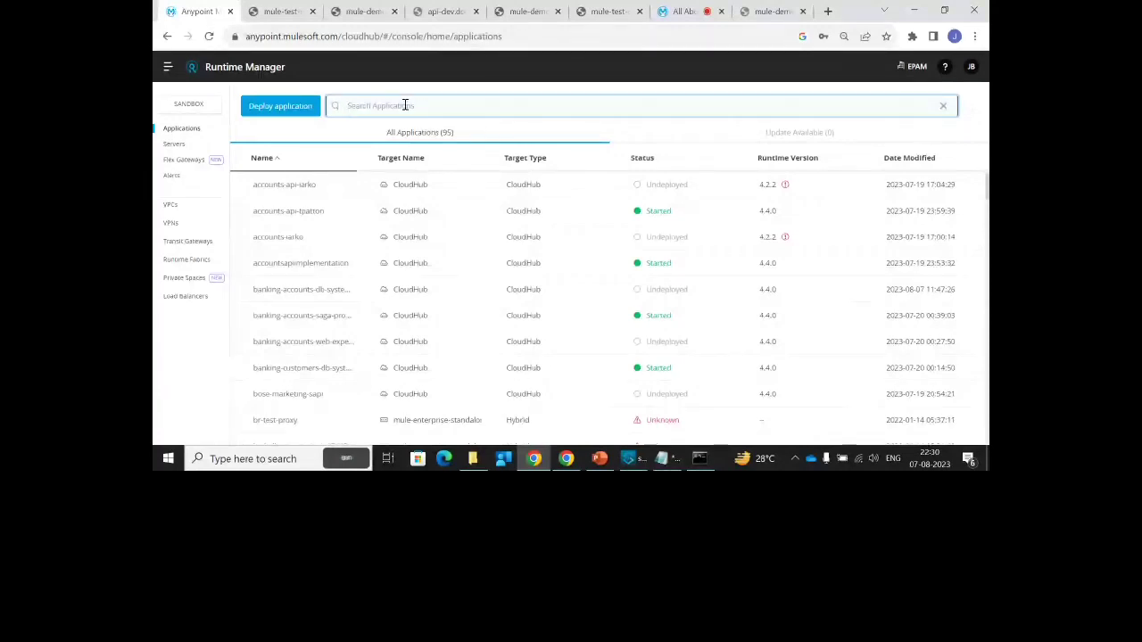
{"action": "scroll", "coordinate": [446, 327], "scroll_direction": "down", "scroll_amount": 4}
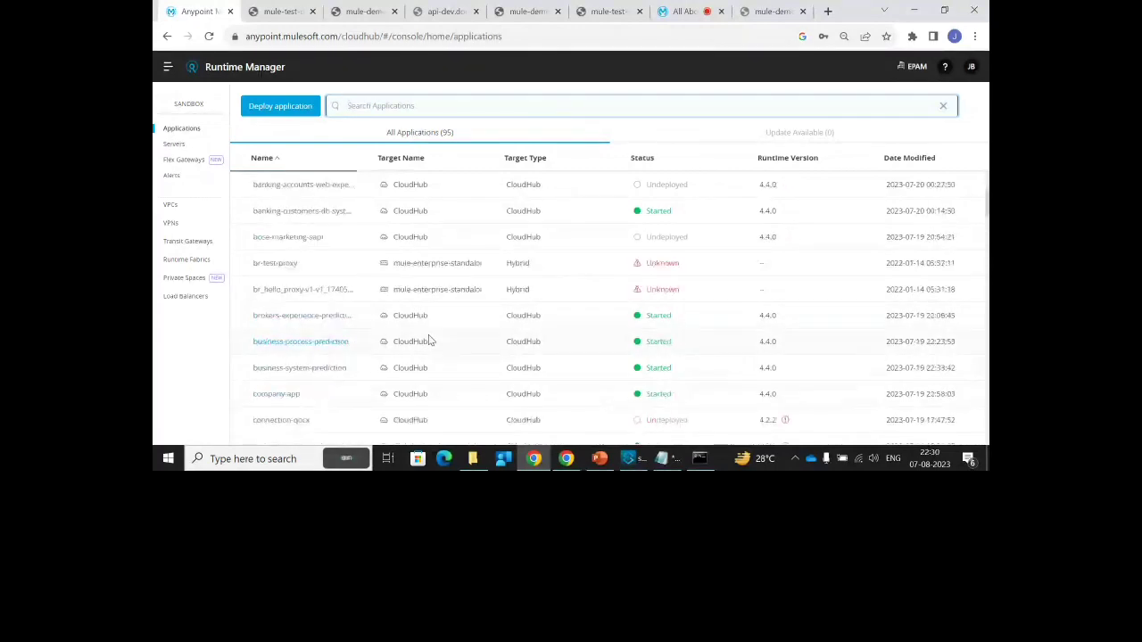
{"action": "scroll", "coordinate": [428, 339], "scroll_direction": "down", "scroll_amount": 5}
{"action": "scroll", "coordinate": [429, 348], "scroll_direction": "up", "scroll_amount": 3}
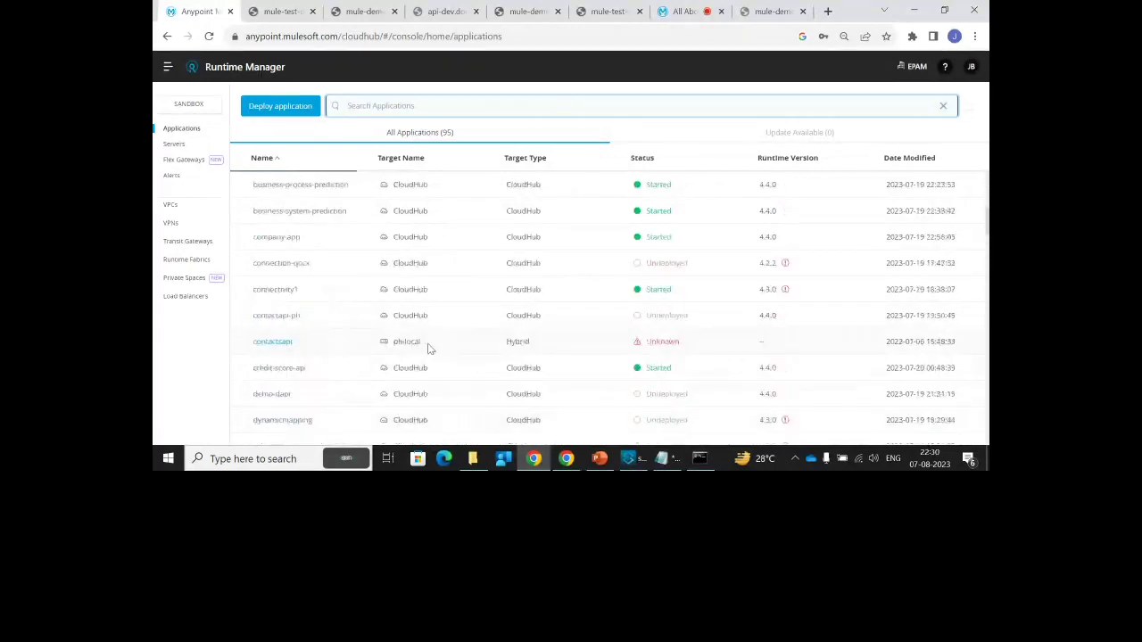
{"action": "scroll", "coordinate": [481, 339], "scroll_direction": "down", "scroll_amount": 2}
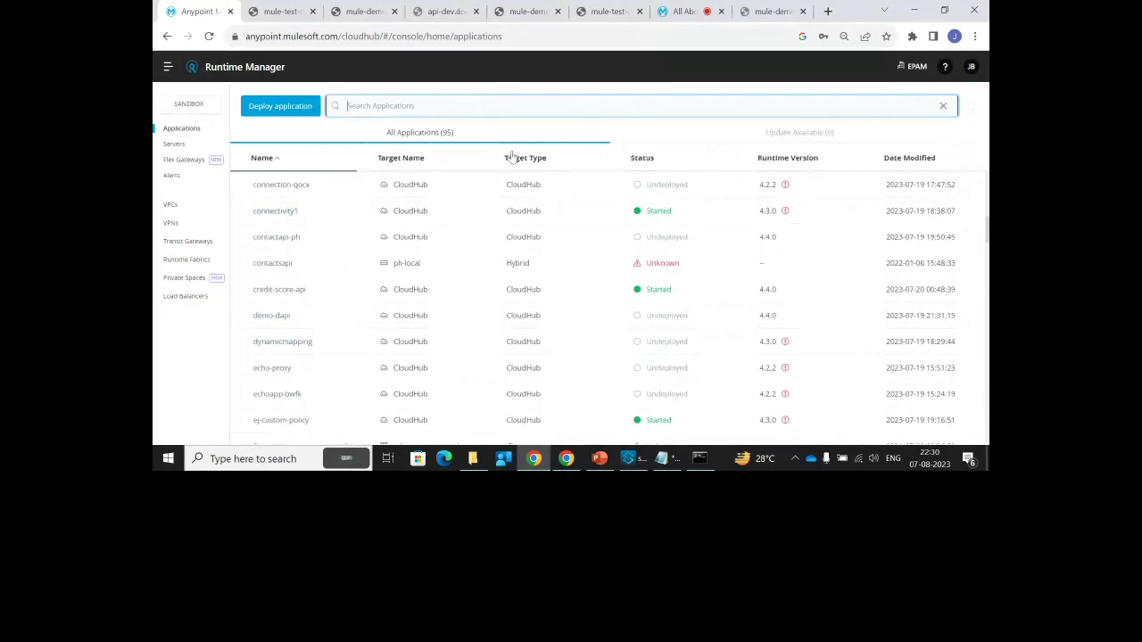
{"action": "scroll", "coordinate": [530, 184], "scroll_direction": "down", "scroll_amount": 5}
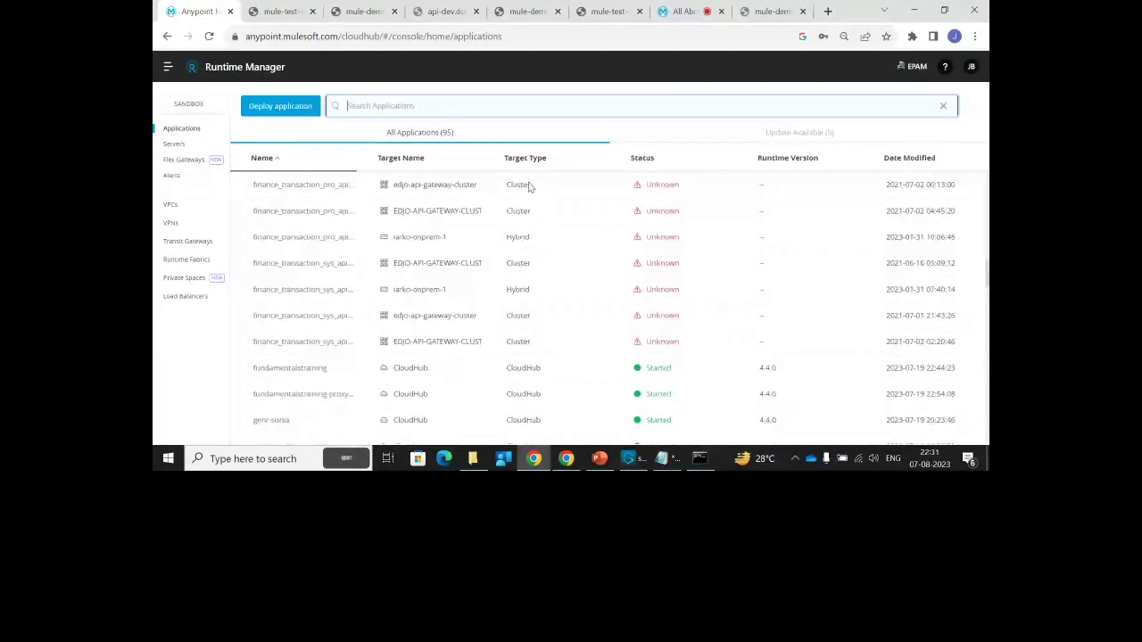
{"action": "scroll", "coordinate": [535, 185], "scroll_direction": "down", "scroll_amount": 10}
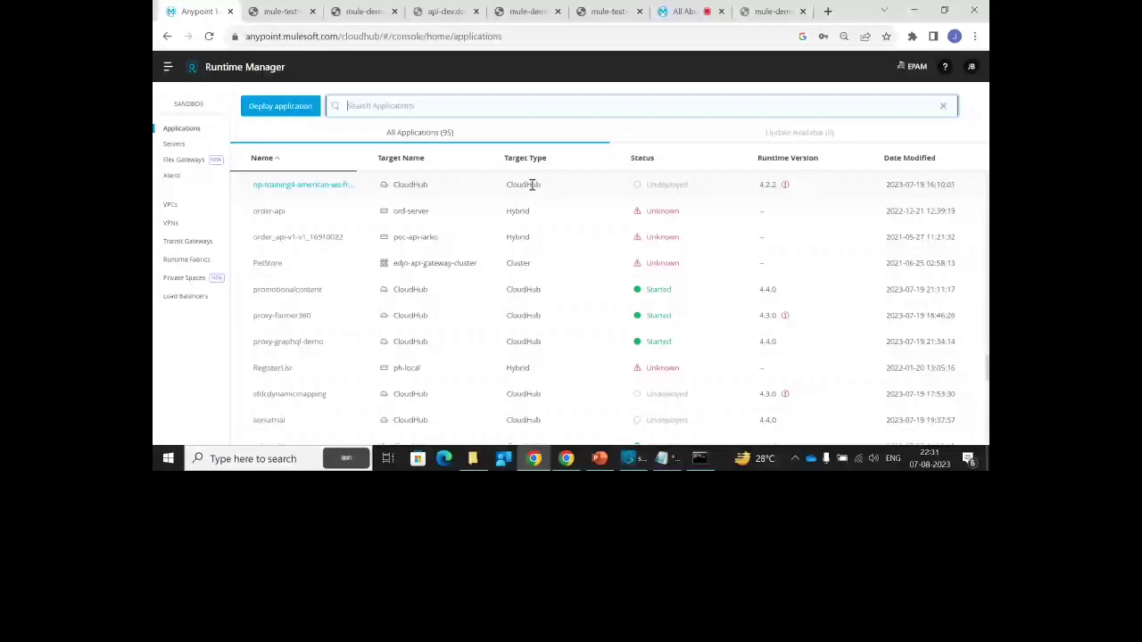
{"action": "scroll", "coordinate": [473, 268], "scroll_direction": "down", "scroll_amount": 10}
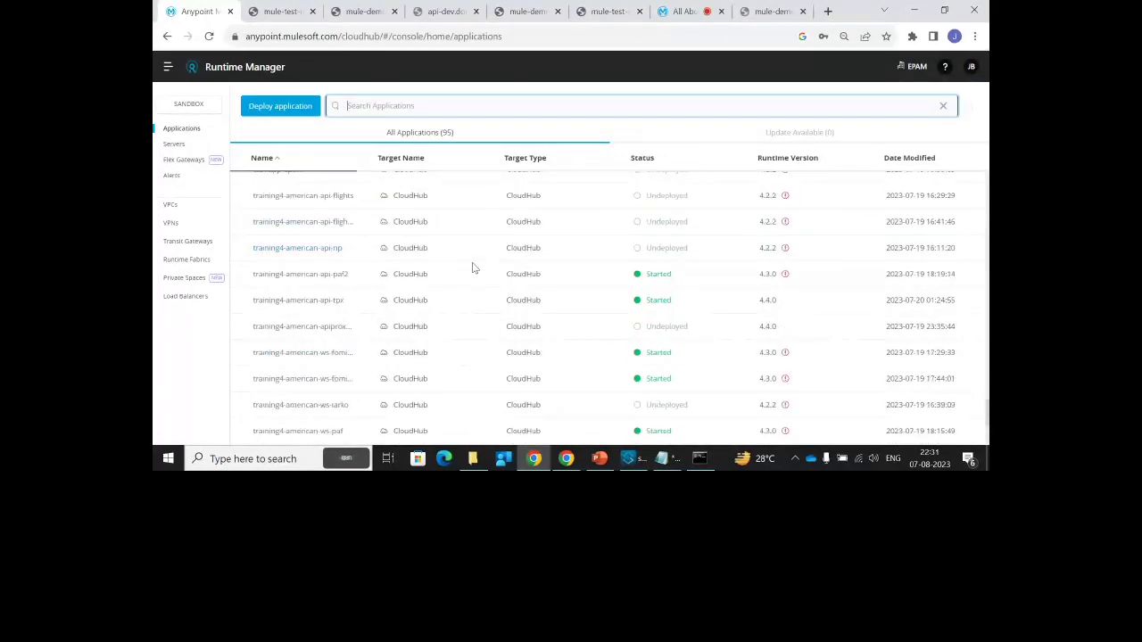
{"action": "scroll", "coordinate": [474, 268], "scroll_direction": "up", "scroll_amount": 10}
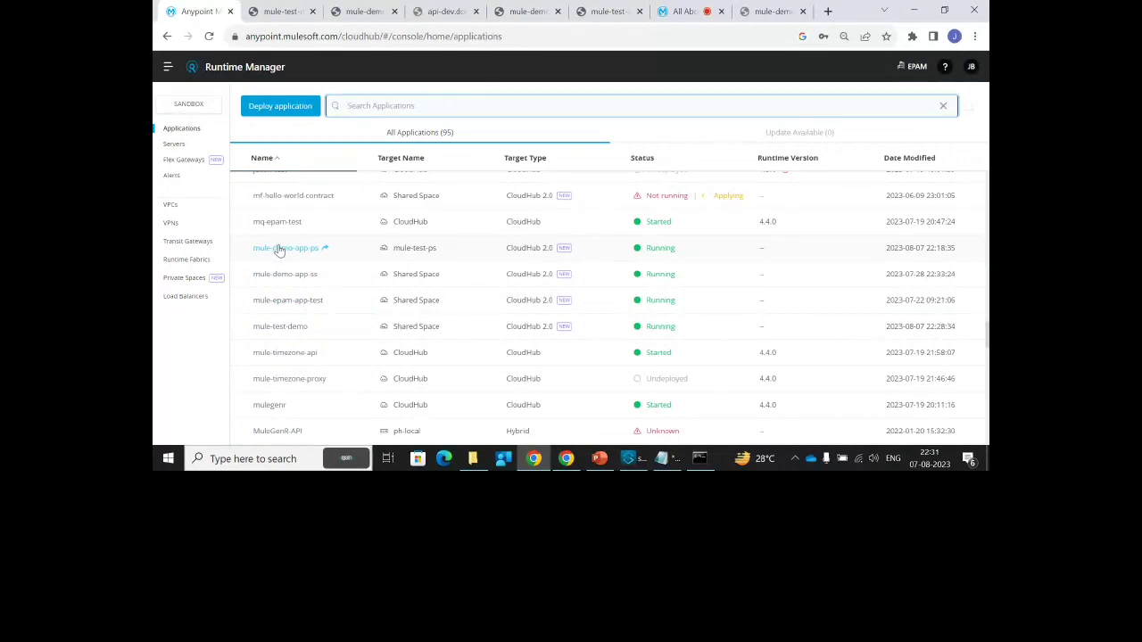
Return to the meetup session and read the chat through to the newest messages
{"action": "left_click", "coordinate": [714, 9]}
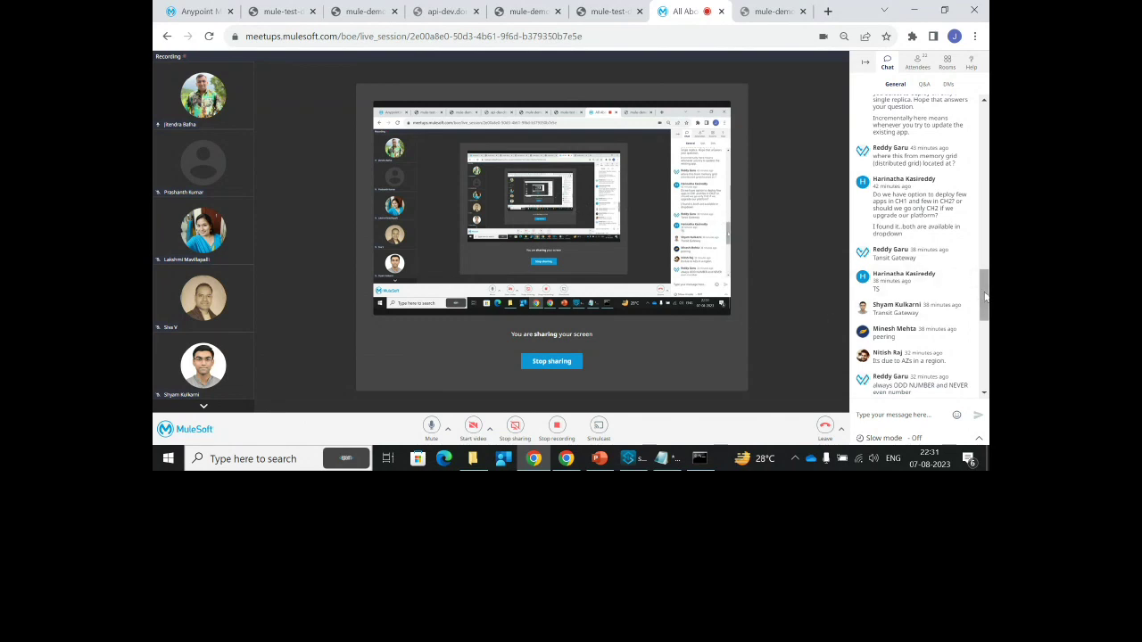
{"action": "left_click_drag", "start_coordinate": [986, 297], "coordinate": [985, 357]}
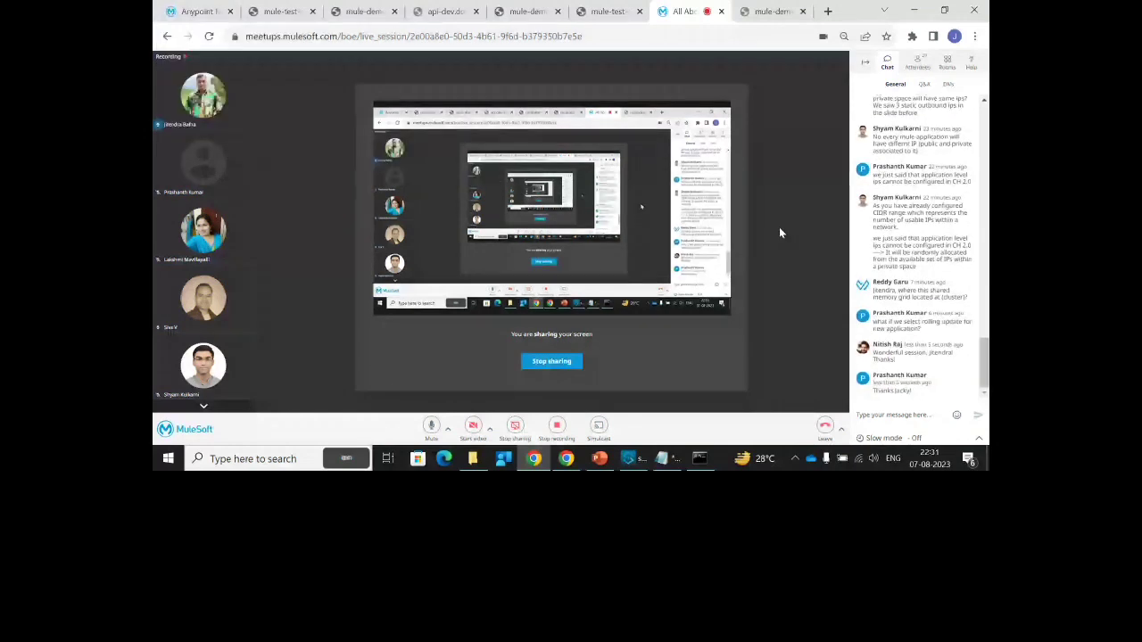
{"action": "left_click", "coordinate": [430, 10]}
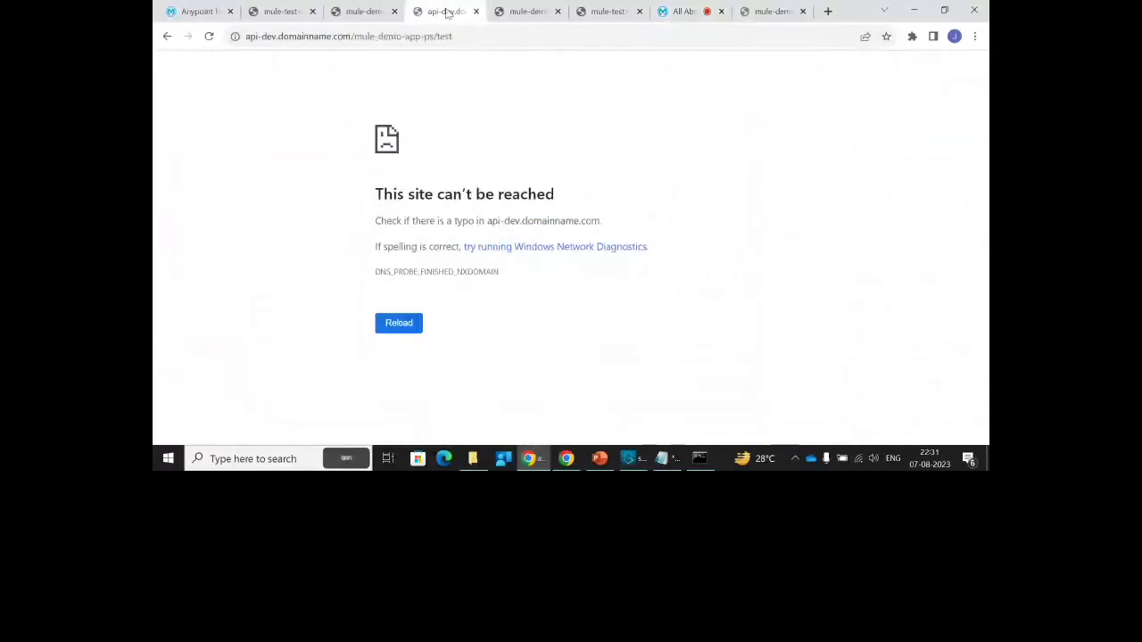
{"action": "left_click", "coordinate": [278, 11]}
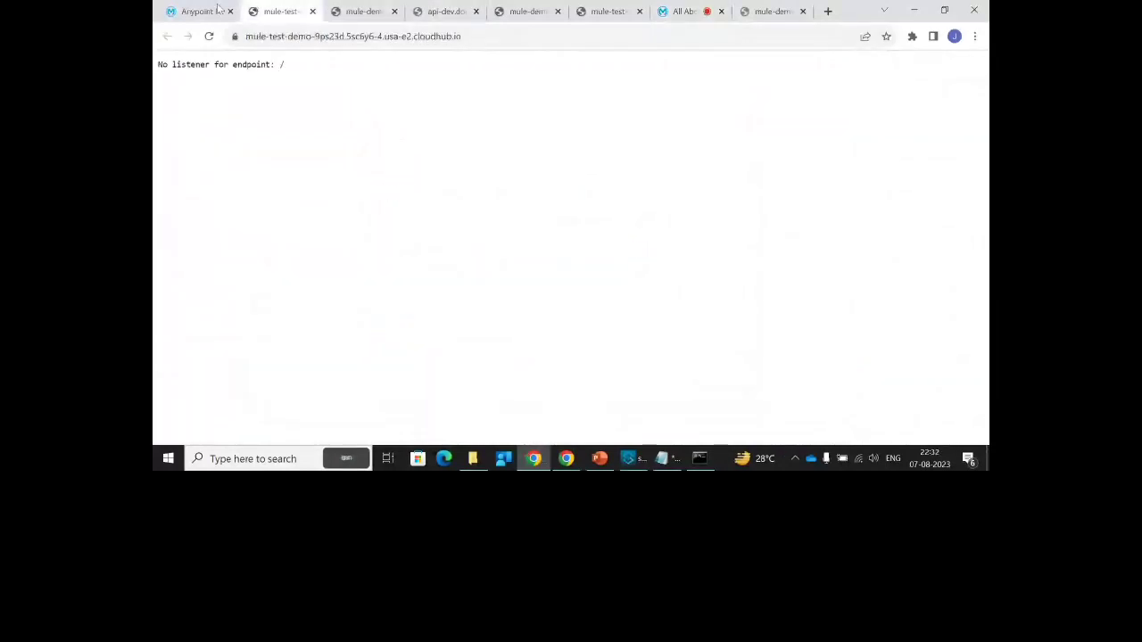
{"action": "left_click", "coordinate": [198, 11]}
{"action": "left_click", "coordinate": [273, 8]}
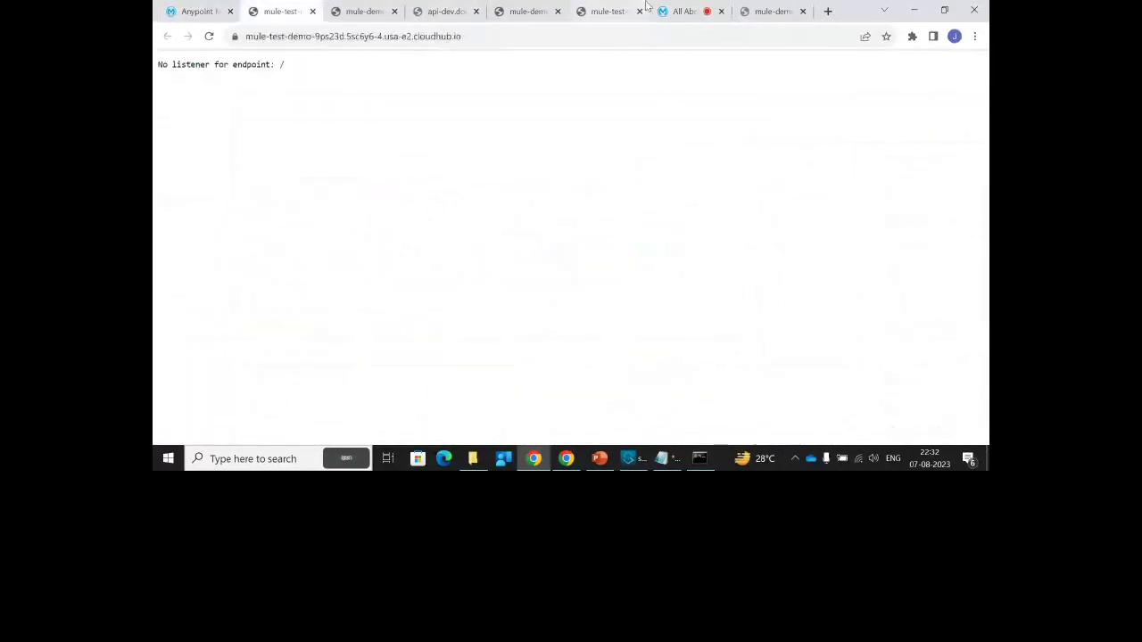
Go back to the meetup session and request to stop recording it
{"action": "left_click", "coordinate": [679, 11]}
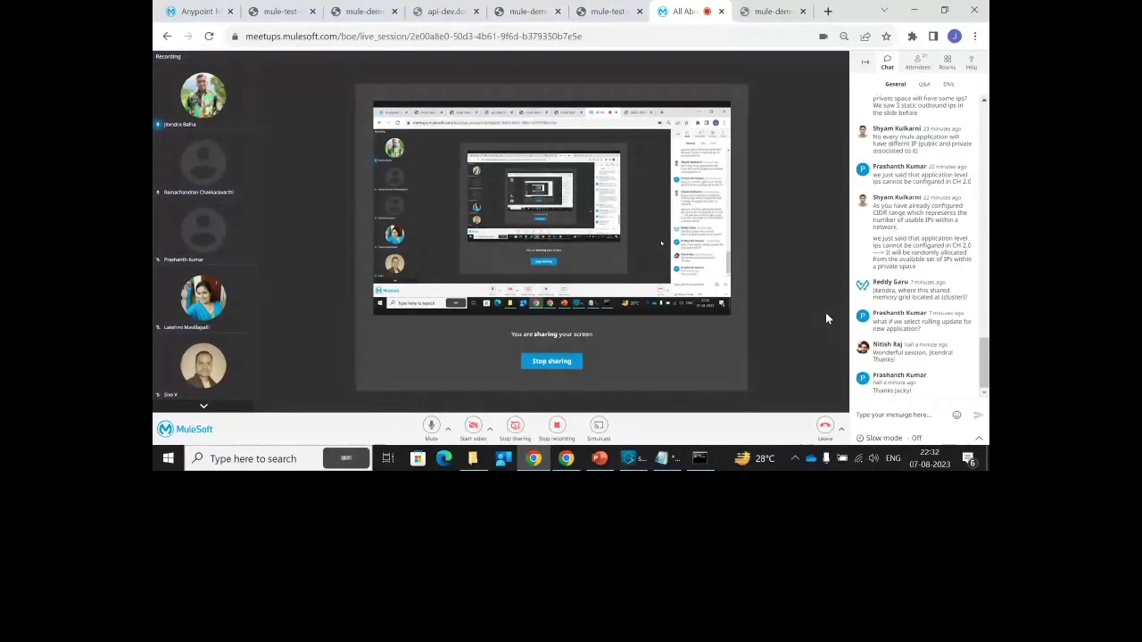
{"action": "left_click", "coordinate": [557, 430]}
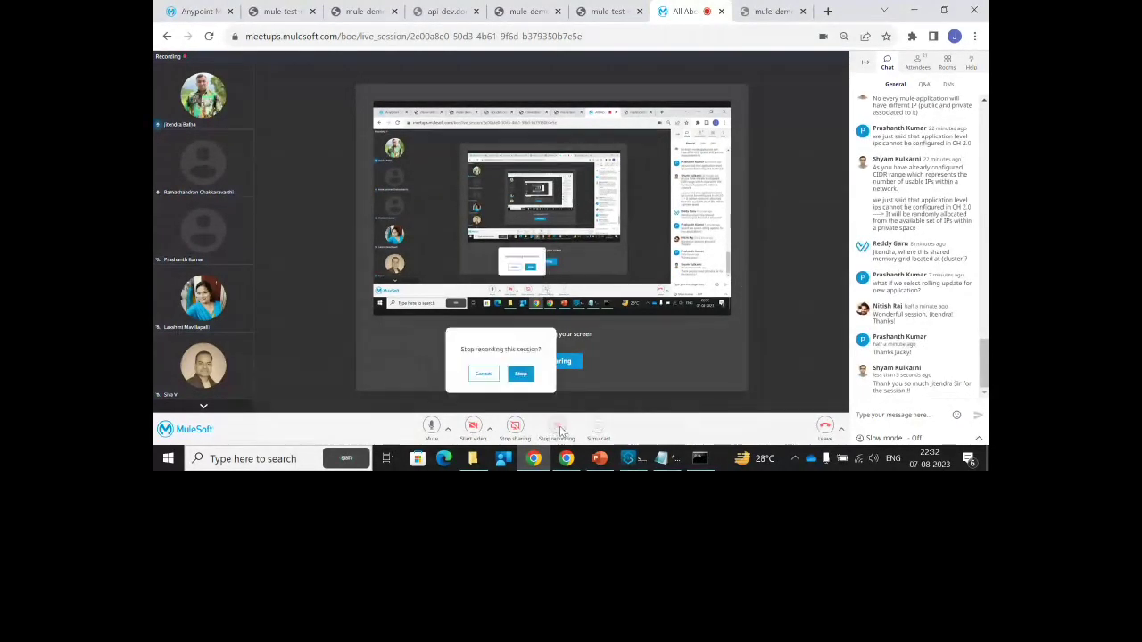